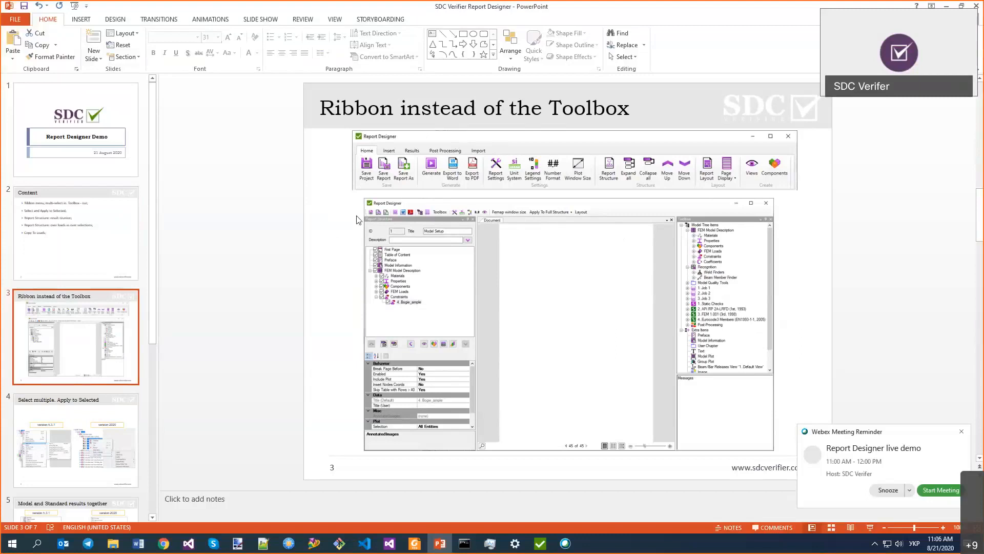
Step: Show the slide on applying changes to multiple selected items, and switch to SDC Verifier to add an empty Designer report
left_click(84, 414)
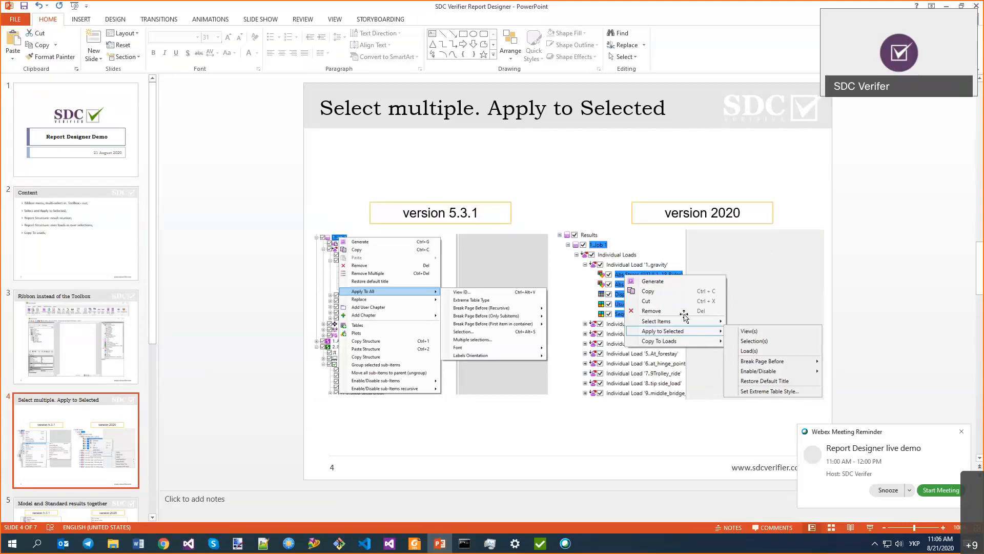
left_click(540, 543)
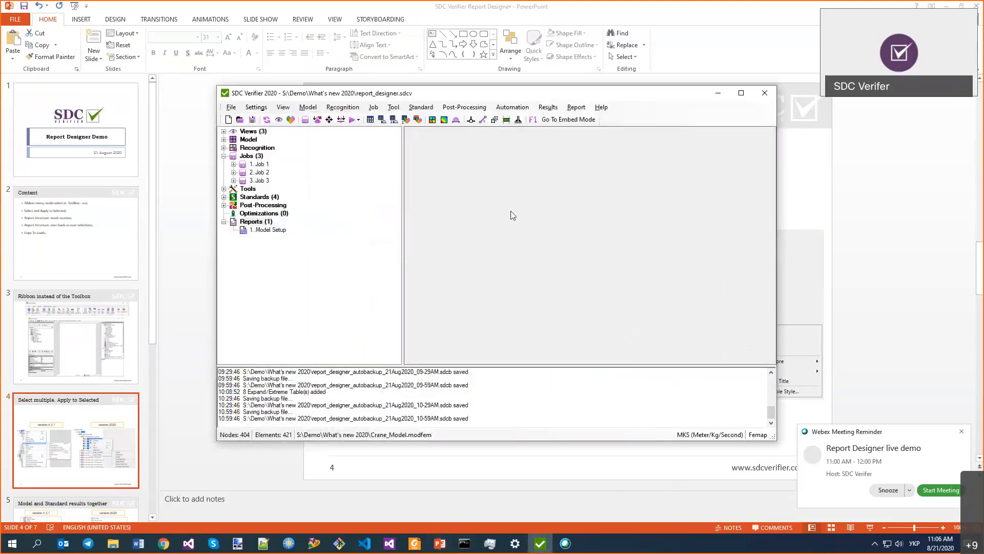
left_click(254, 223)
right_click(253, 223)
mouse_move(303, 228)
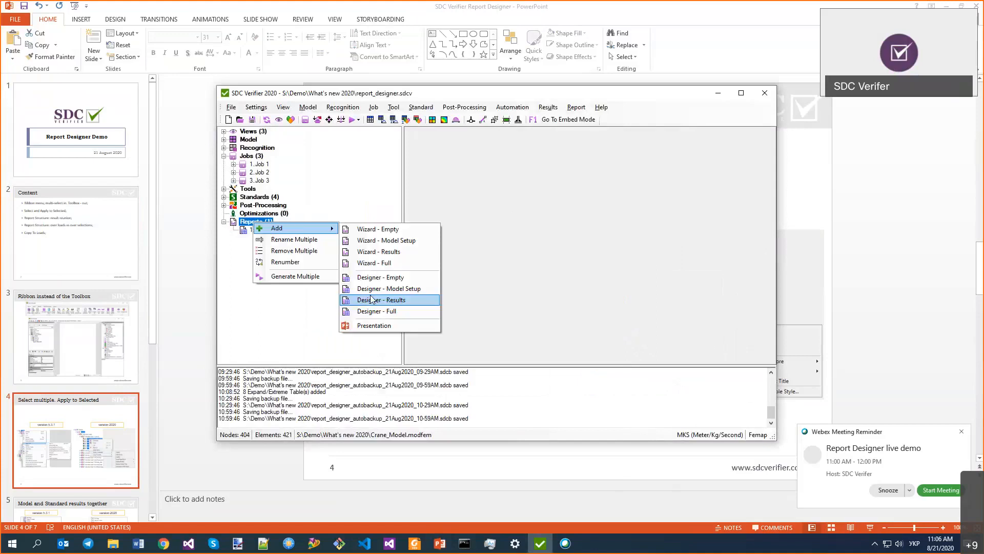
left_click(382, 278)
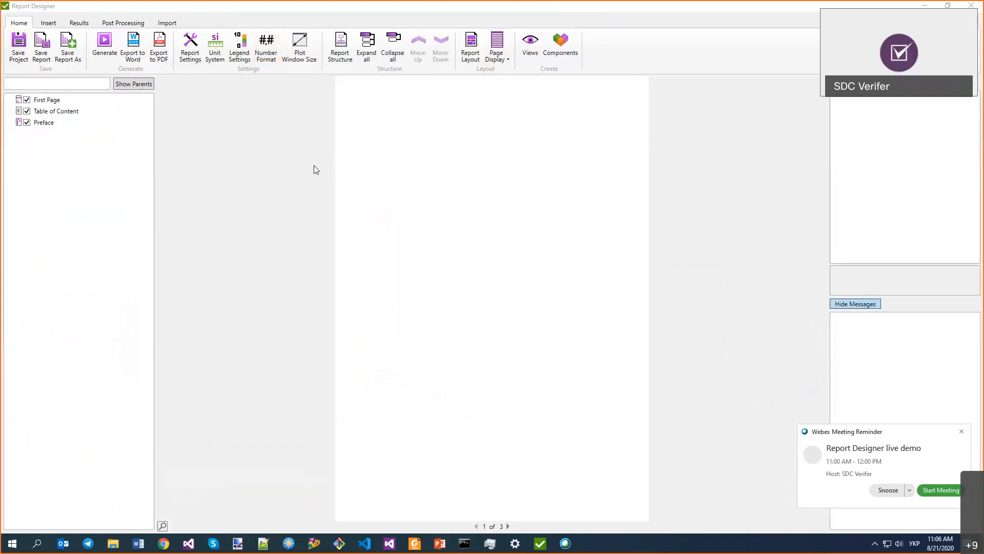
Step: Review the report commands for inserting items, results, post-processing and importing, and dismiss the Webex meeting reminder
left_click(297, 166)
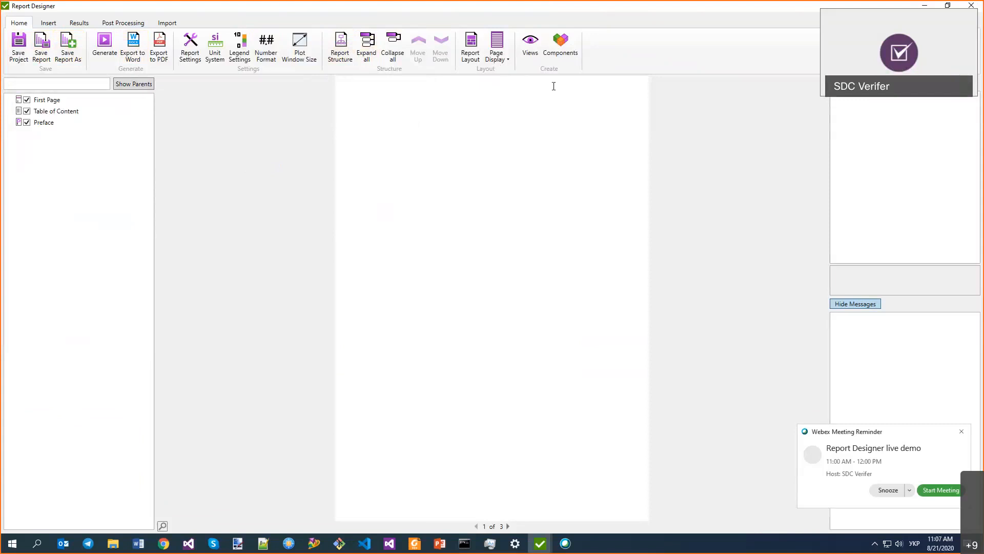
left_click(50, 26)
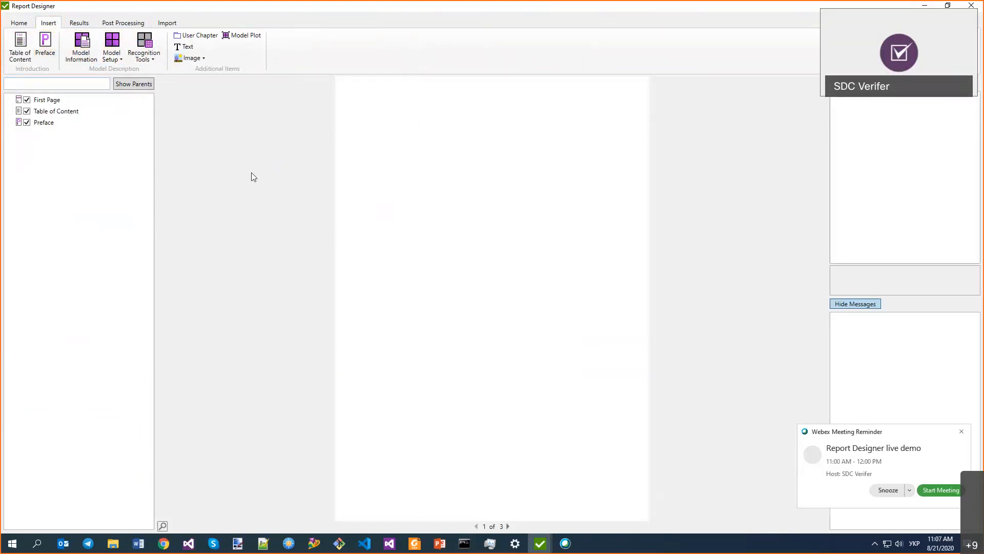
left_click(79, 22)
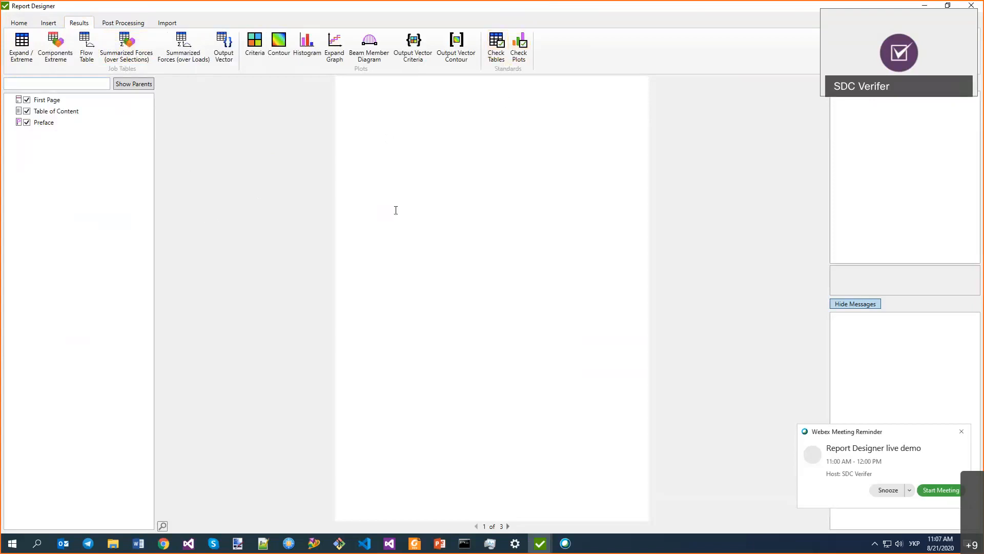
left_click(123, 23)
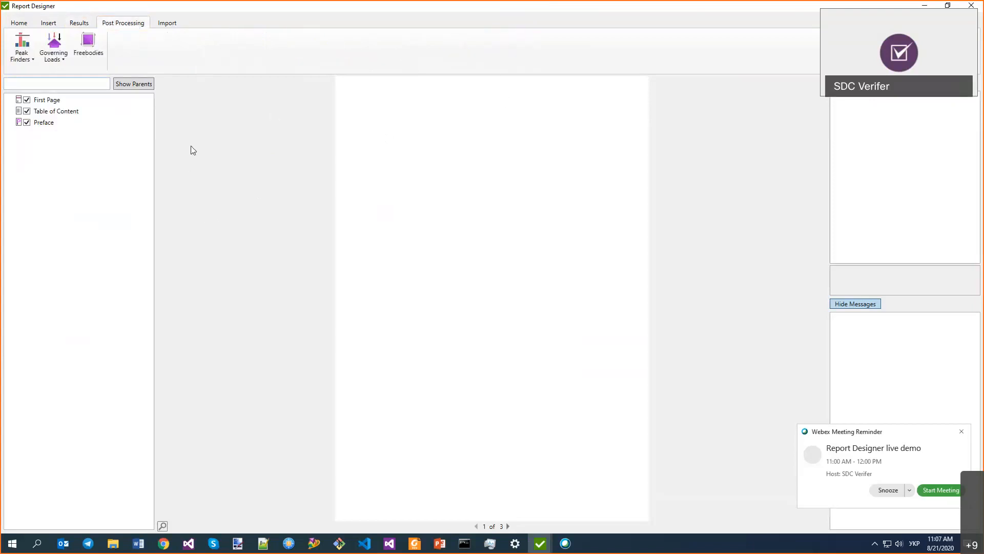
left_click(174, 23)
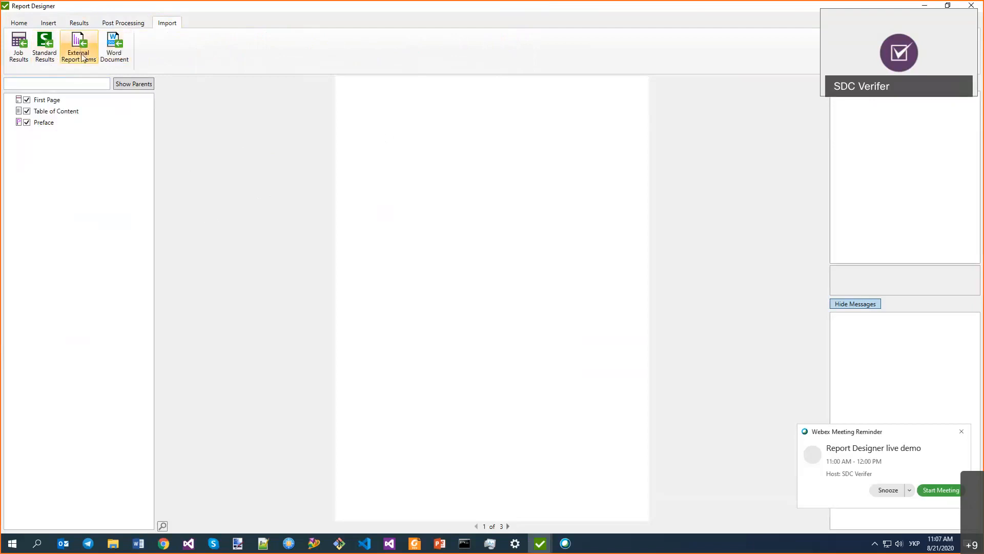
left_click(19, 22)
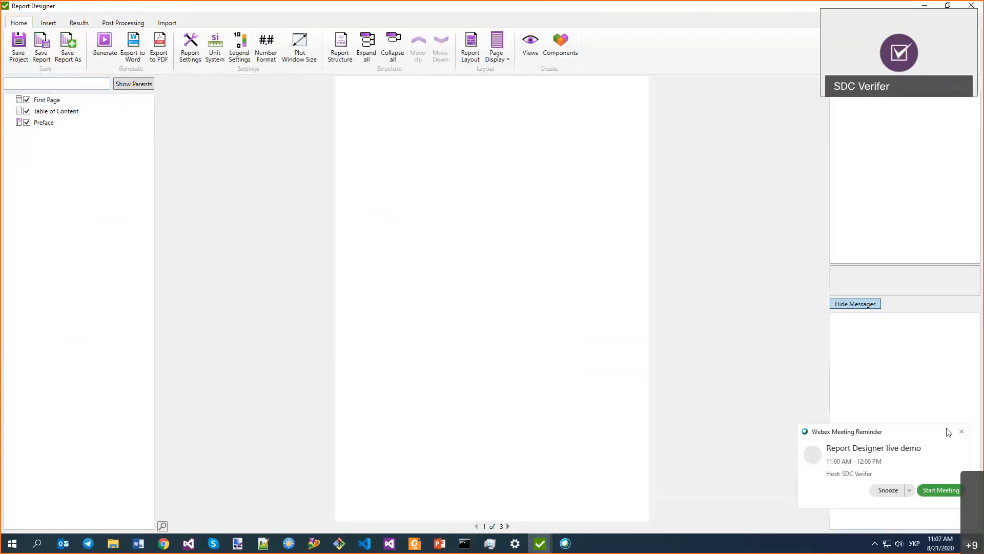
left_click(962, 431)
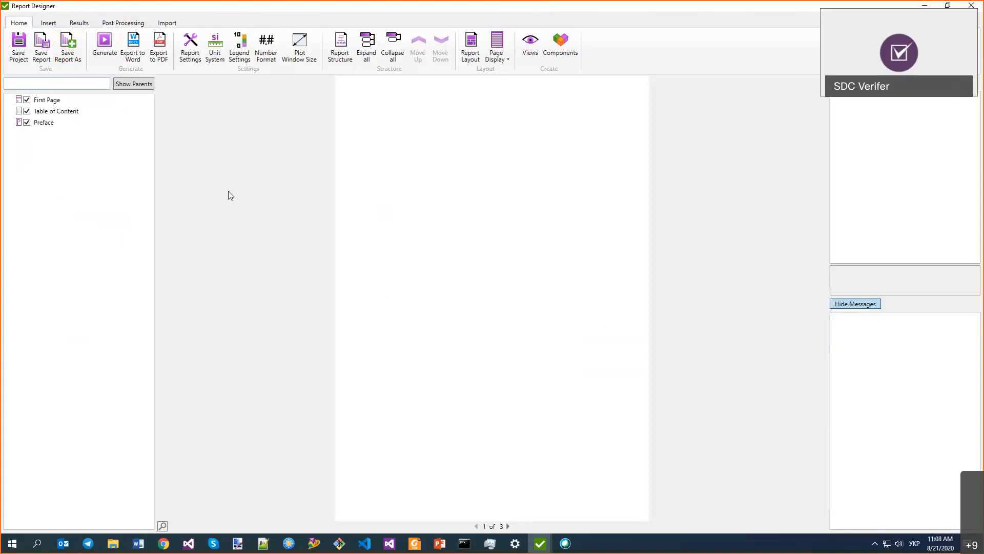
Step: Add the FEM Model Description chapter with its Materials, Properties, Components, FEM Loads, Constraints and Coefficients sections to the report
left_click(48, 22)
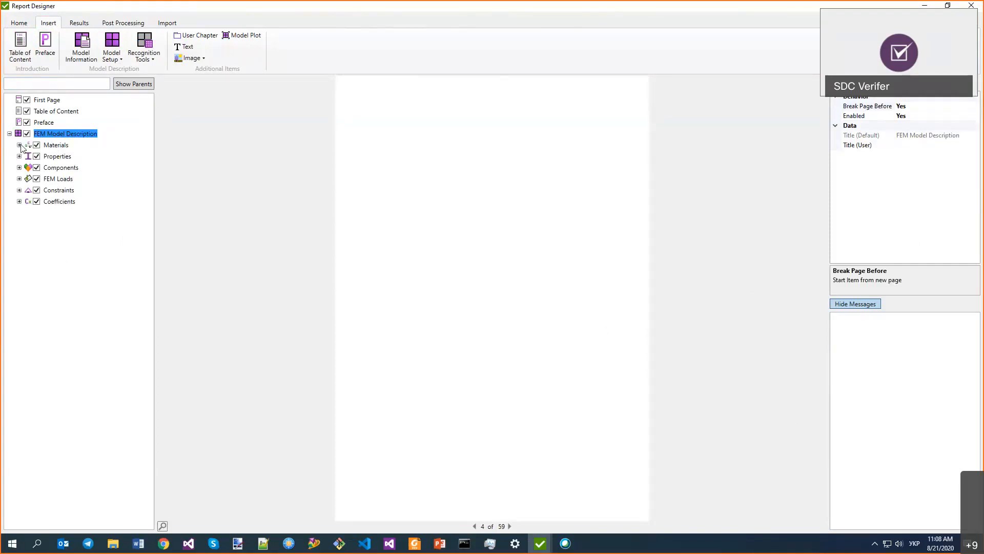
left_click(19, 144)
left_click(19, 144)
Step: Select the Materials, Properties and Components chapters together and examine which options can be applied to the selection, with Materials expanded
left_click(57, 156, "shift")
left_click(58, 168, "shift")
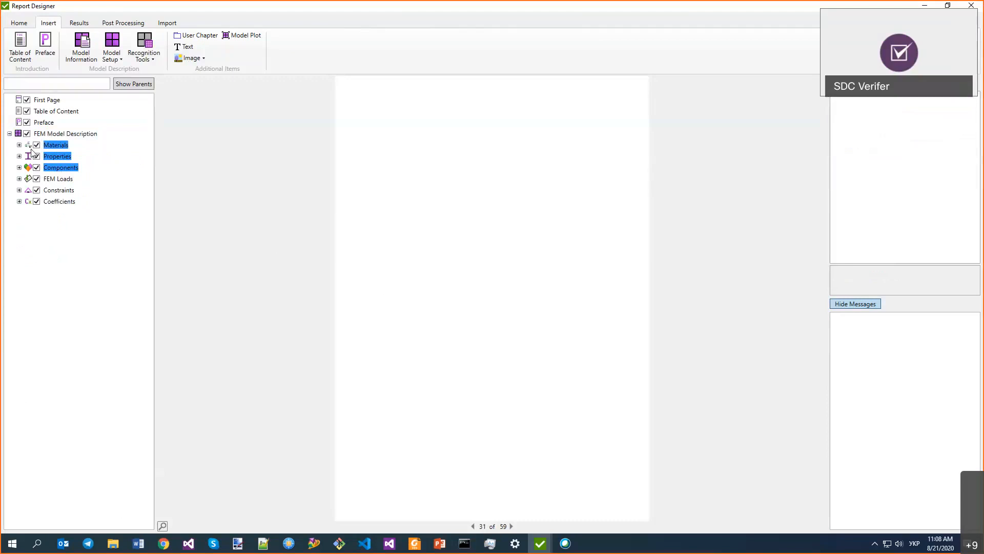
right_click(59, 169)
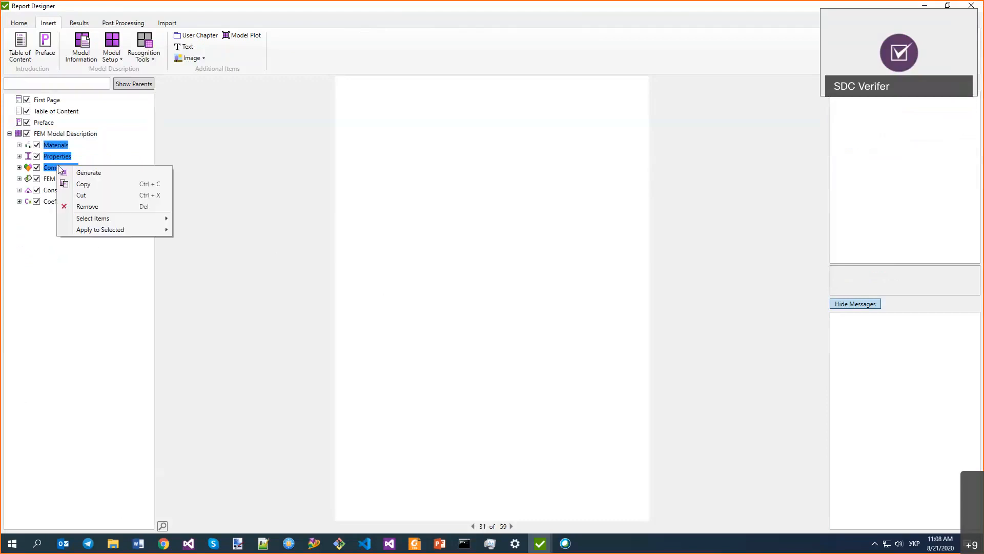
mouse_move(96, 235)
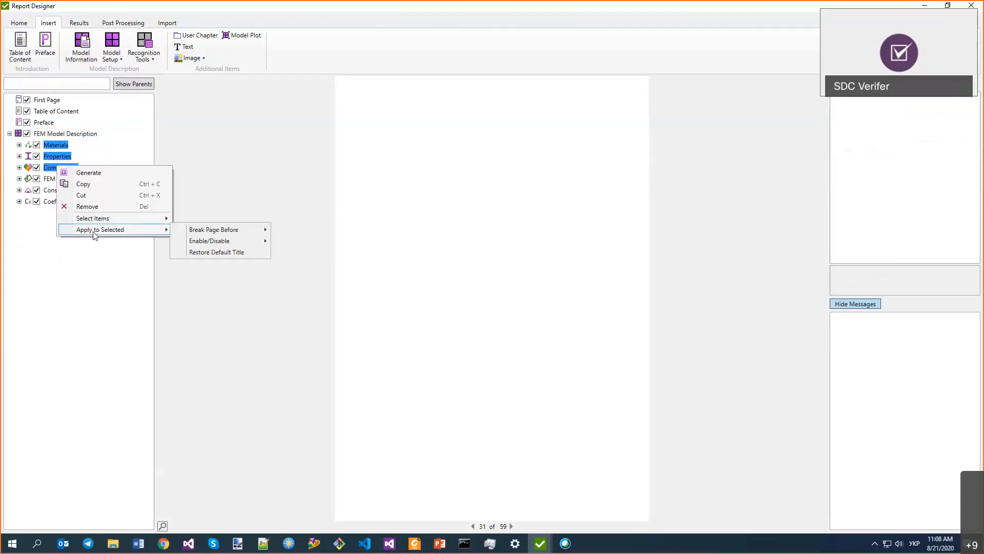
left_click(20, 146)
left_click(20, 145)
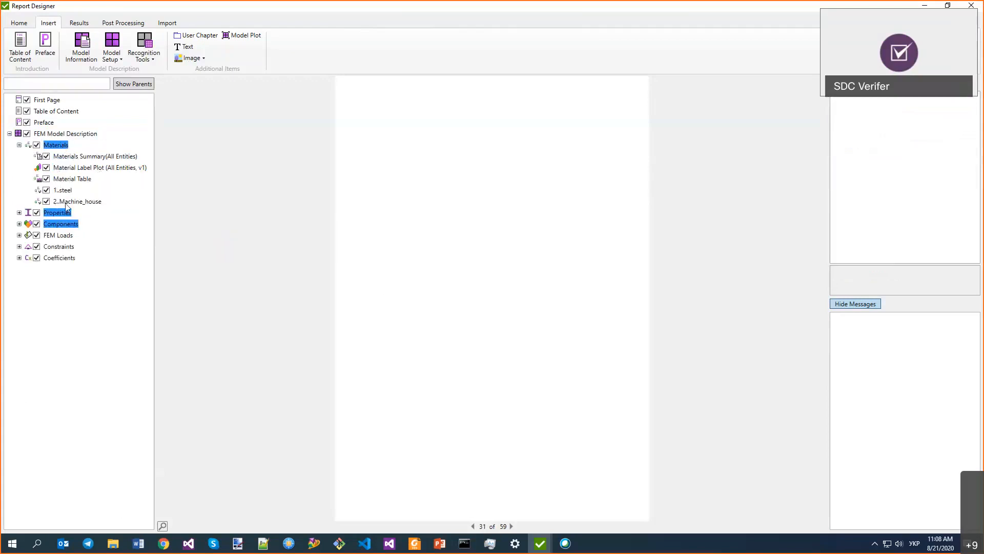
right_click(58, 146)
mouse_move(110, 209)
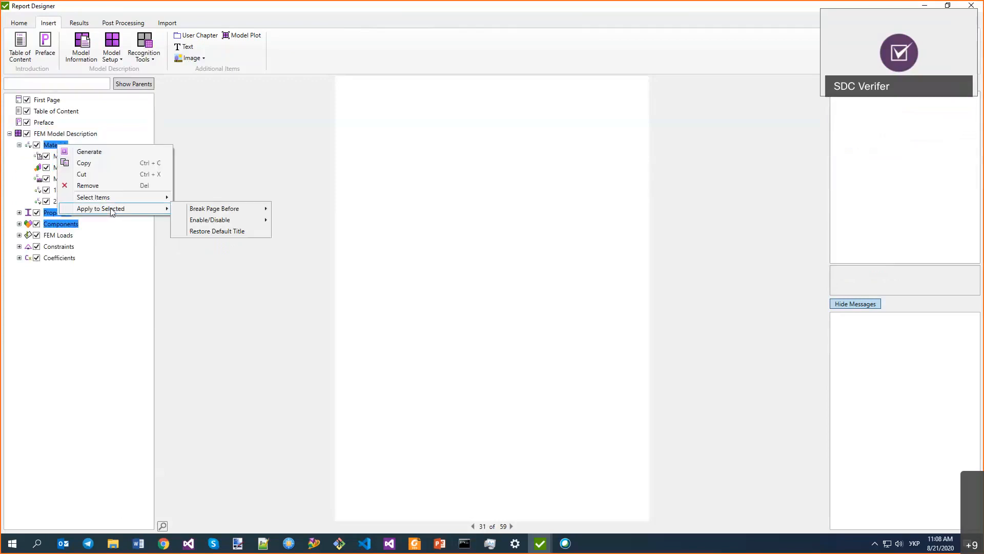
left_click(55, 148)
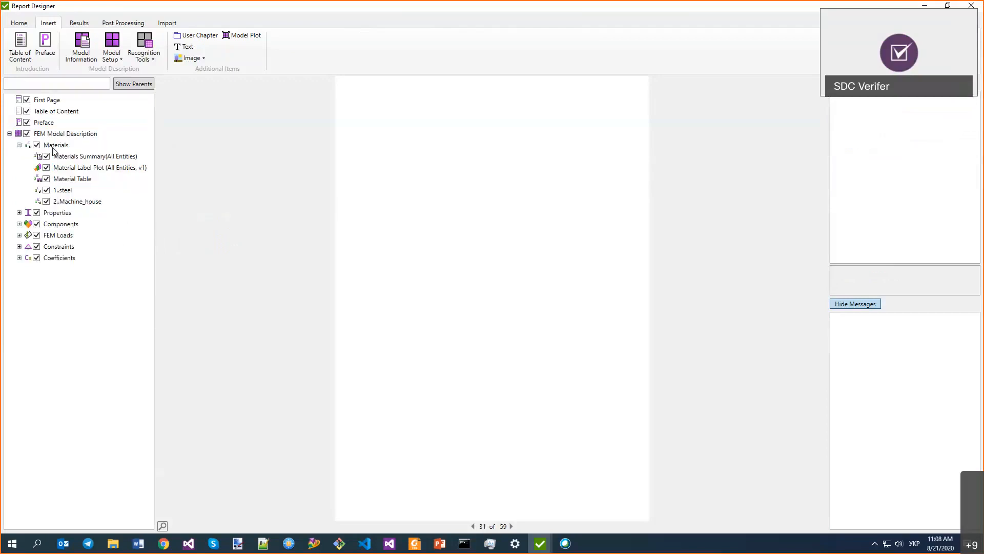
Step: Multi-select Materials, Properties and Components, and replace that selection with all items inside Materials, from Materials Summary to Machine_house
left_click(56, 147)
left_click(58, 212, "ctrl")
left_click(56, 224, "ctrl")
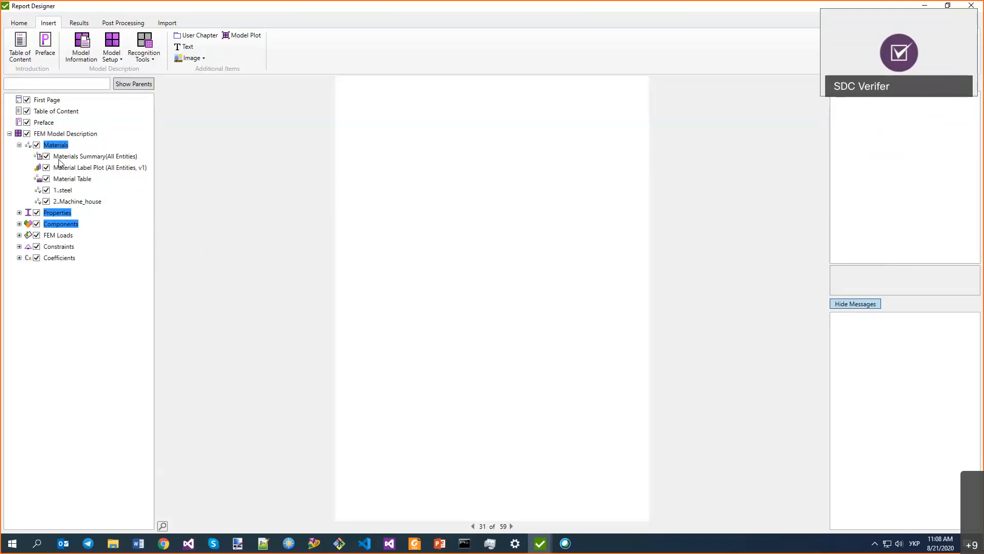
left_click(62, 156)
left_click(68, 202, "shift")
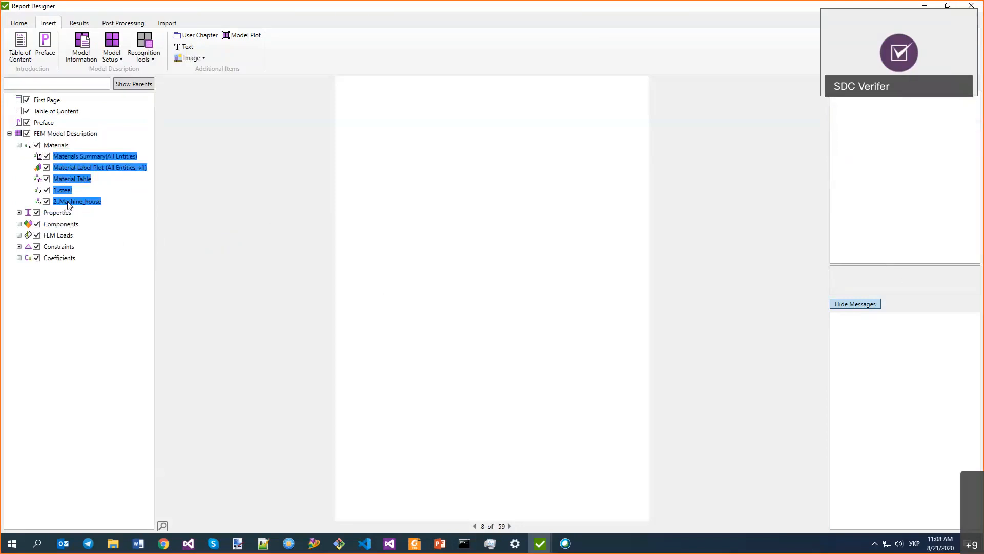
left_click(54, 145)
right_click(56, 146)
mouse_move(96, 222)
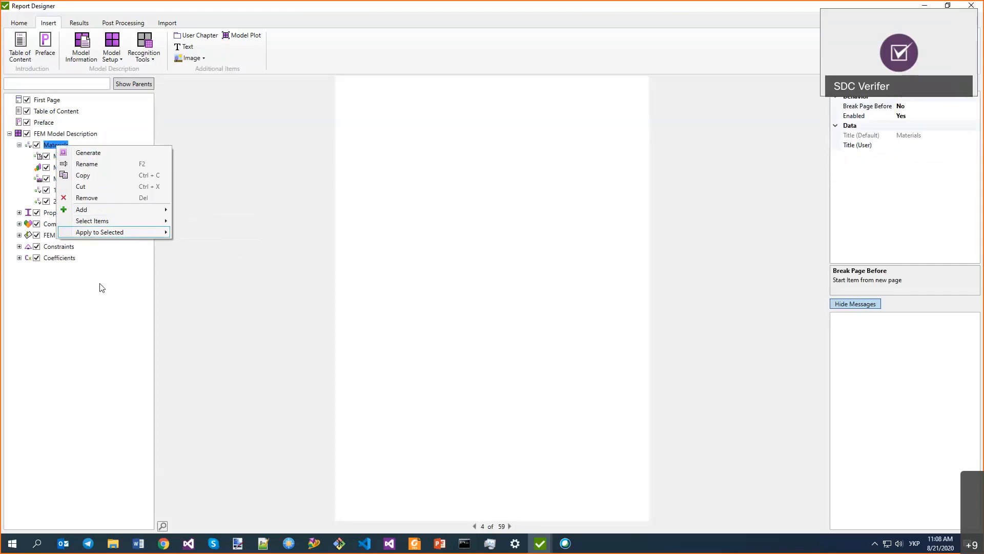
left_click(56, 212)
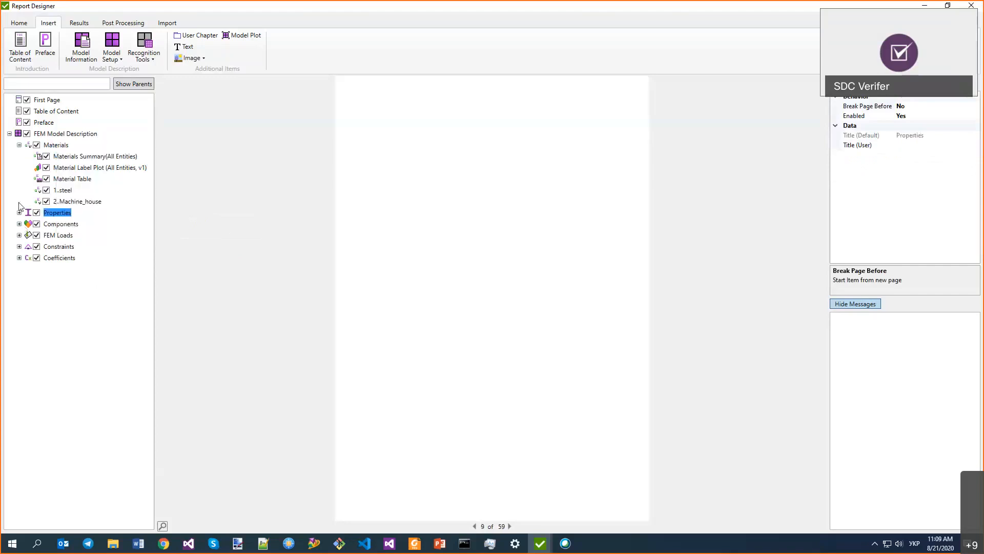
Step: Select the FEM Model Description chapter together with all of its items on all levels
left_click(50, 135)
right_click(50, 135)
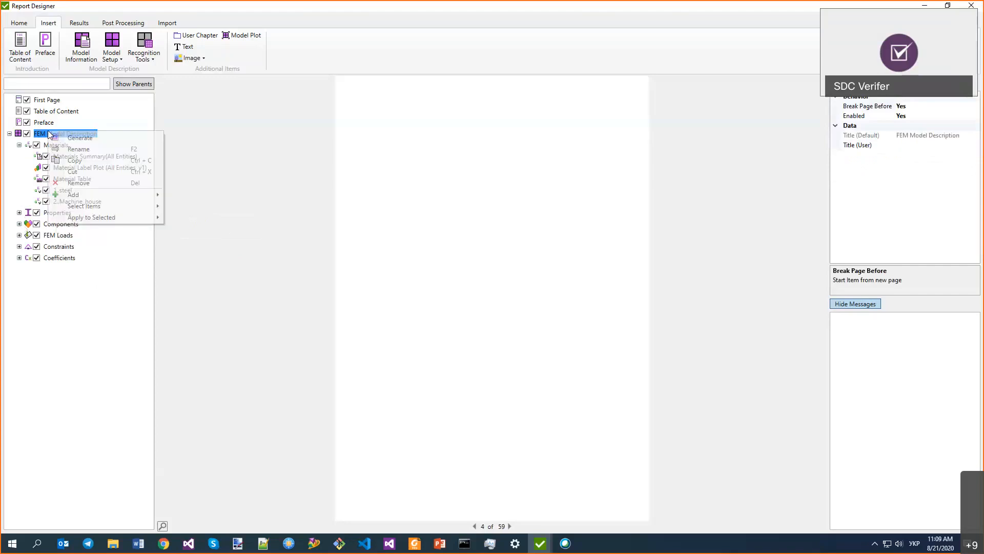
left_click(49, 135)
right_click(52, 135)
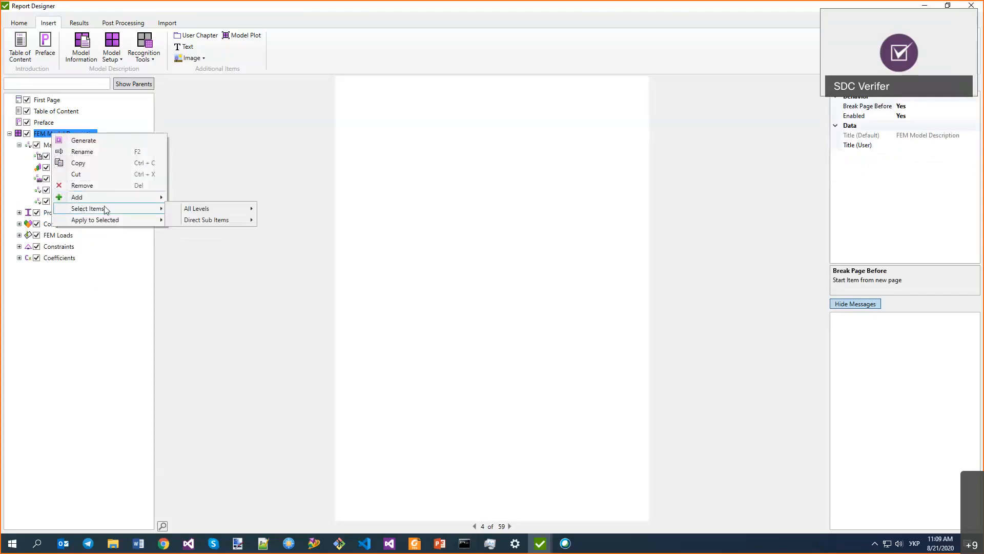
mouse_move(248, 208)
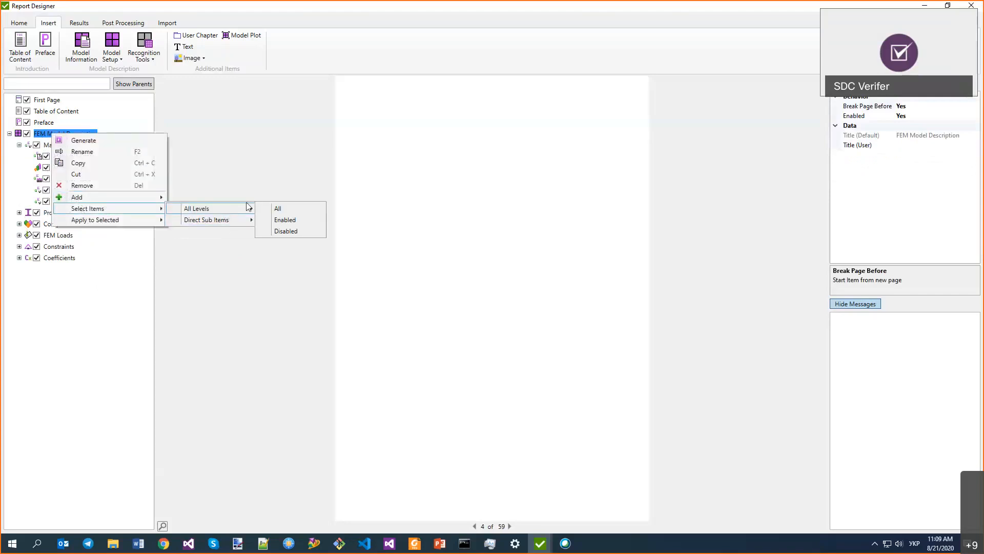
left_click(285, 208)
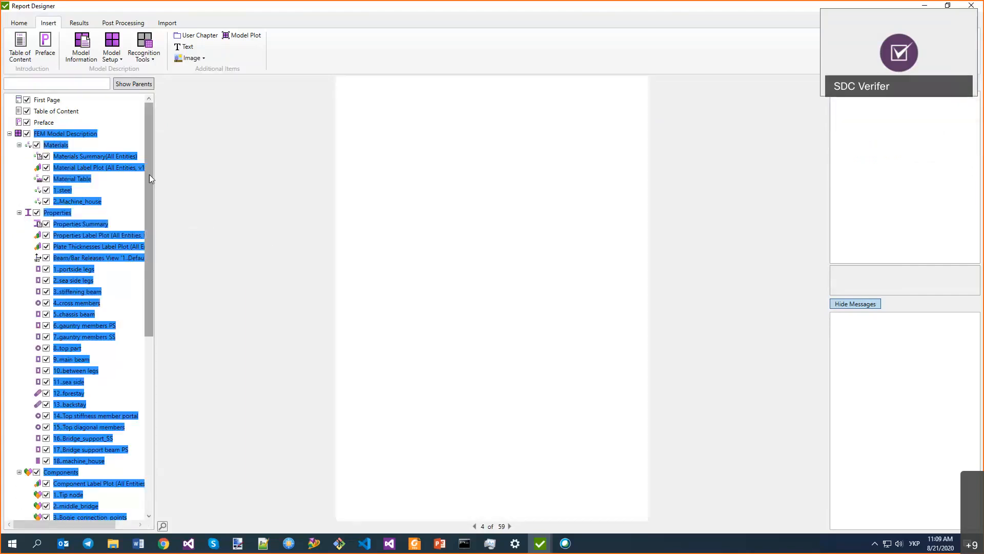
left_click_drag(148, 168, 139, 143)
Step: Clear the multiple selection and collapse the Materials, Properties, Components, FEM Loads and Constraints chapters in the report structure
left_click(74, 134)
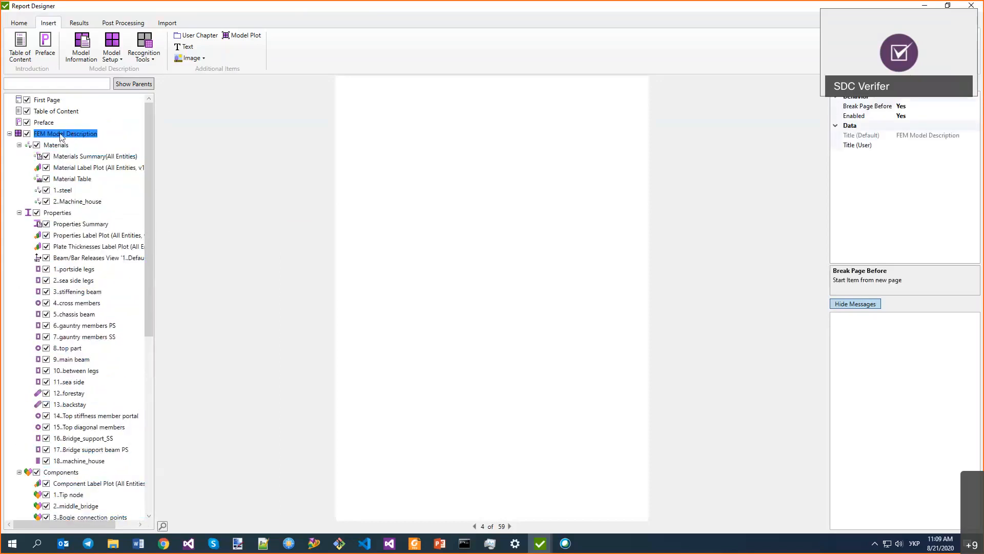
right_click(60, 135)
left_click(19, 145)
left_click(19, 156)
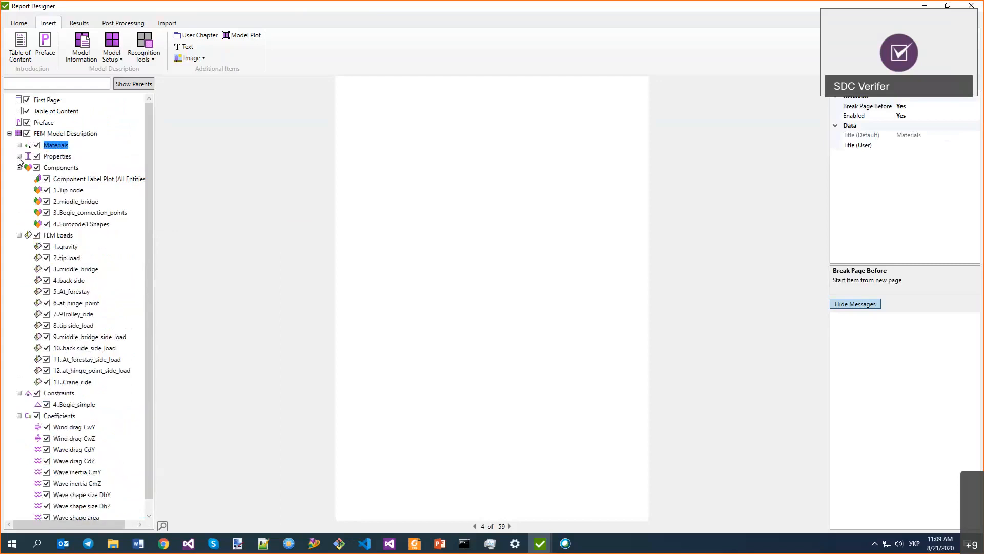
left_click(19, 167)
left_click(19, 179)
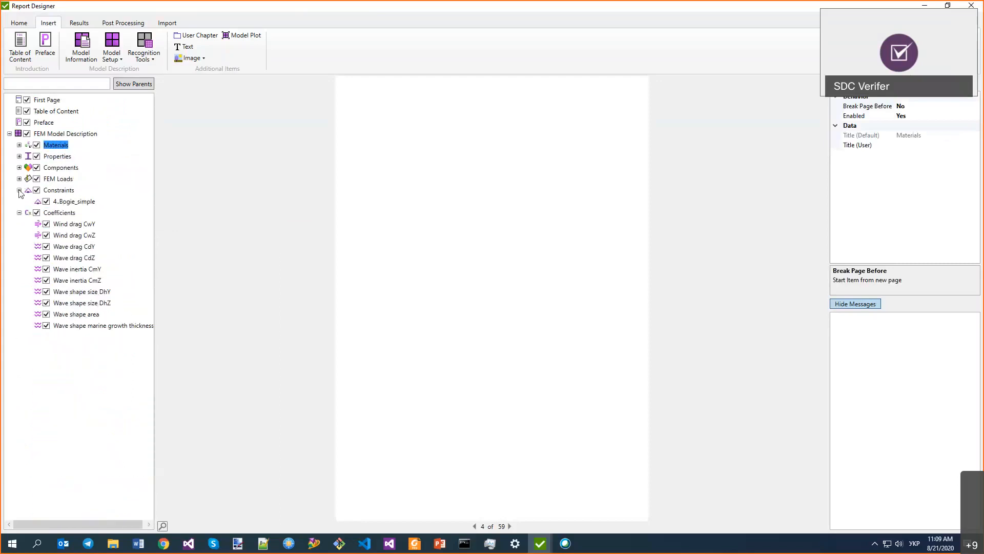
left_click(19, 189)
Step: Select the FEM Model Description chapter with all its direct sub-items, and collapse the Coefficients chapter
right_click(45, 134)
mouse_move(81, 212)
mouse_move(205, 222)
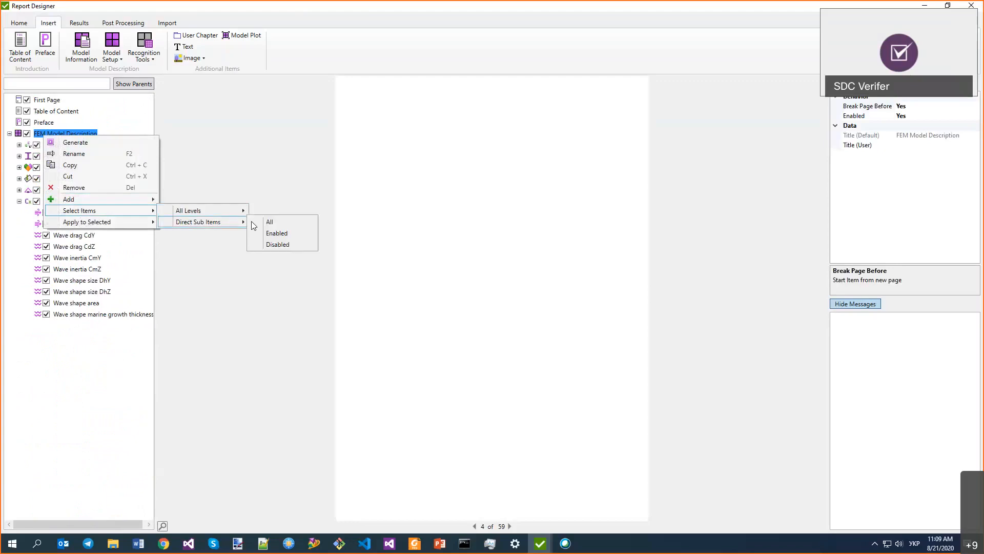
left_click(273, 224)
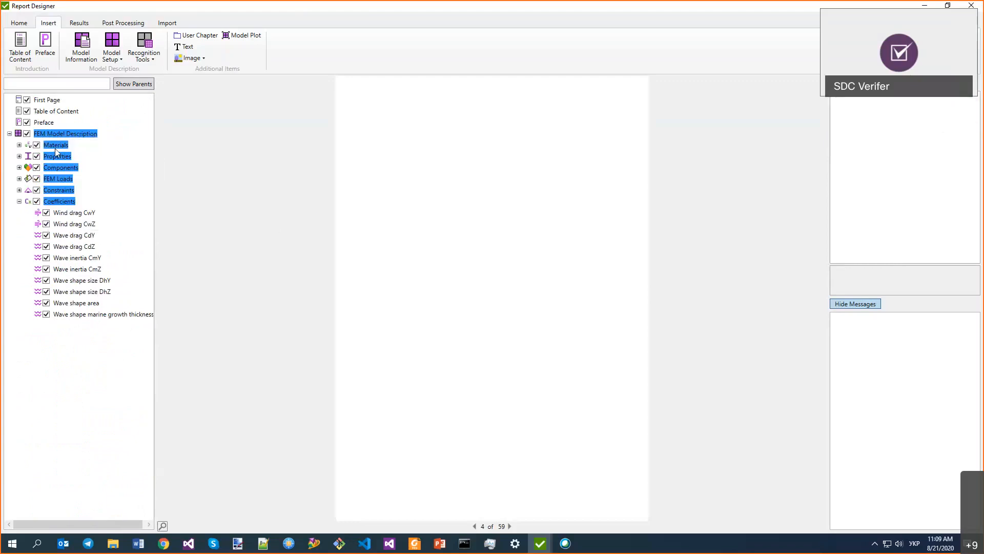
left_click(19, 201)
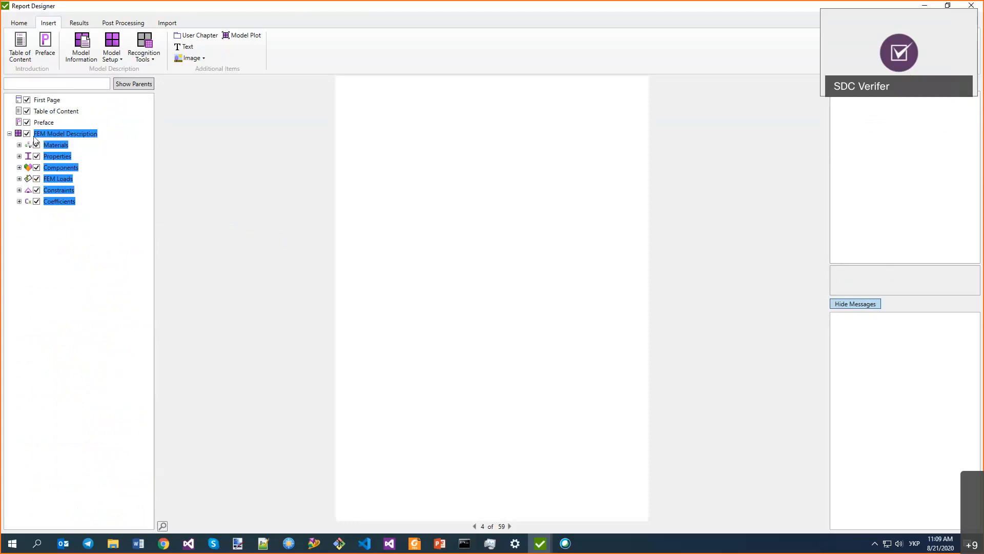
Step: Expand the Materials chapter and disable its Material Label Plot and Material Table items
left_click(19, 145)
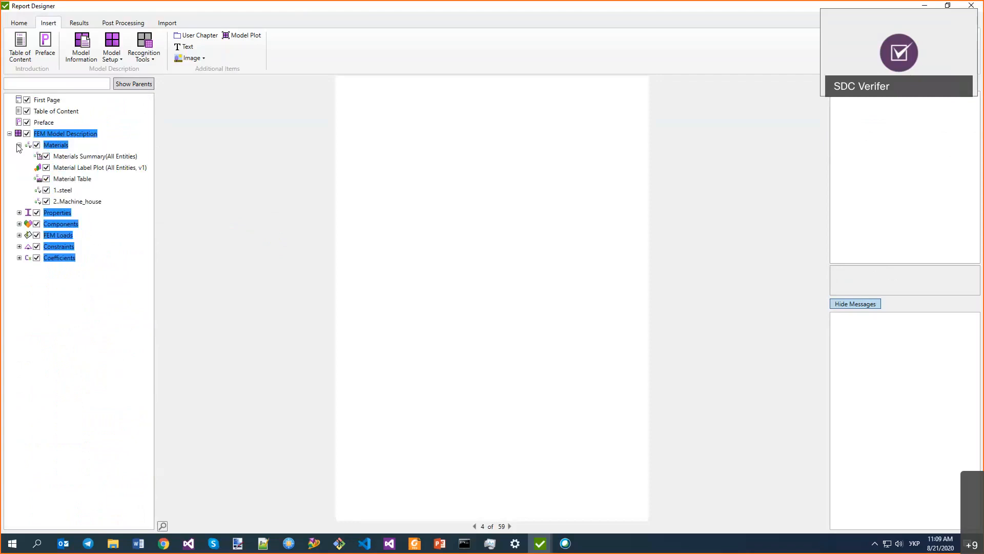
right_click(61, 136)
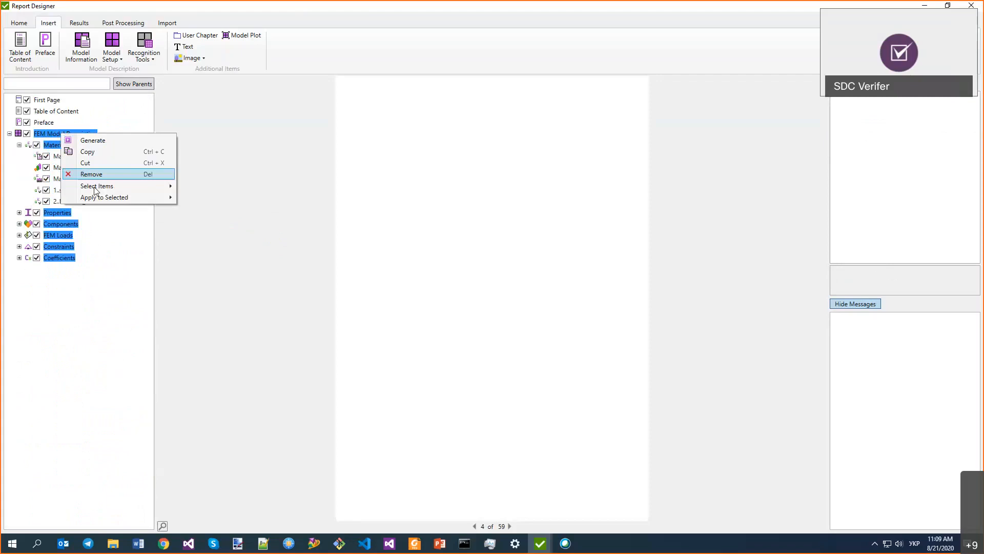
mouse_move(123, 185)
mouse_move(203, 199)
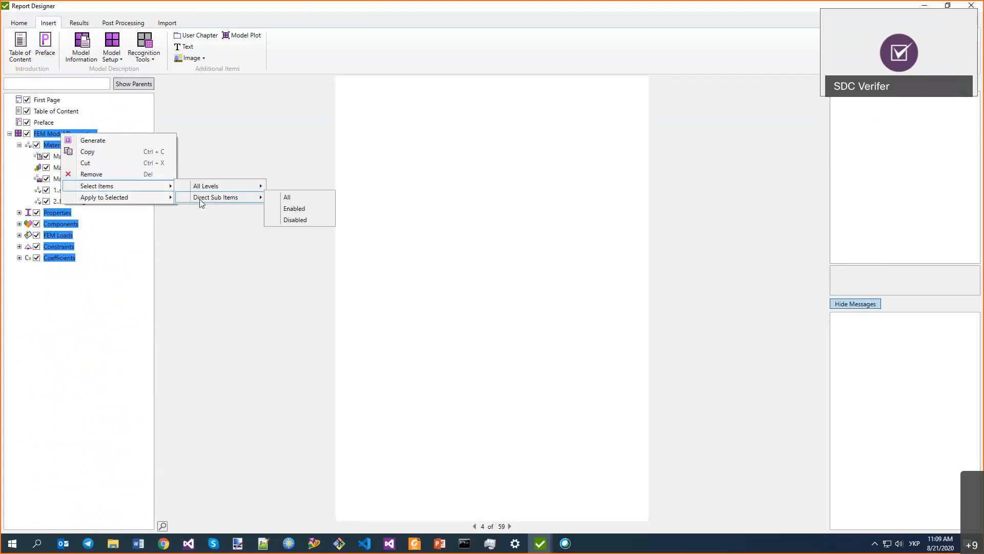
left_click(46, 168)
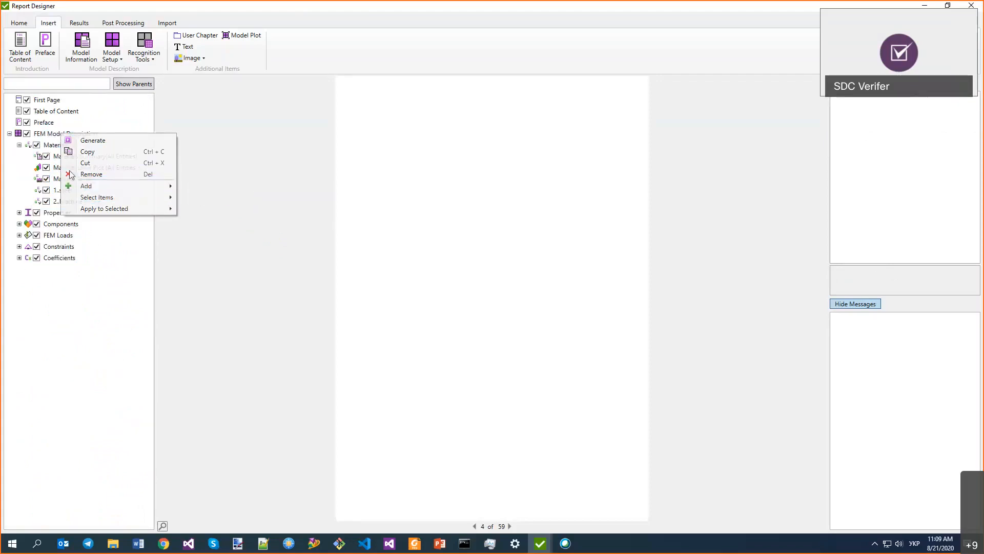
Step: Select only the disabled direct sub-items of Materials and view the changes that can be applied to them
right_click(56, 146)
mouse_move(101, 221)
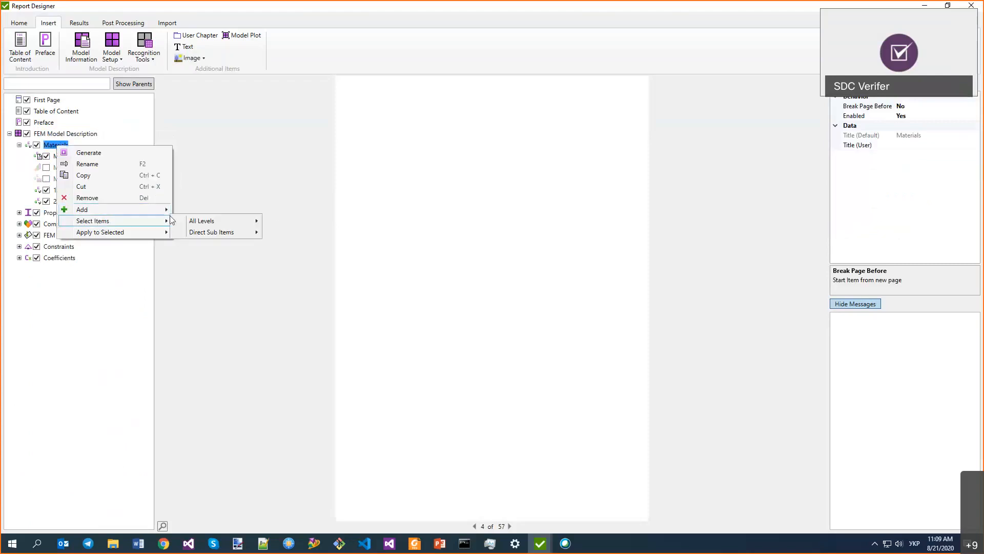
mouse_move(199, 237)
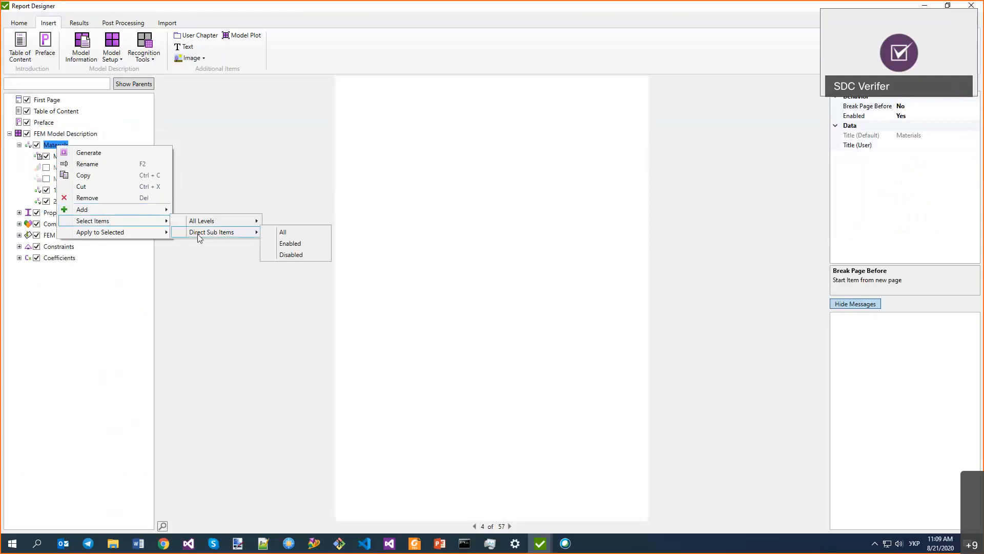
left_click(287, 256)
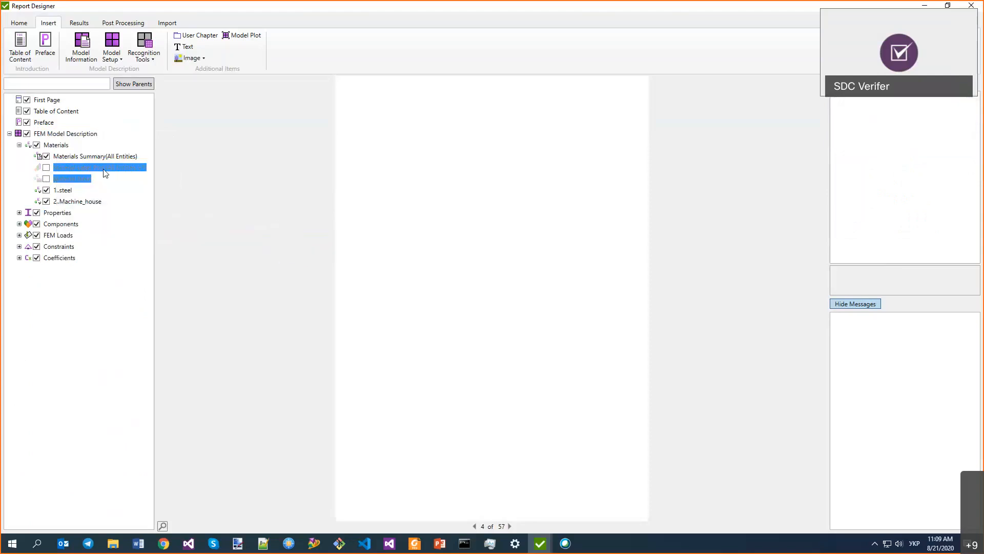
right_click(75, 180)
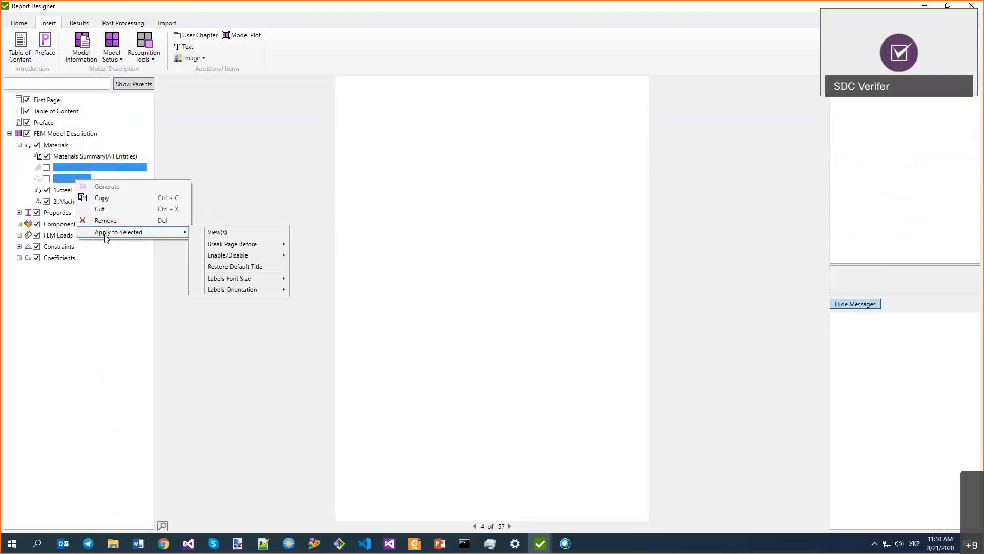
left_click(227, 118)
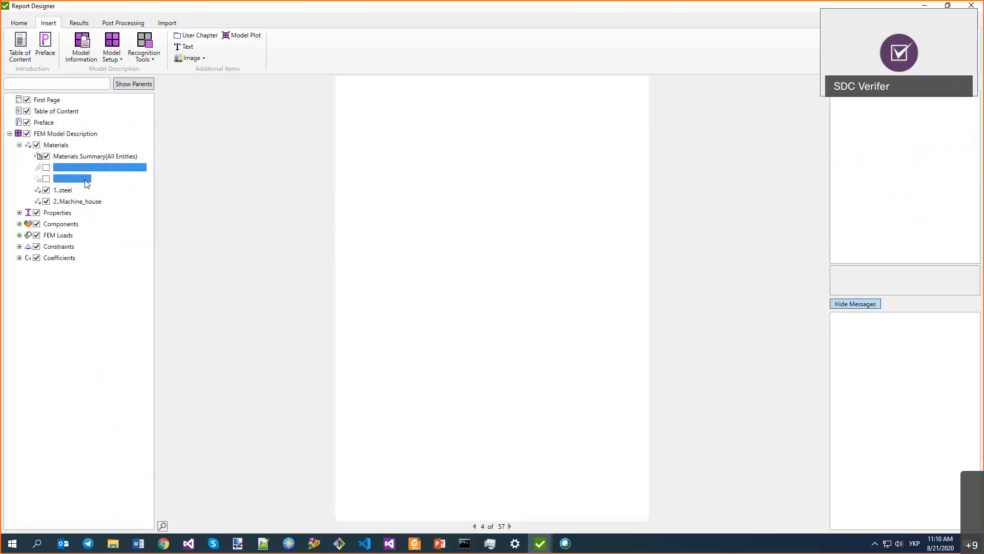
Step: Multi-select Materials Summary, steel and the items inside Components from Component Label Plot to Eurocode3 Shapes, and clear that selection
left_click(76, 157)
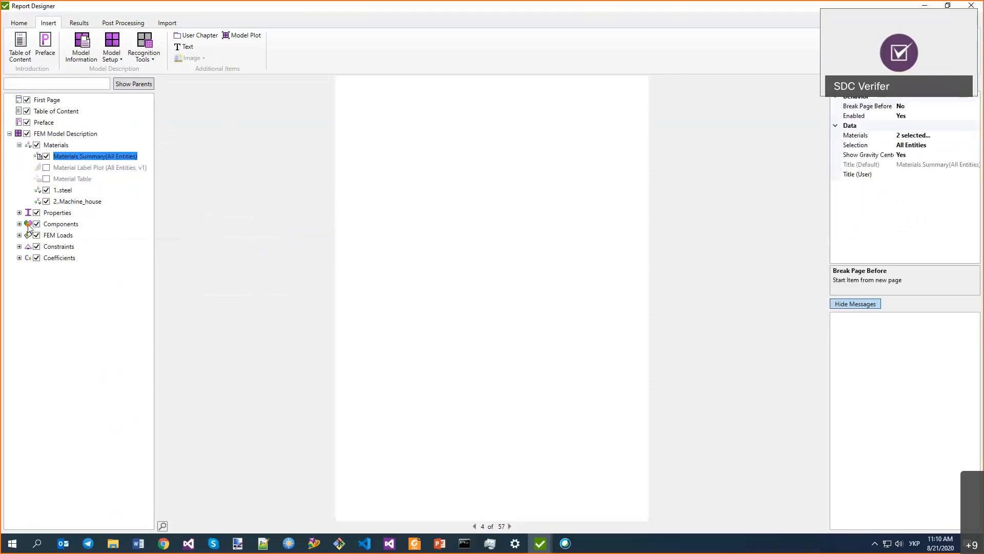
left_click(19, 224)
left_click(82, 235)
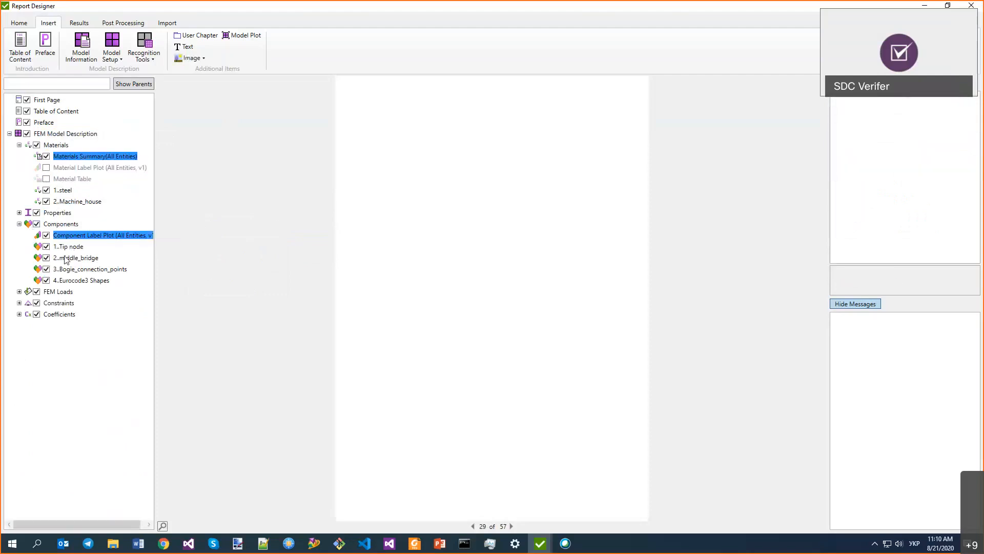
left_click(75, 281, "shift")
left_click(88, 157, "ctrl")
left_click(63, 190, "ctrl")
left_click(57, 137)
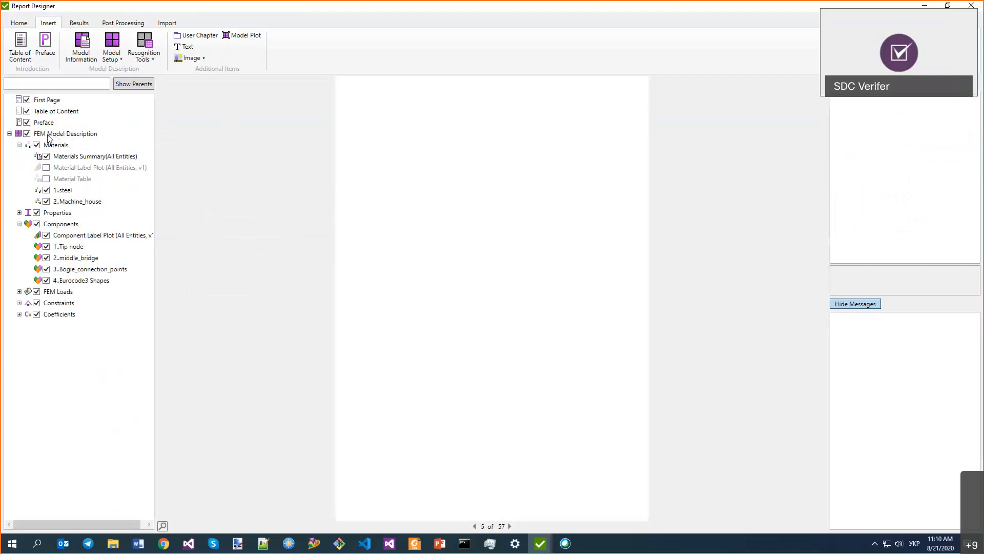
left_click(50, 134)
right_click(54, 134)
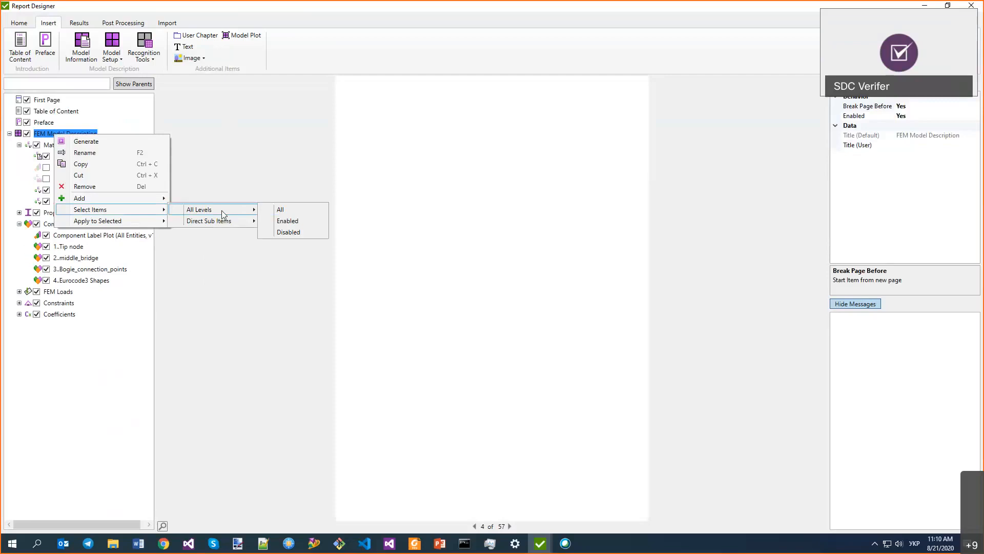
left_click(38, 215)
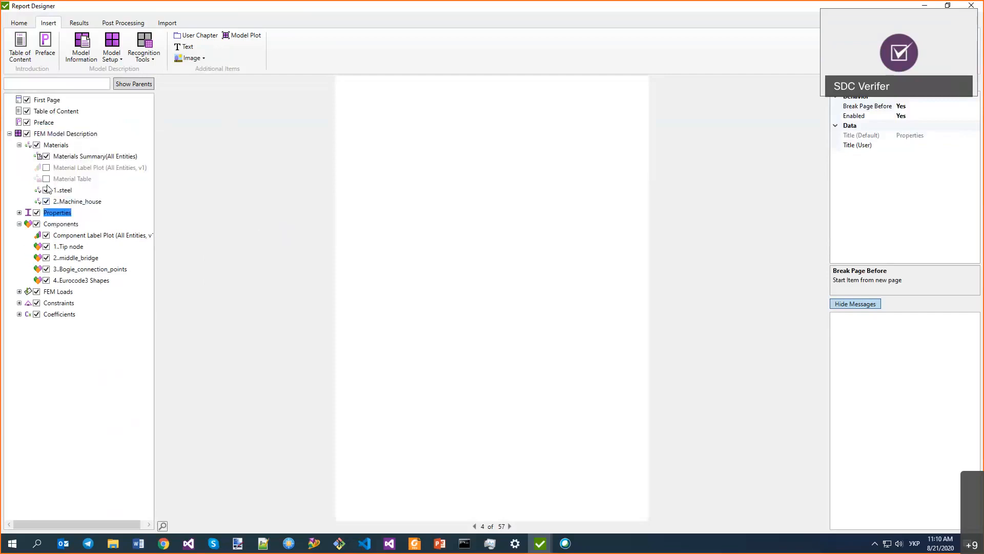
Step: Select the Materials and Properties chapters together with all of their items on all levels
left_click(61, 149)
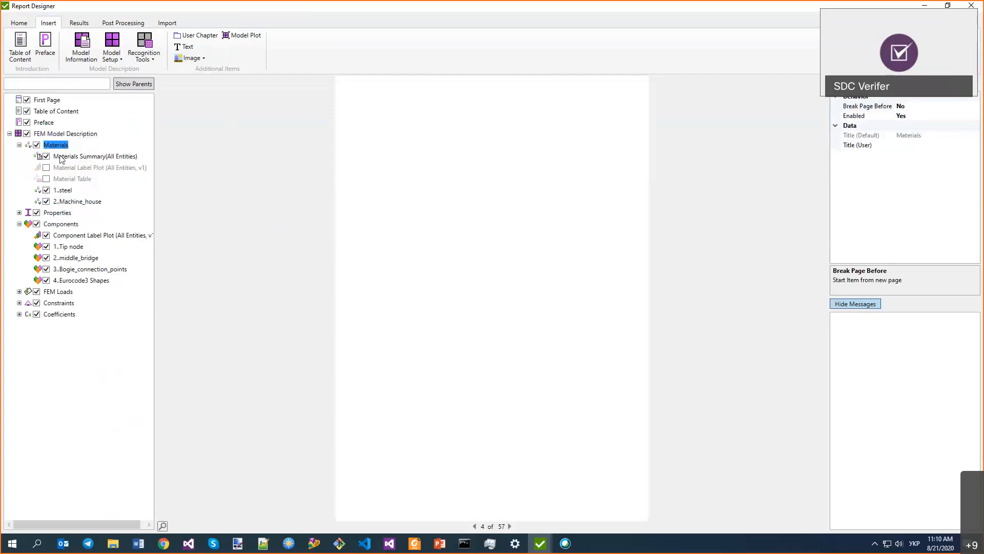
left_click(62, 215, "ctrl")
right_click(61, 216)
mouse_move(171, 264)
mouse_move(217, 265)
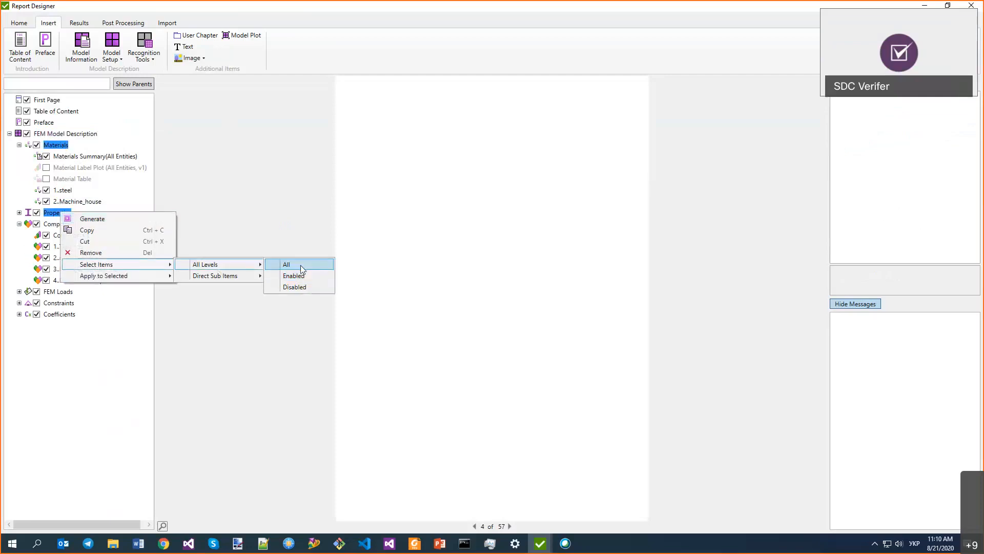
left_click(300, 264)
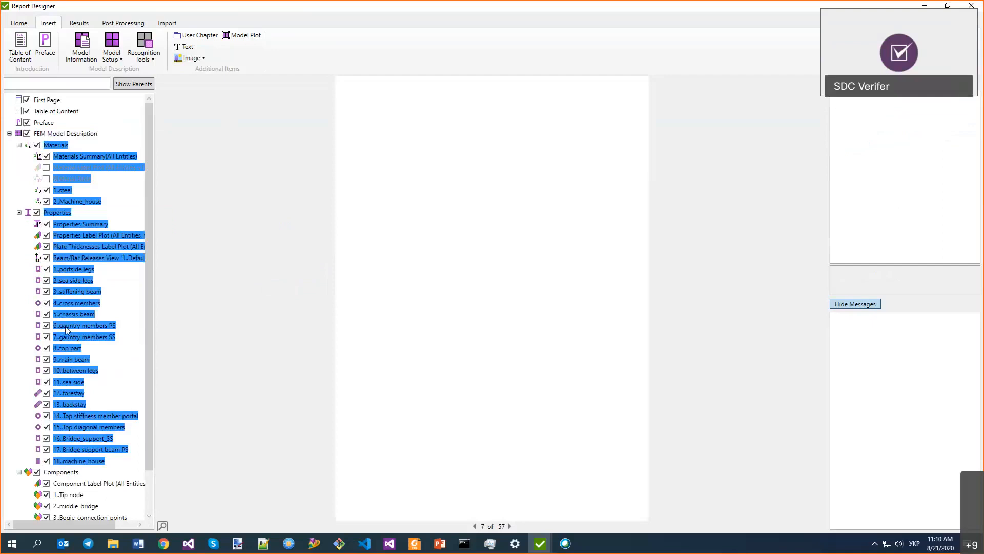
Step: Clear the multiple selection and examine which changes can be applied to the FEM Model Description chapter
left_click(87, 179)
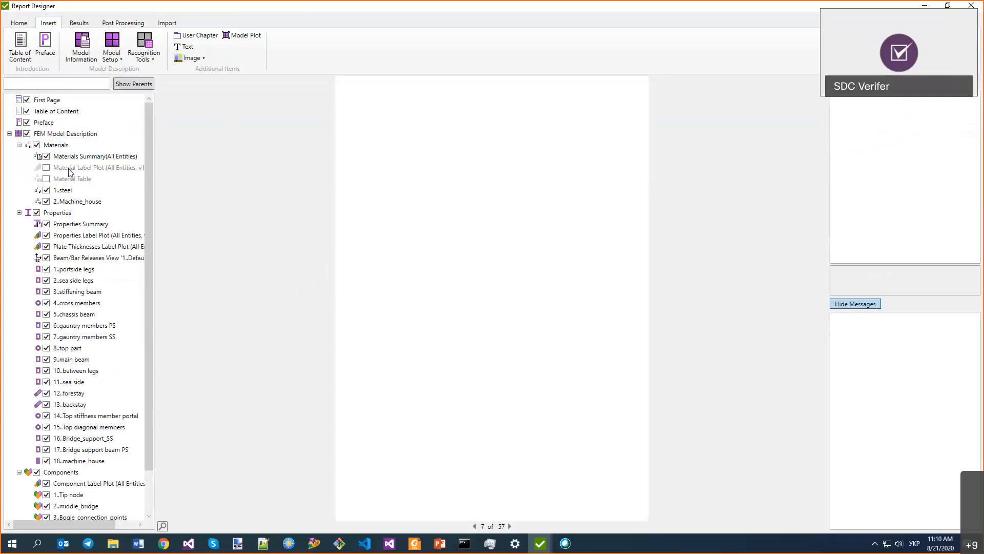
right_click(65, 135)
mouse_move(169, 211)
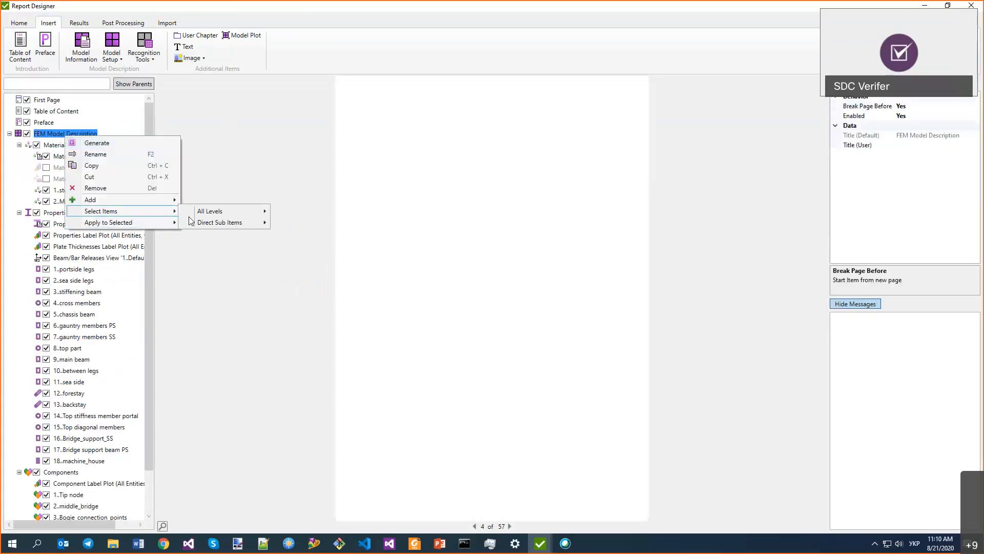
mouse_move(120, 225)
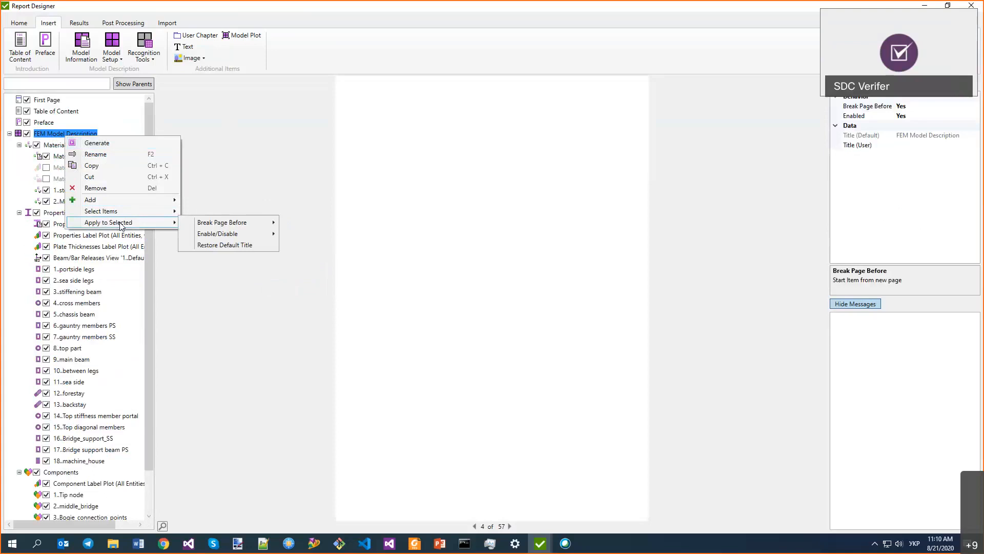
left_click(54, 213)
left_click(64, 236)
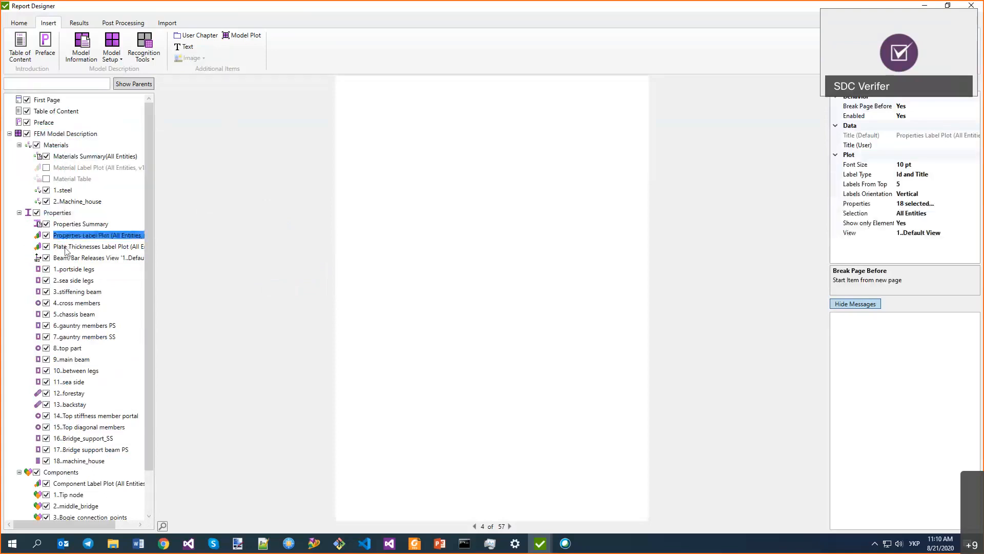
Step: Multi-select the portside legs and sea side legs properties and examine which changes can be applied to both
left_click(72, 269)
left_click(72, 280, "shift")
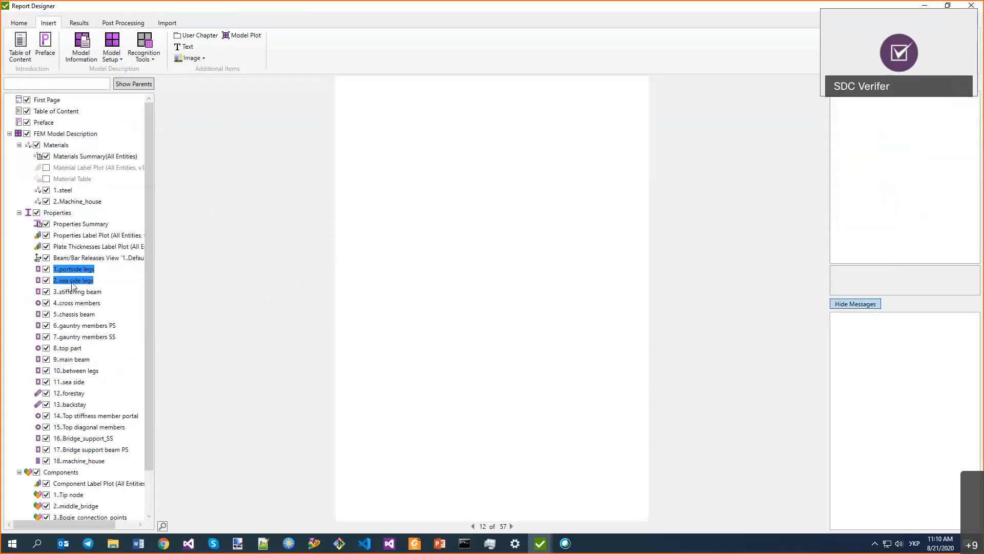
right_click(72, 286)
mouse_move(117, 335)
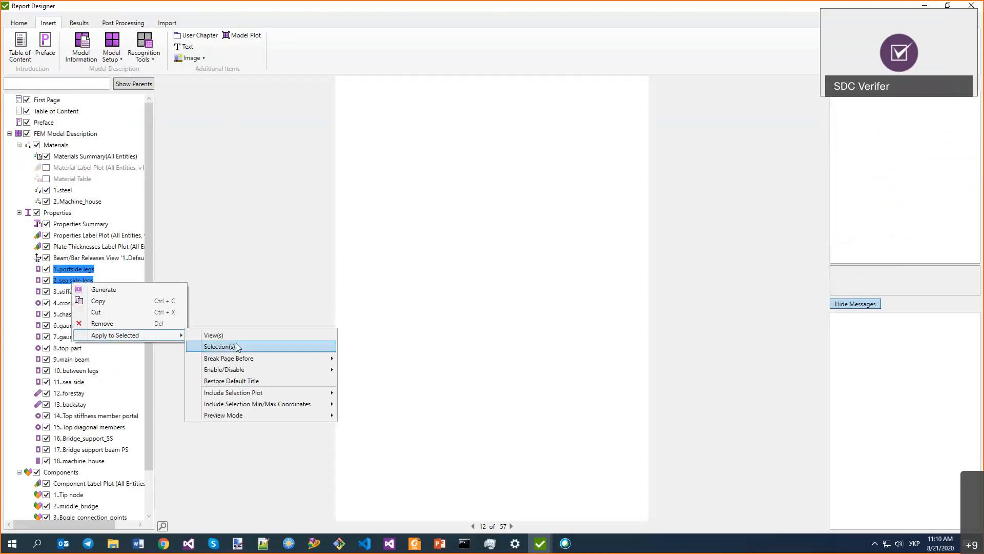
mouse_move(228, 405)
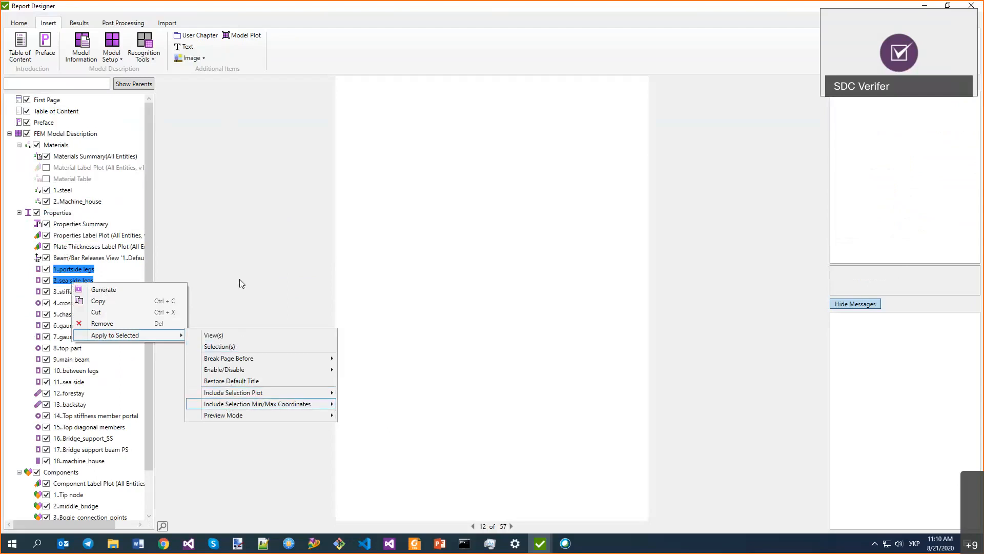
left_click(75, 257)
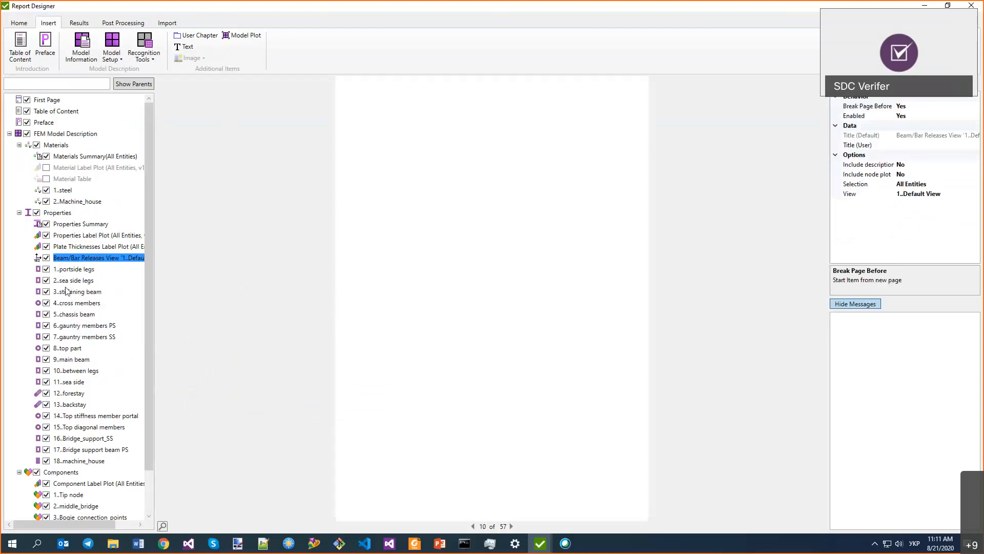
Step: Check which views are assigned to the portside legs property, leaving them as they are
left_click(67, 270)
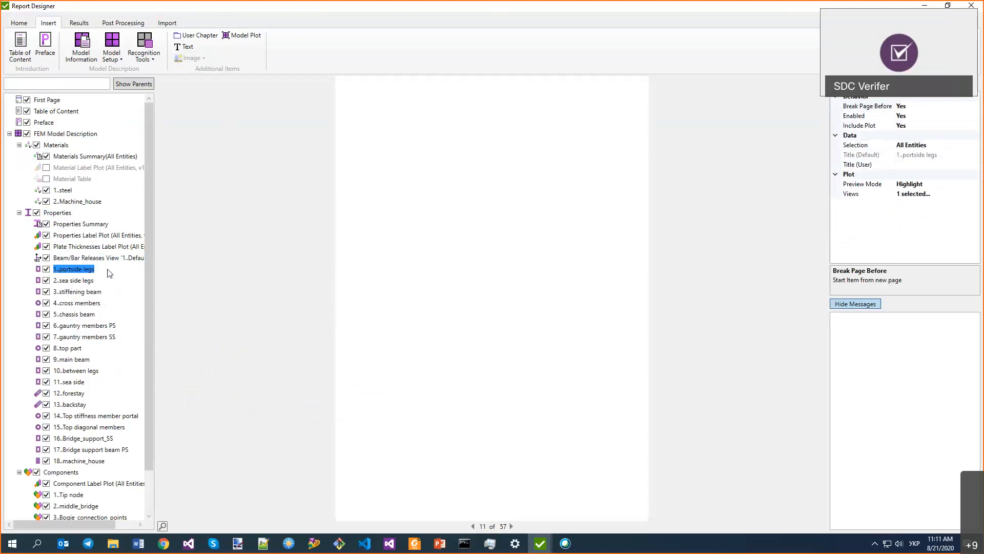
left_click(969, 195)
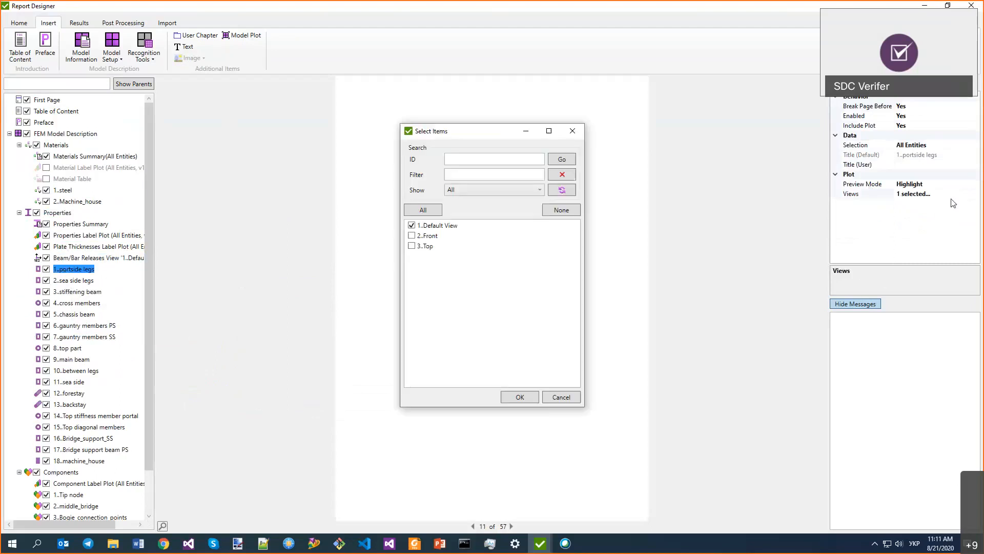
left_click(569, 397)
Step: Apply all three views, Default View, Front and Top, to the portside legs and sea side legs properties at once
left_click(77, 281, "ctrl")
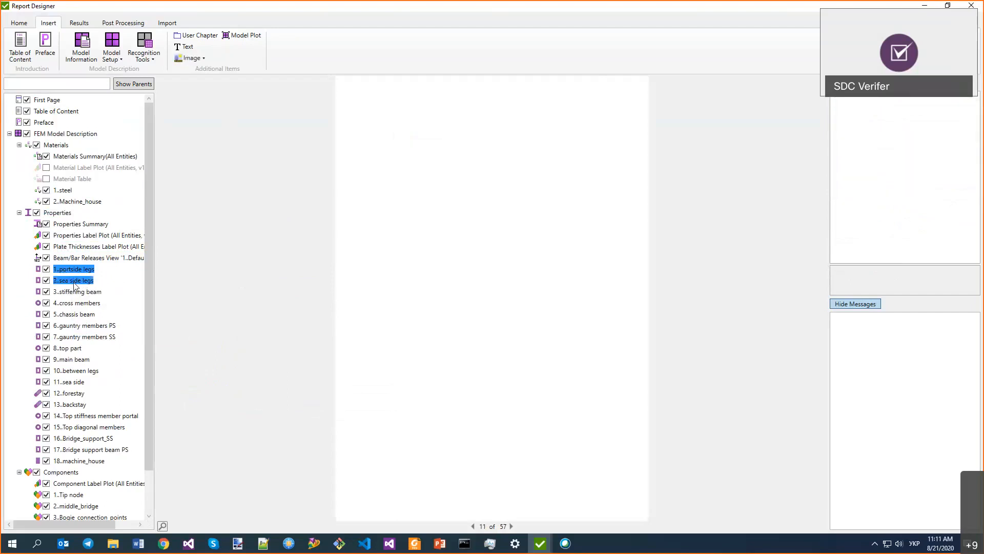
right_click(75, 285)
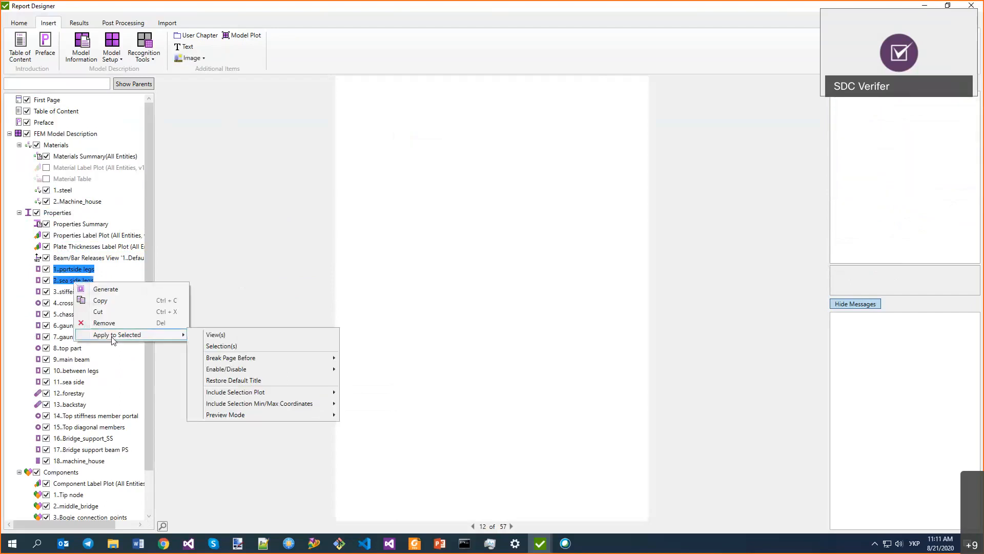
left_click(235, 334)
left_click(420, 211)
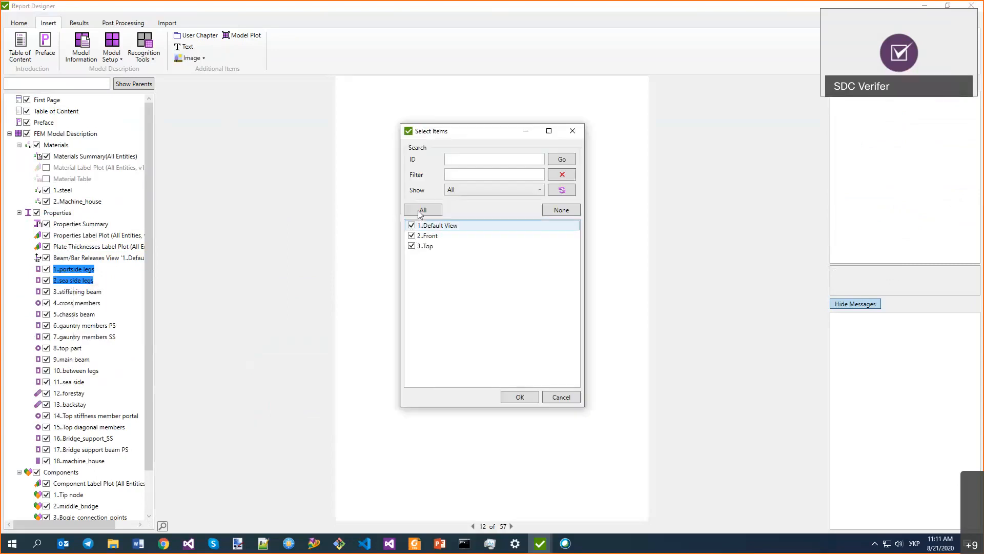
left_click(518, 397)
Step: Review the list of views assigned to the portside legs property and close it without changes
left_click(68, 268)
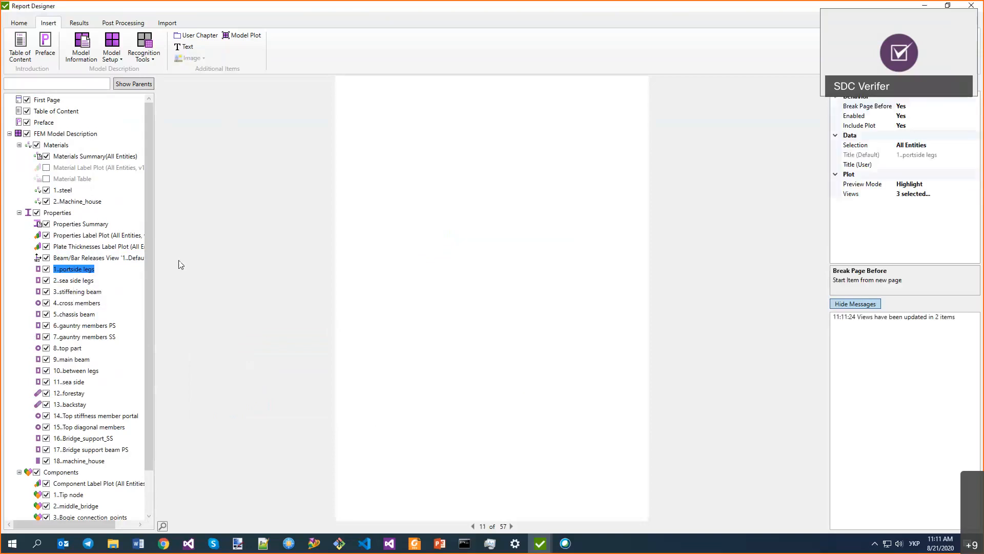
left_click(903, 196)
left_click(975, 195)
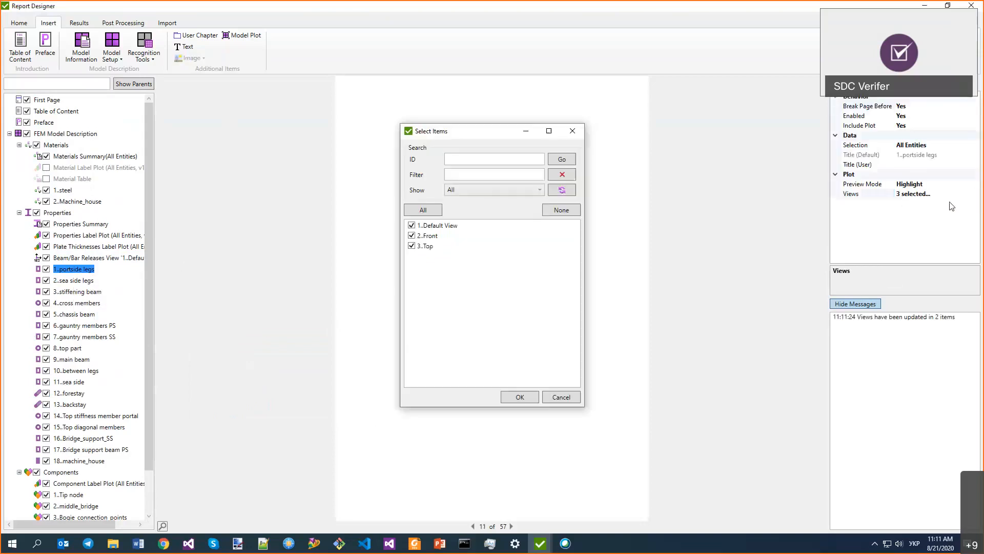
left_click(571, 399)
Step: Apply the Front view to the Plate Thicknesses Label Plot, portside legs and sea side legs items at once
left_click(66, 247)
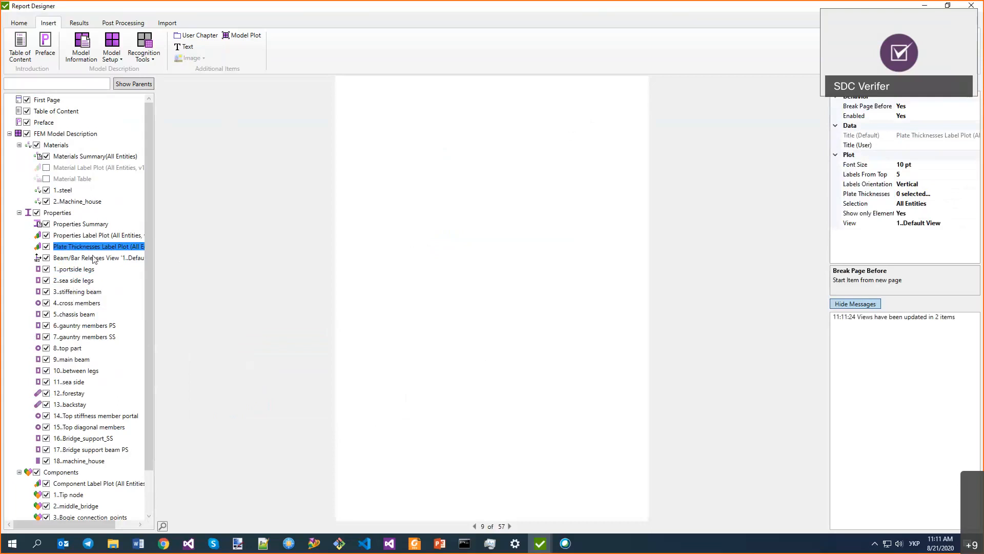
left_click(70, 269, "ctrl")
left_click(77, 280, "ctrl")
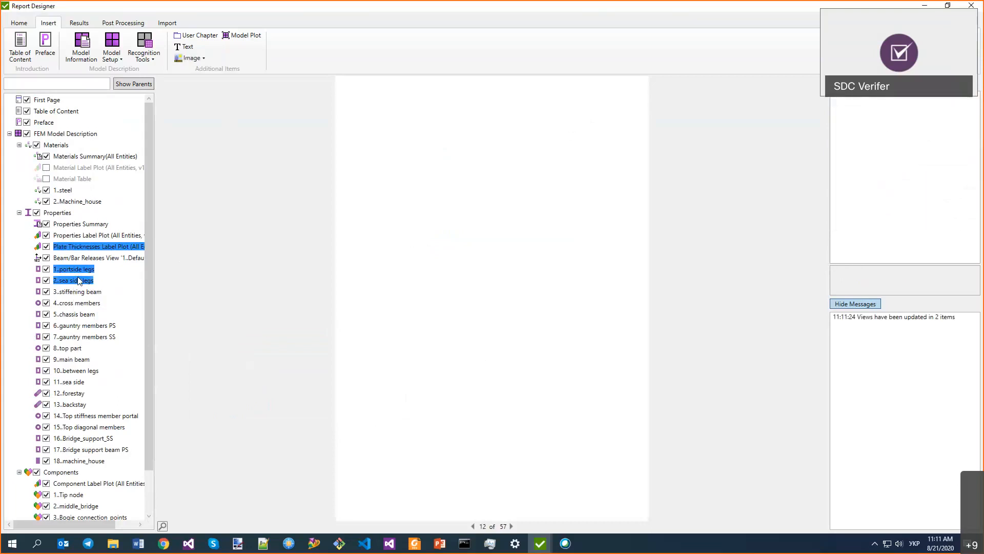
right_click(78, 285)
mouse_move(154, 334)
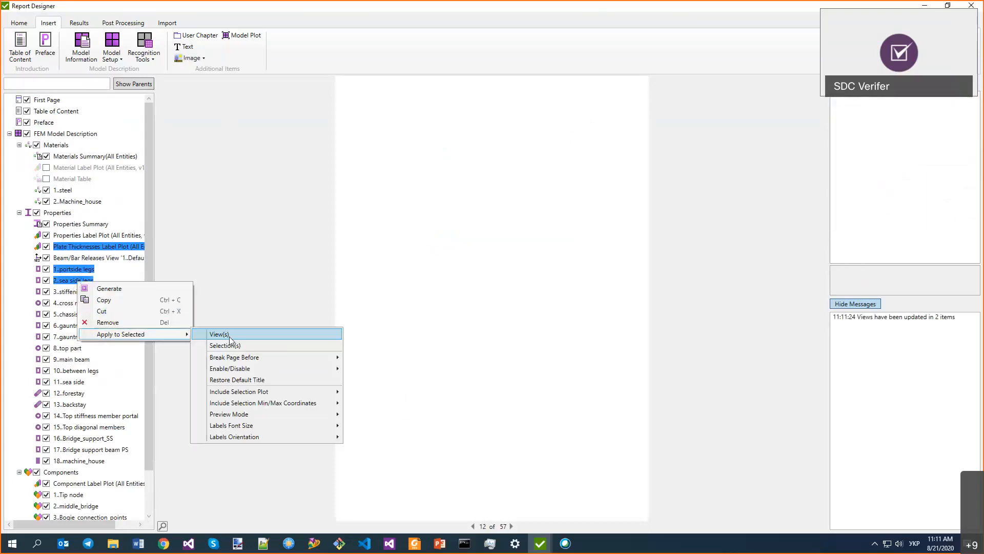
left_click(238, 335)
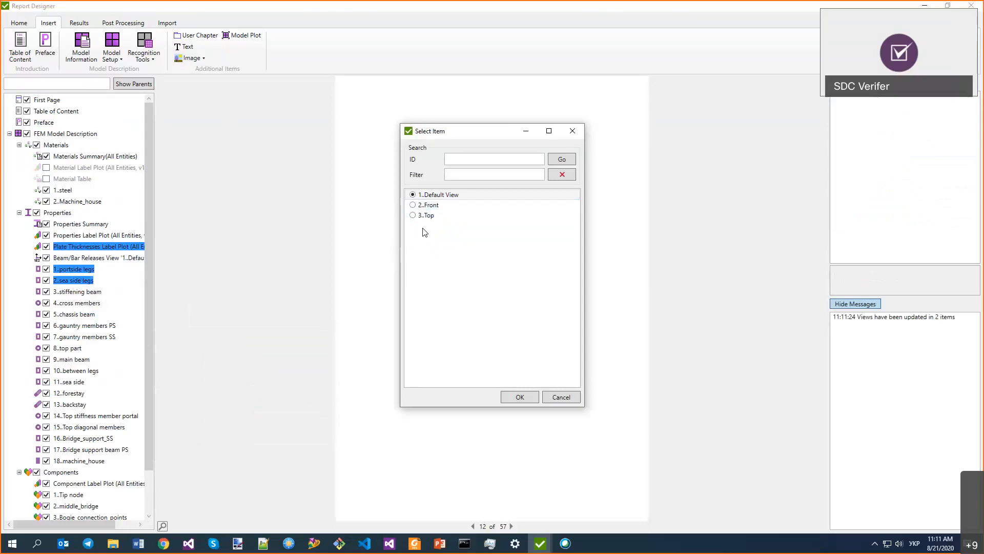
left_click(424, 205)
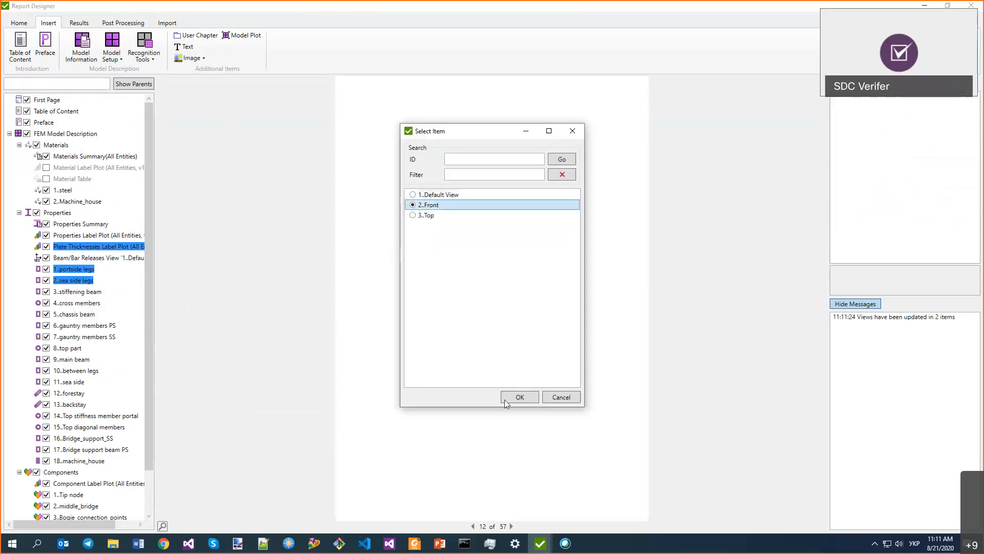
left_click(518, 398)
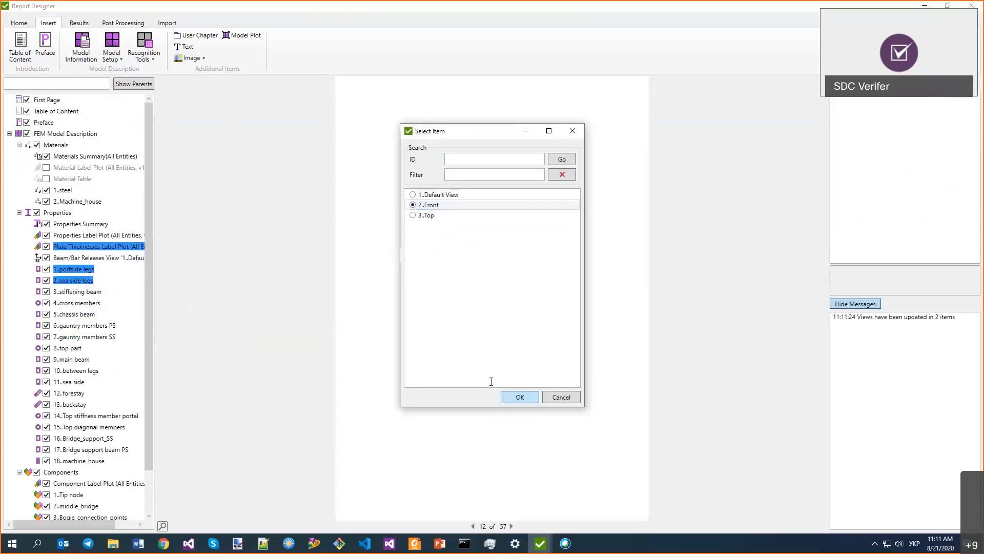
Step: Check which views are assigned to the portside legs property and close the list without changes
left_click(69, 270)
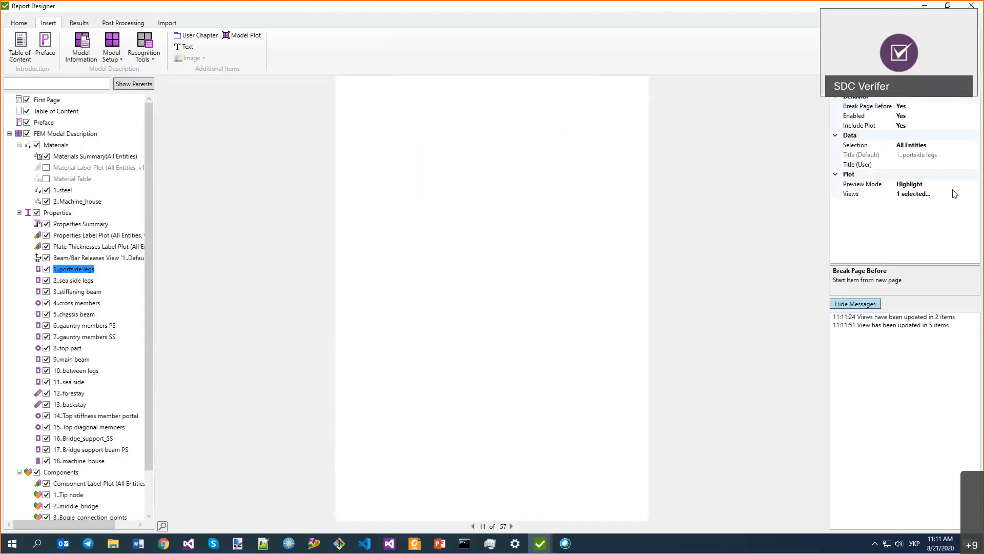
left_click(976, 196)
left_click(975, 195)
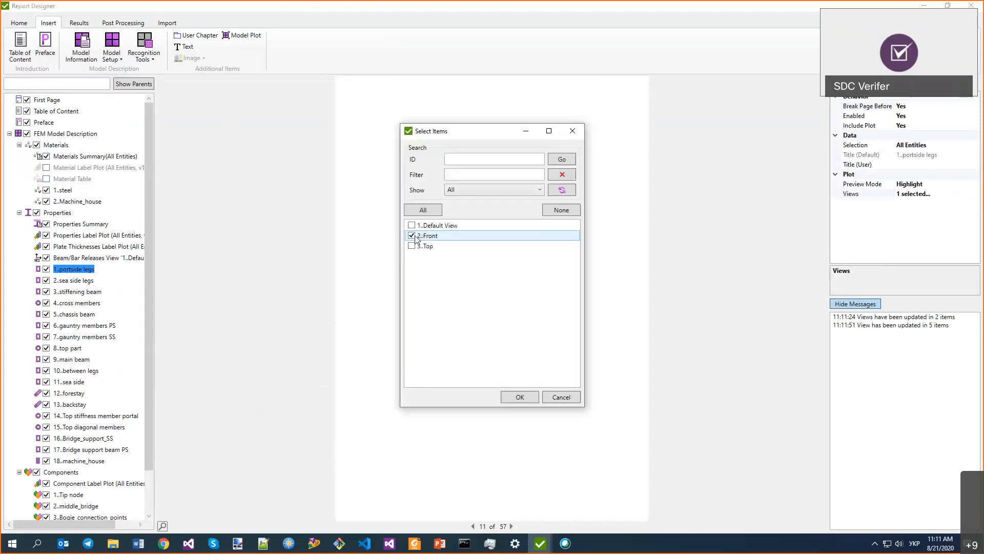
left_click(559, 398)
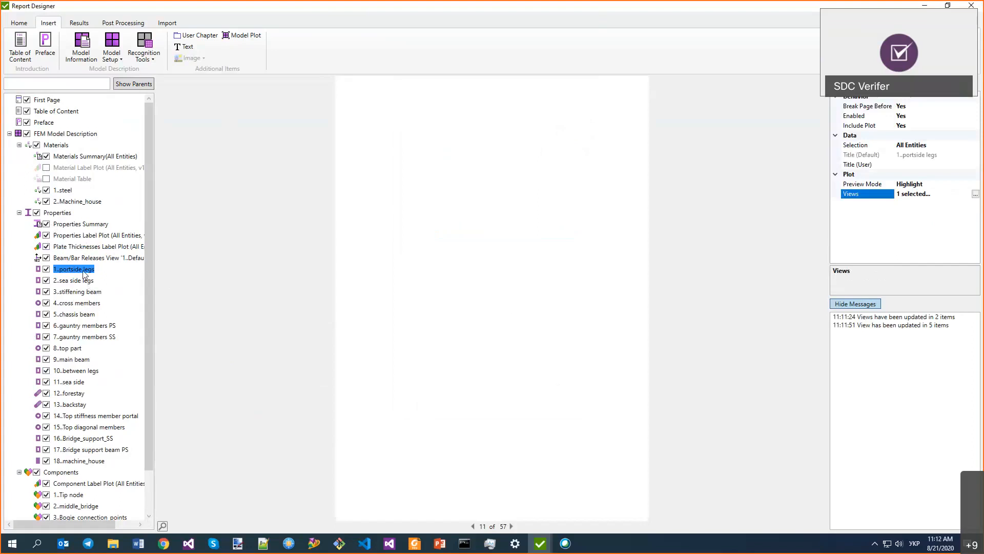
Step: Select the Properties chapter together with sea side legs and examine which changes can be applied to both
left_click(61, 212)
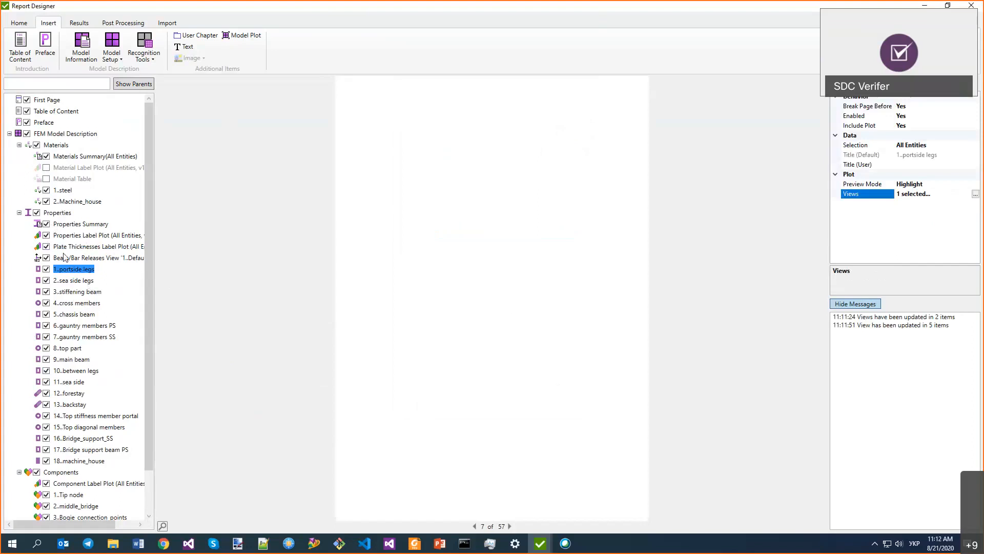
right_click(70, 280)
mouse_move(114, 342)
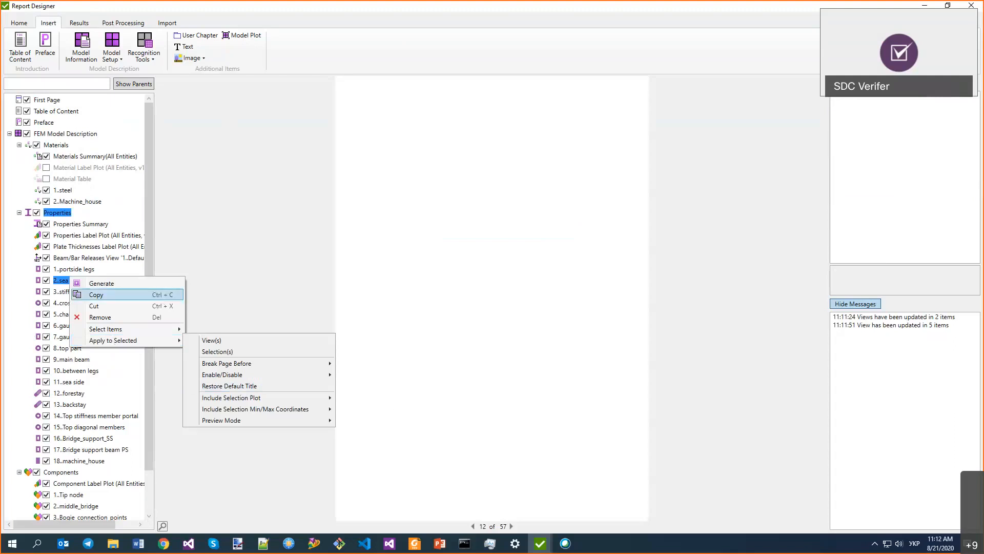
Step: Collapse the FEM Model Description chapter and switch to the Report Designer presentation in PowerPoint
left_click(9, 134)
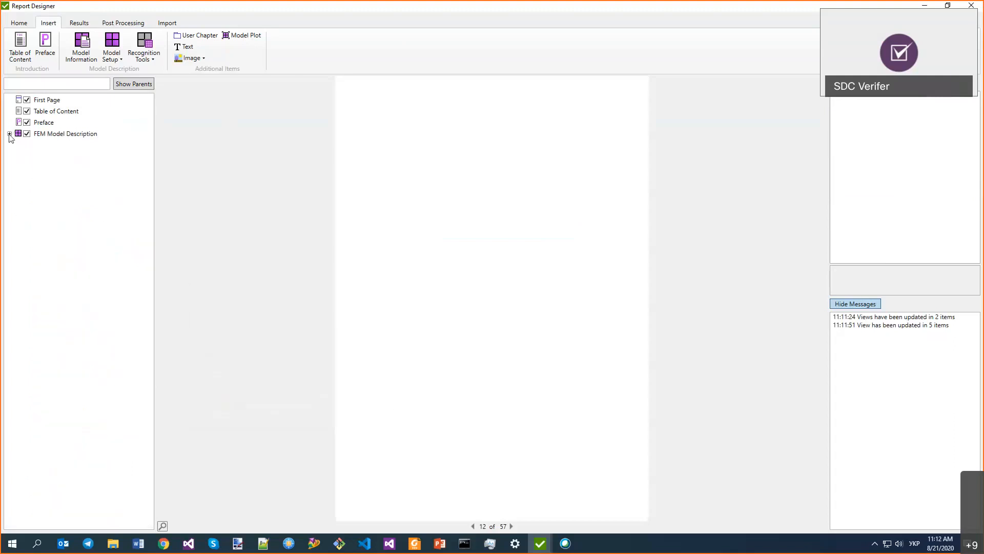
left_click(440, 545)
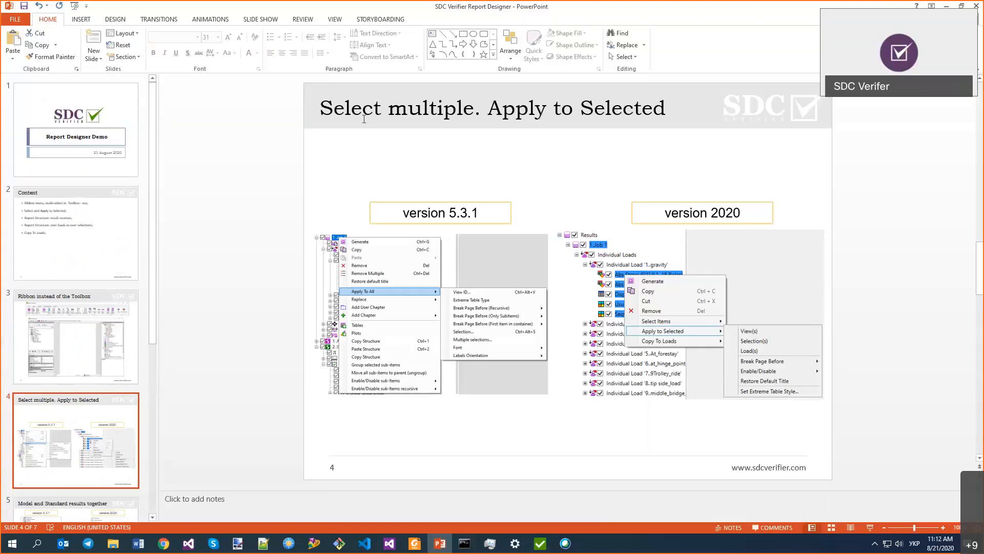
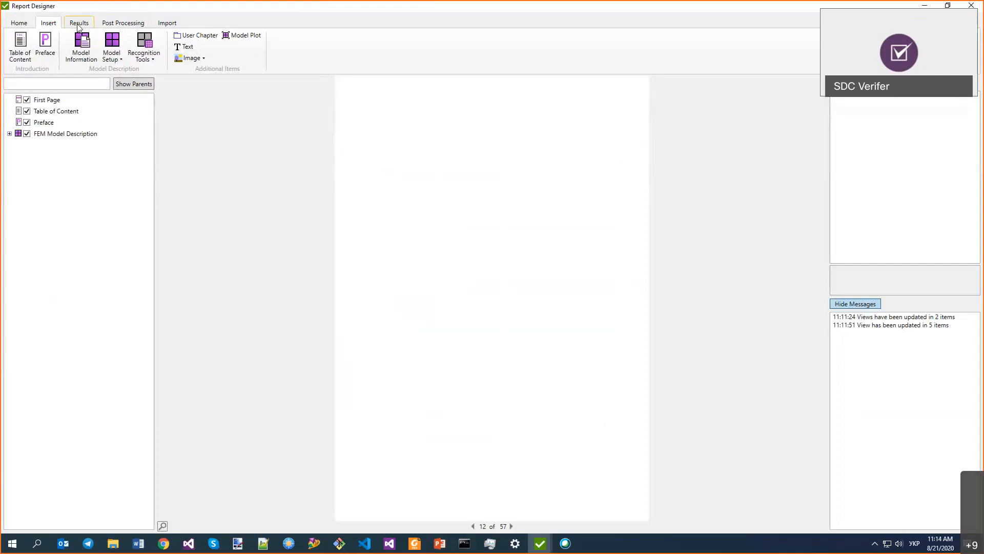
Step: Add short Extreme tables of the Stress category for all individual loads of Jobs 1, 2 and 3, using the All Entities selection
left_click(79, 24)
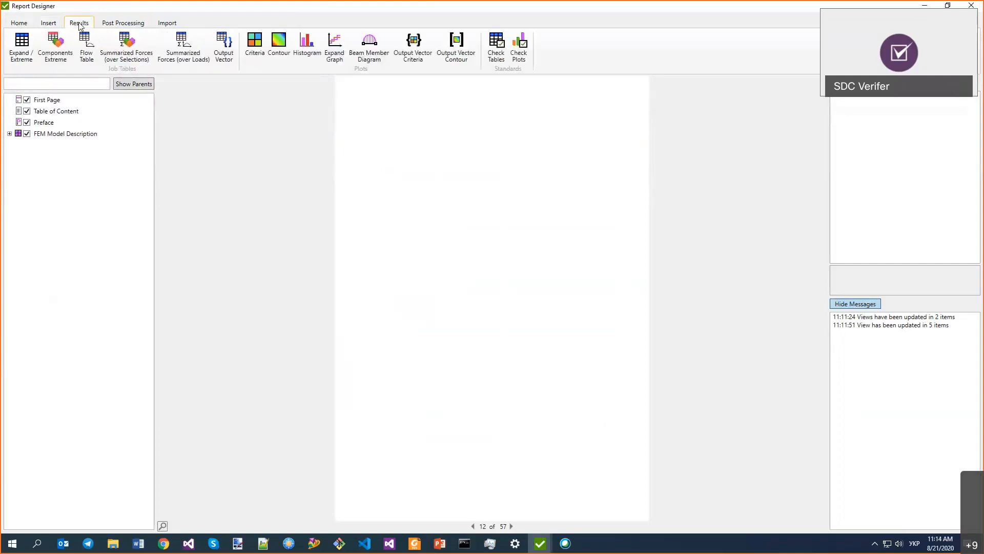
left_click(31, 49)
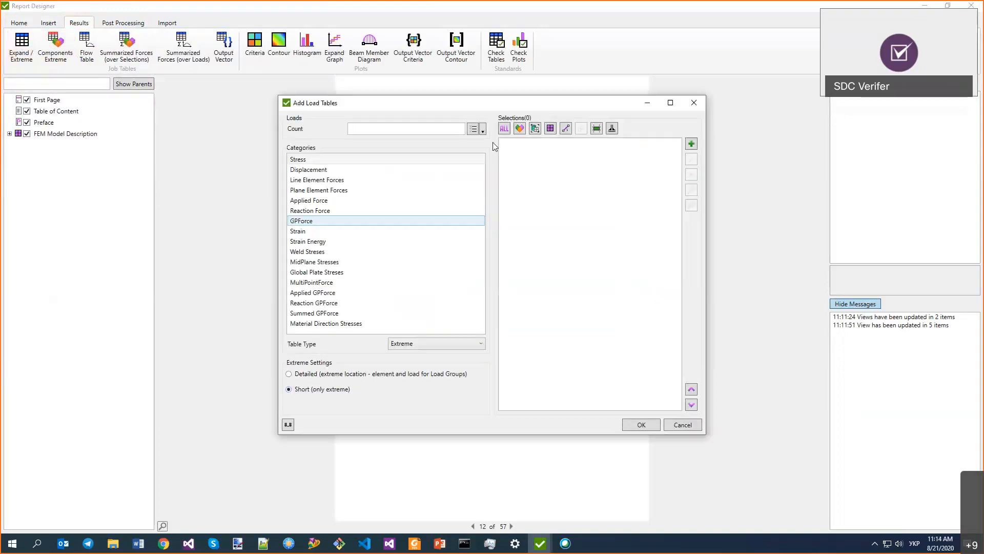
left_click(312, 160)
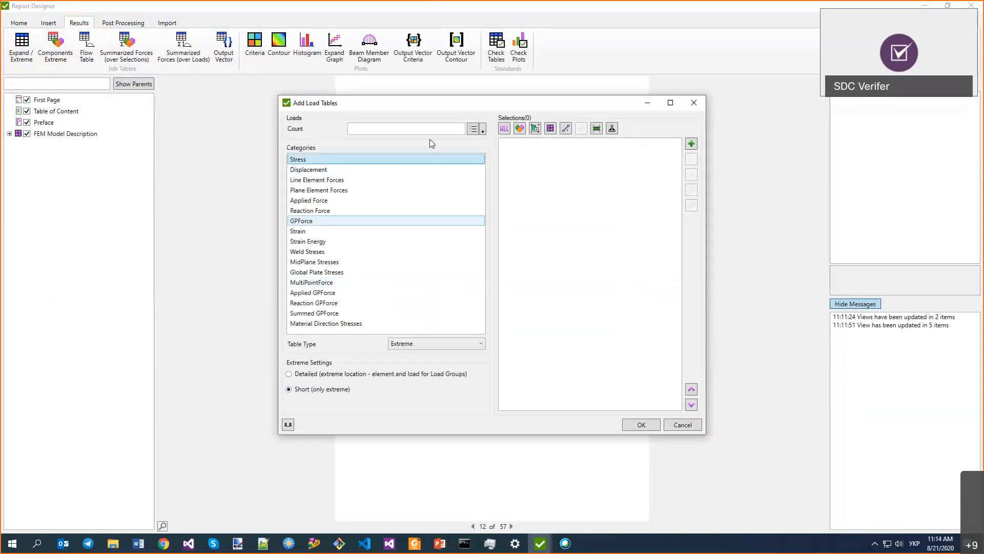
left_click(473, 129)
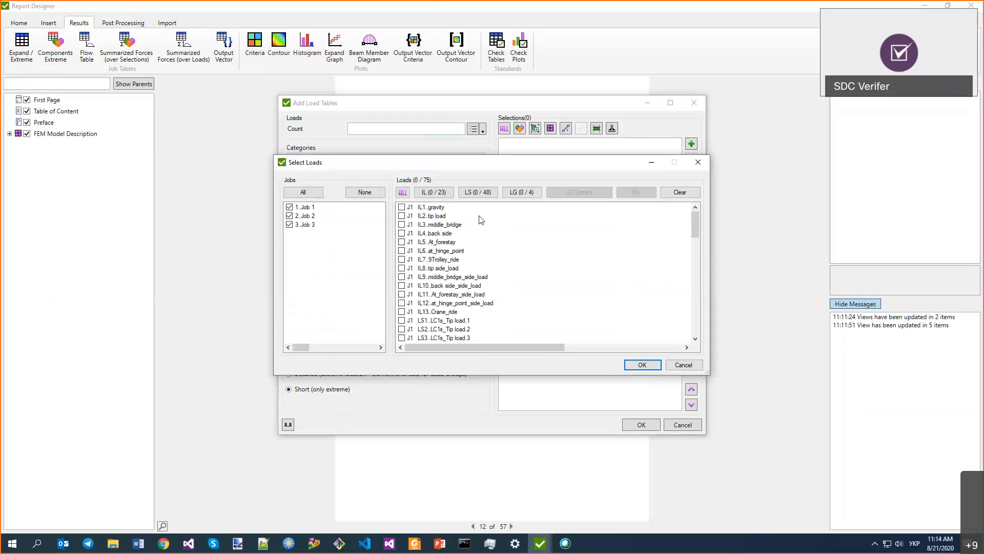
left_click(683, 365)
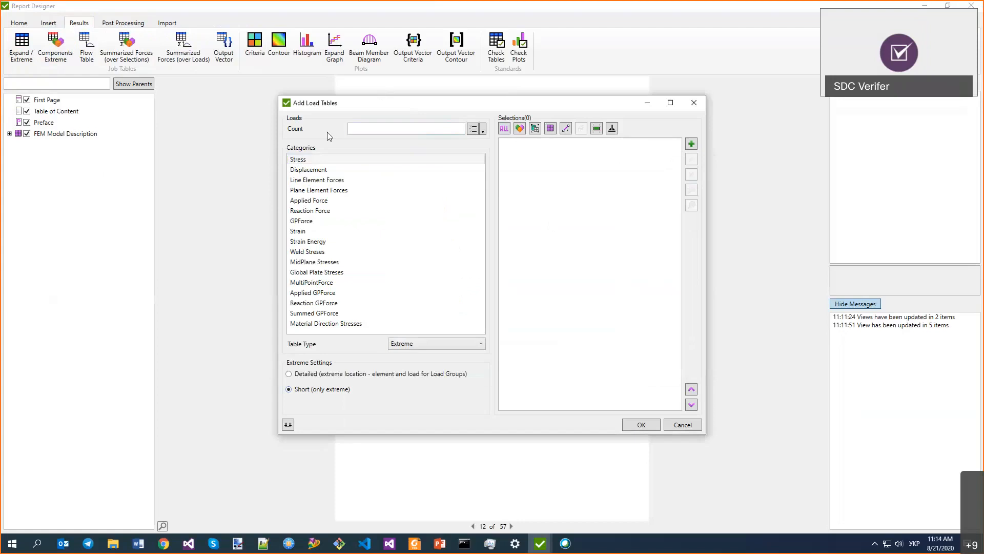
left_click(474, 129)
left_click(434, 192)
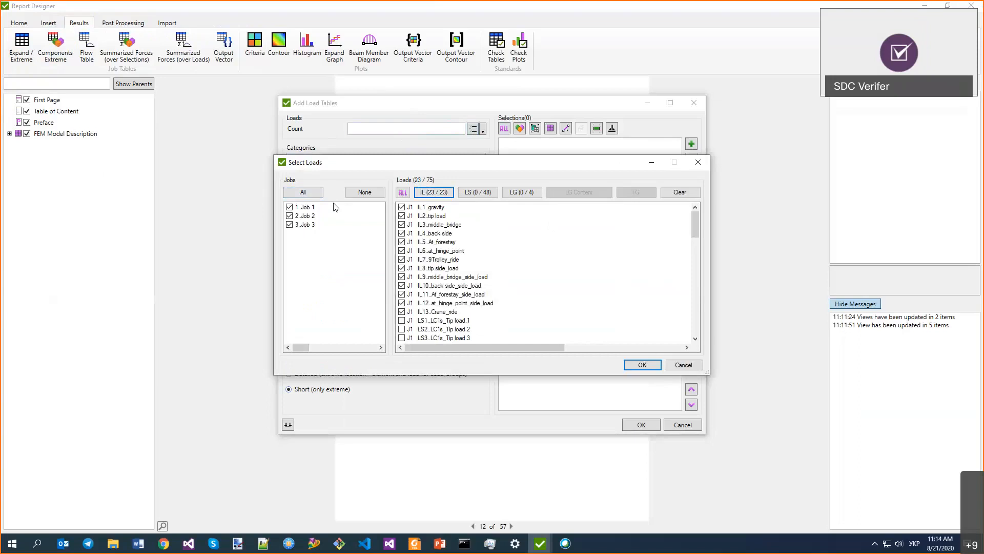
left_click(641, 365)
left_click(504, 129)
left_click(459, 313)
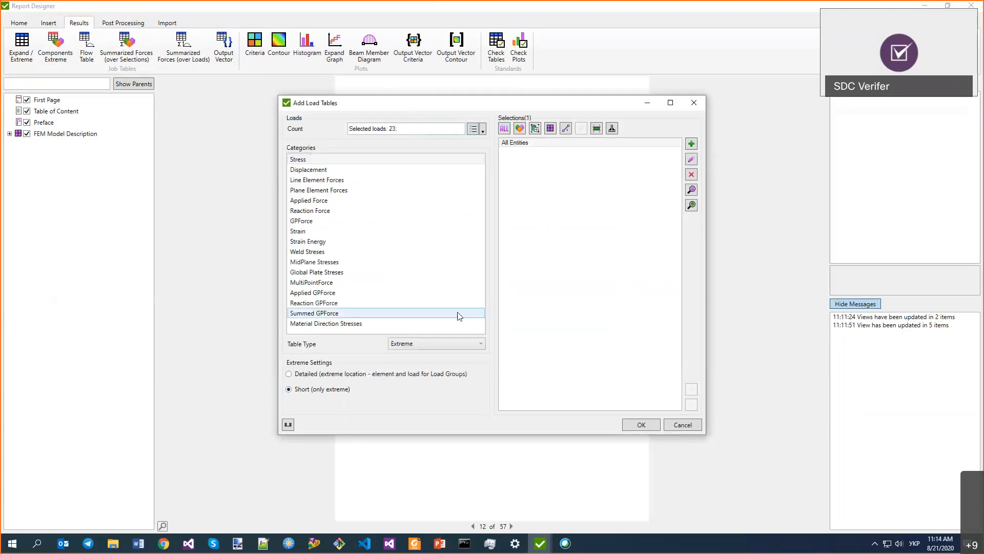
left_click(641, 425)
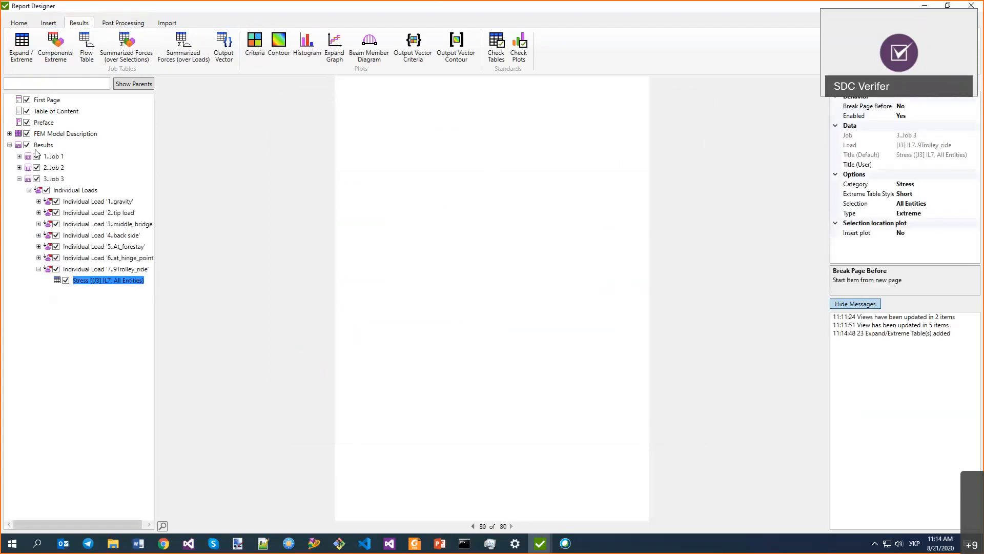
Step: Expand the individual loads of Job 1 and examine the tables under the gravity and tip load items
left_click(19, 155)
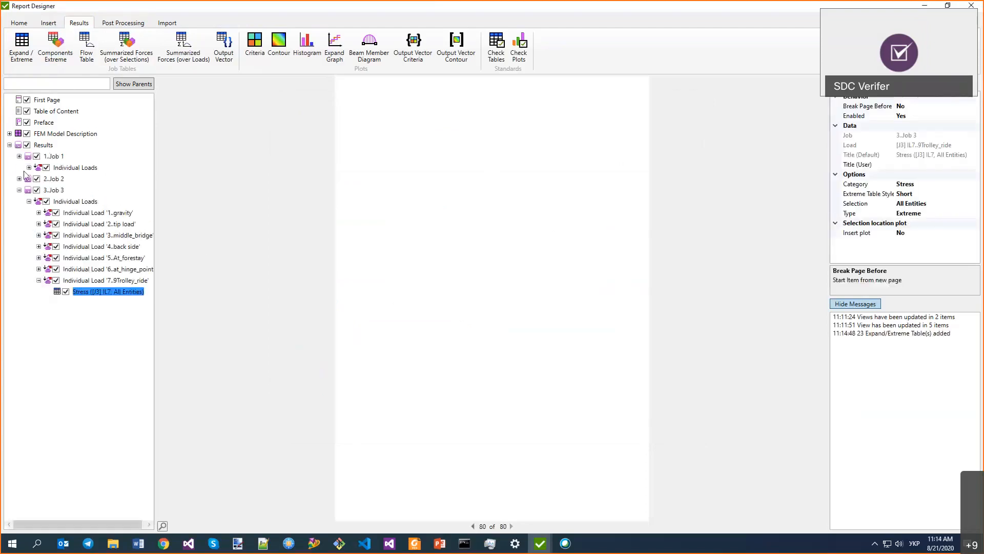
left_click(29, 168)
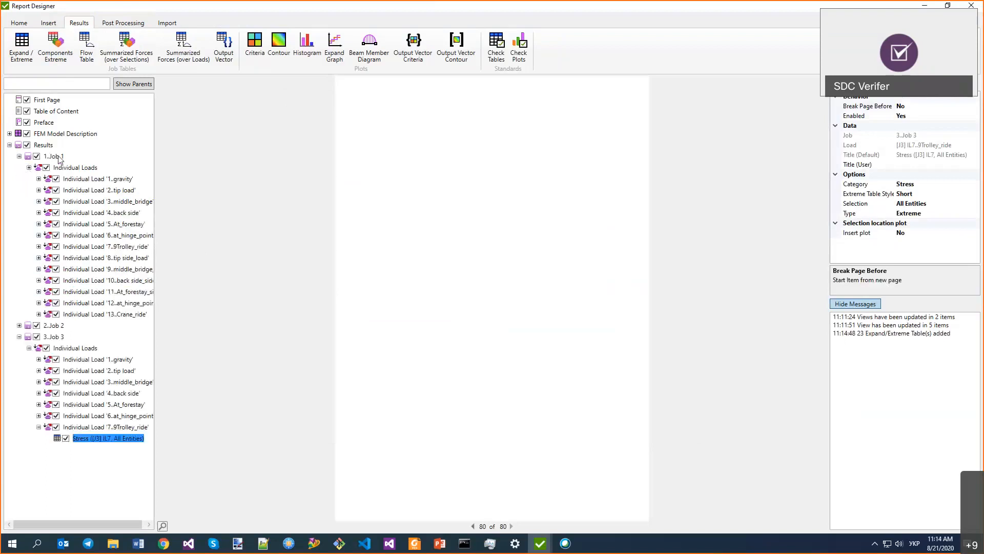
left_click(41, 178)
left_click(39, 178)
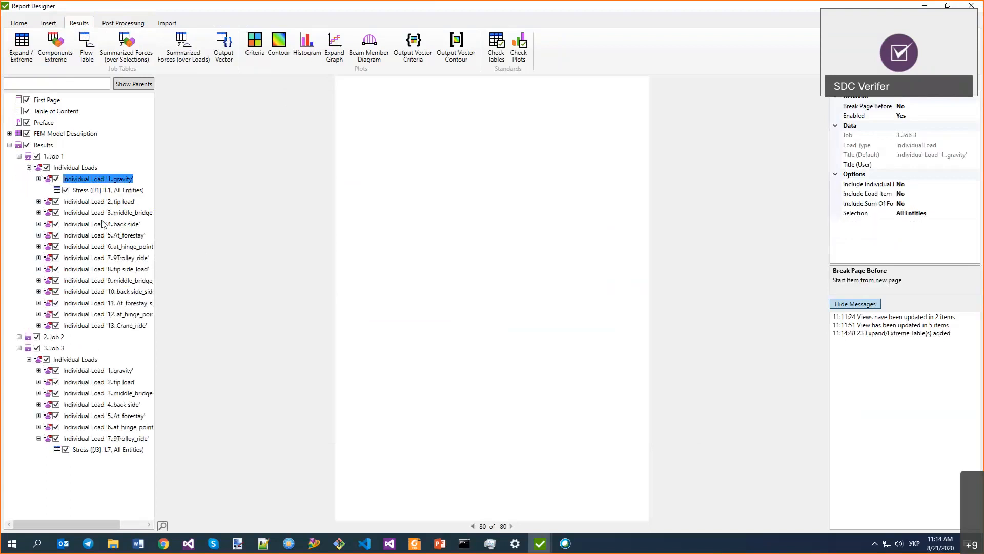
left_click(38, 200)
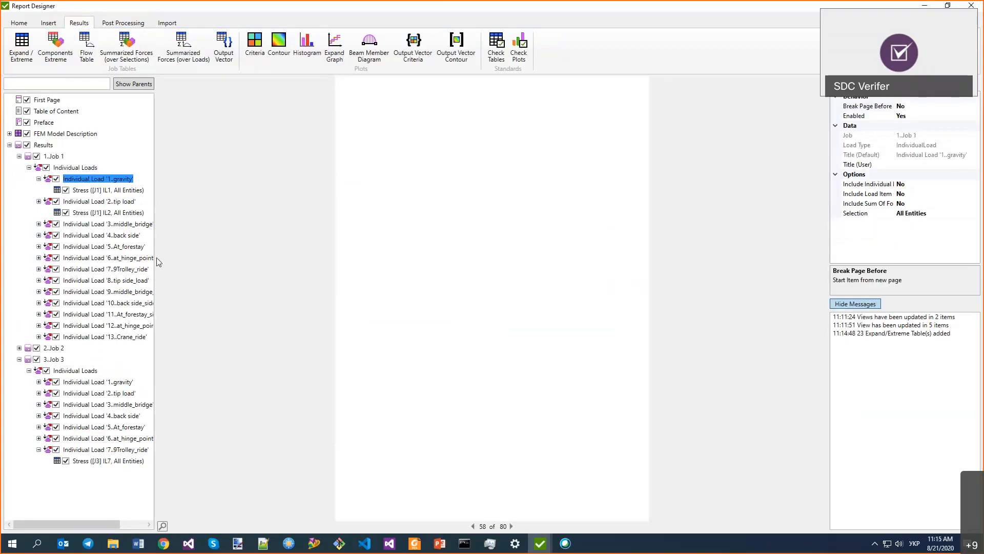
Step: Exclude the load types containers from the report structure, keeping the results grouped over Loads
scroll(379, 66, "up", 2)
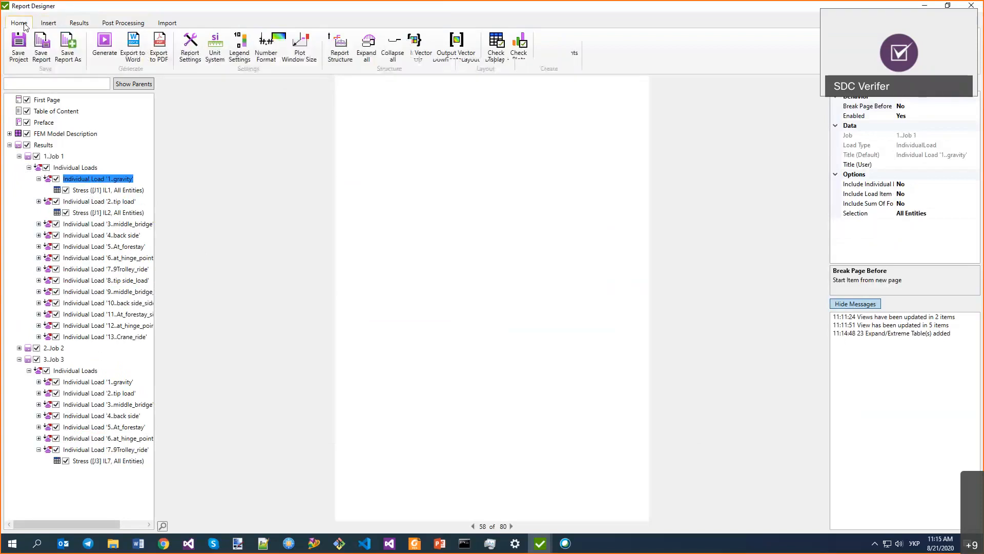
left_click(339, 53)
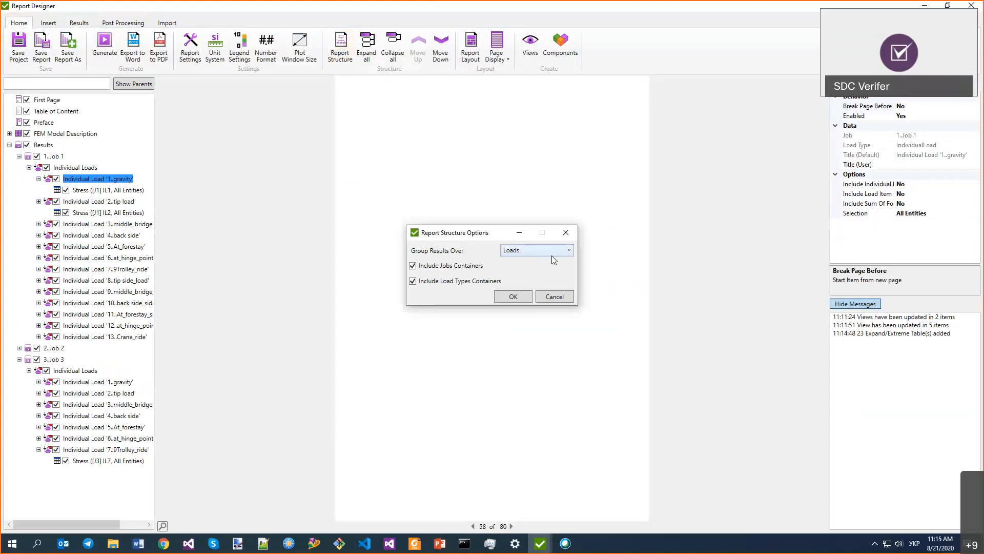
left_click(557, 251)
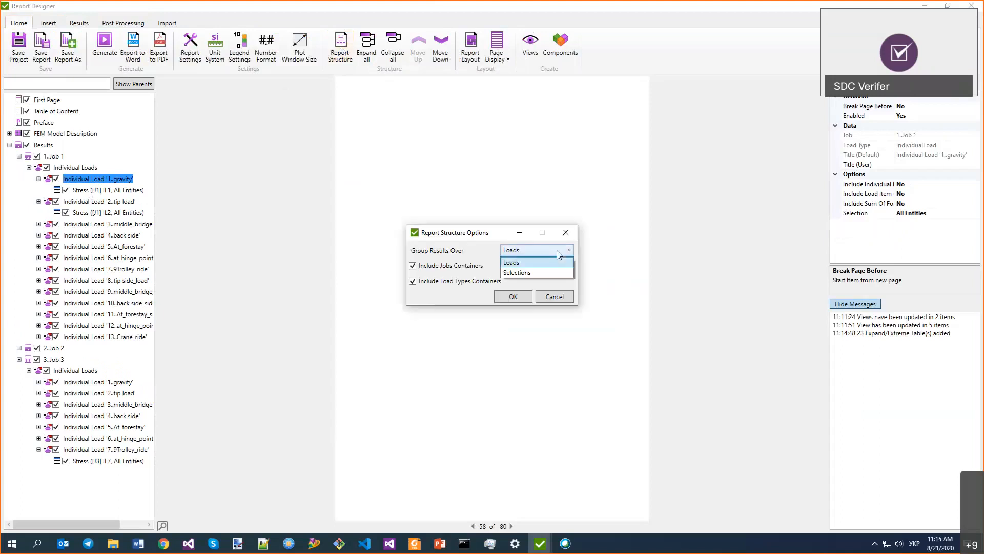
left_click(559, 255)
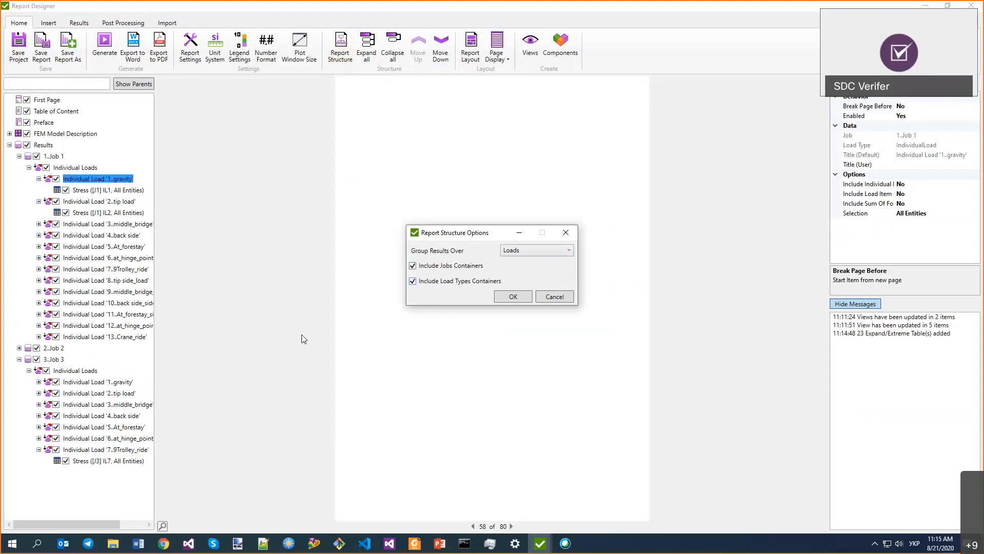
left_click(429, 282)
left_click(513, 296)
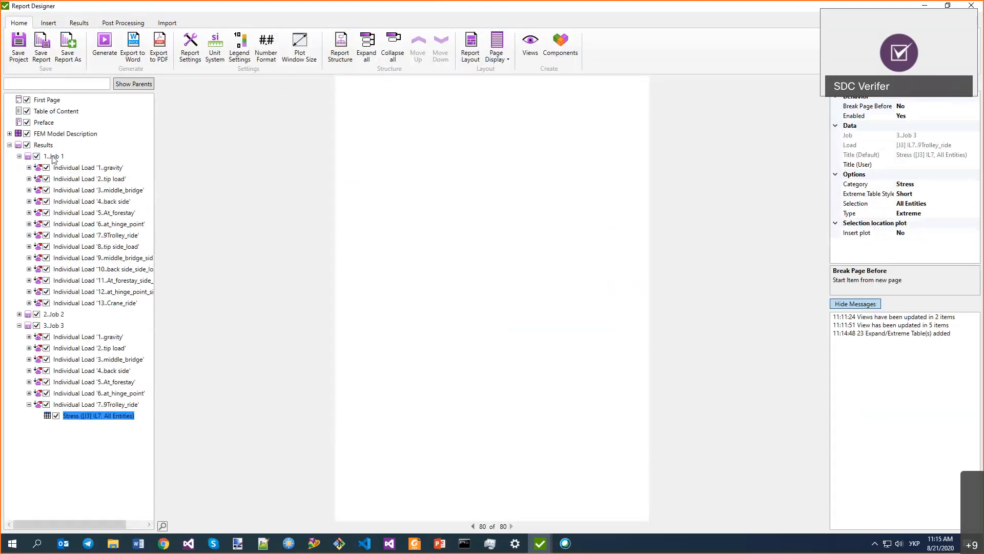
Step: Exclude the jobs containers from the report structure as well
left_click(340, 49)
left_click(423, 268)
left_click(505, 300)
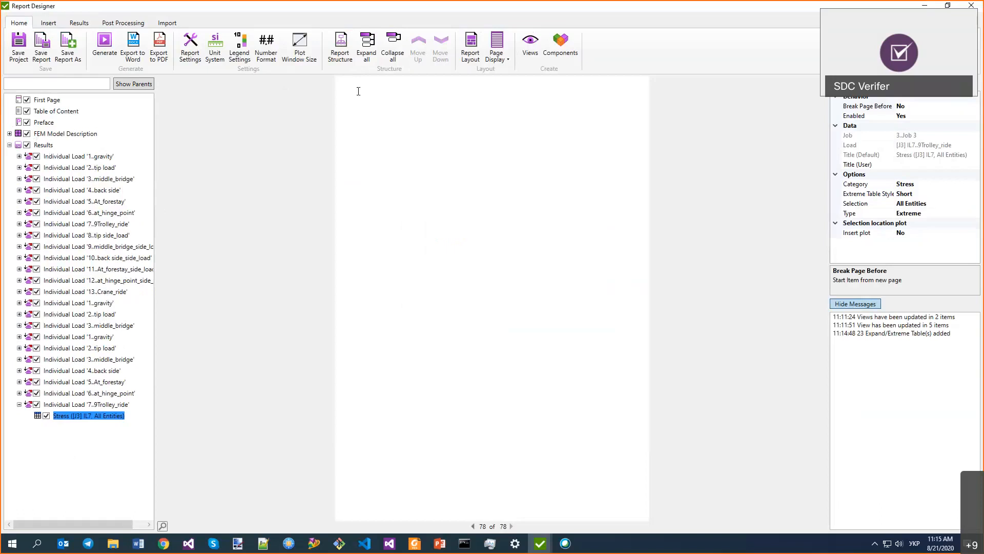
Step: Include both the jobs and load types containers in the report structure again, and expand Job 1's individual loads
left_click(340, 49)
left_click(431, 267)
left_click(450, 285)
left_click(500, 296)
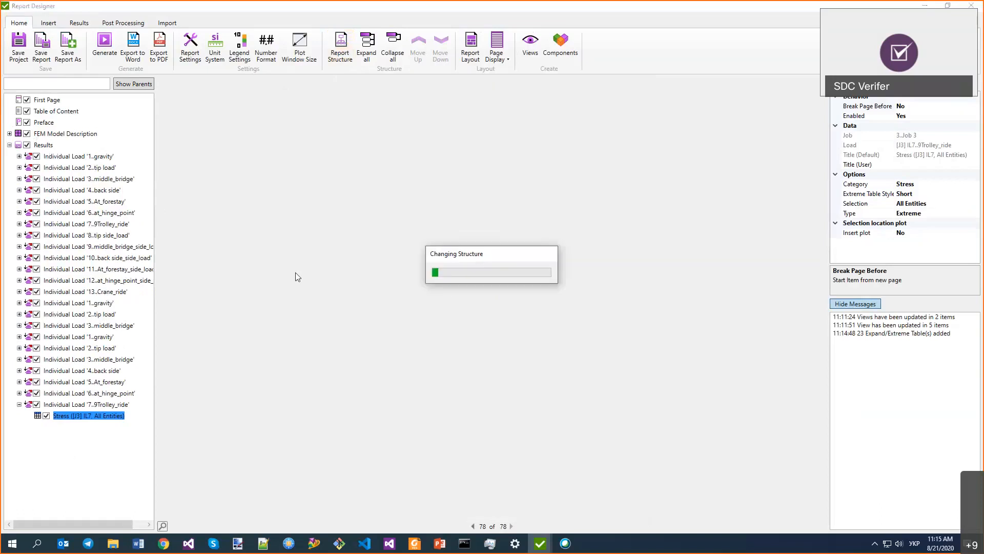
left_click(19, 155)
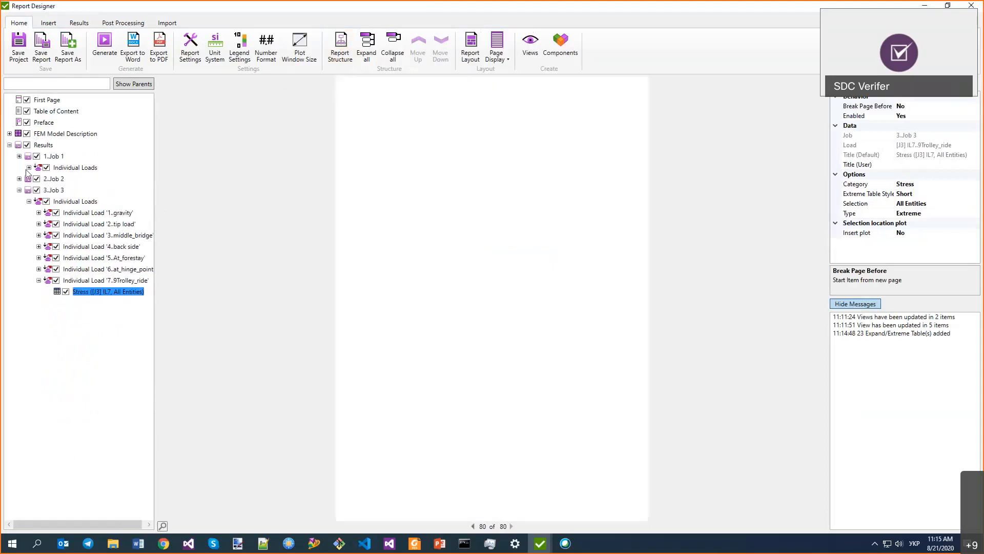
left_click(30, 167)
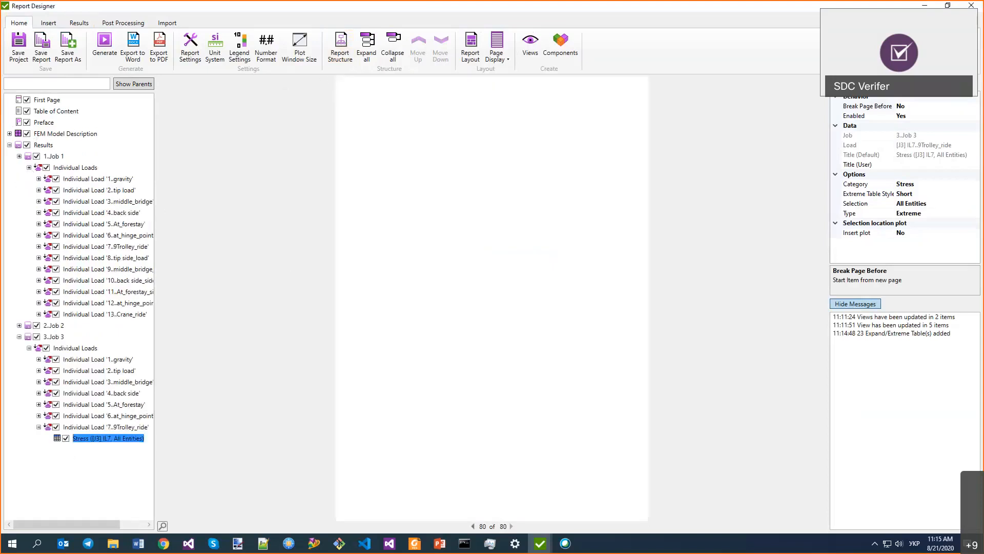
Step: Add Overall Utilization Factor check plots from the API RP 2A-LRFD Overall Check for all individual loads, using all entities and the default view
left_click(78, 24)
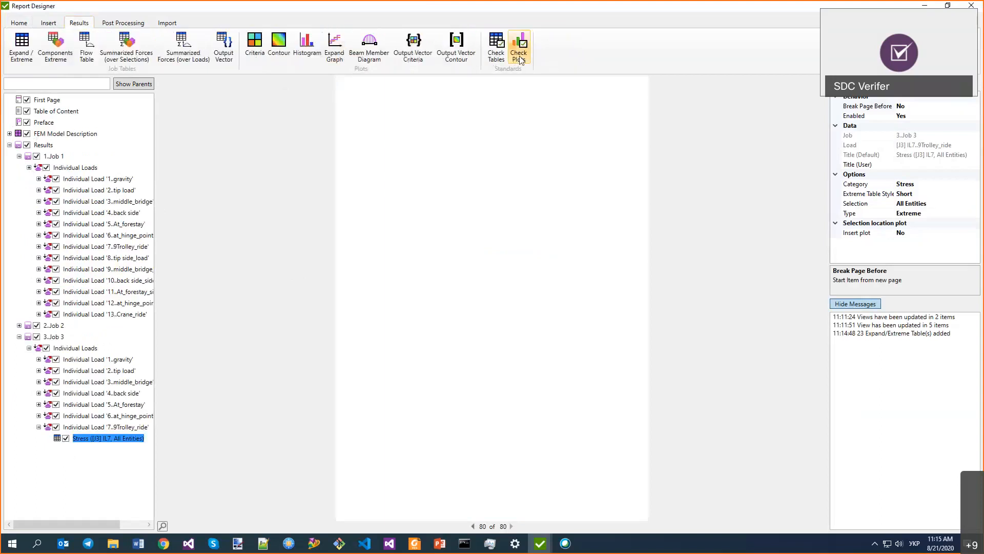
left_click(521, 58)
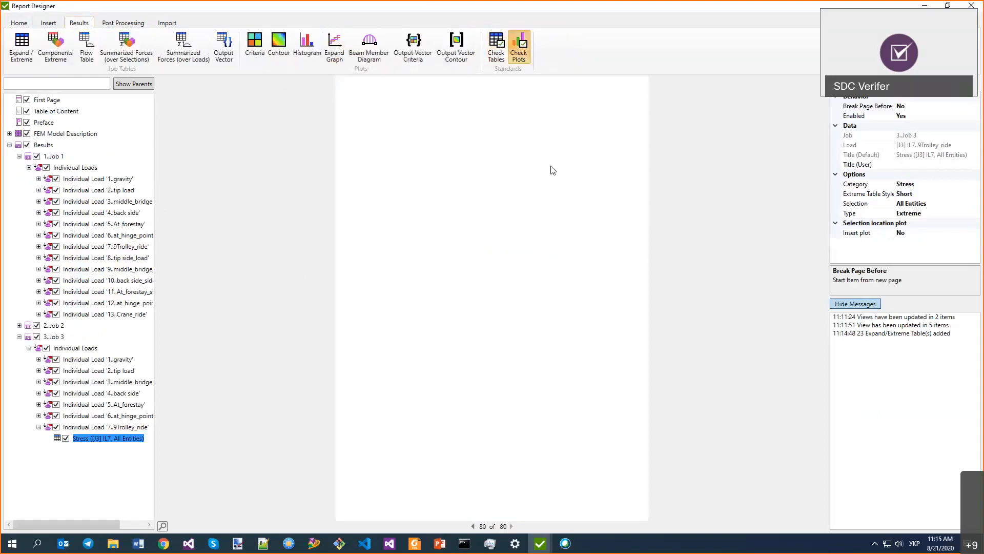
left_click(278, 109)
left_click(324, 180)
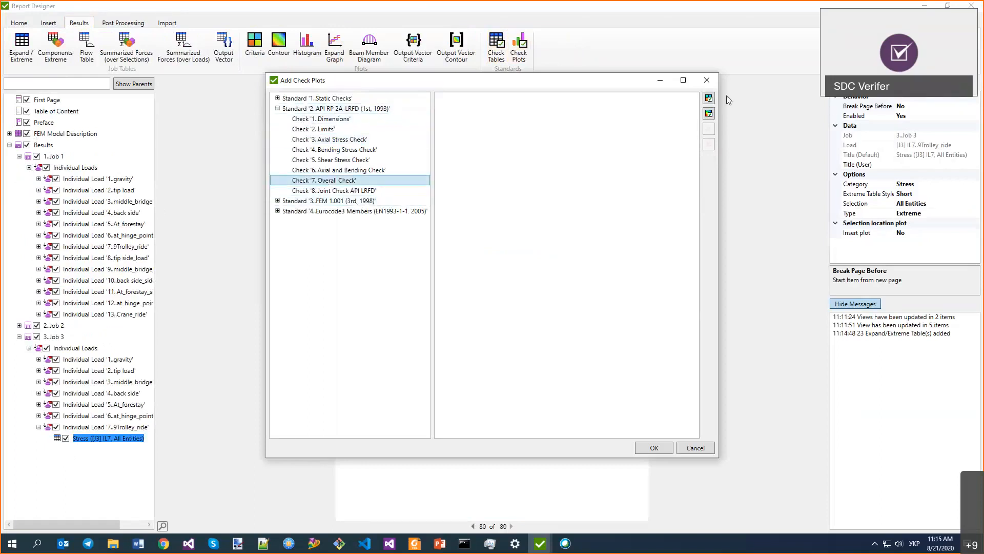
left_click(709, 99)
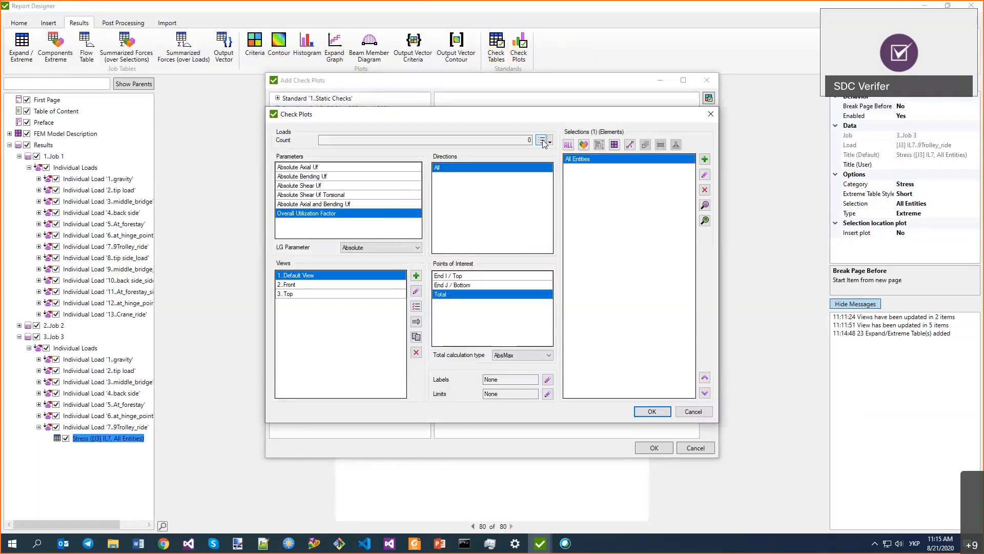
left_click(541, 139)
left_click(435, 196)
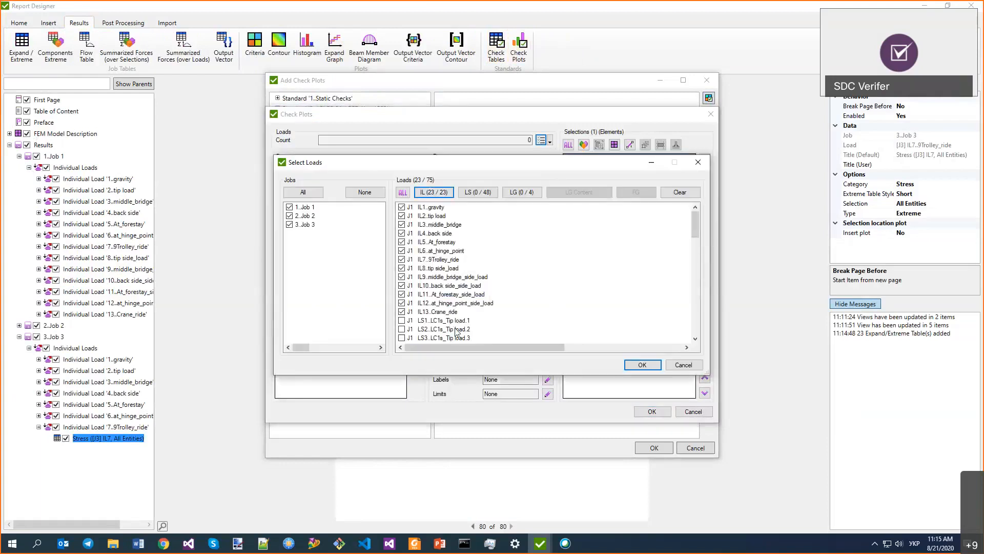
left_click(644, 366)
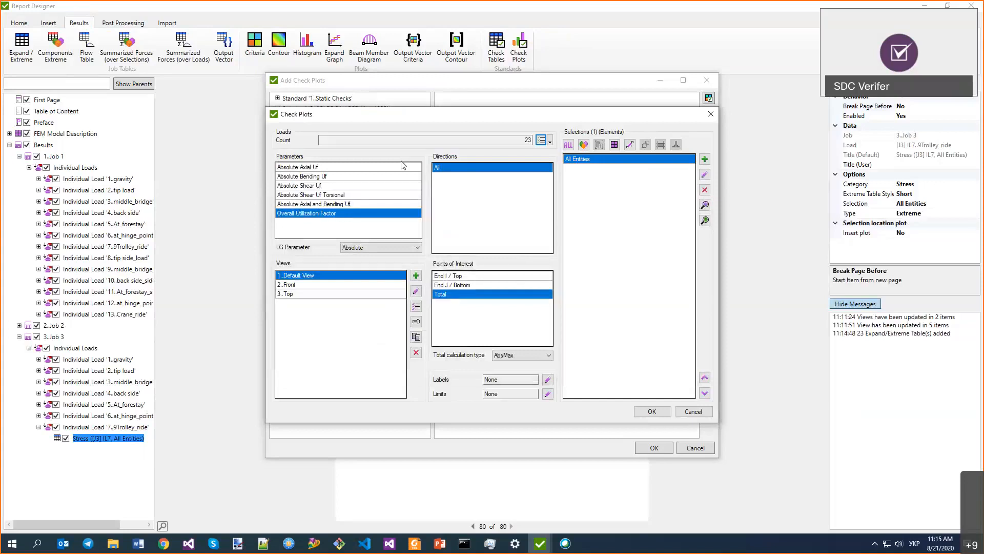
left_click(651, 411)
left_click(652, 451)
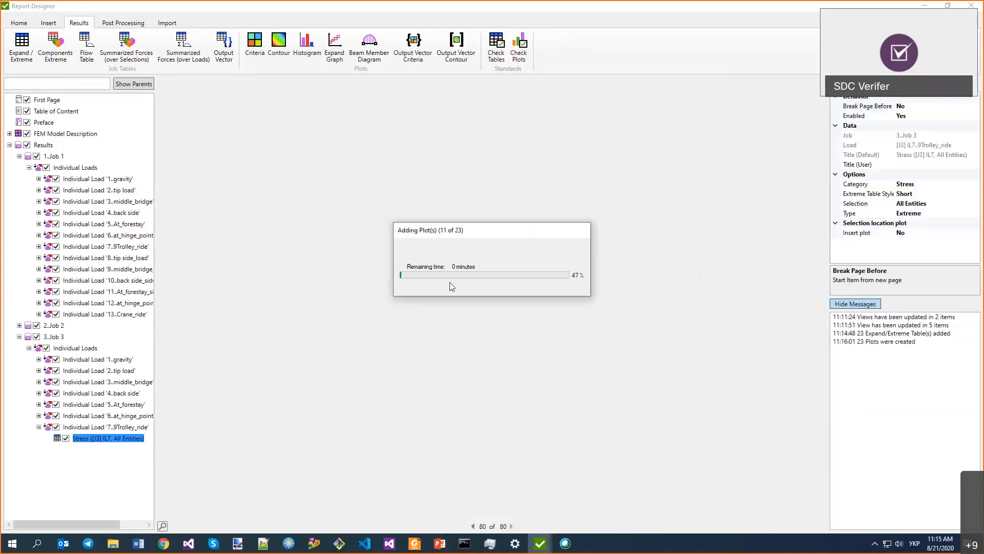
Step: Expand Job 1's gravity load and its API RP 2A-LRFD item, select the utilization plot, and widen the report tree to read full titles
left_click(38, 179)
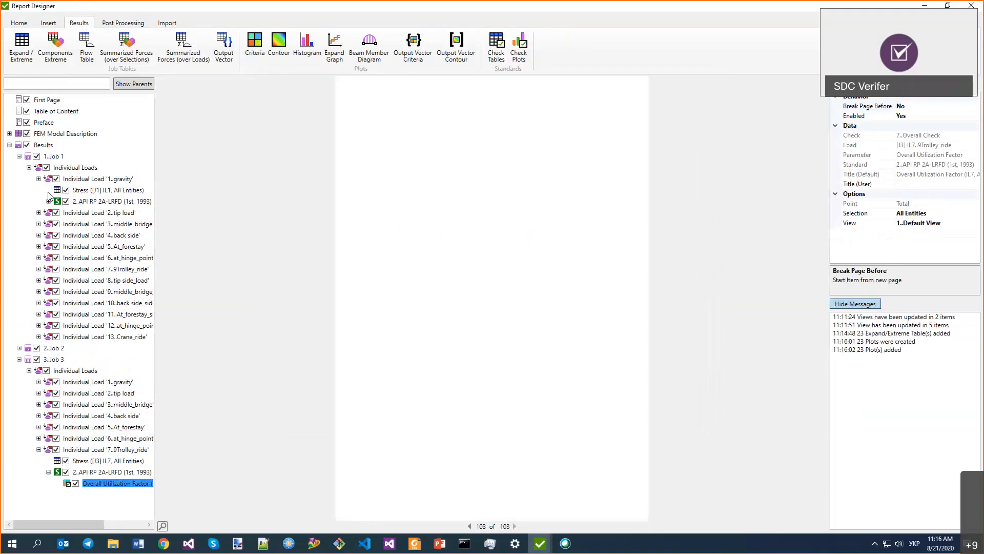
left_click(48, 201)
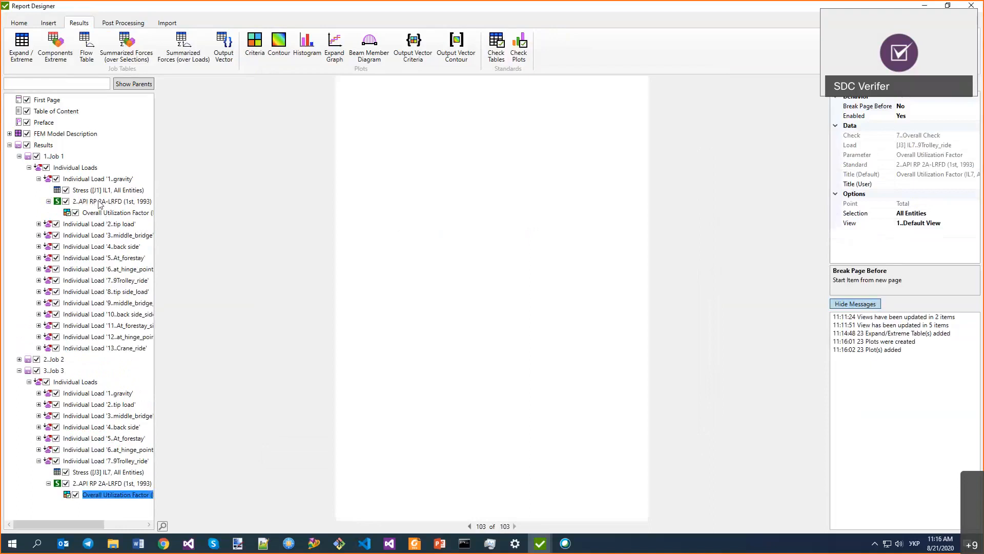
left_click(109, 201)
left_click(111, 212)
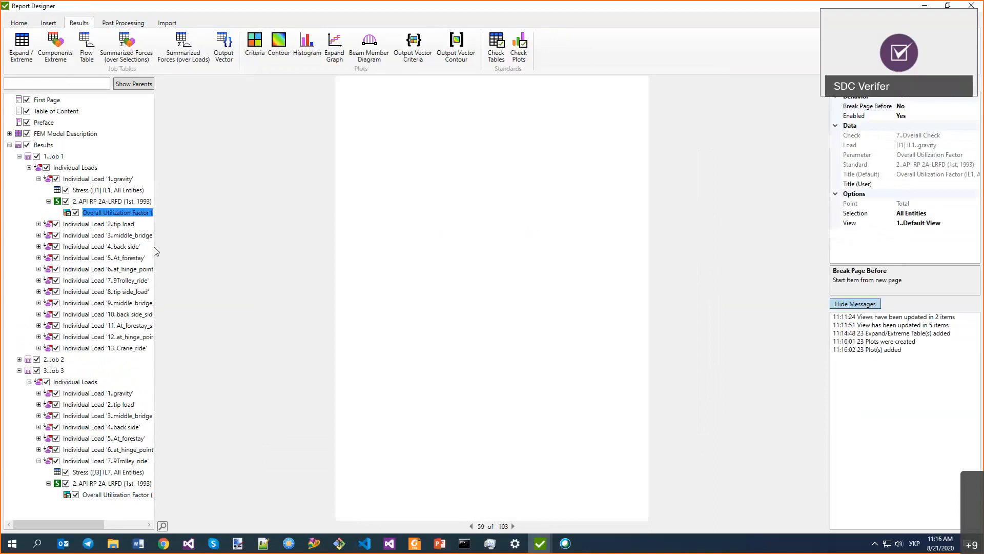
left_click_drag(155, 248, 288, 252)
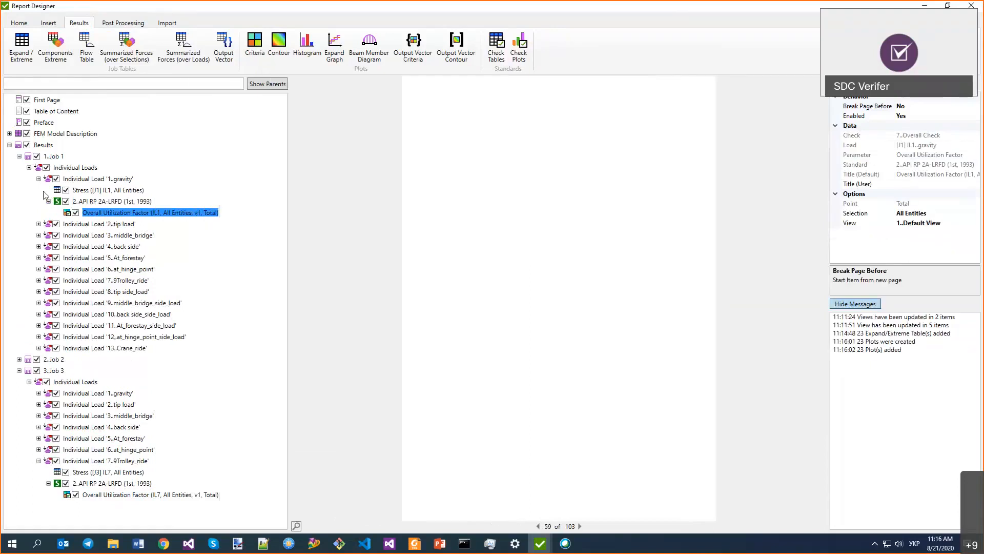
Step: Copy the stress table from Job 1's gravity load and paste it into the tip load
left_click(82, 191)
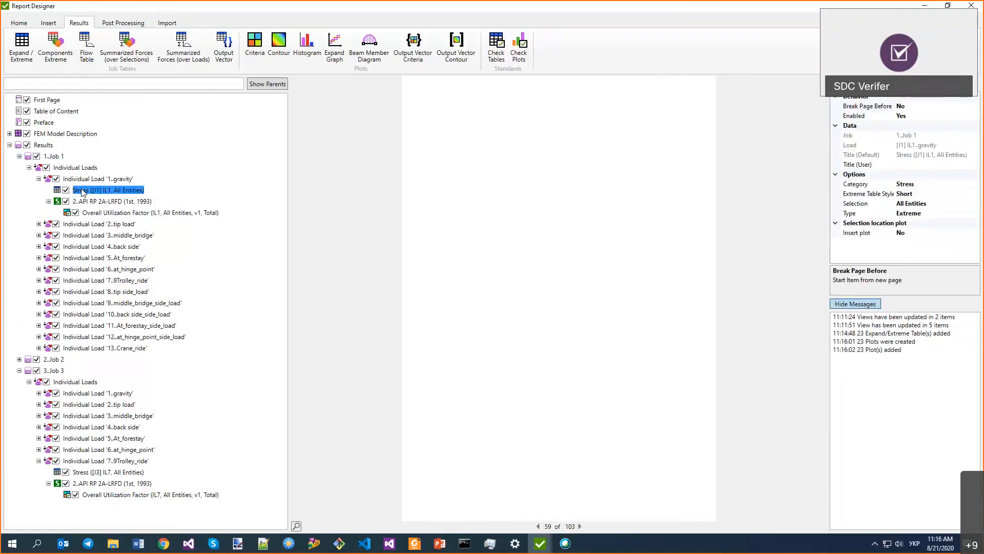
left_click(38, 224)
left_click(93, 229)
key("ctrl+v")
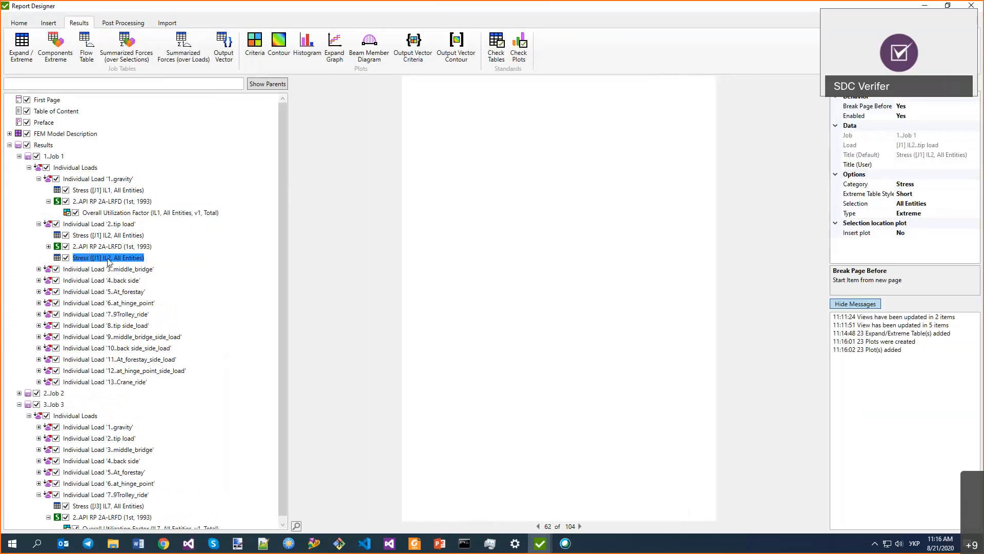
Step: Add a Peak Finder table for Job 1's gravity load with all entities selected
left_click(123, 23)
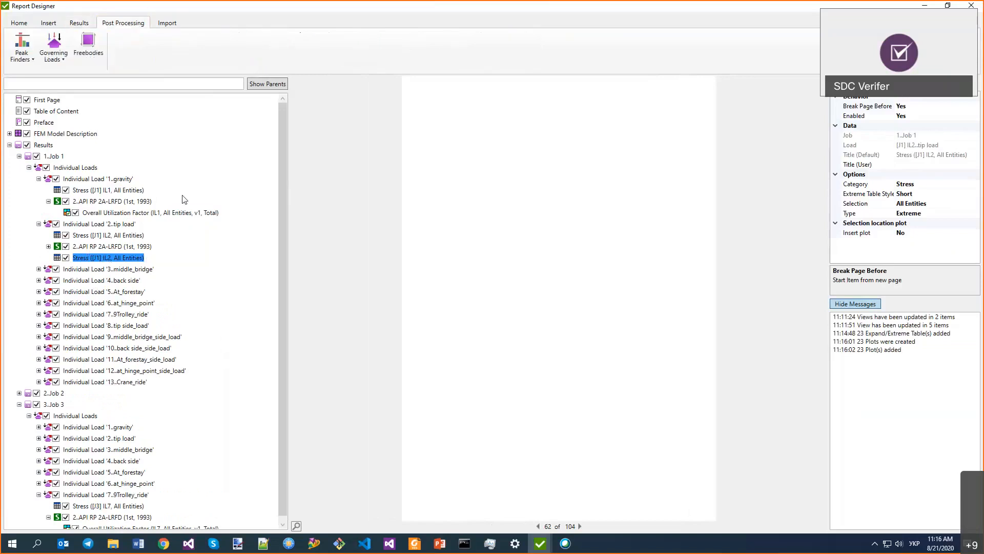
left_click(22, 53)
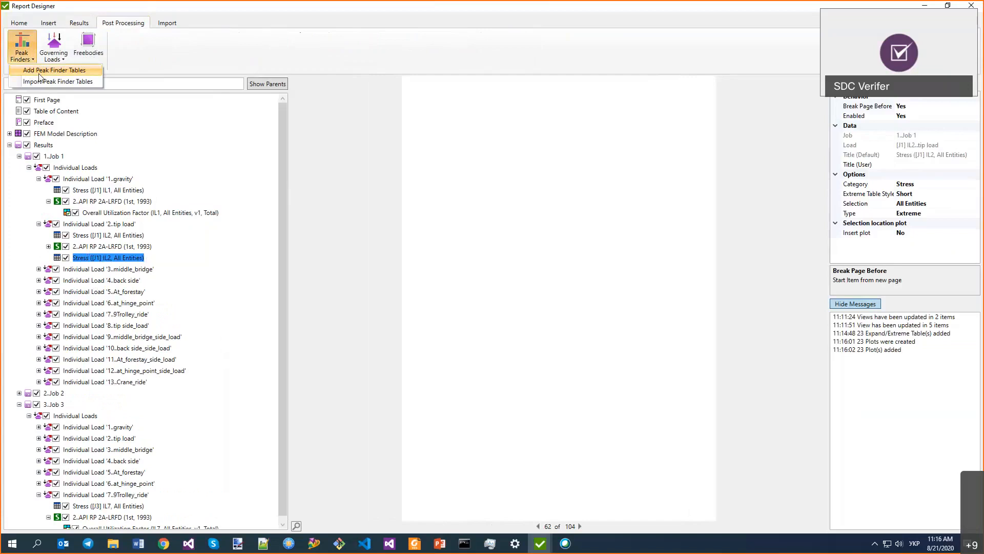
left_click(37, 74)
left_click(508, 396)
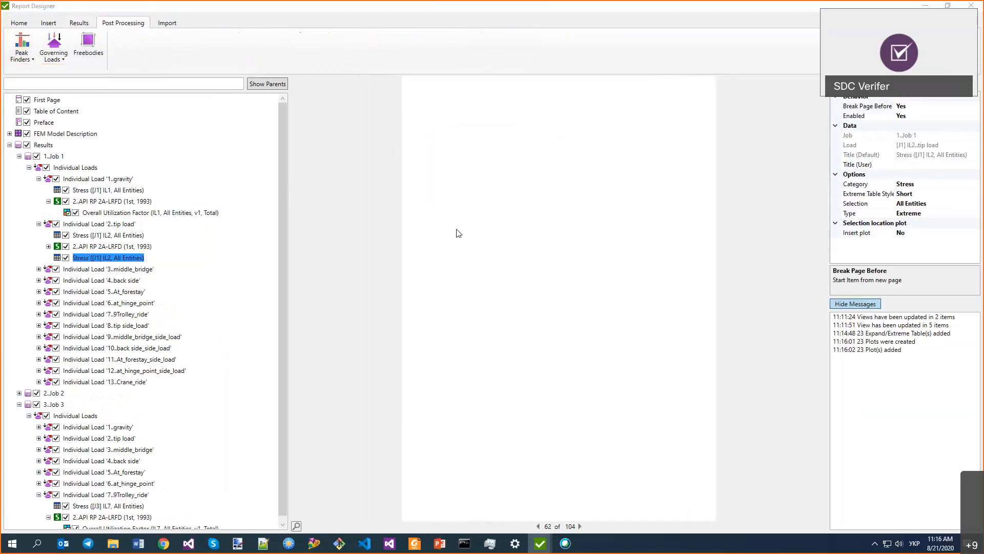
left_click(540, 175)
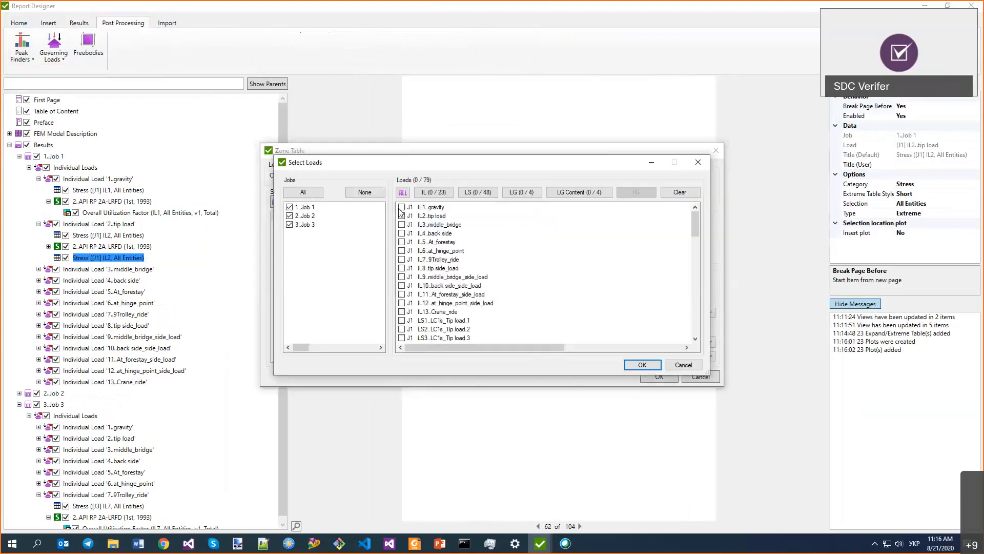
left_click(640, 365)
left_click(658, 377)
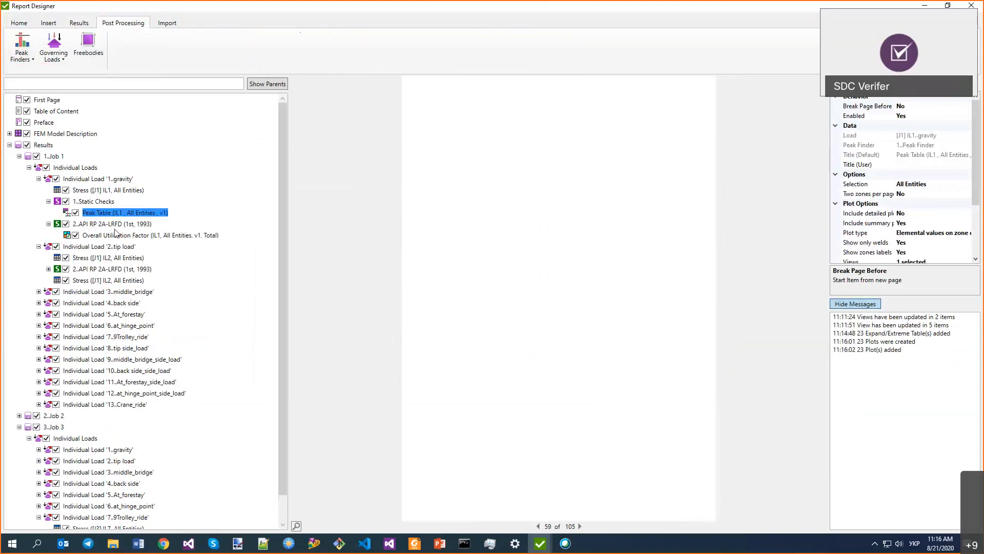
Step: Remove the Overall Utilization Factor plot, peak table and stress table under Job 1's gravity load
left_click(116, 234)
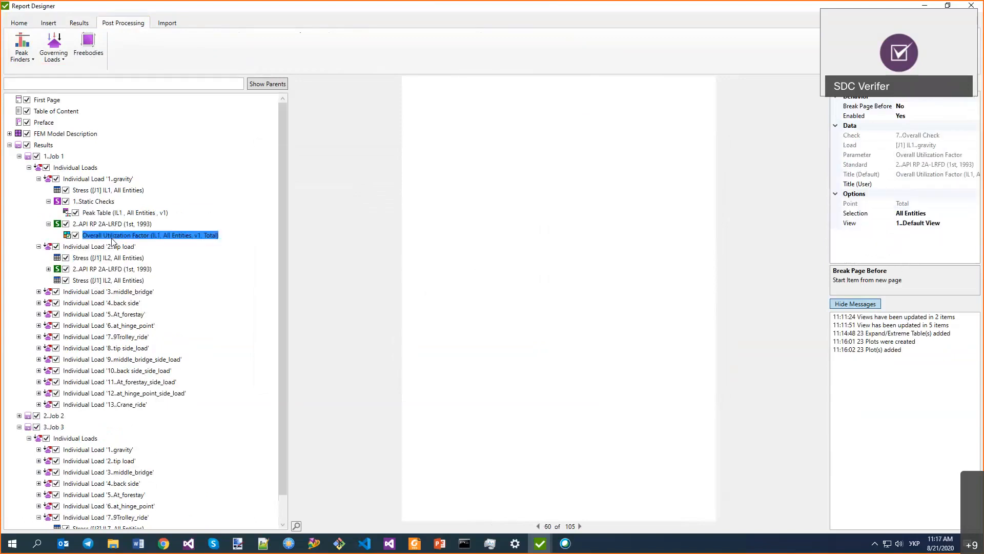
key("Delete")
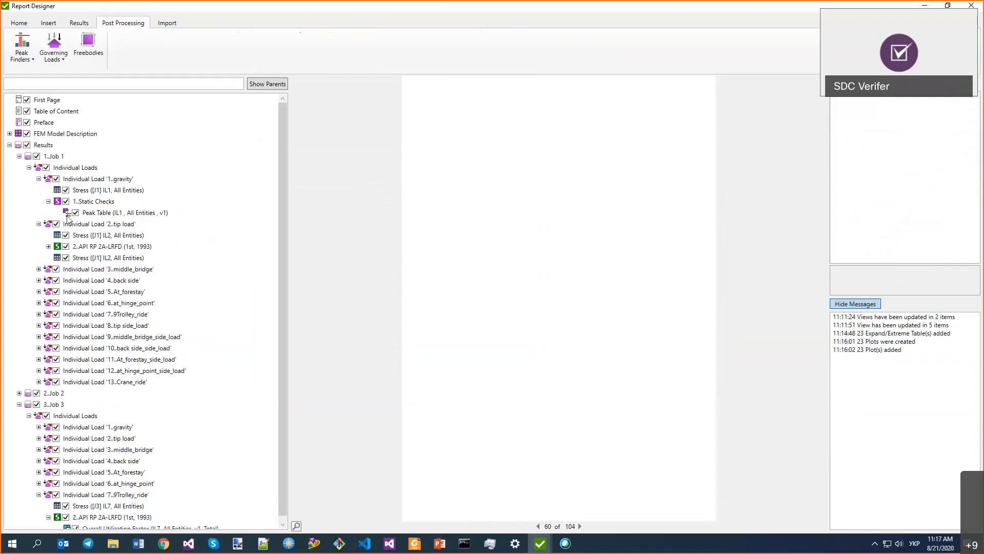
left_click(88, 214)
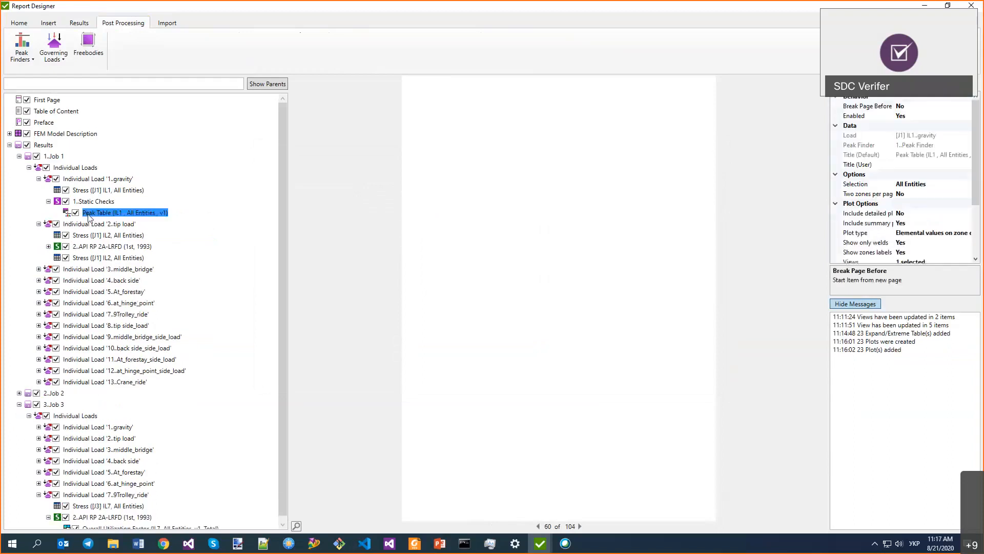
key("Delete")
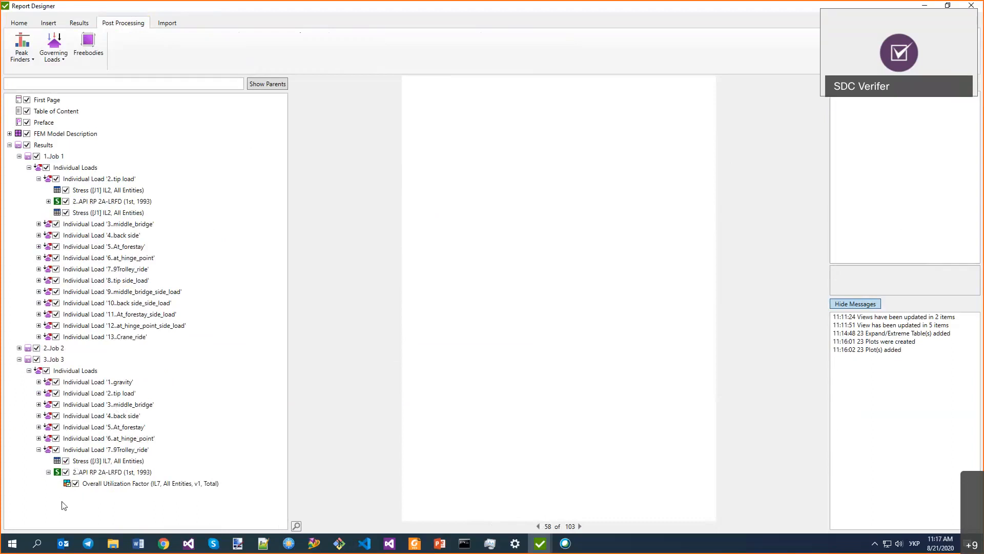
Step: Collapse the Results chapter and add the full Appendix chapter at the end of the report
left_click(10, 145)
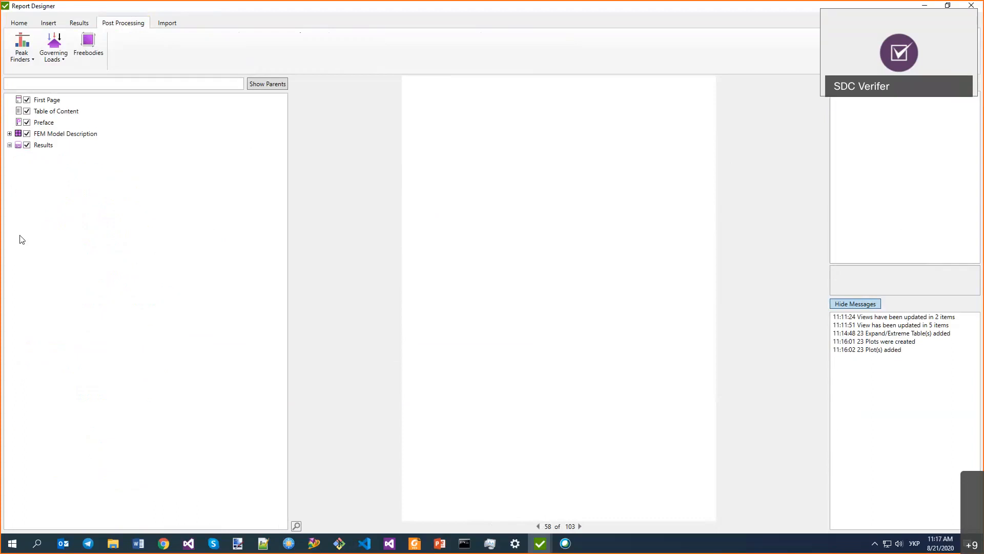
right_click(32, 170)
mouse_move(55, 193)
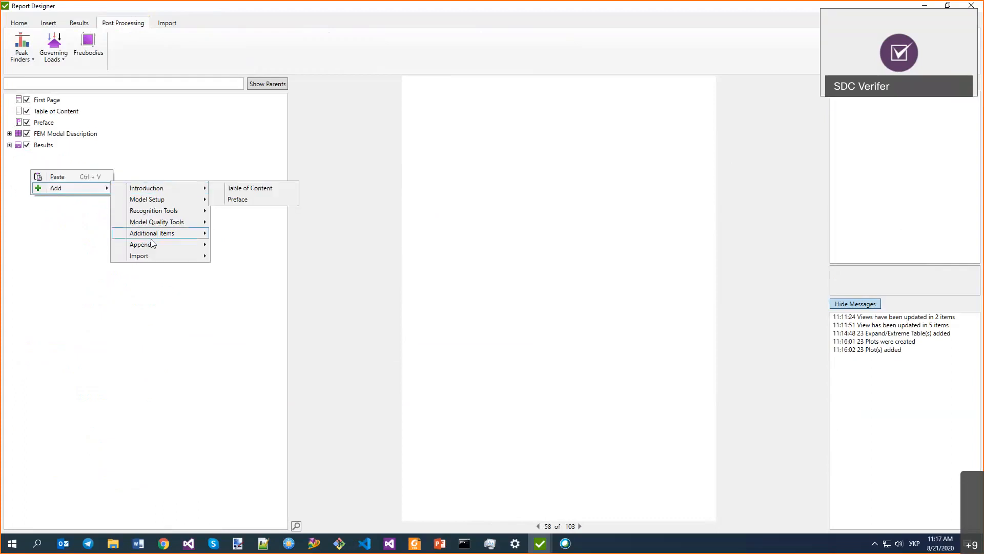
mouse_move(149, 246)
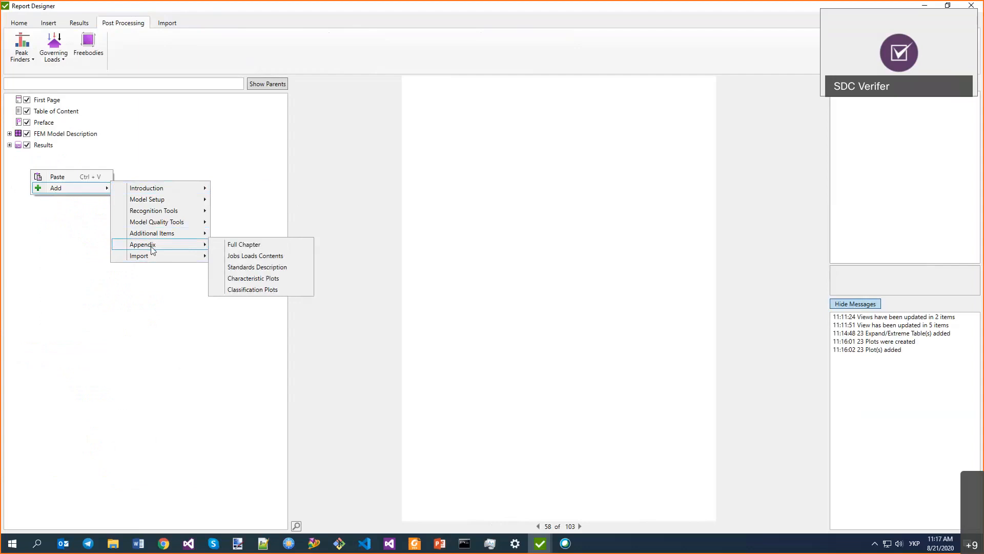
left_click(250, 246)
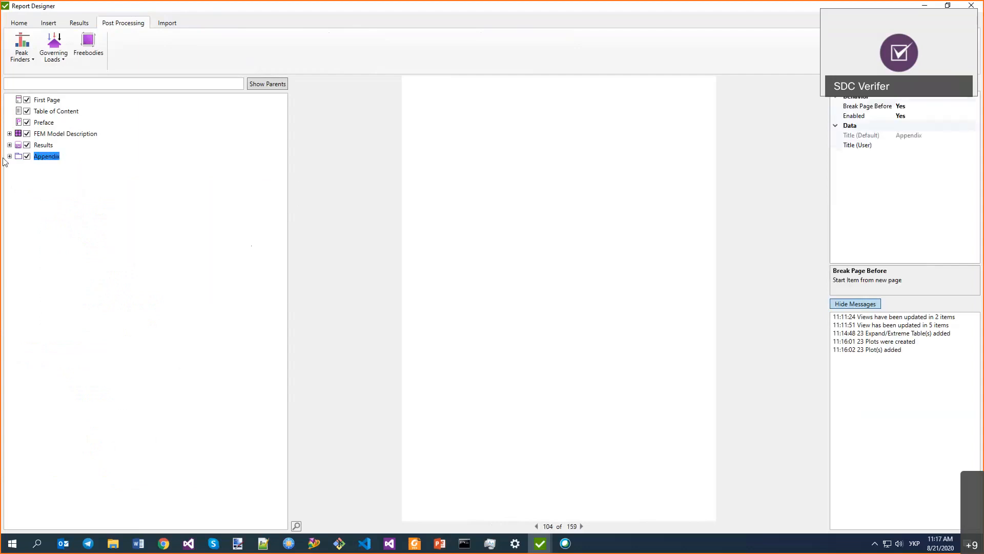
Step: Expand Job 1 in the Appendix and generate its Load Sets Content item
left_click(9, 156)
left_click(19, 168)
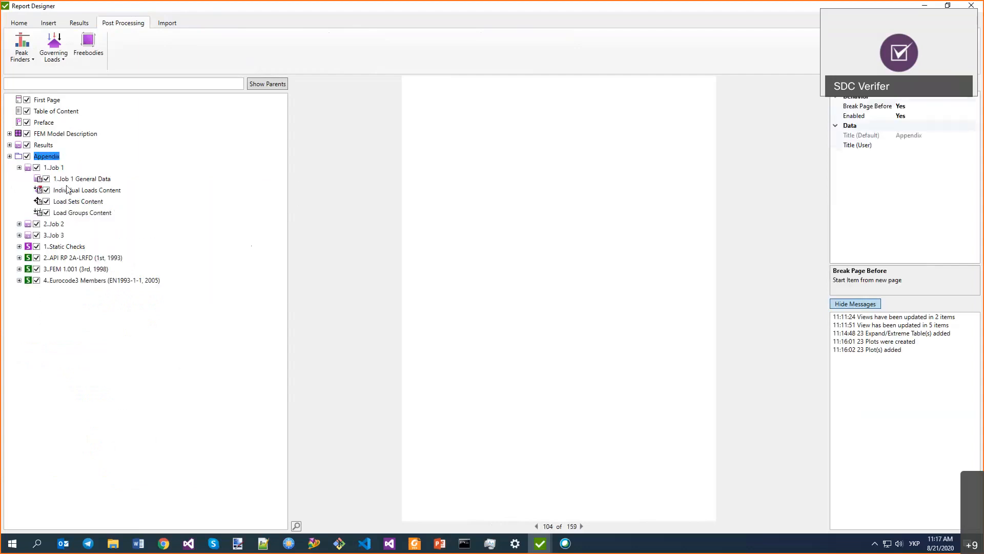
right_click(72, 205)
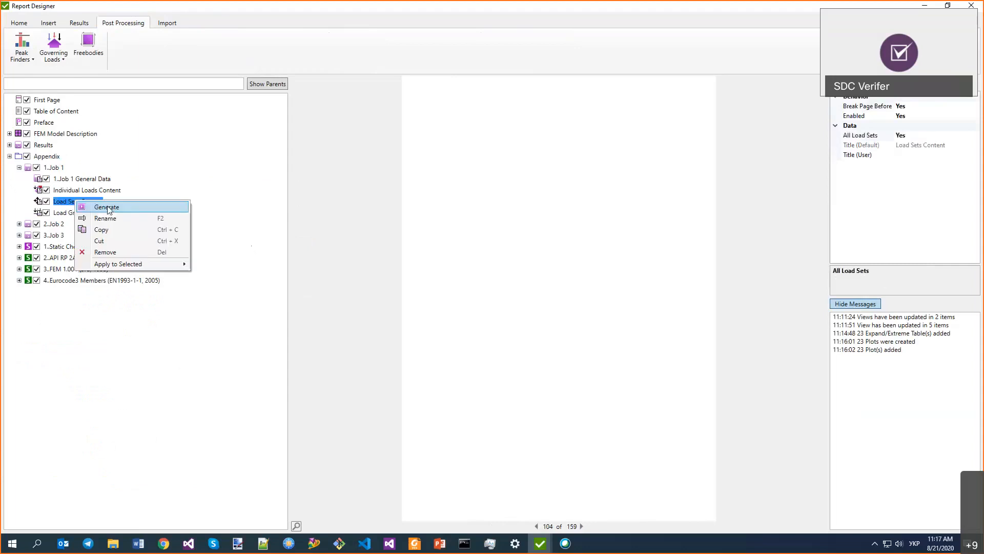
left_click(93, 205)
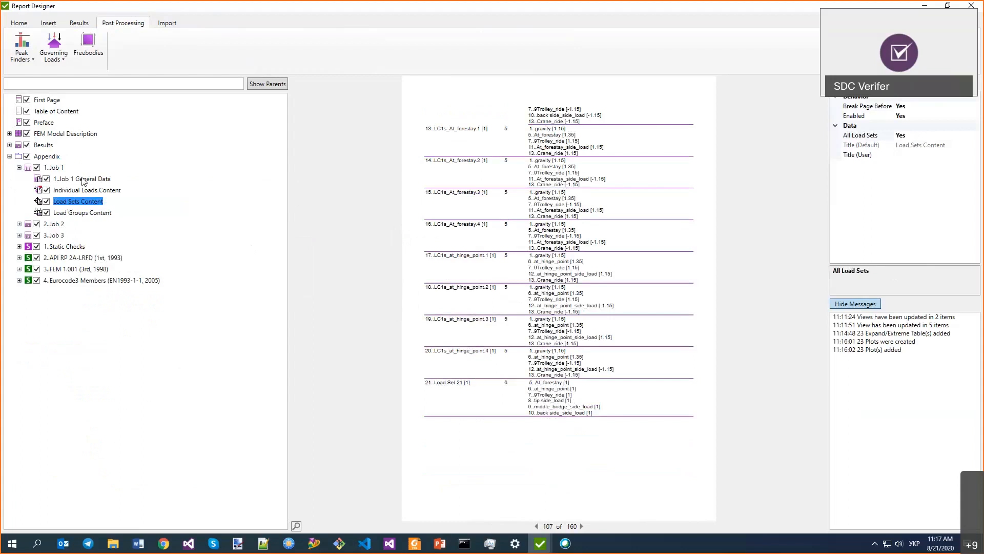
Step: Expand the Static Checks and API RP 2A-LRFD standards in the Appendix and generate the description of the Limits check
left_click(19, 246)
left_click(19, 268)
left_click(29, 291)
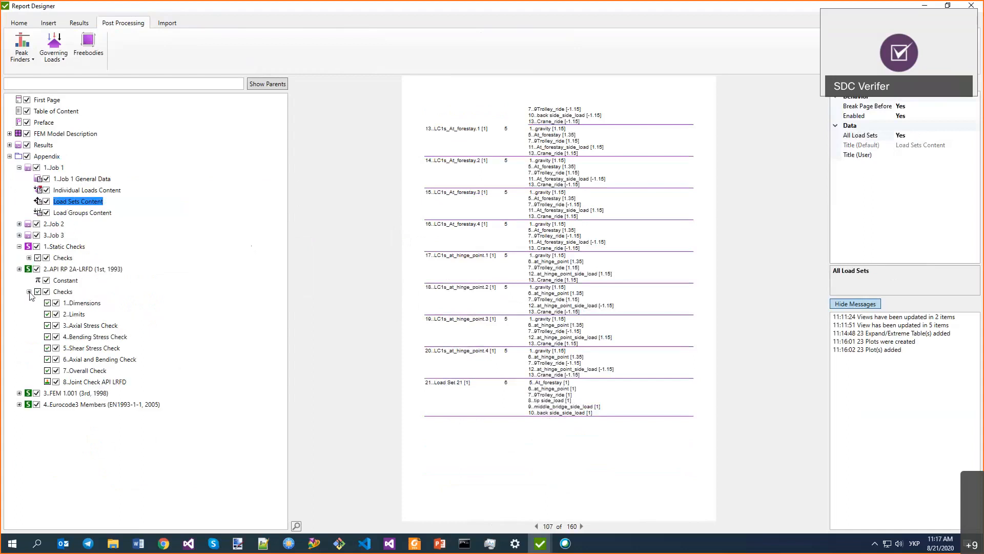
right_click(76, 314)
left_click(381, 244)
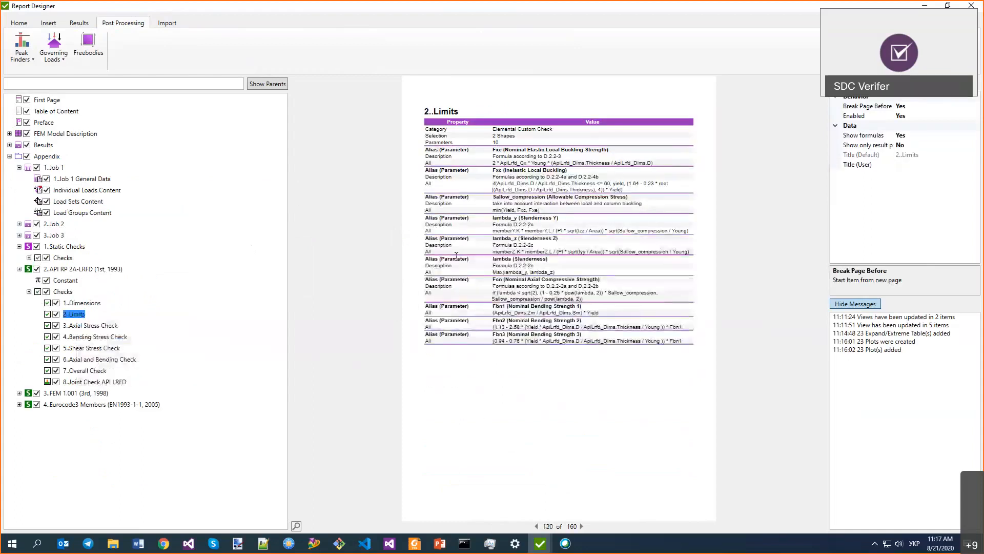
Step: Exclude the Appendix chapter from the report and collapse it
left_click(28, 157)
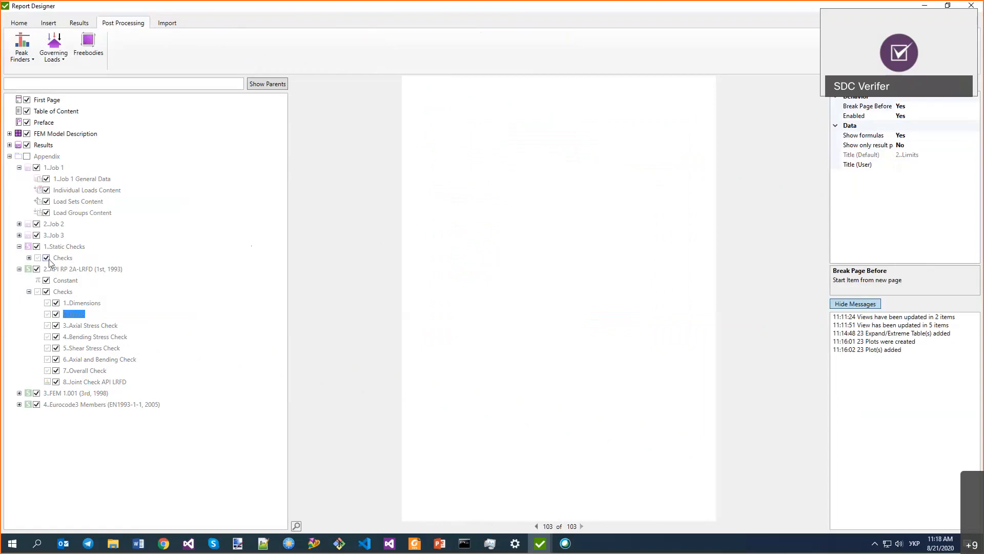
left_click(9, 156)
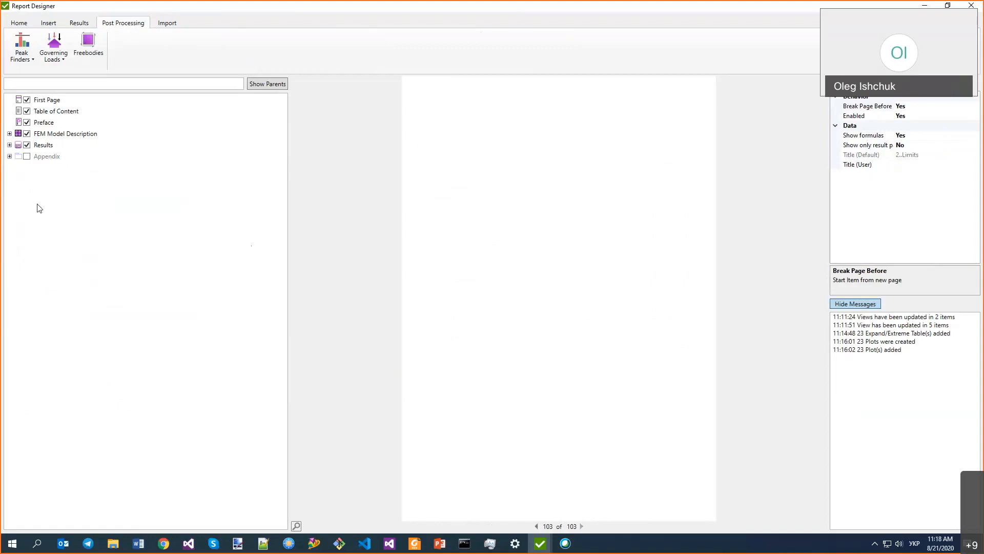
Step: Review the categories of items that can be added to the report, and expand the Results chapter
right_click(20, 179)
mouse_move(45, 200)
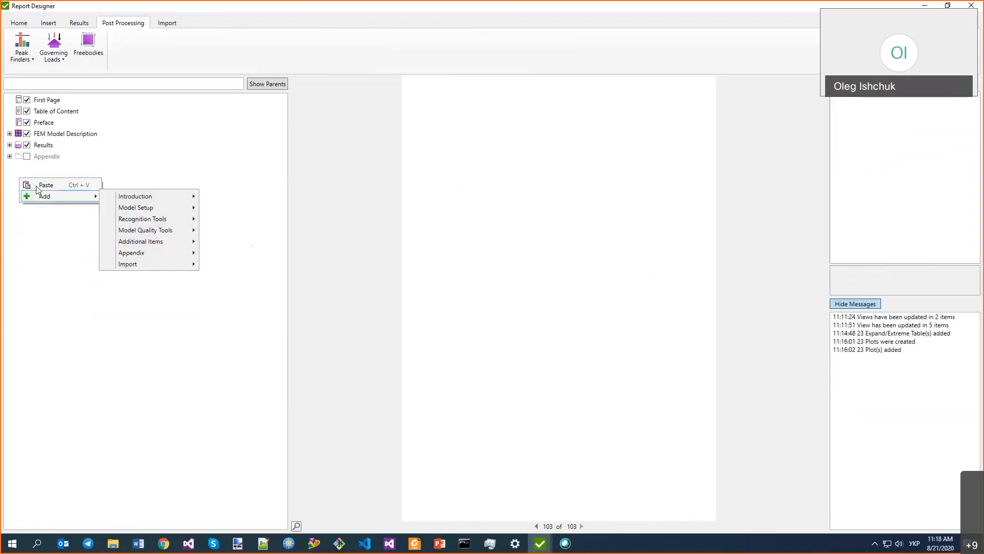
left_click(10, 147)
left_click(10, 145)
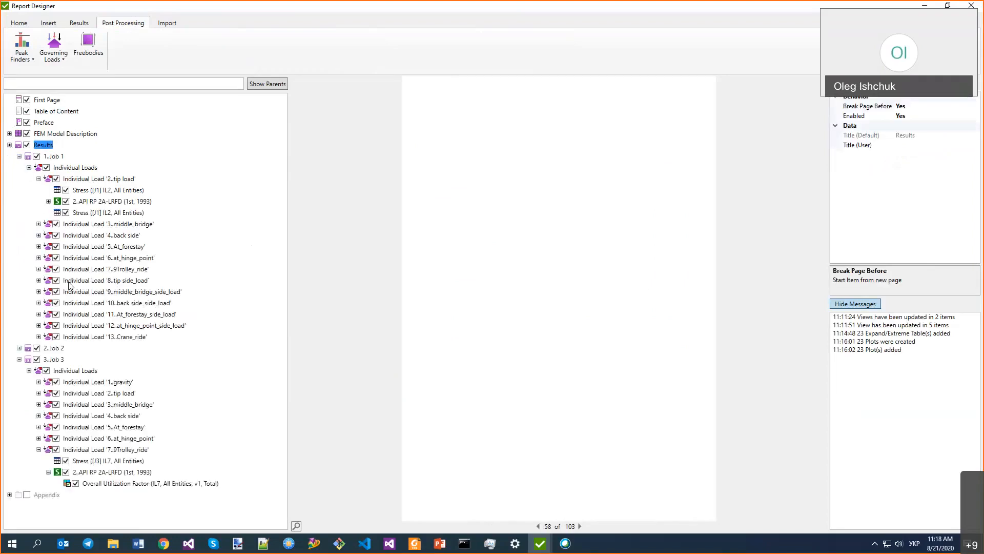
Step: Collapse the Results chapter and add a user chapter titled "Summary" to the report
left_click(9, 145)
right_click(26, 171)
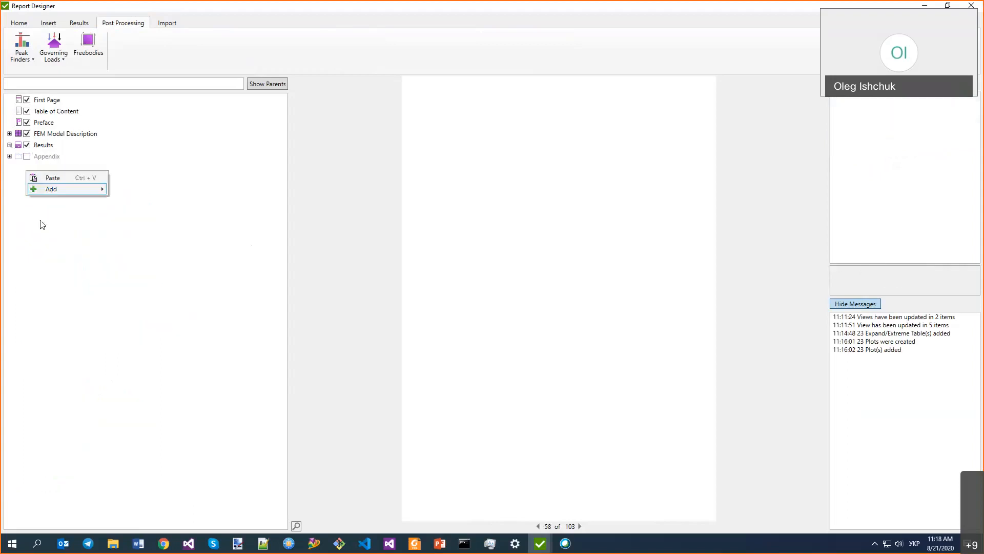
mouse_move(56, 195)
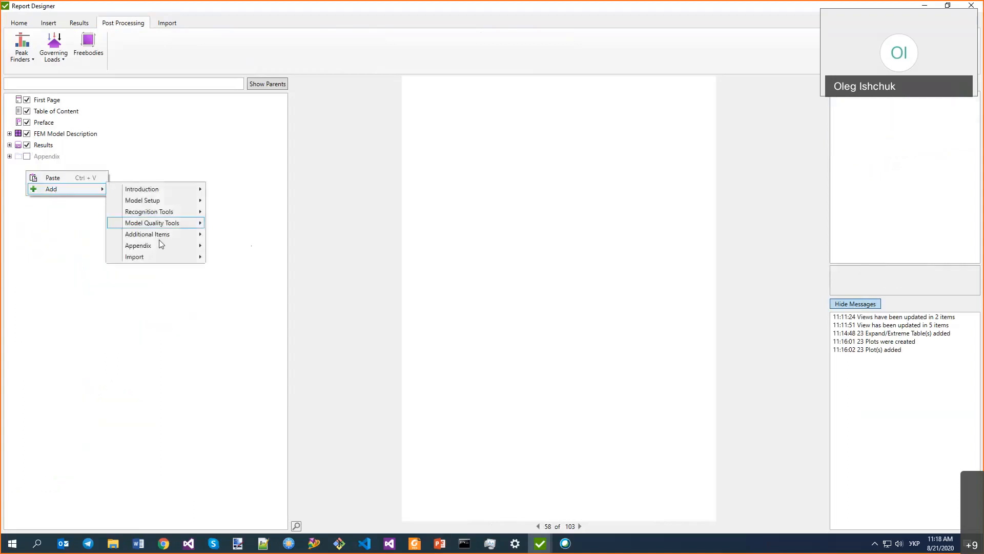
mouse_move(157, 252)
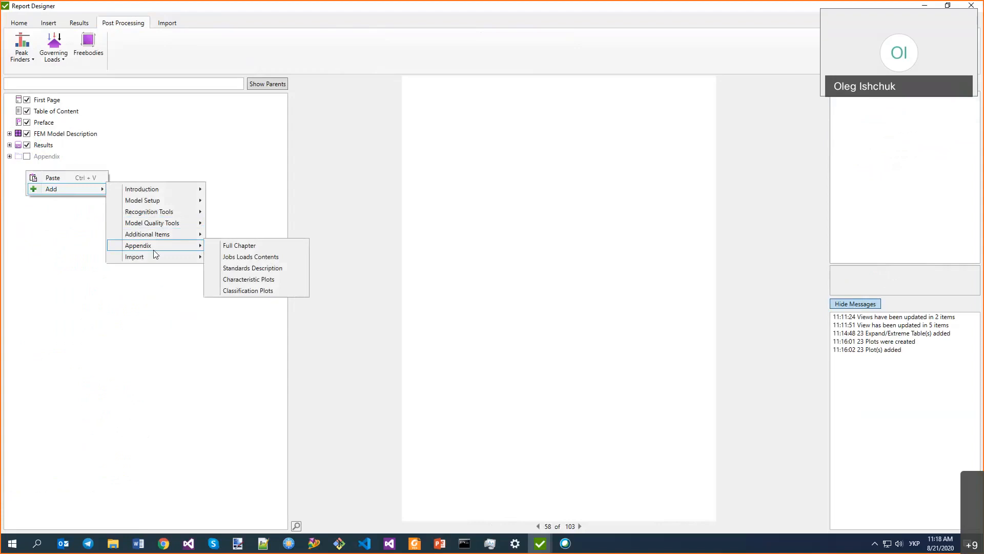
mouse_move(148, 235)
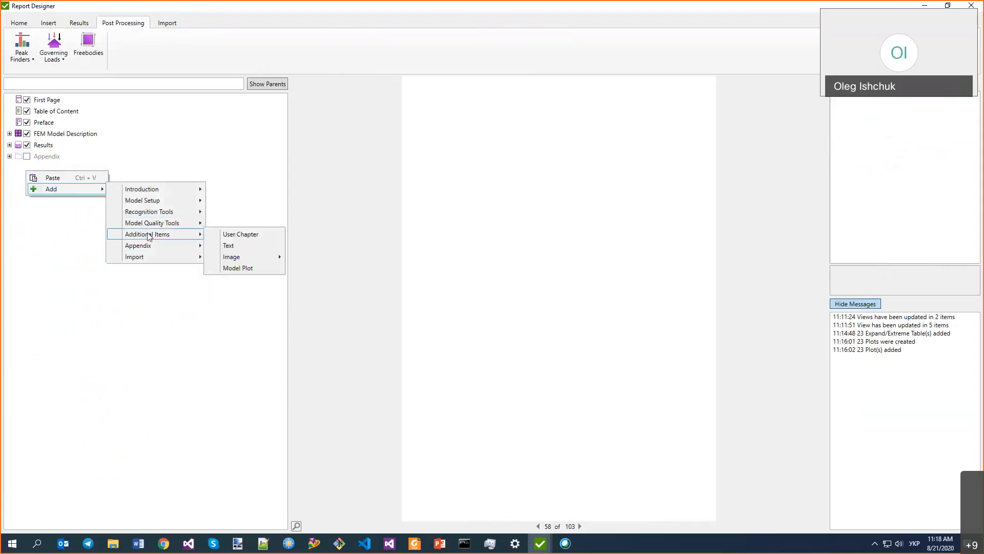
left_click(233, 235)
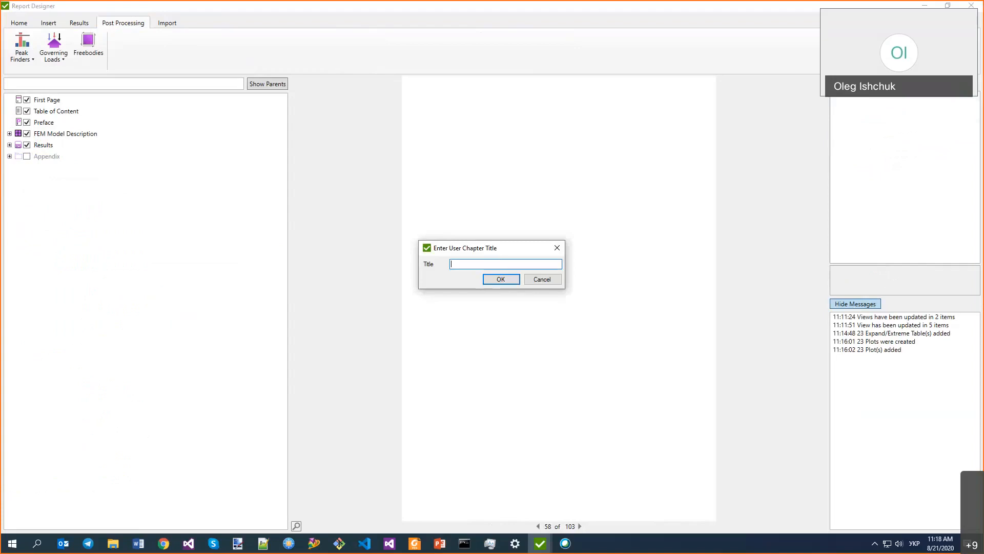
type("Summar")
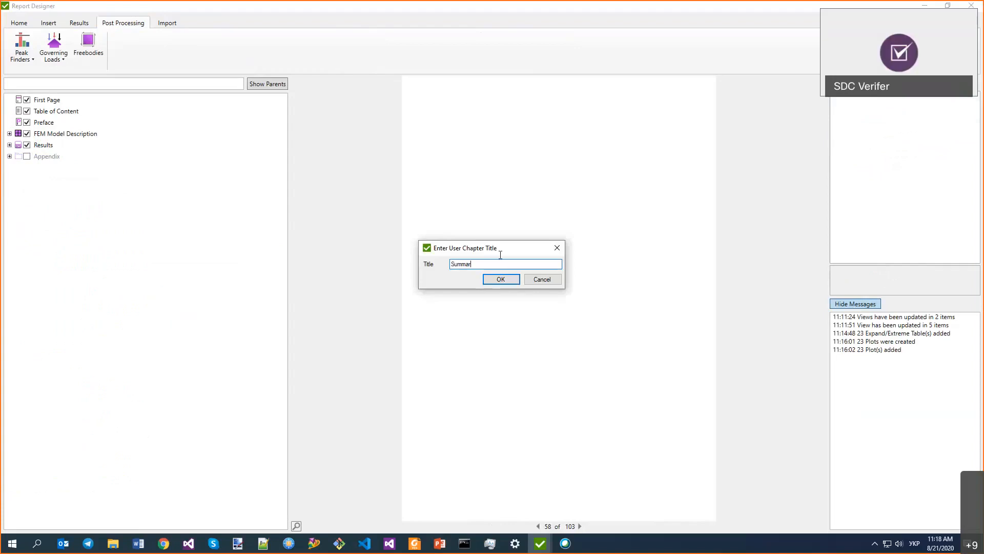
type("y")
key("Return")
Step: Copy Job 2's individual loads gravity, tip load and middle_bridge into the Summary chapter and expand the copied gravity load
left_click(10, 144)
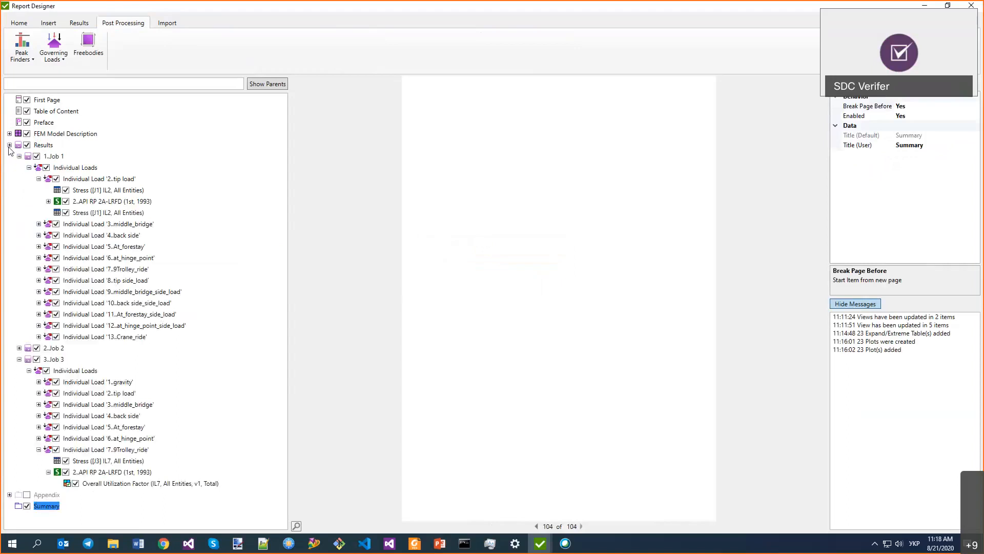
left_click(29, 168)
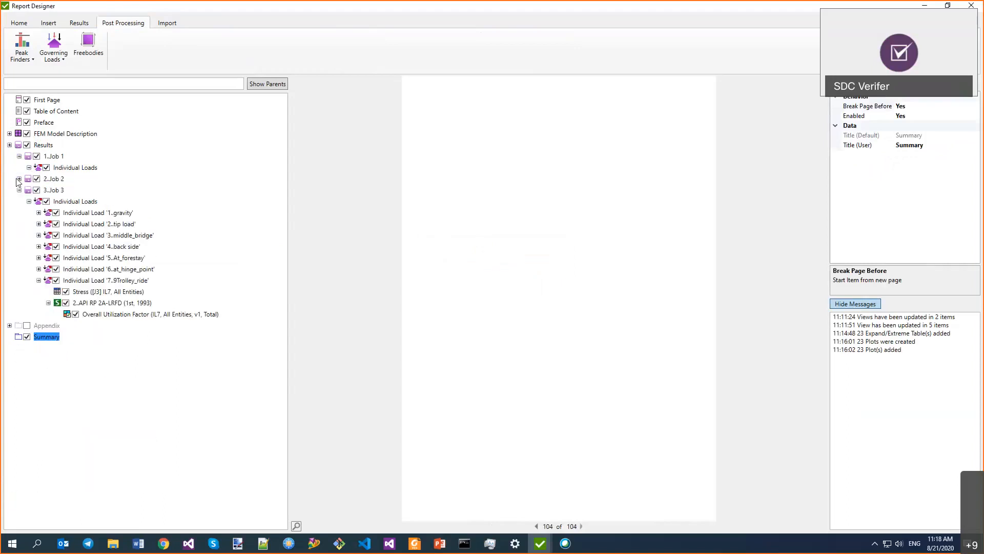
left_click(19, 179)
left_click(29, 191)
left_click(91, 204)
left_click(88, 212, "ctrl")
left_click(87, 226, "ctrl")
right_click(84, 226)
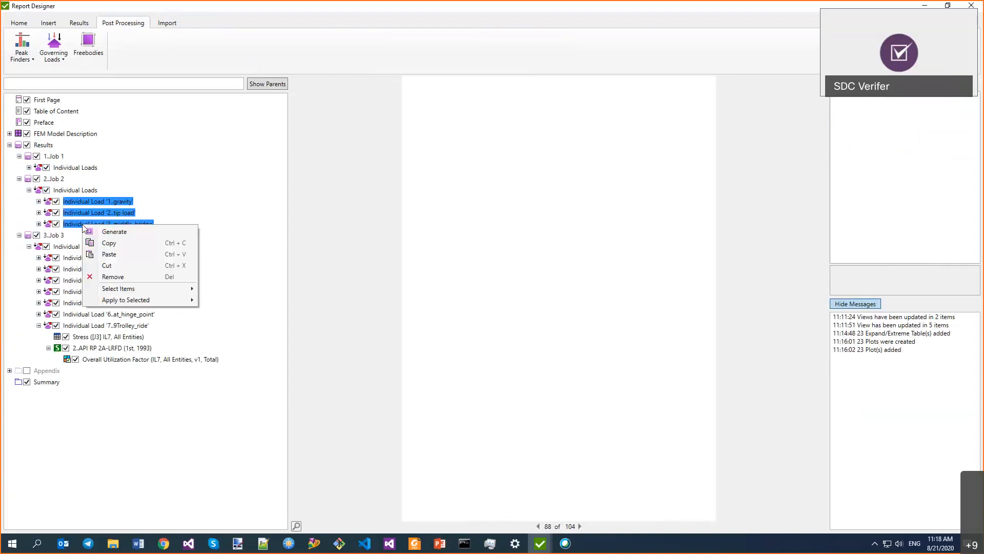
left_click(106, 247)
right_click(52, 383)
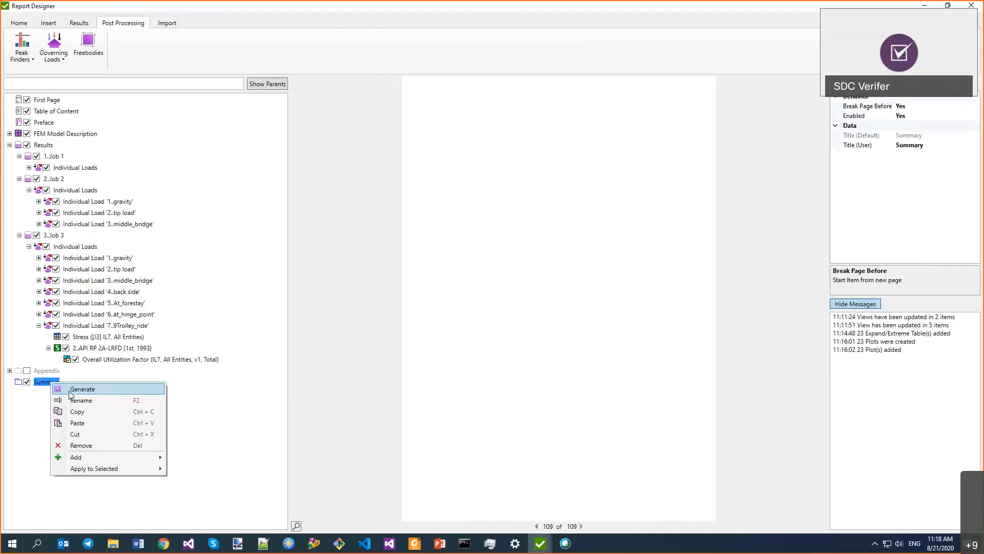
left_click(78, 423)
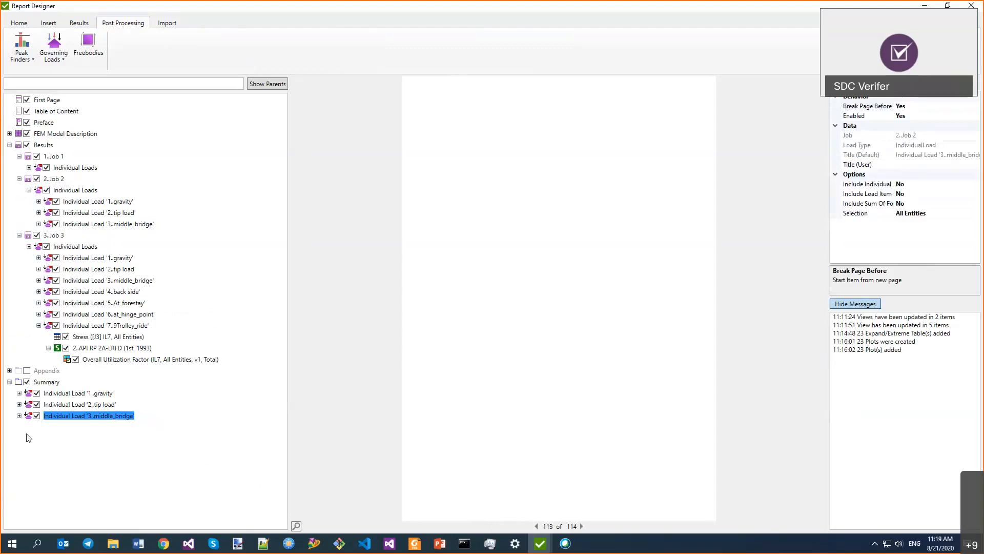
left_click(19, 393)
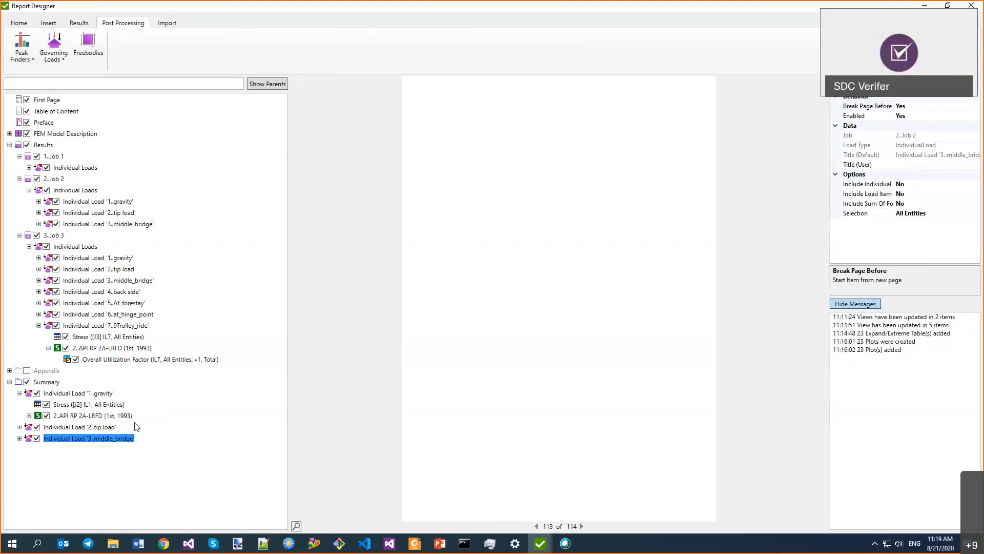
left_click(90, 405)
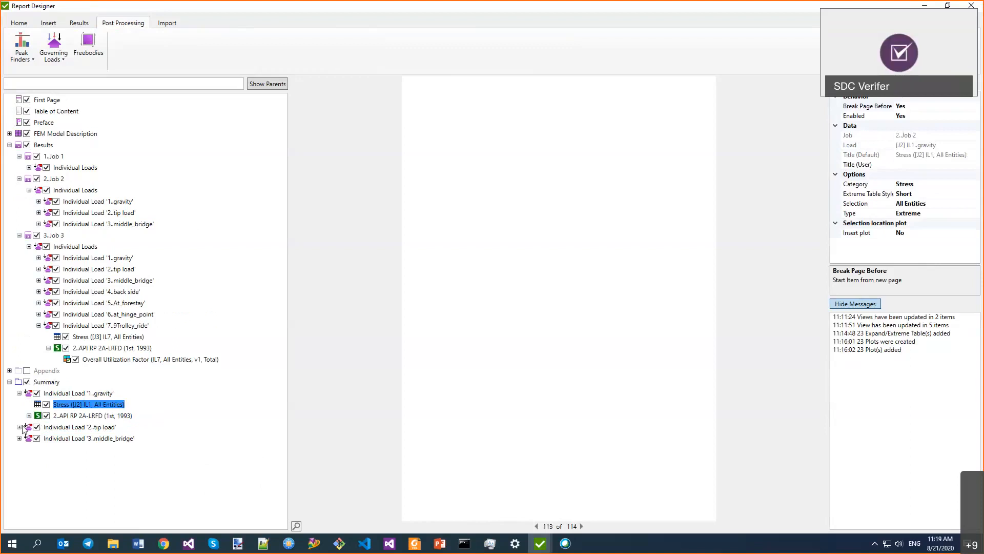
Step: Filter the report structure by "s" and remove the FEM Model Description chapter
left_click(83, 85)
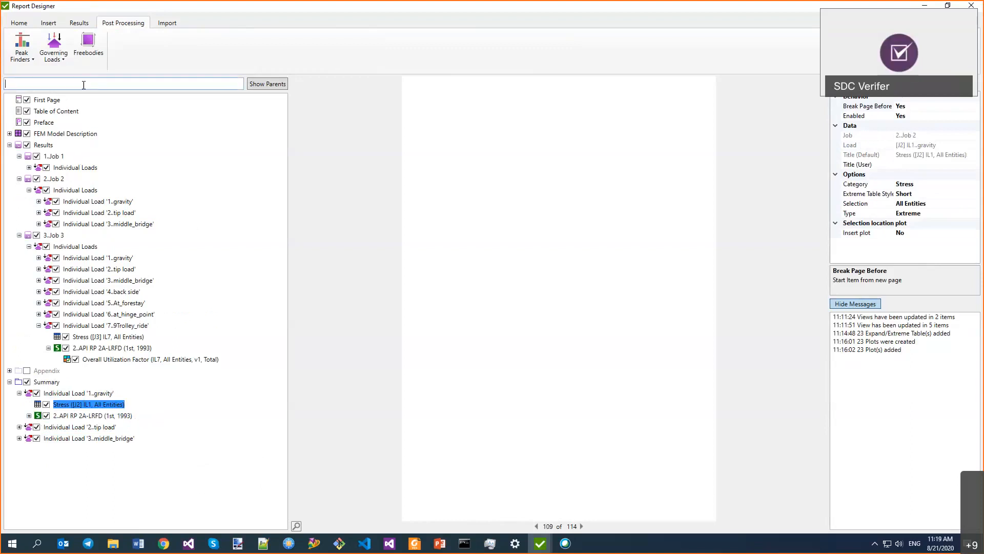
type("s")
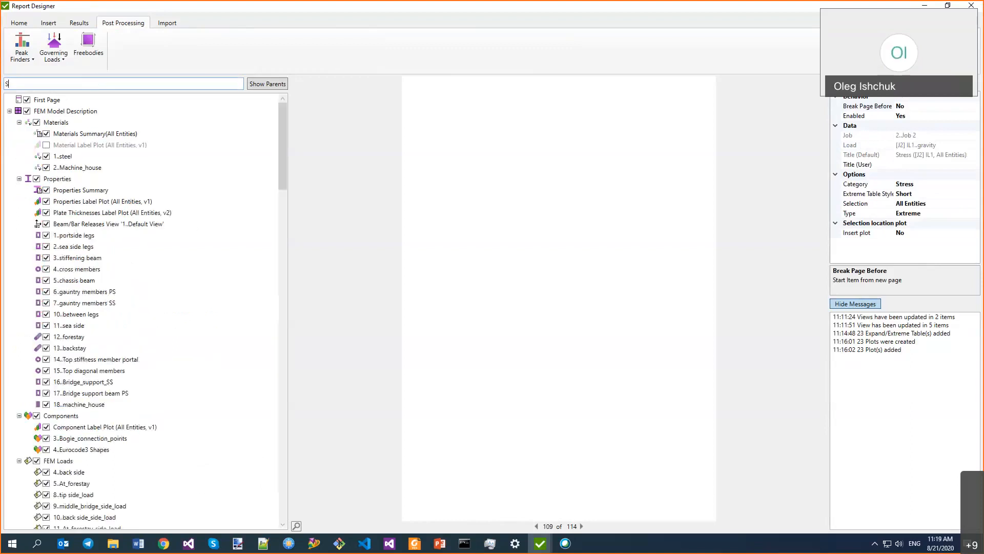
left_click(43, 113)
key("Delete")
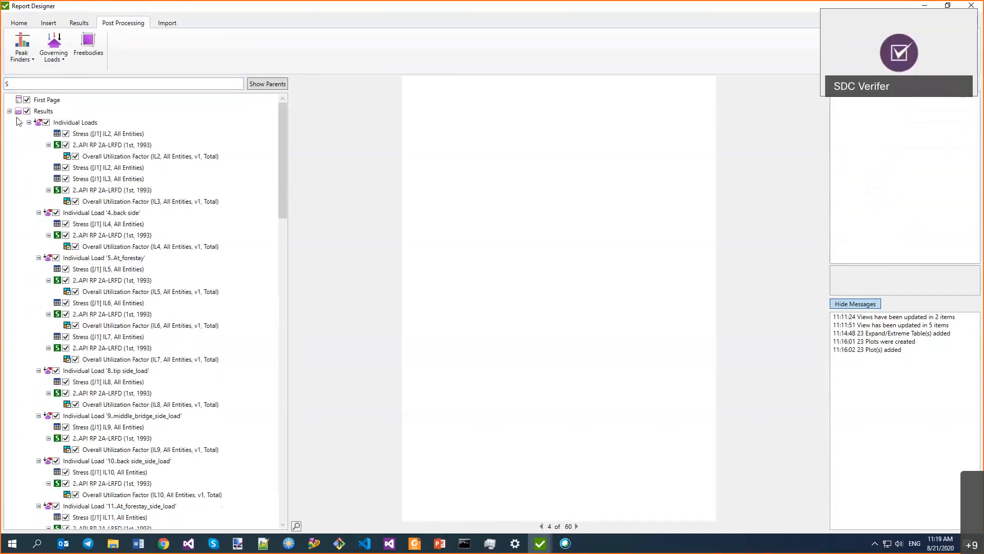
Step: Collapse the Results chapter and filter the report structure for "Stress" with parent items shown
left_click(10, 111)
left_click(35, 85)
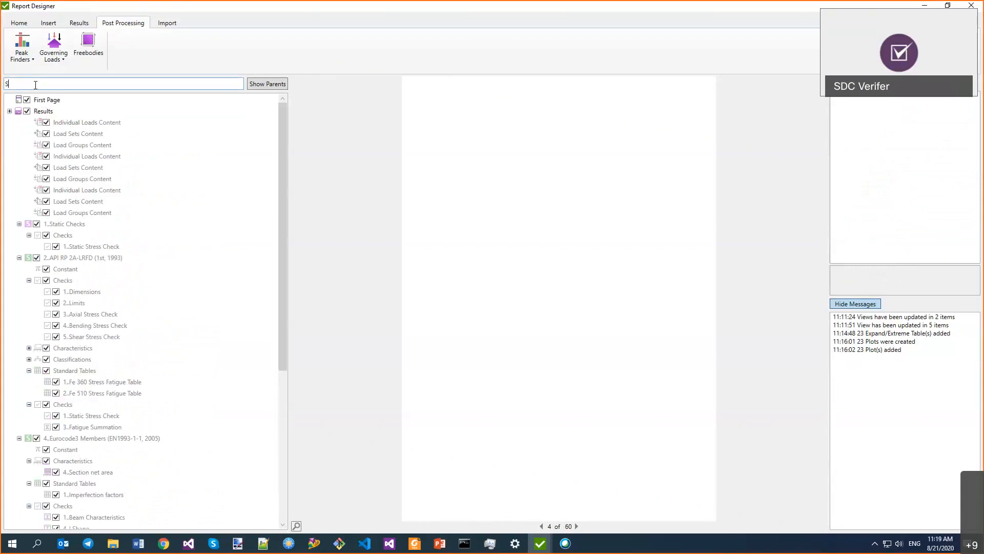
type("tr")
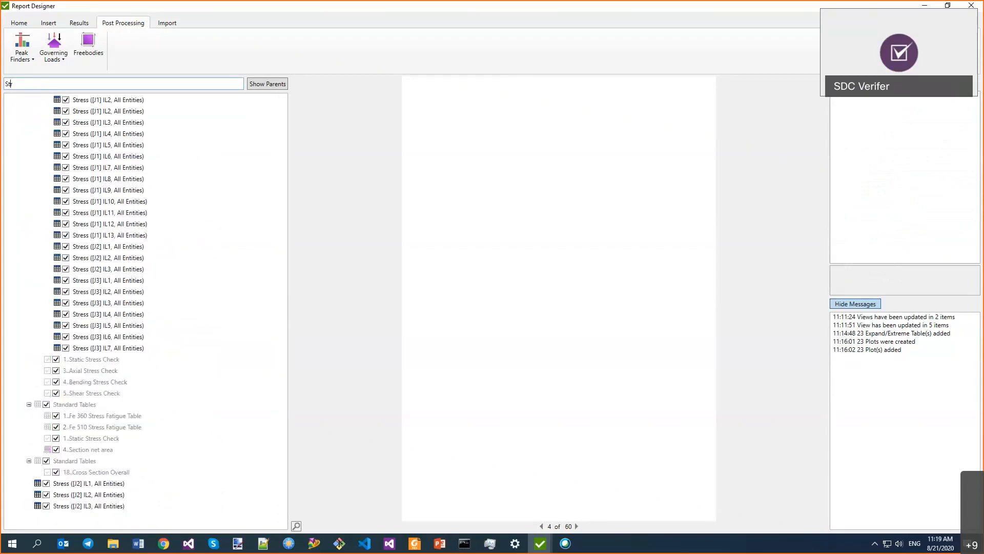
type("ess")
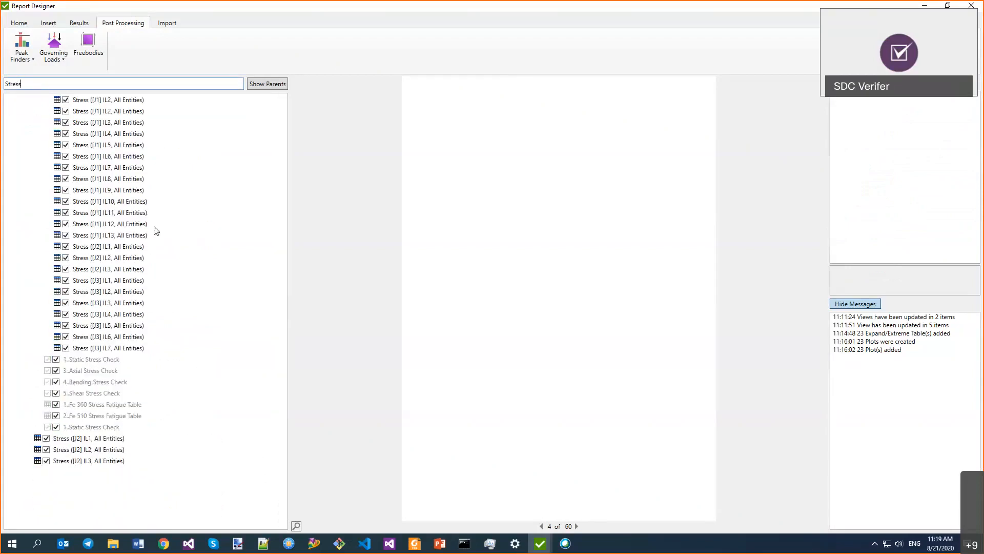
left_click(270, 84)
Step: Remove the Stress tables of all three individual loads from the Summary chapter
scroll(147, 392, "down", 12)
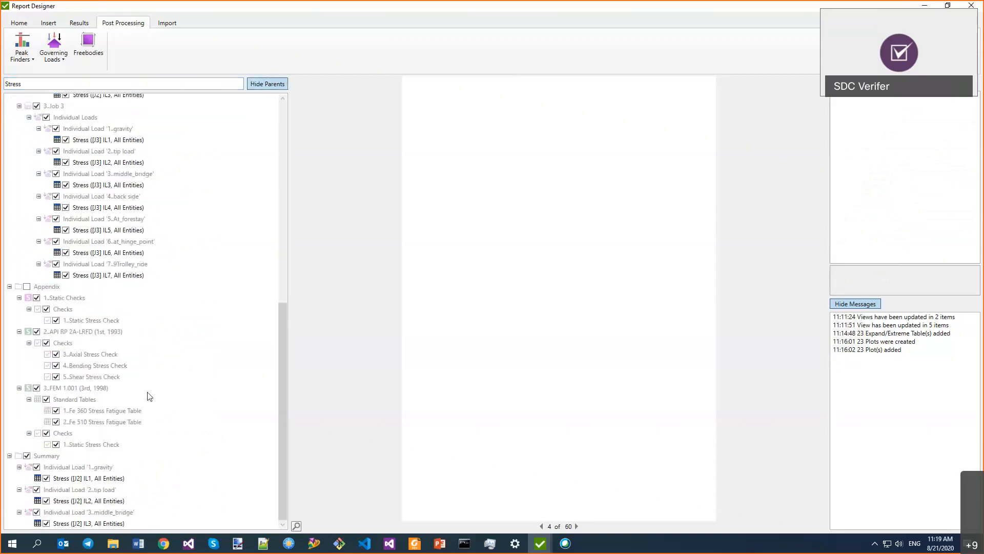
left_click(70, 479)
left_click(65, 523, "shift")
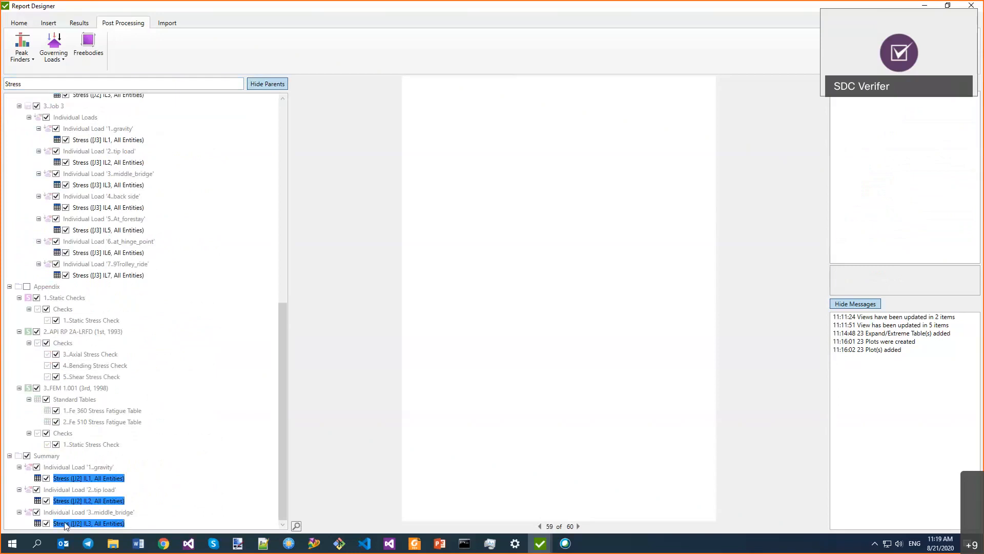
key("Delete")
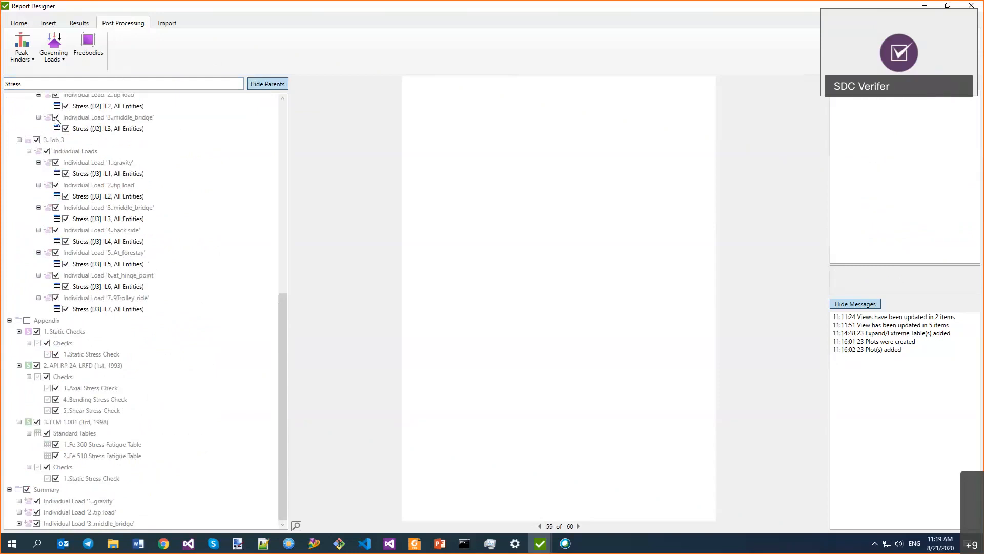
Step: Filter the report structure for "all entities", compare the list with and without parent items, and clear the filter
key("ctrl+a")
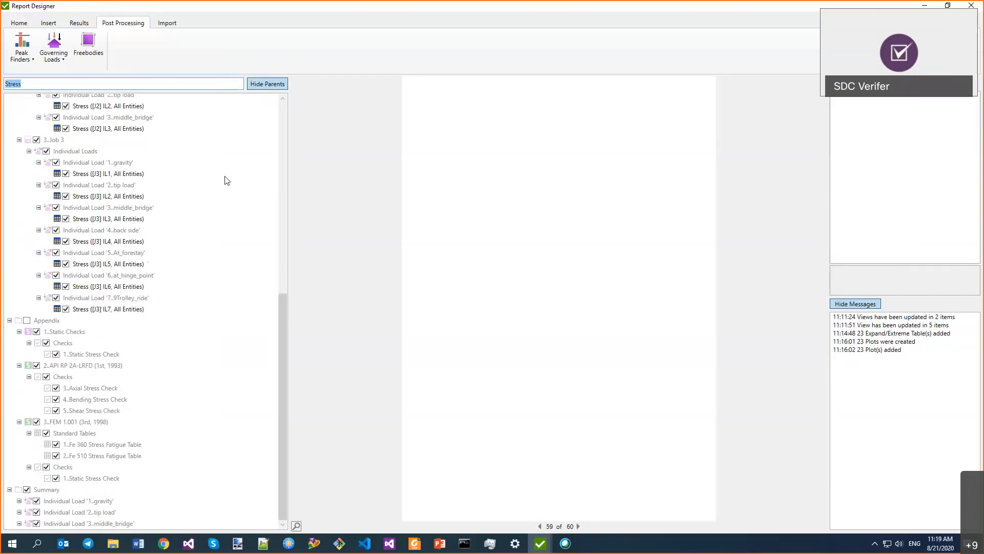
type("all ")
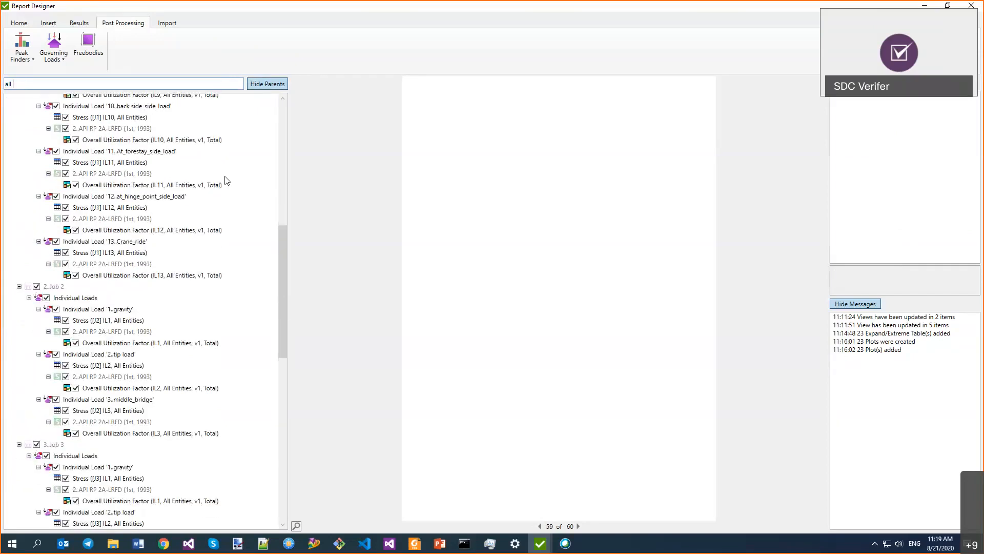
type("entities")
left_click_drag(282, 256, 268, 101)
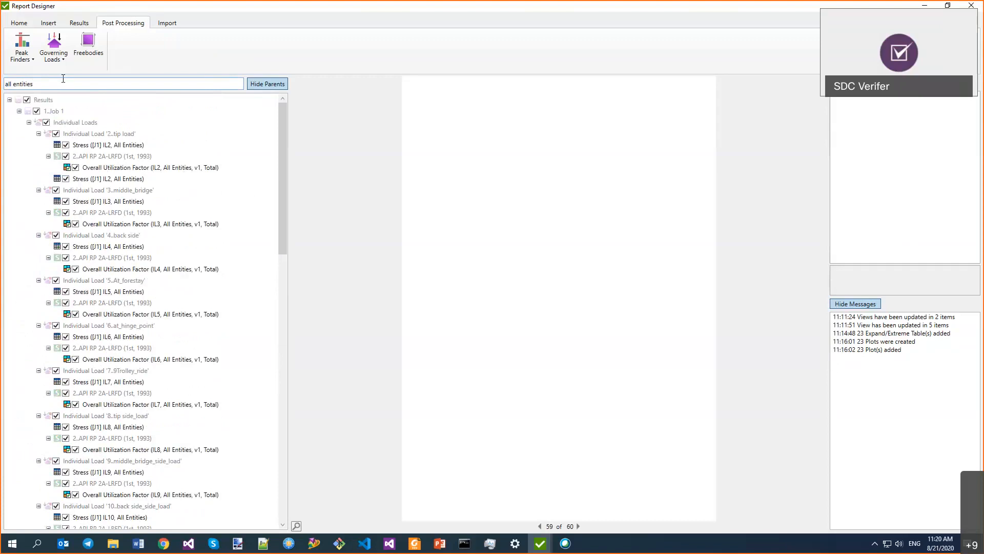
left_click(266, 84)
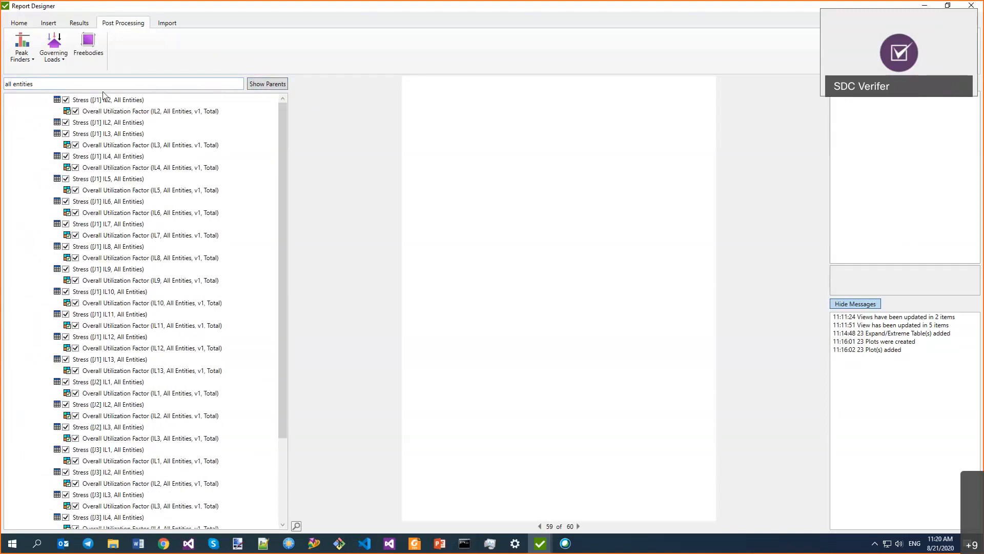
left_click_drag(49, 86, 5, 91)
key("BackSpace")
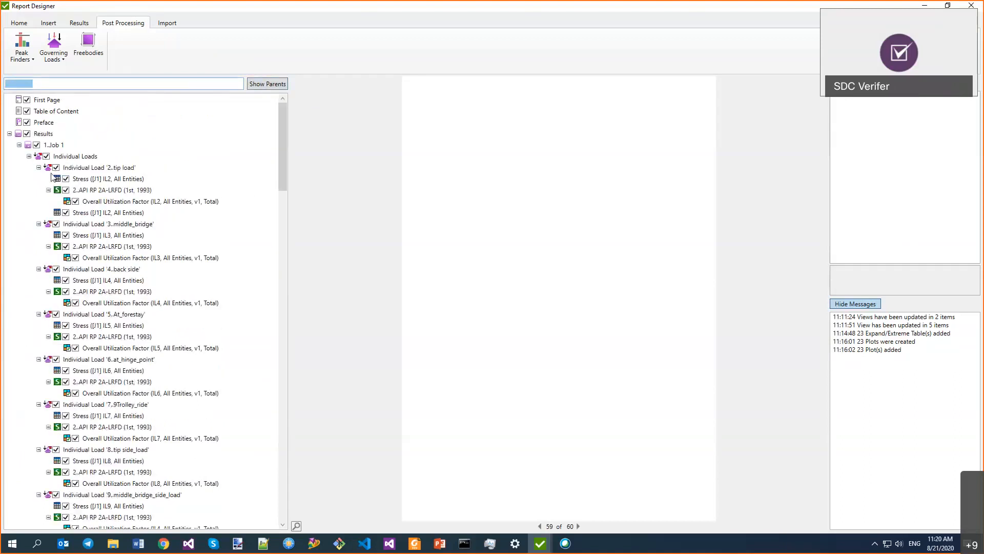
Step: Collapse the Results and Appendix chapters and include the Appendix in the report again
left_click(10, 133)
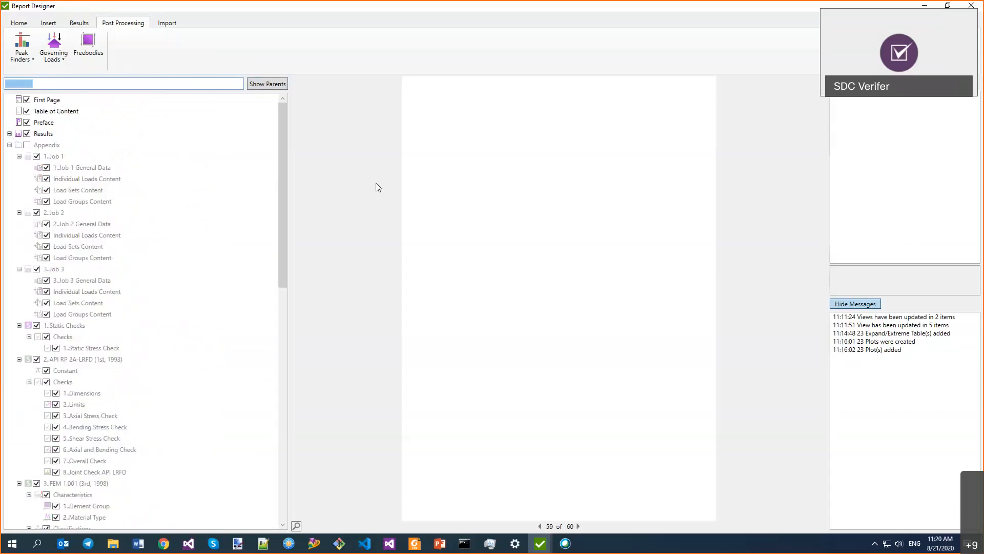
left_click(19, 23)
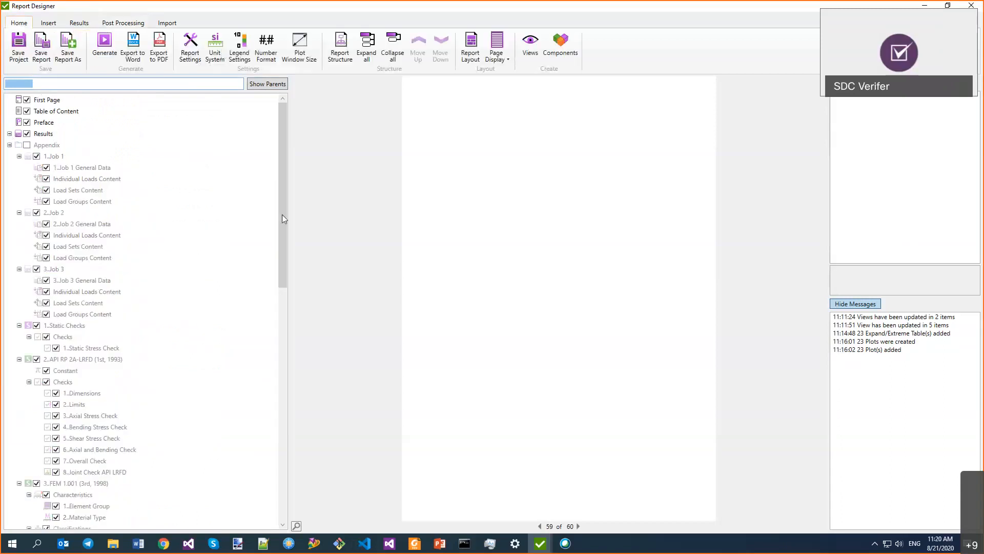
left_click(9, 145)
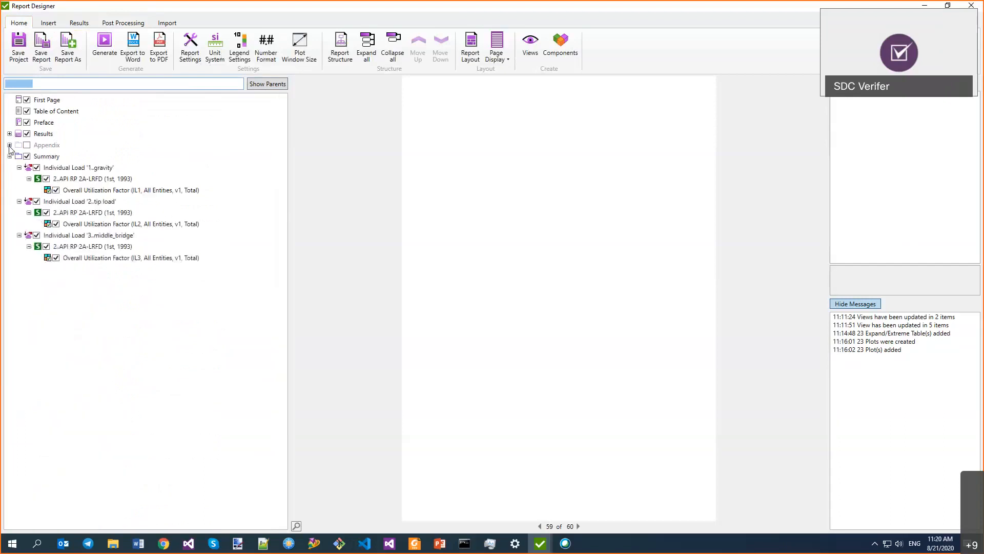
left_click(27, 145)
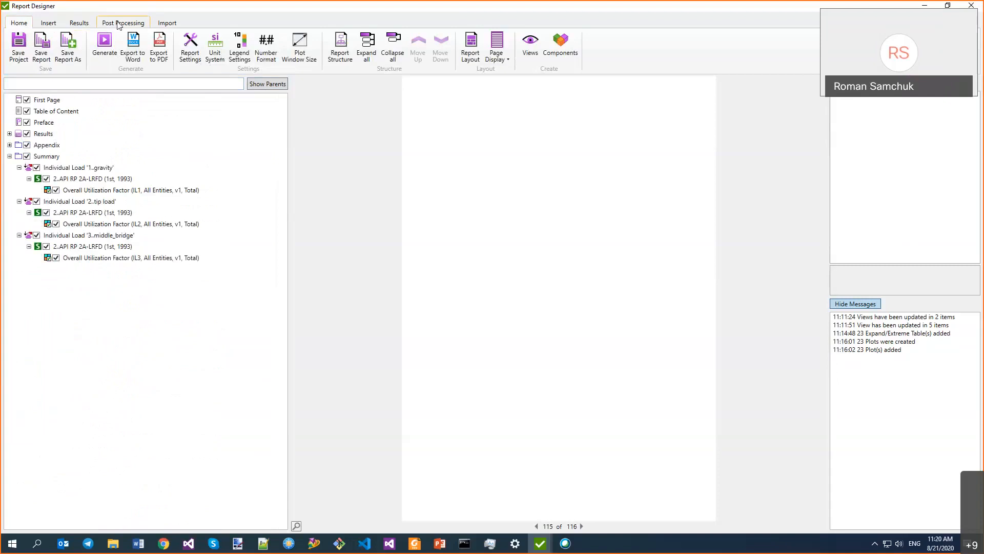
Step: Collapse the Summary chapter, expand Results, and view the peak finders available for adding Peak Finder tables
left_click(10, 155)
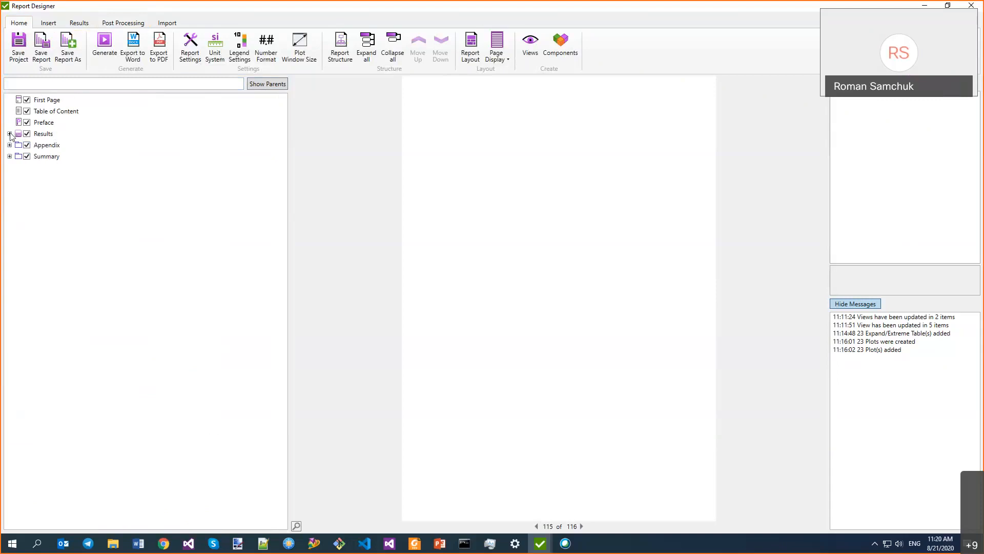
left_click(10, 133)
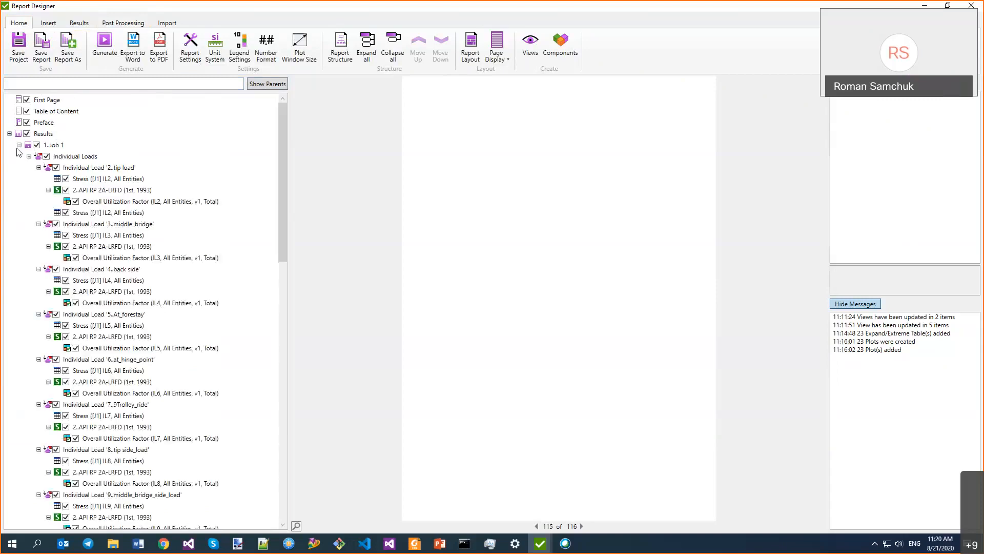
left_click(123, 24)
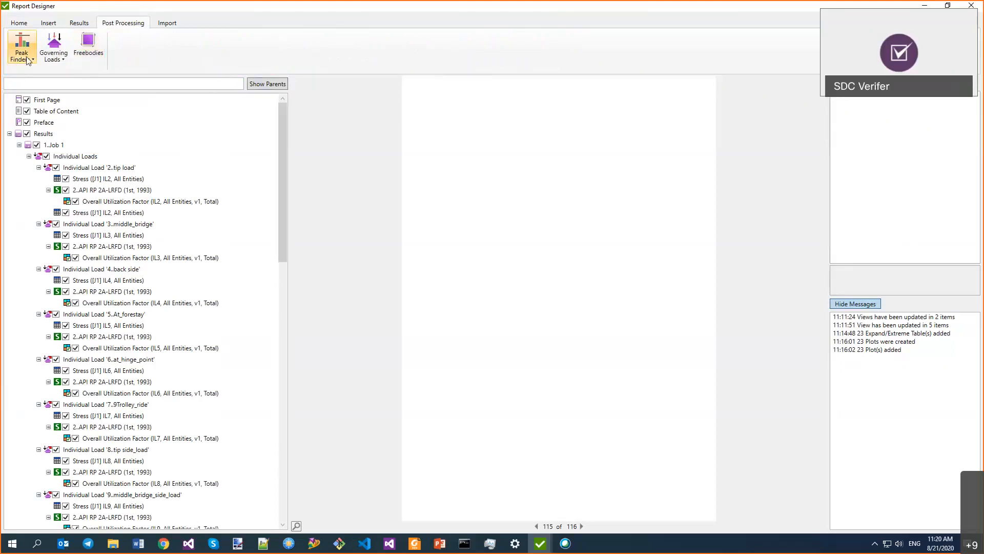
left_click(29, 60)
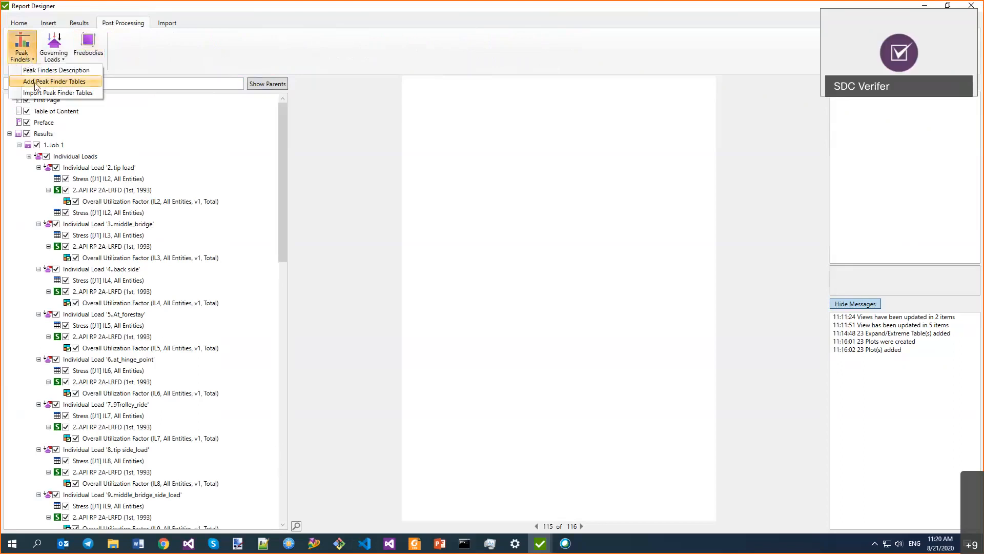
left_click(36, 82)
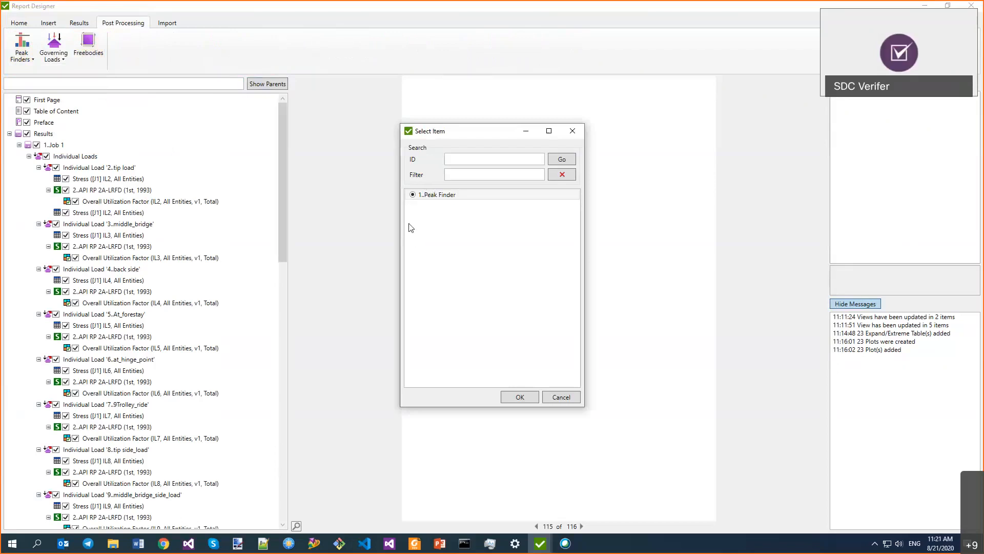
left_click(561, 396)
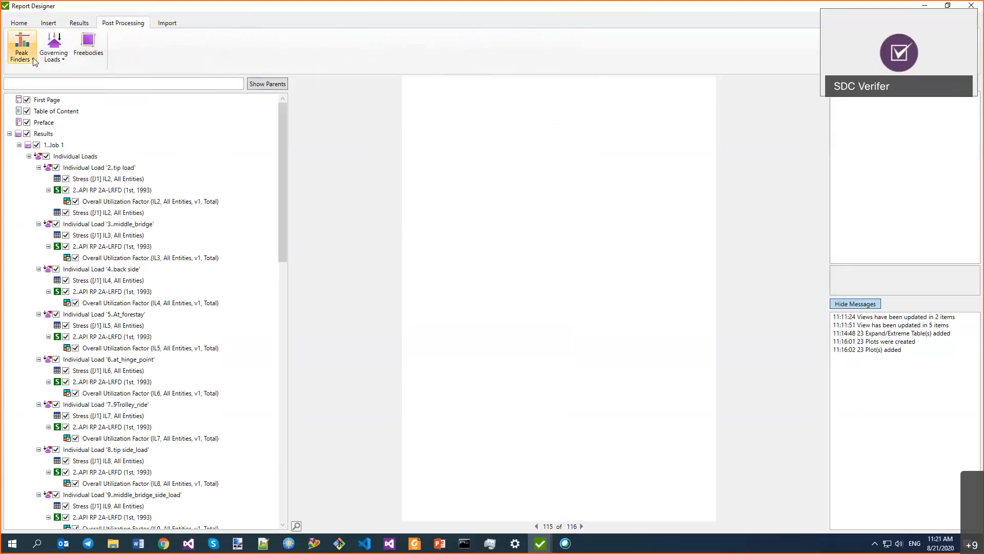
Step: View the peak finders available for importing Peak Finder tables and the options for Governing Loads tables
left_click(22, 47)
left_click(51, 93)
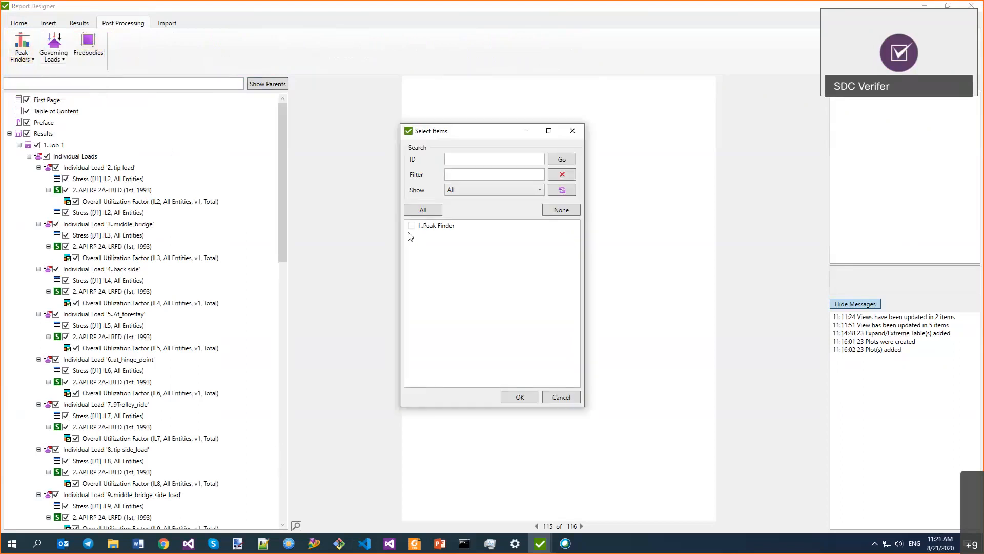
left_click(561, 397)
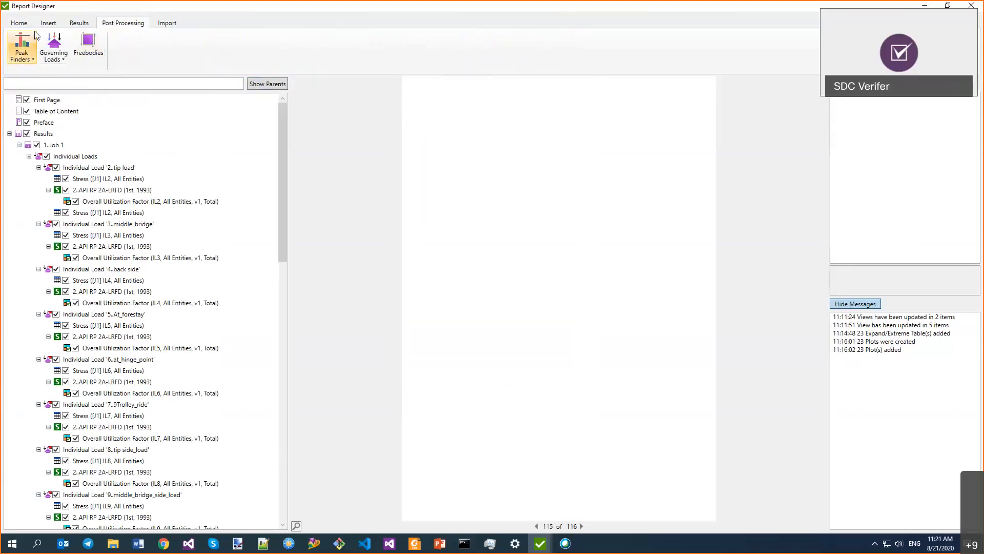
left_click(64, 55)
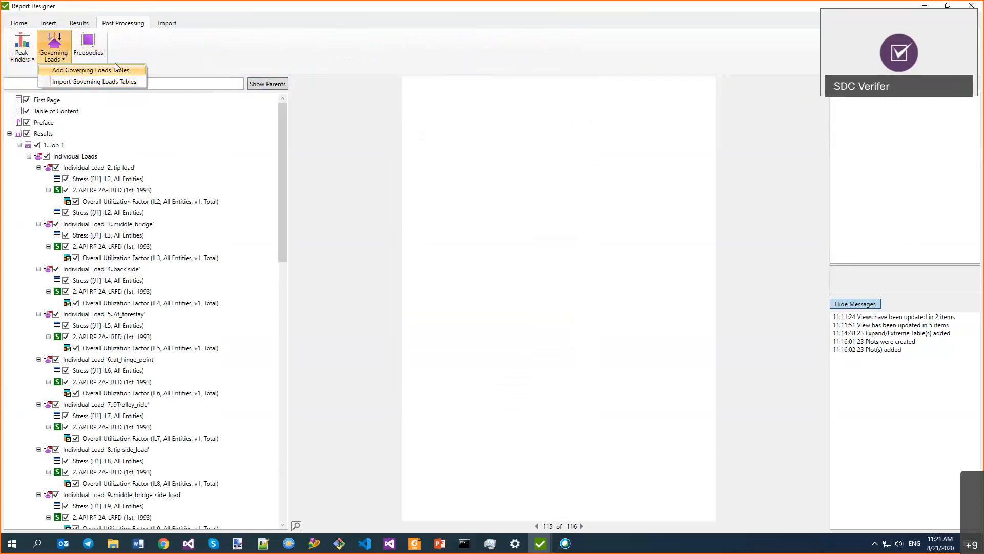
left_click(164, 50)
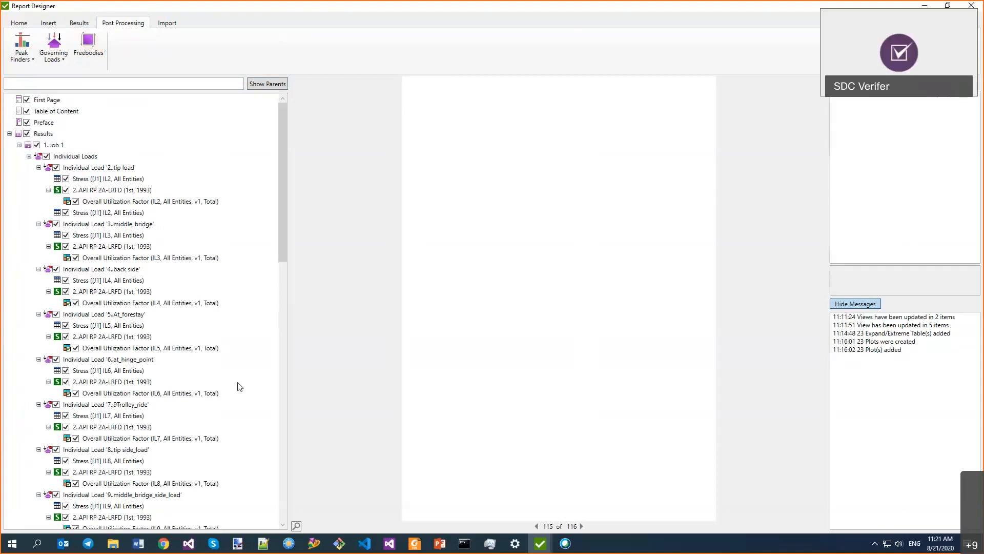
Step: Delete the Results, Appendix and Summary chapters from the report
left_click(37, 134)
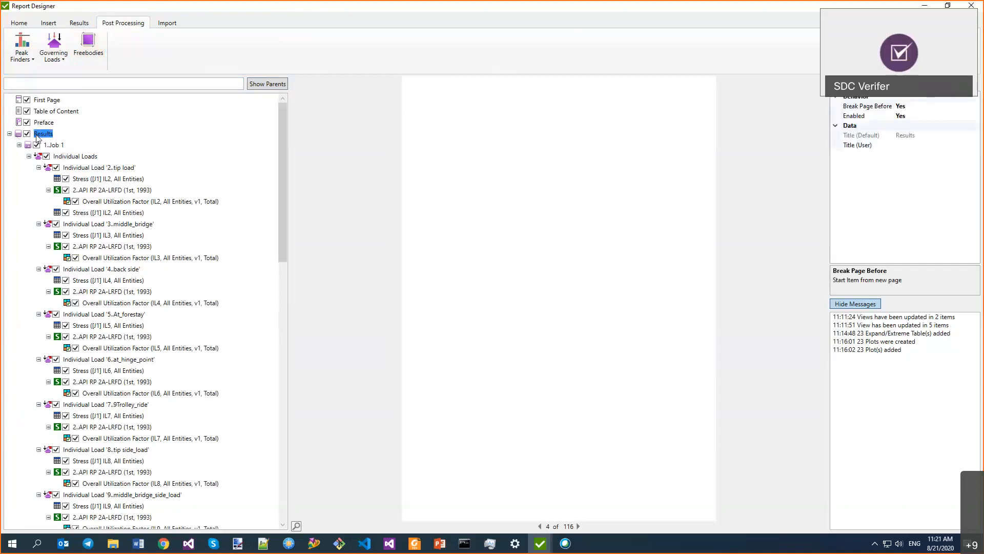
key("Delete")
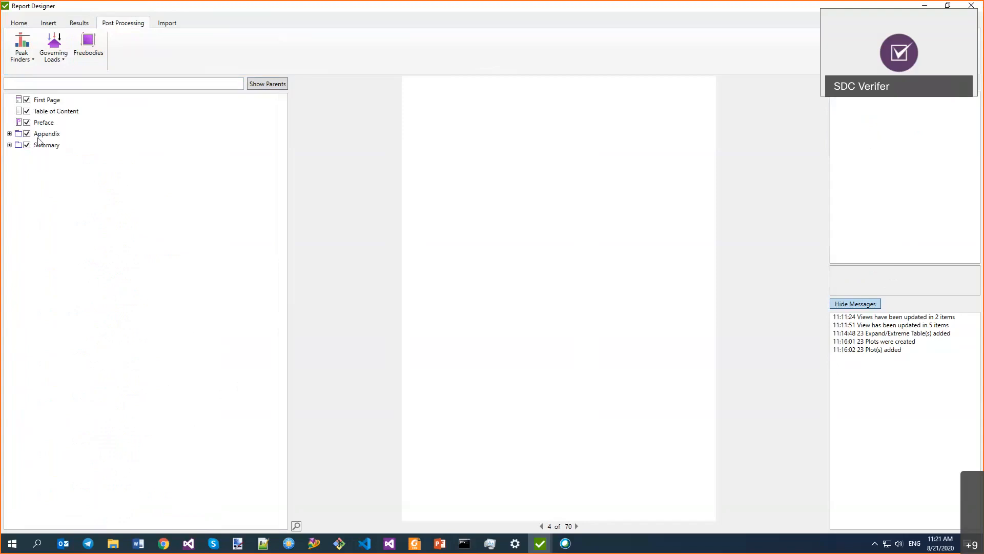
key("Delete")
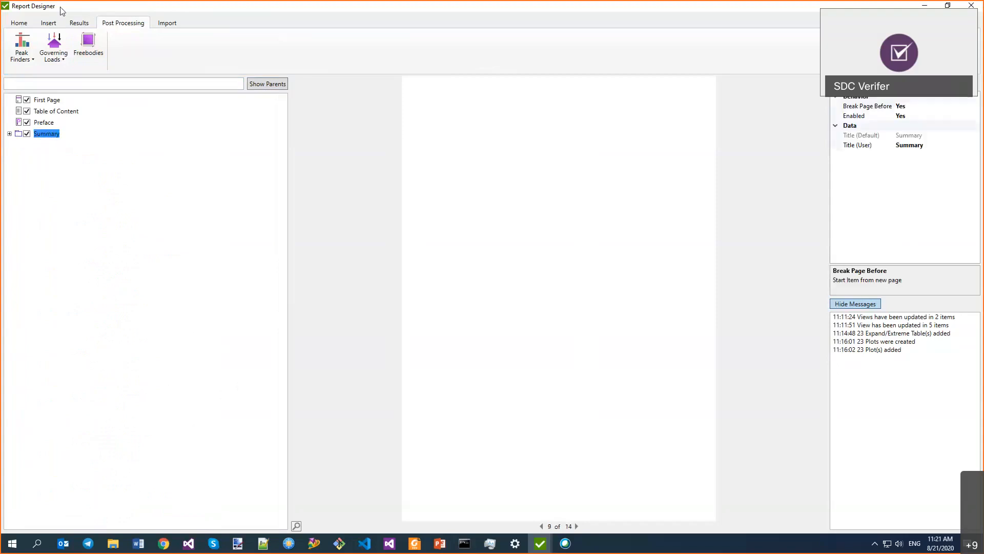
key("Delete")
Step: Start adding Extreme Stress load tables with the materials 1..steel and 2..Machine_house as selections
left_click(81, 23)
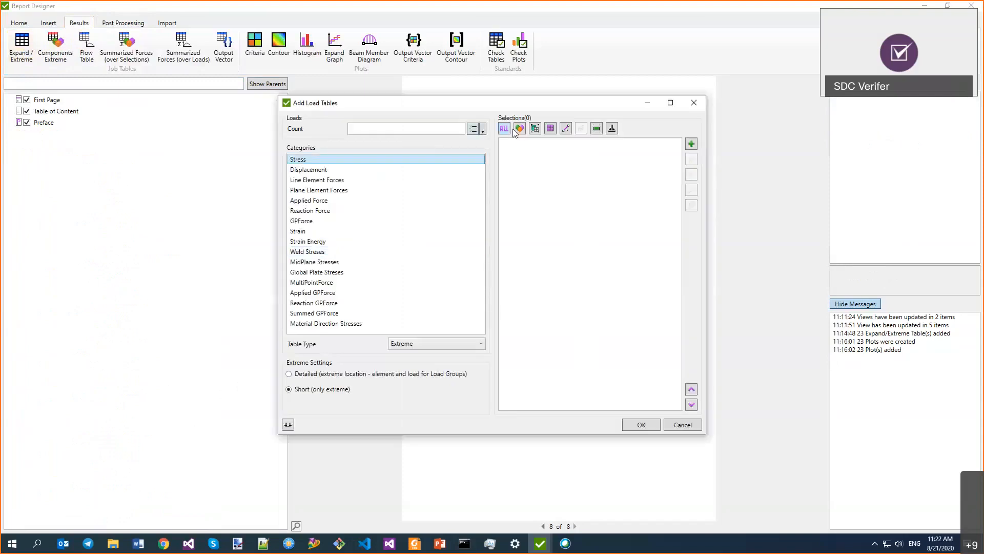
left_click(550, 128)
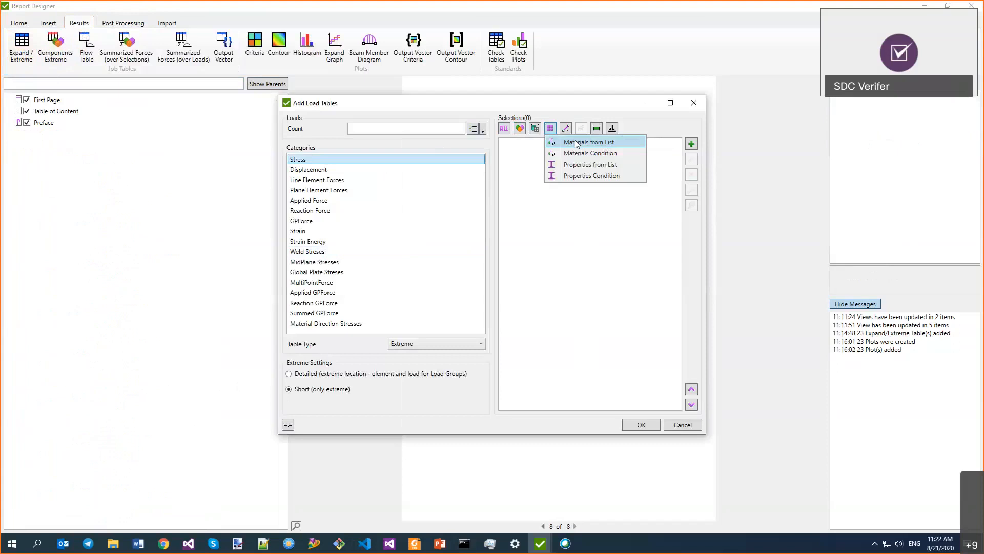
left_click(589, 142)
left_click(431, 209)
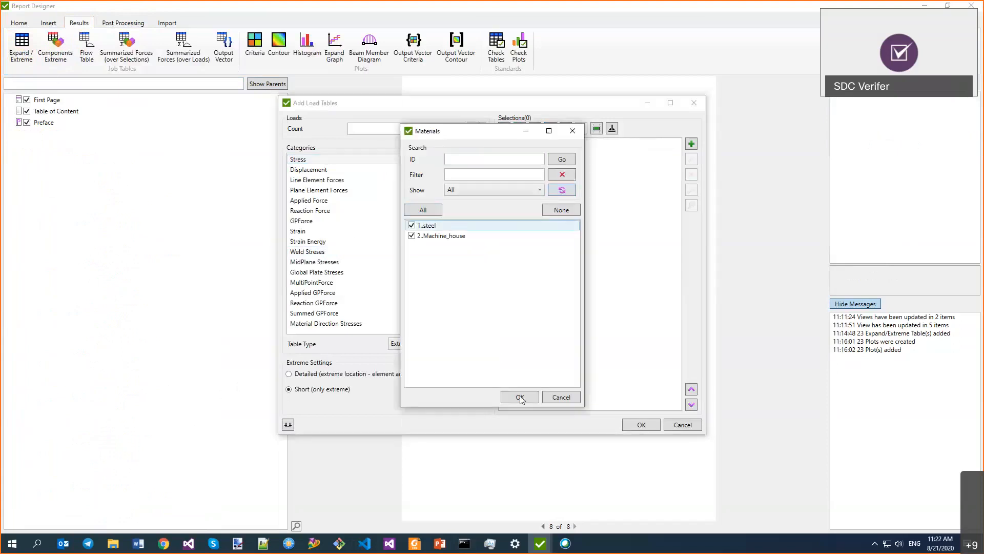
left_click(521, 395)
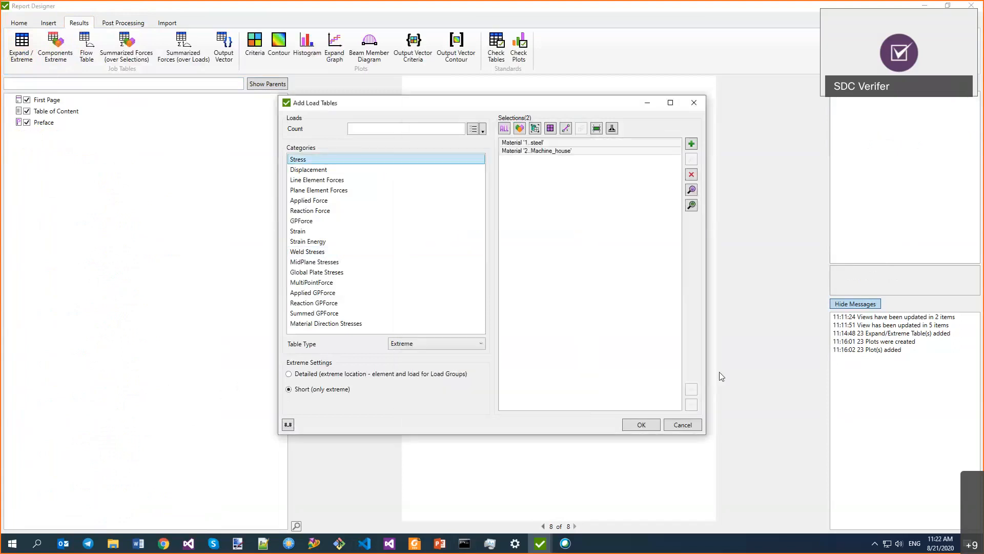
Step: Select all load sets of Job 1 for the tables and add them to the report
left_click(641, 425)
left_click(513, 309)
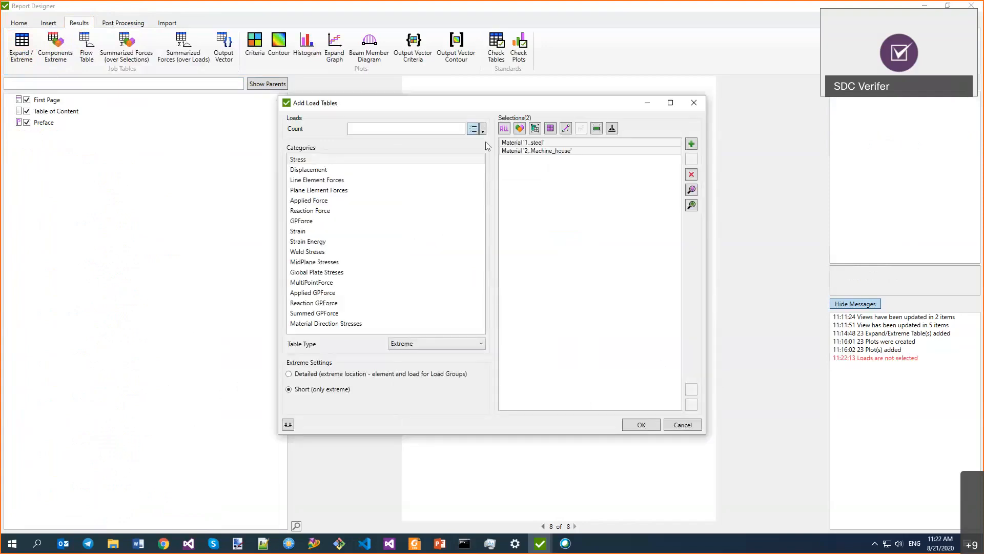
left_click(474, 129)
left_click(365, 193)
left_click(290, 207)
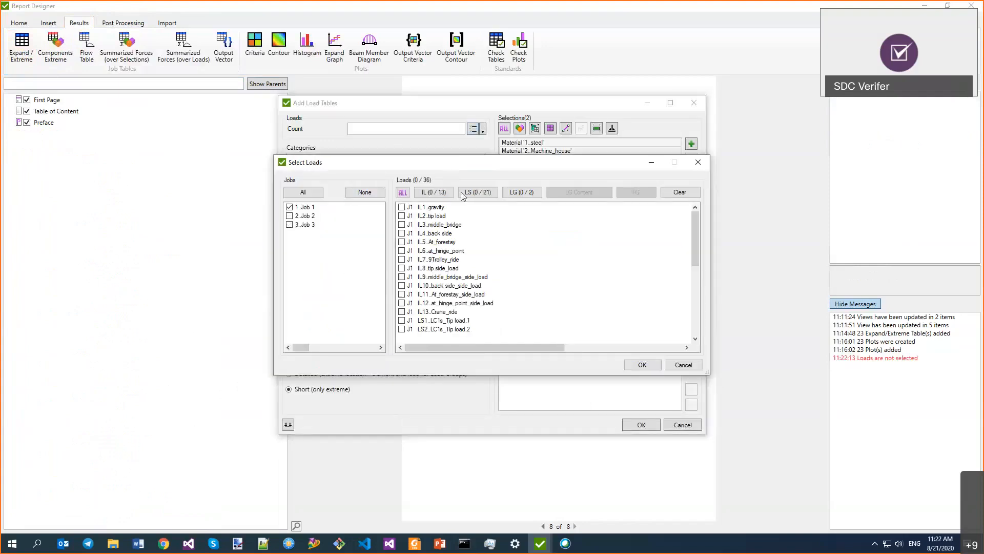
left_click(463, 194)
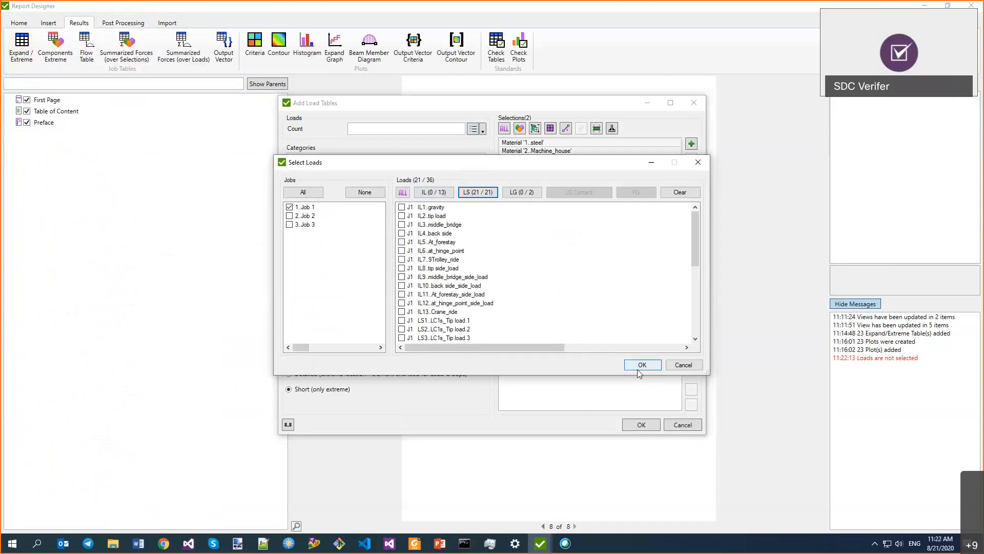
left_click(642, 365)
left_click(640, 425)
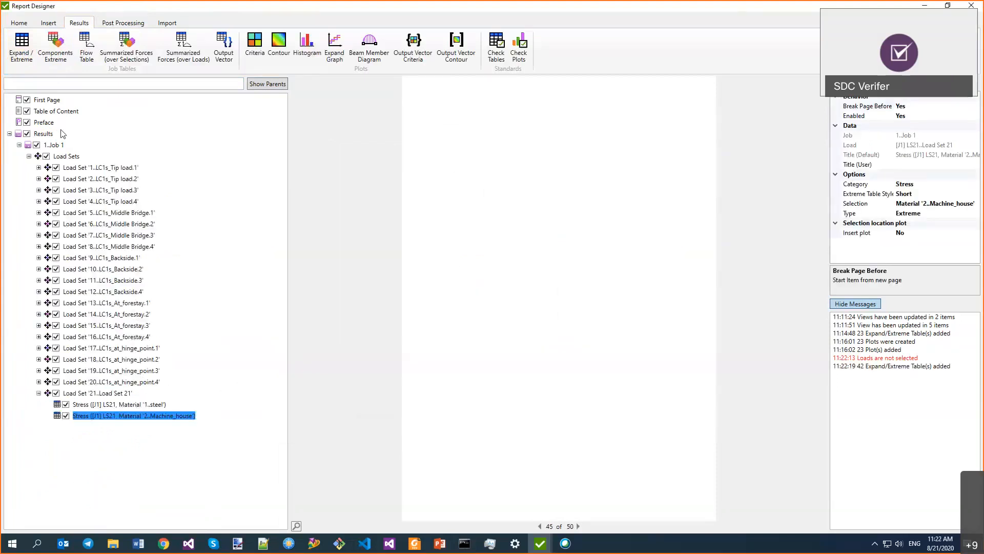
Step: Expand Load Set 1 to view its tables and set the report structure to group results over Selections
left_click(38, 167)
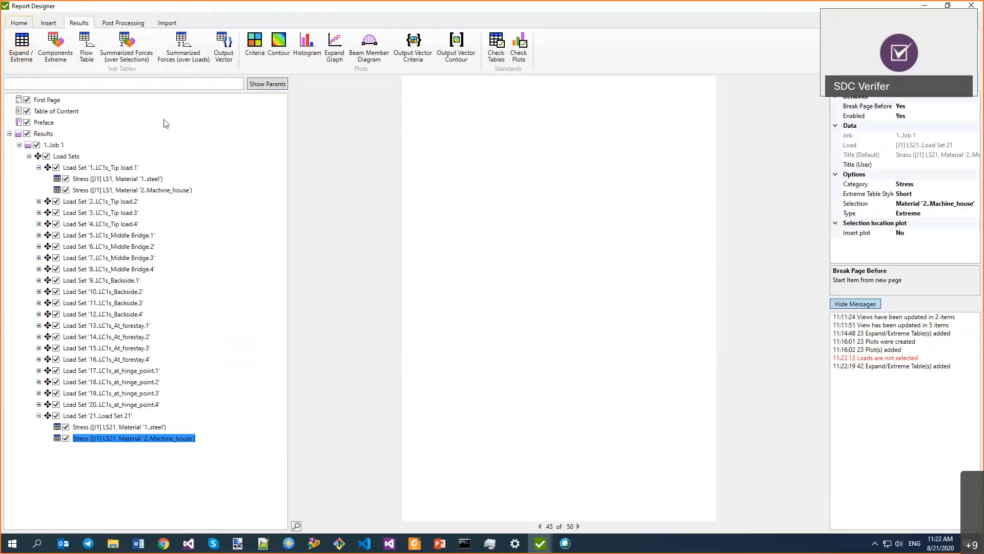
left_click(19, 23)
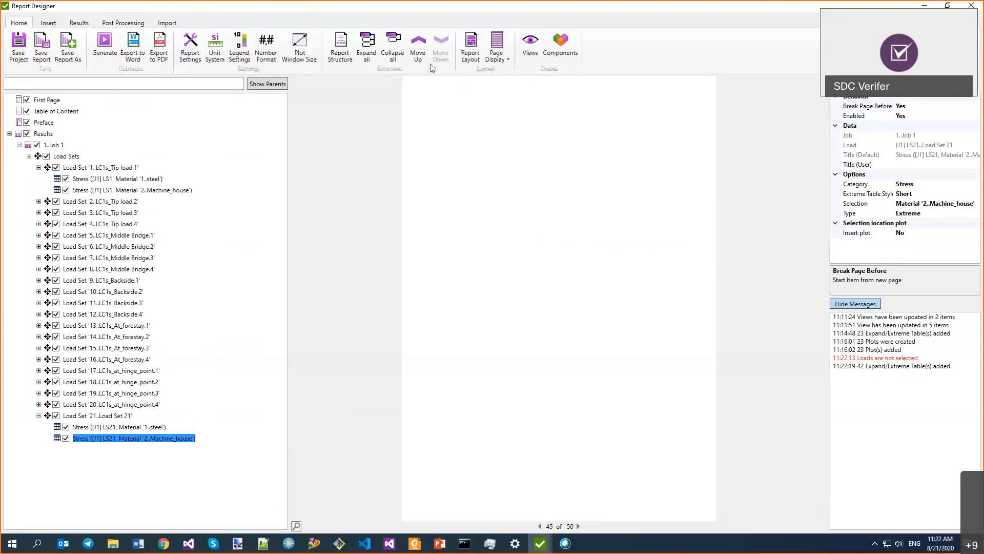
left_click(339, 62)
left_click(532, 250)
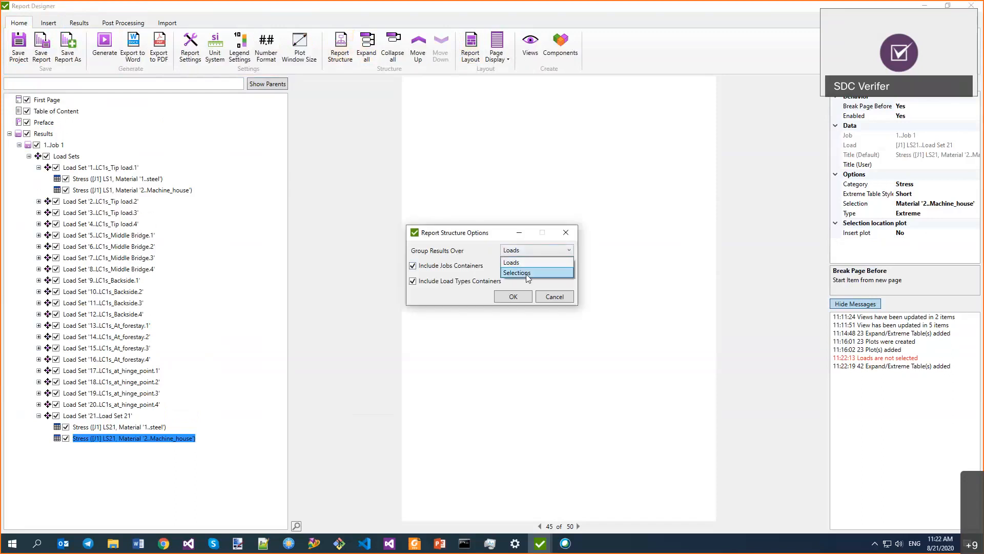
left_click(525, 297)
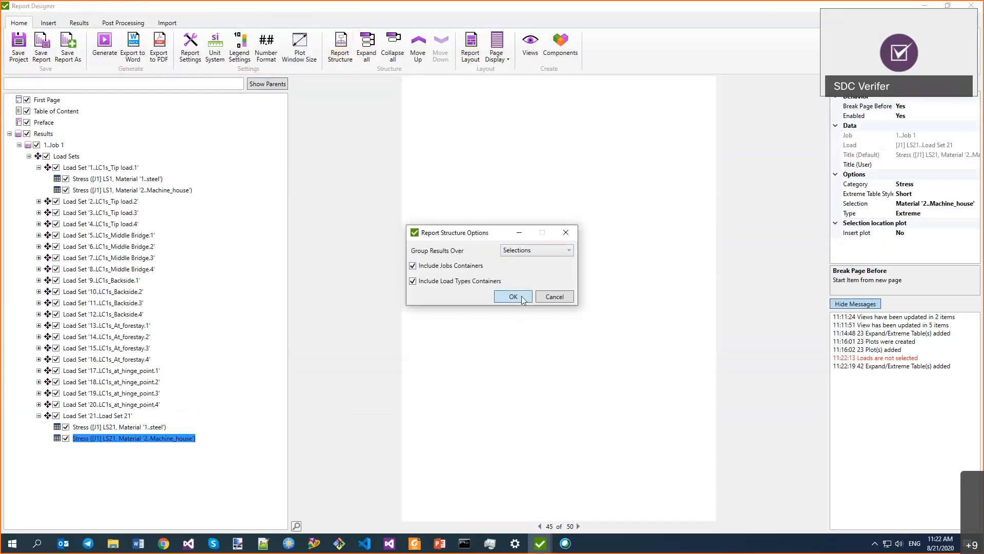
left_click(521, 300)
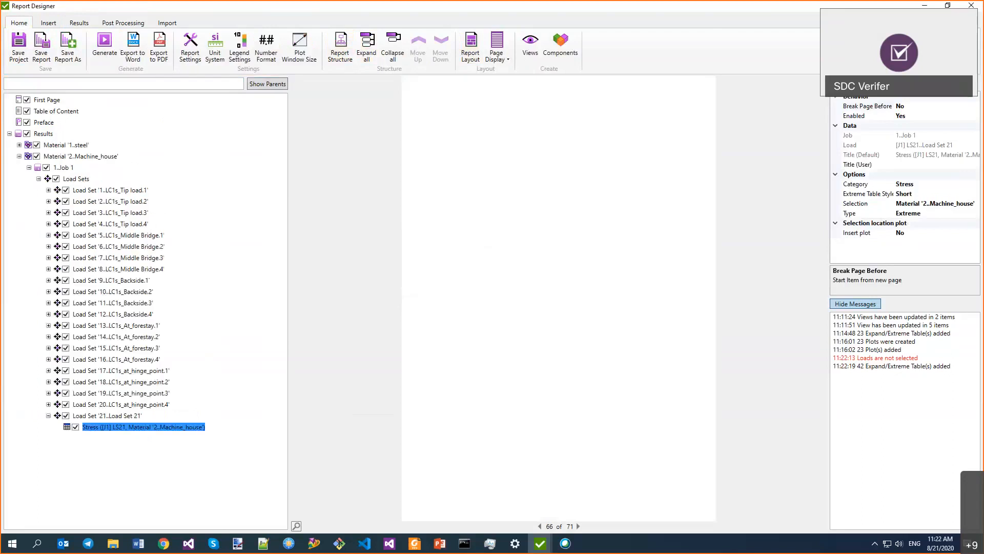
Step: Expand Load Set 1 under both Material 1..steel and Material 2..Machine_house to examine how their Stress tables are grouped
left_click(19, 156)
left_click(19, 145)
left_click(29, 156)
left_click(38, 167)
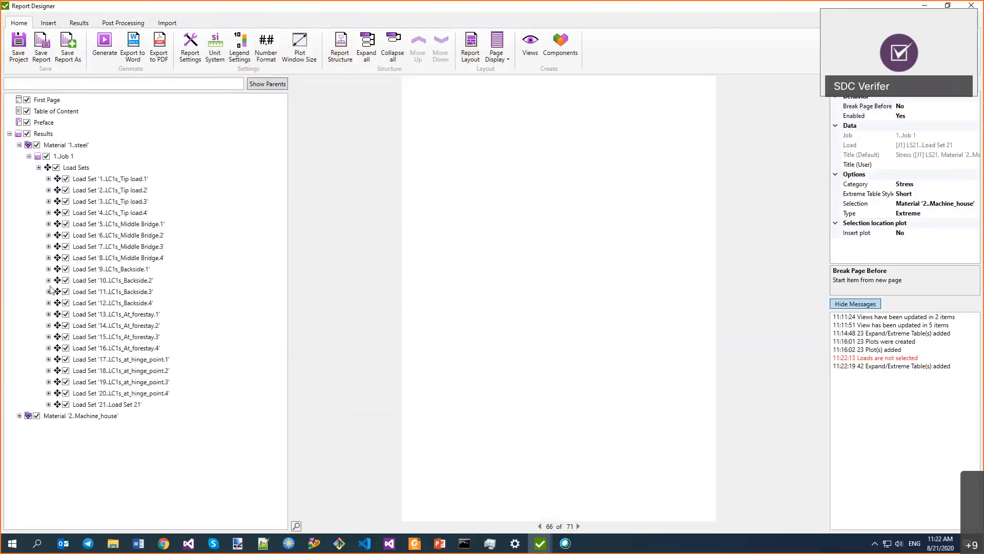
left_click(48, 178)
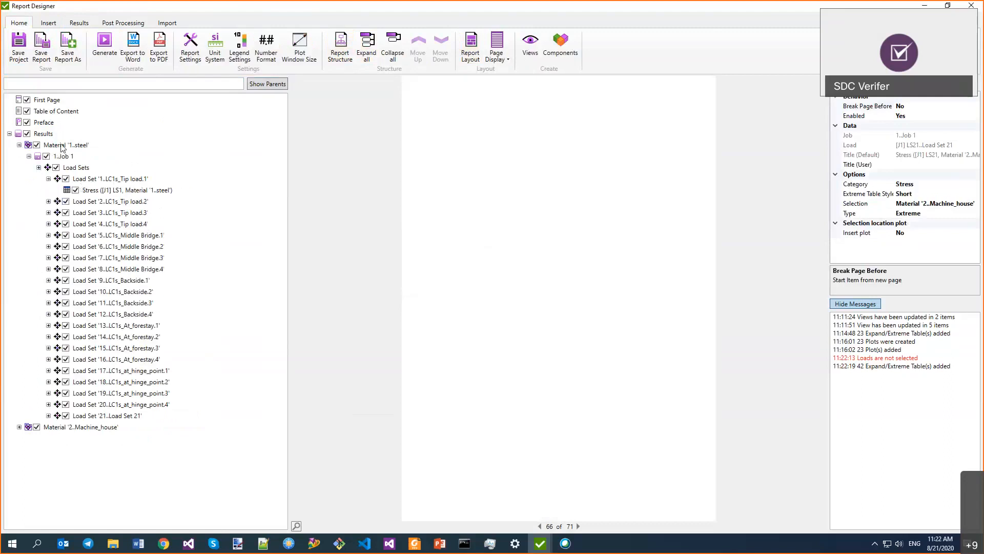
left_click(19, 426)
left_click(49, 460)
Step: Copy the Machine_house Stress table of Load Set 1 into Load Set 1 and Load Set 3 under Material 1..steel
left_click(119, 472)
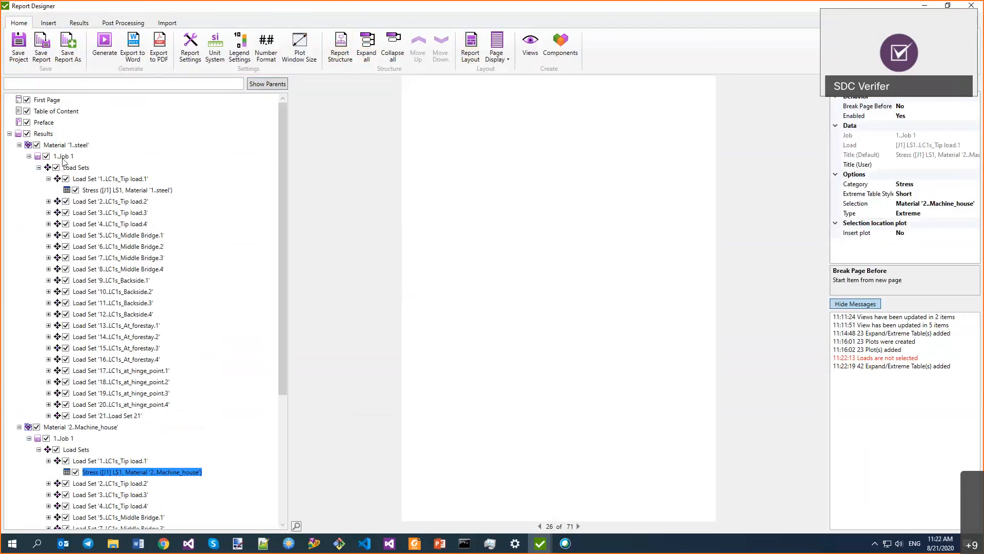
left_click(82, 178)
key("ctrl+v")
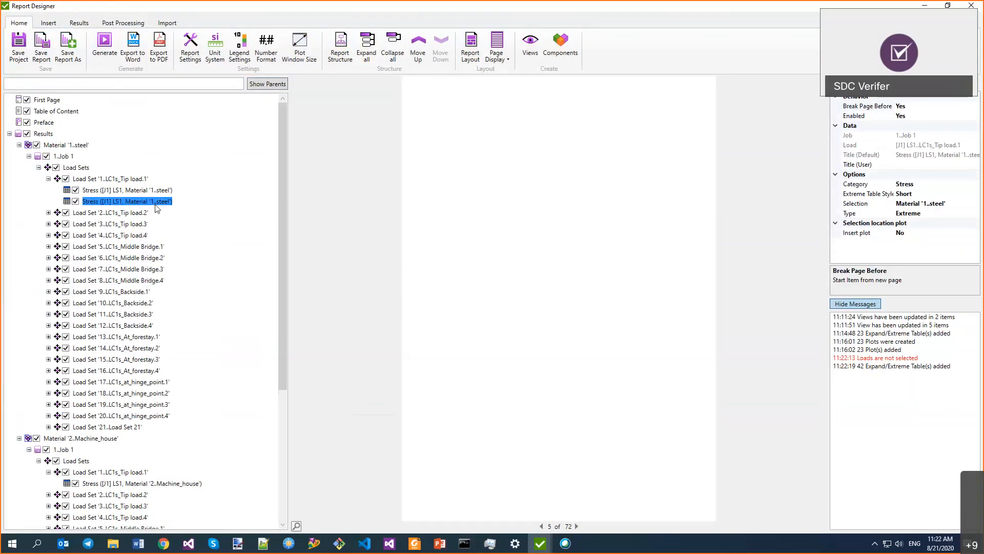
left_click(49, 224)
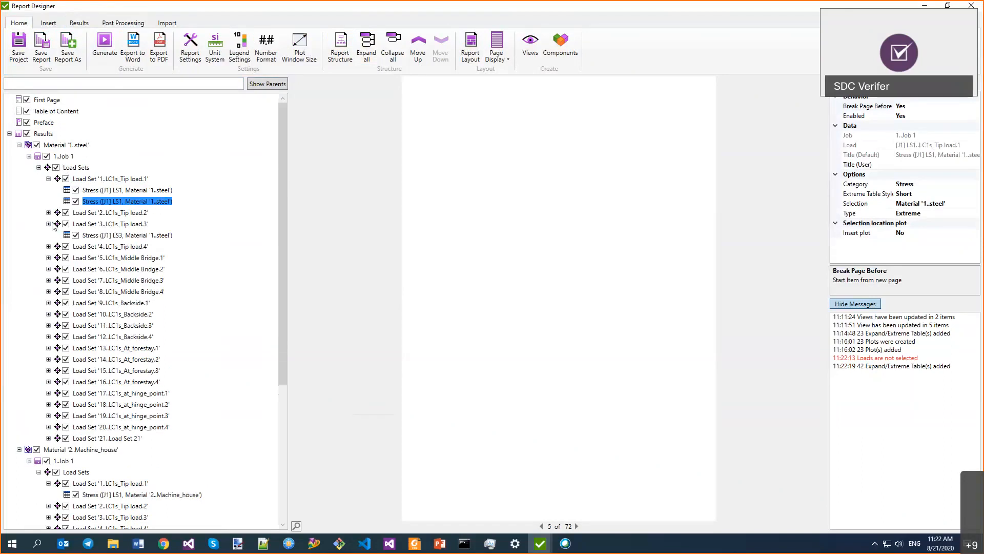
left_click(116, 224)
key("ctrl+v")
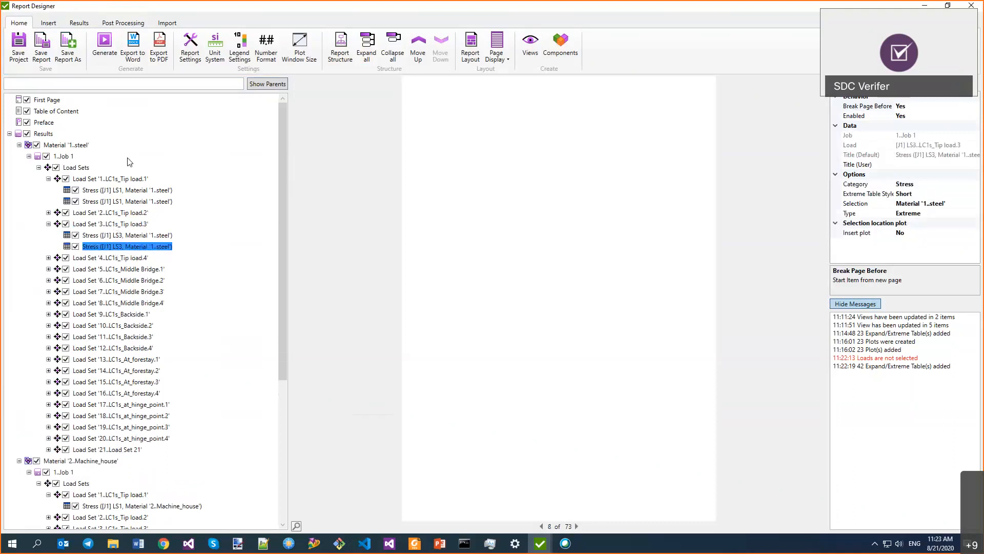
Step: Exclude the jobs and load types containers from the report structure and expand Load Set 1 under Material 1..steel
left_click(348, 53)
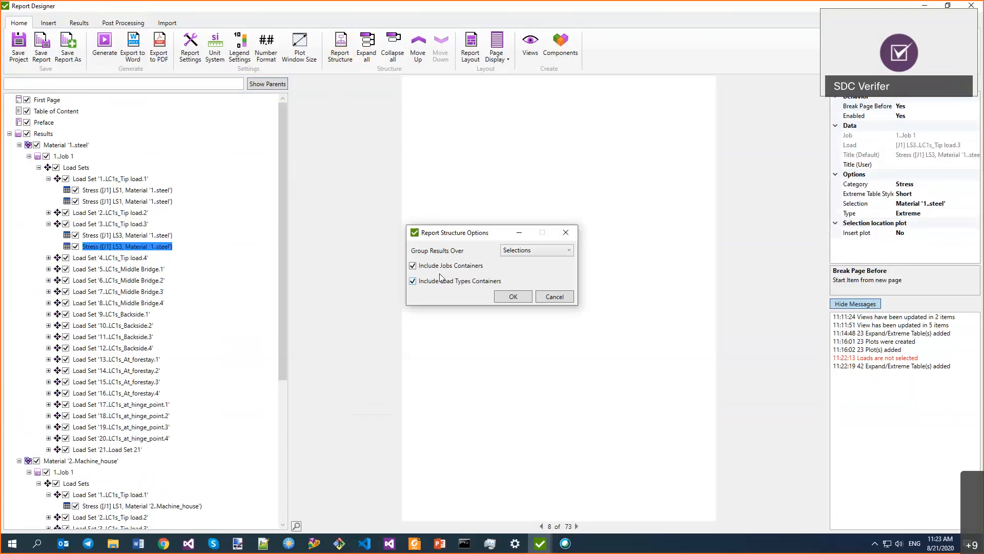
left_click(433, 282)
left_click(438, 267)
left_click(513, 297)
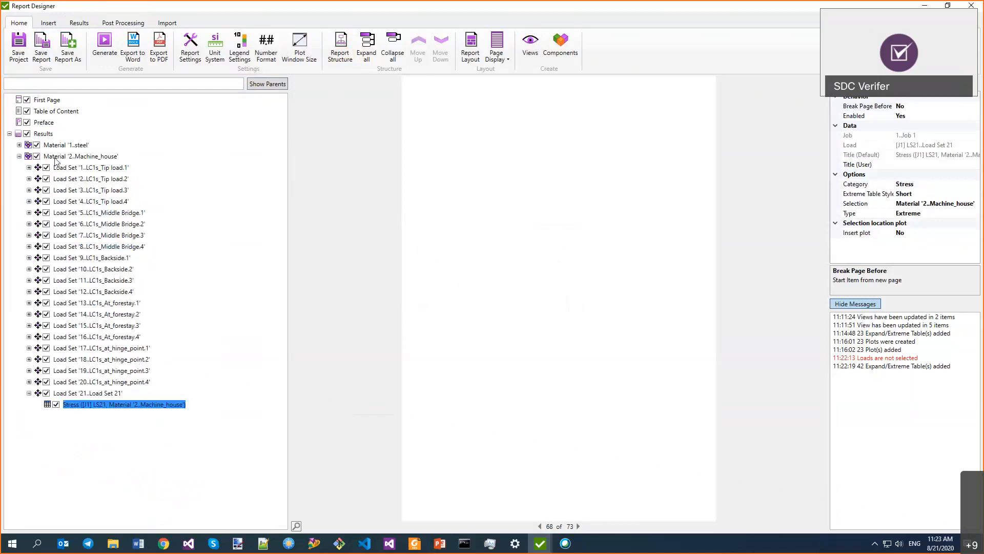
left_click(19, 145)
left_click(29, 156)
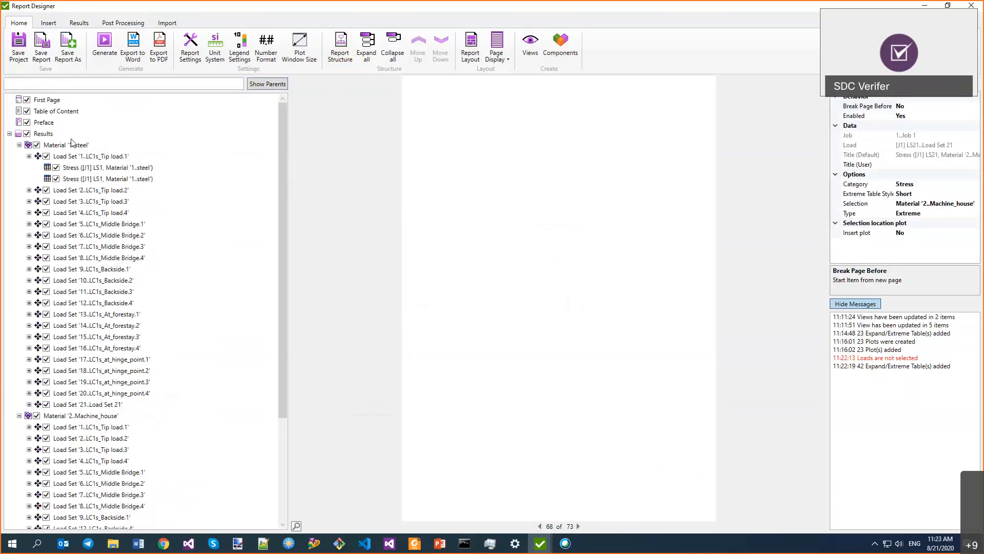
Step: Collapse the Material 2..Machine_house group and expand Load Set 2 under Material 1..steel to compare its tables with Load Set 1's
left_click(20, 145)
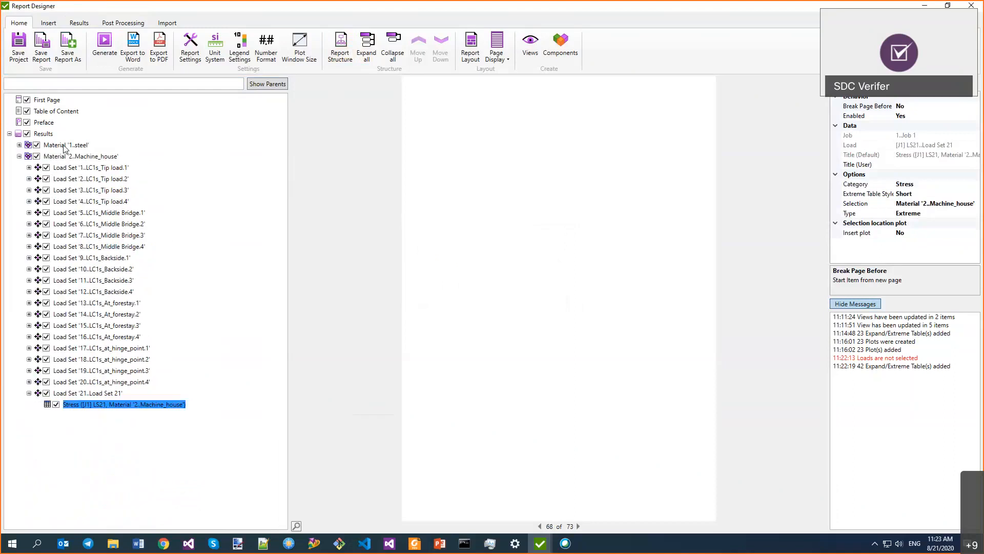
left_click(20, 156)
left_click(19, 145)
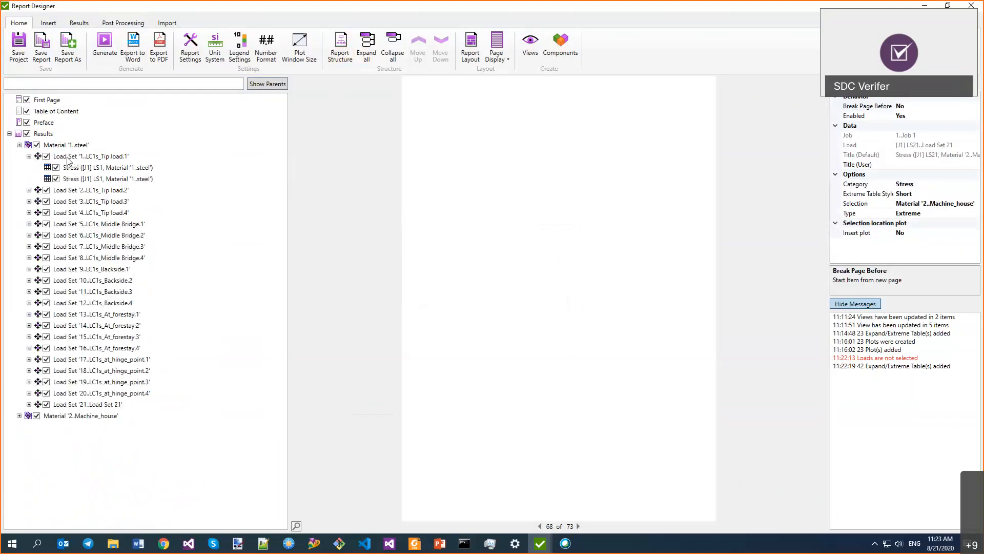
left_click(28, 190)
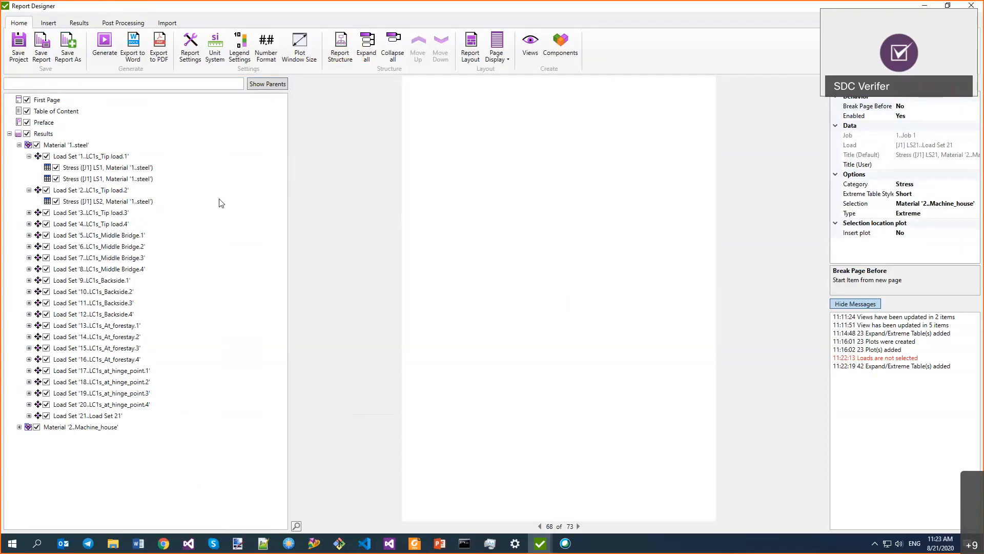
left_click(109, 167)
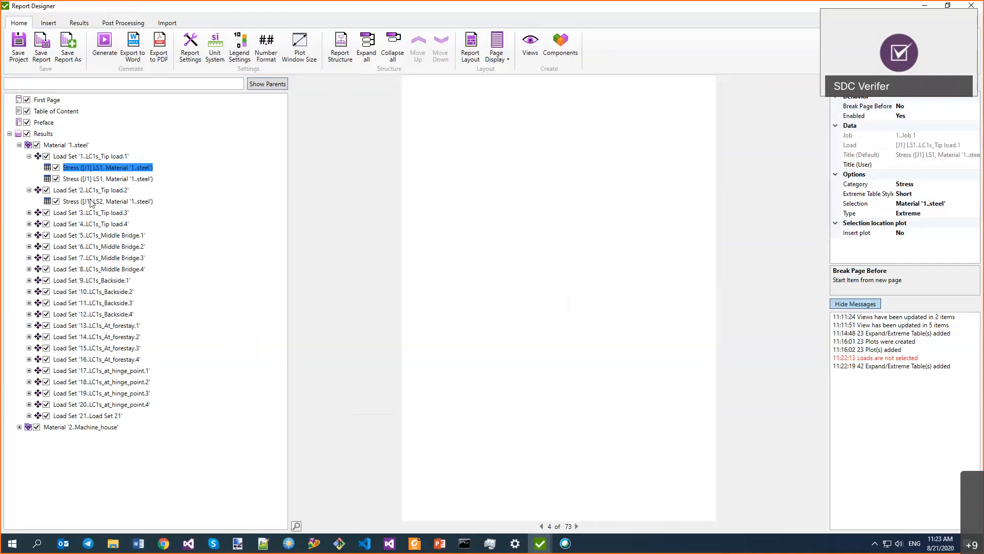
Step: Remove the selections grouping from the report structure and expand Load Set 1..LC1s_Tip load.1 to view its tables
left_click(340, 47)
left_click(533, 251)
left_click(517, 271)
left_click(513, 297)
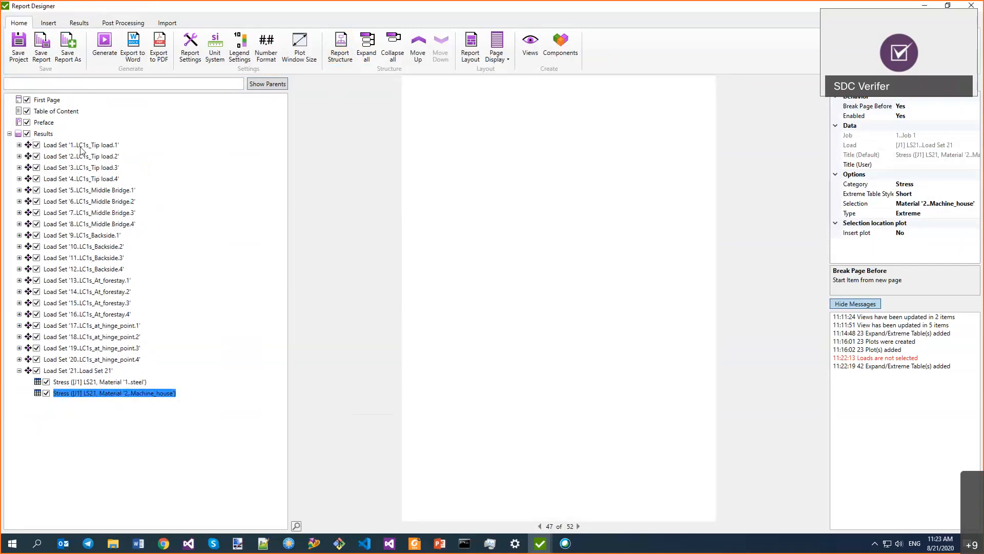
left_click(81, 146)
double_click(82, 146)
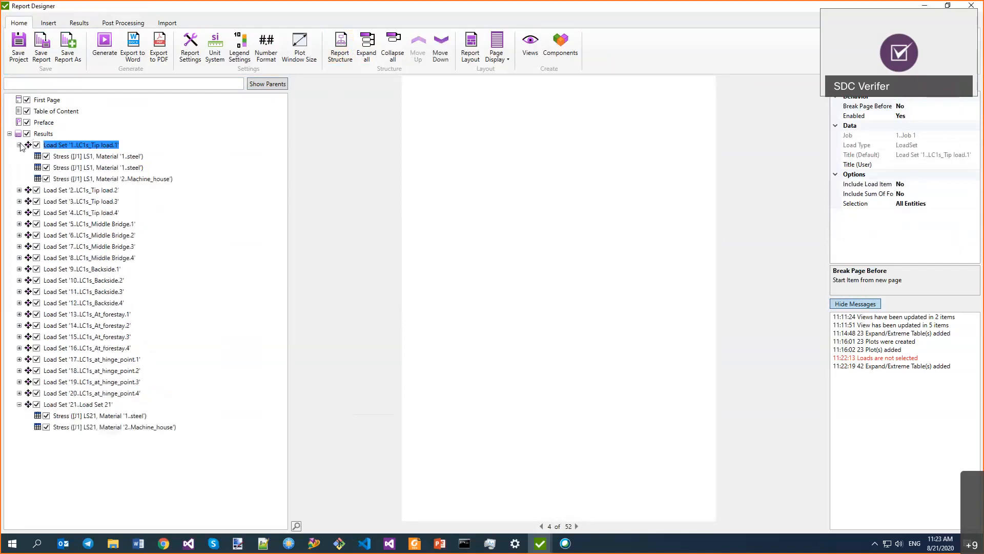
right_click(99, 145)
mouse_move(142, 256)
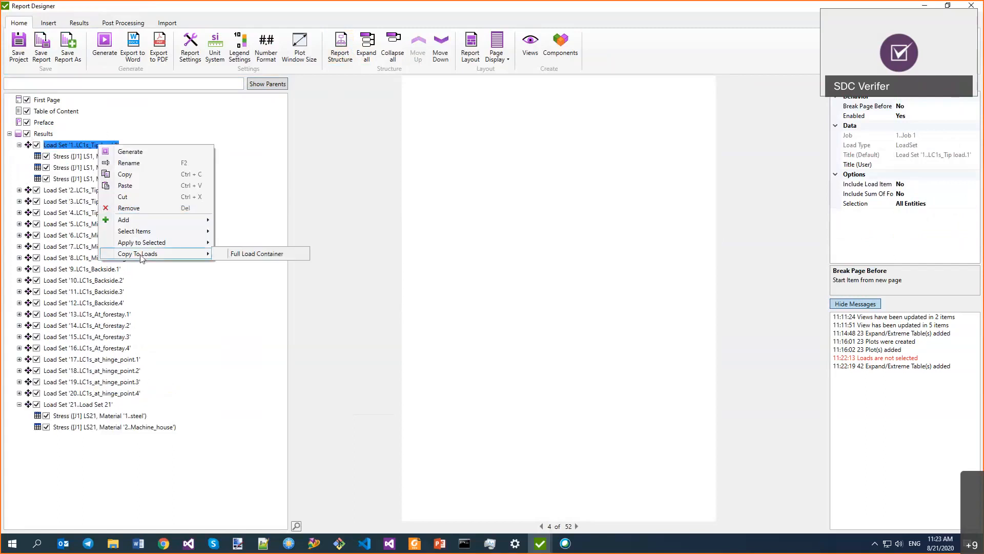
key("Escape")
key("Escape")
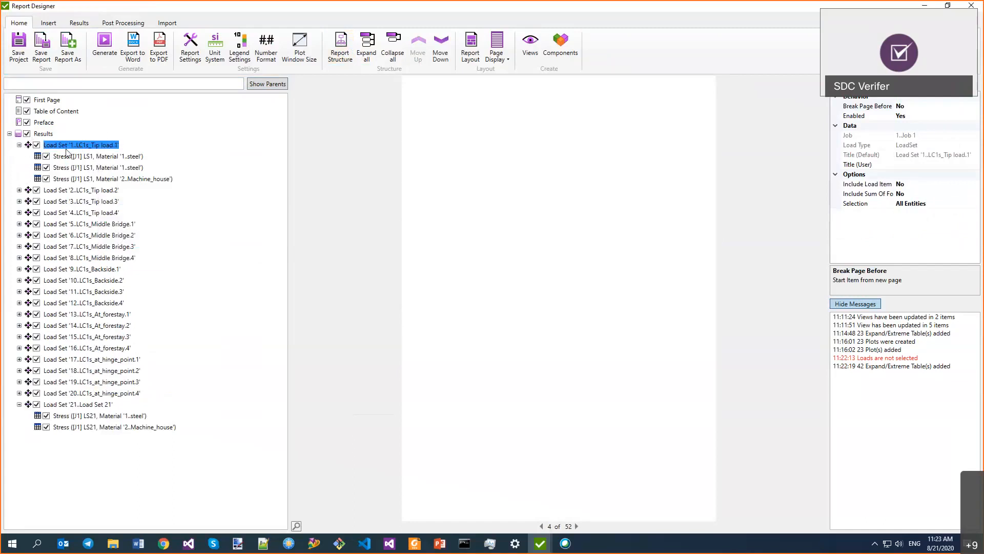
Step: Add a Text item to Load Set 1..LC1s_Tip load.1
right_click(68, 146)
mouse_move(125, 220)
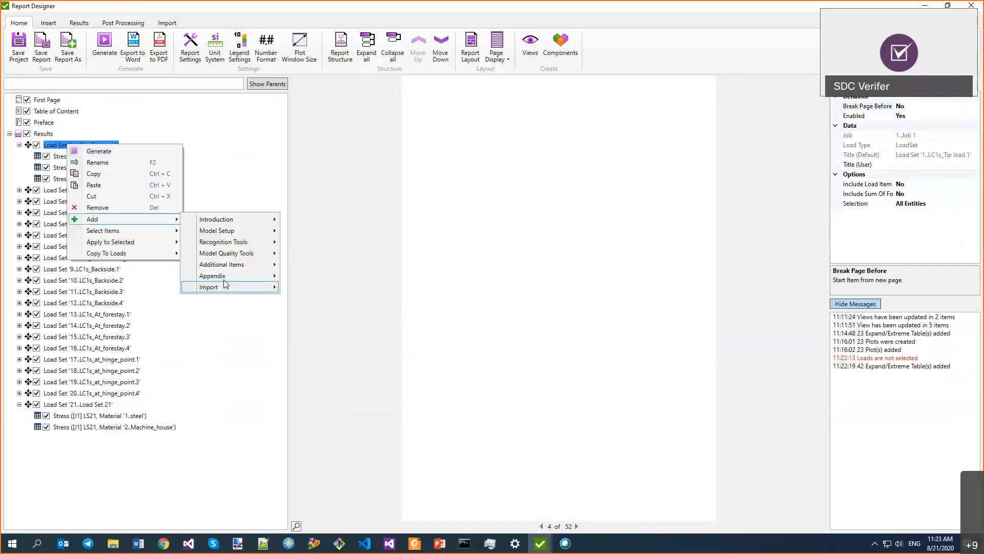
mouse_move(226, 266)
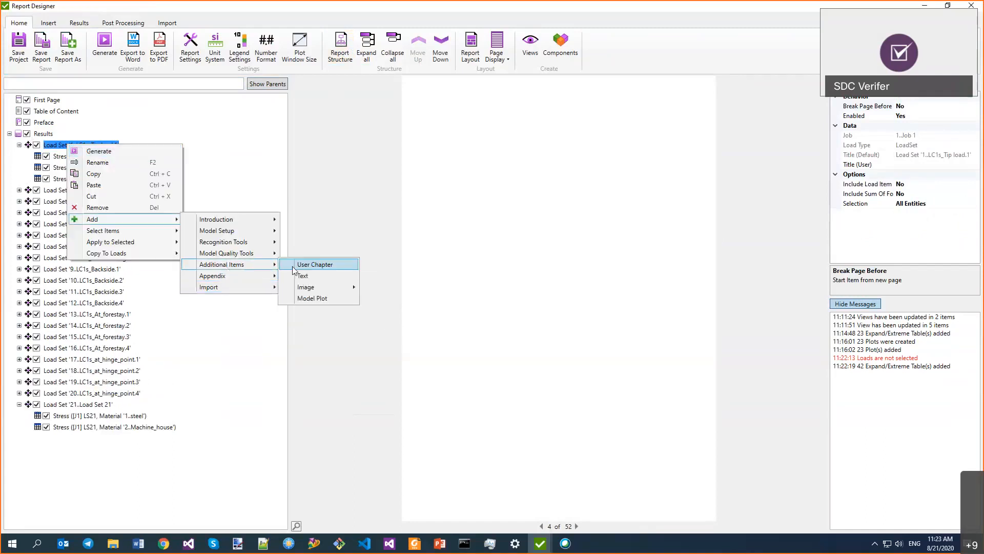
left_click(306, 272)
Step: Copy the full container of Load Set 1 to individual loads IL1 gravity, IL2 tip load and IL3 middle_bridge of Job 1
right_click(65, 148)
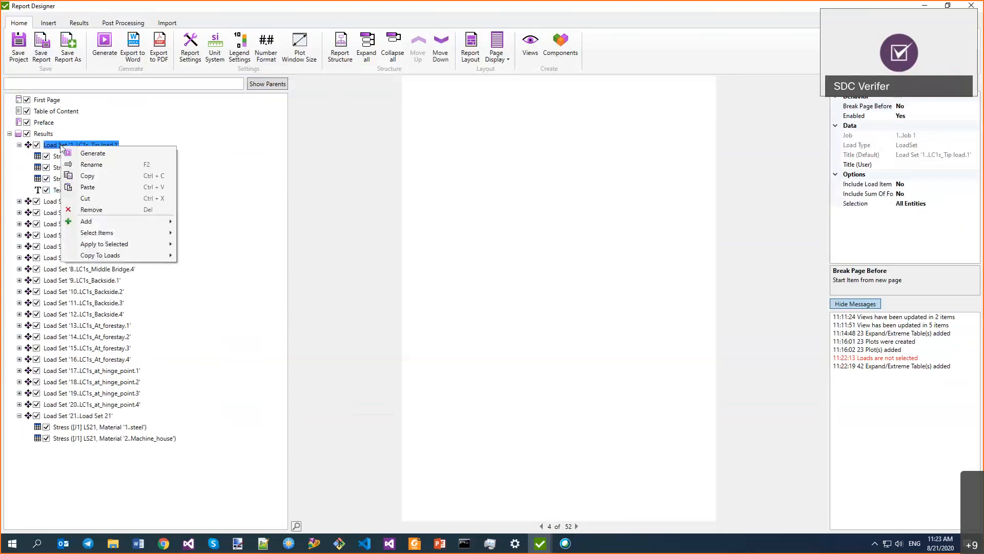
left_click(62, 147)
right_click(62, 147)
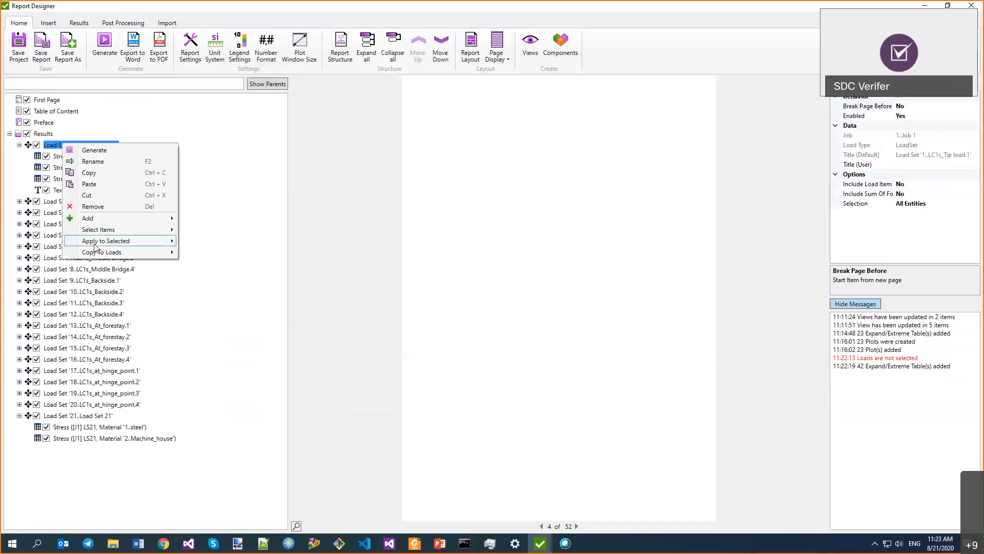
mouse_move(96, 253)
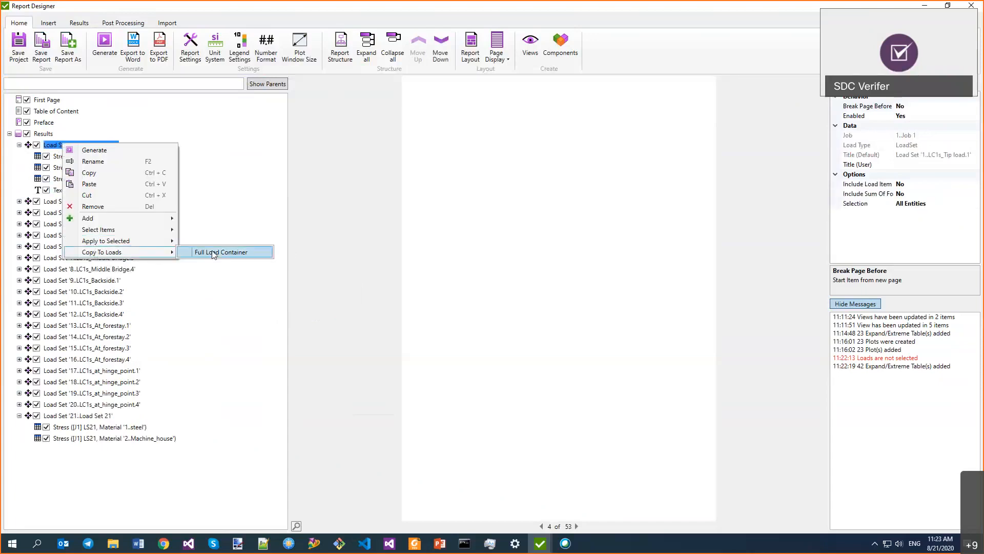
left_click(236, 252)
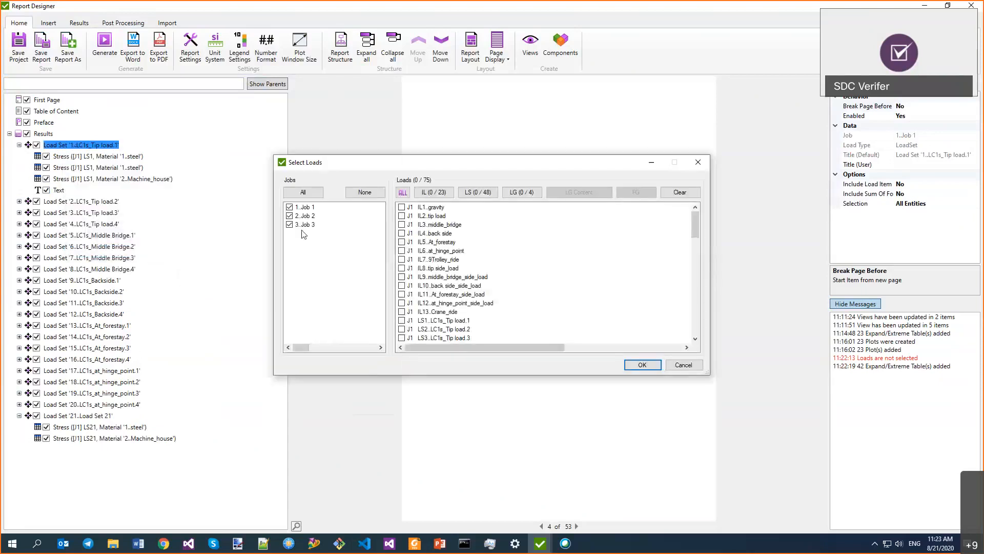
left_click(402, 216)
left_click(403, 216)
left_click(403, 224)
left_click(642, 365)
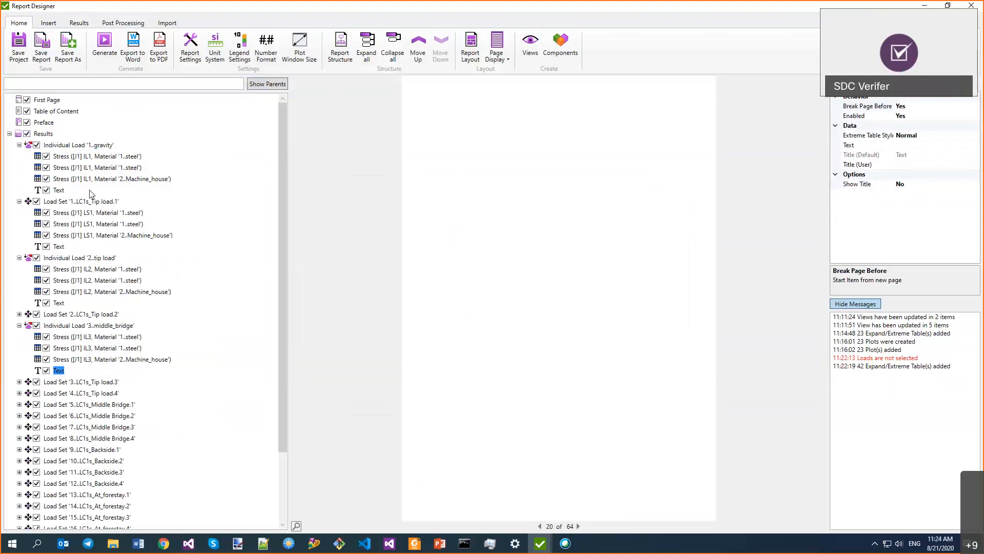
Step: Add a user chapter named Summary to Individual Load 1..gravity
right_click(73, 146)
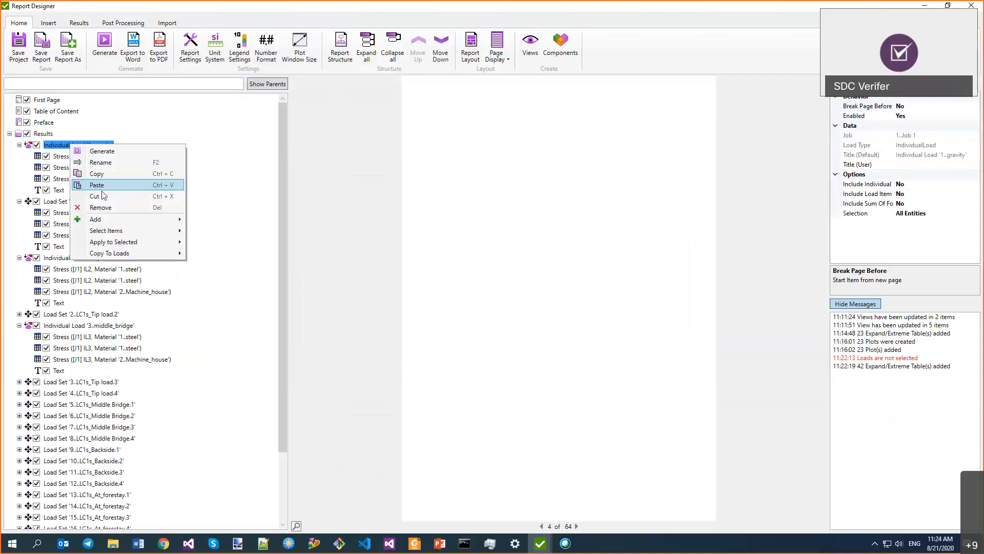
mouse_move(105, 247)
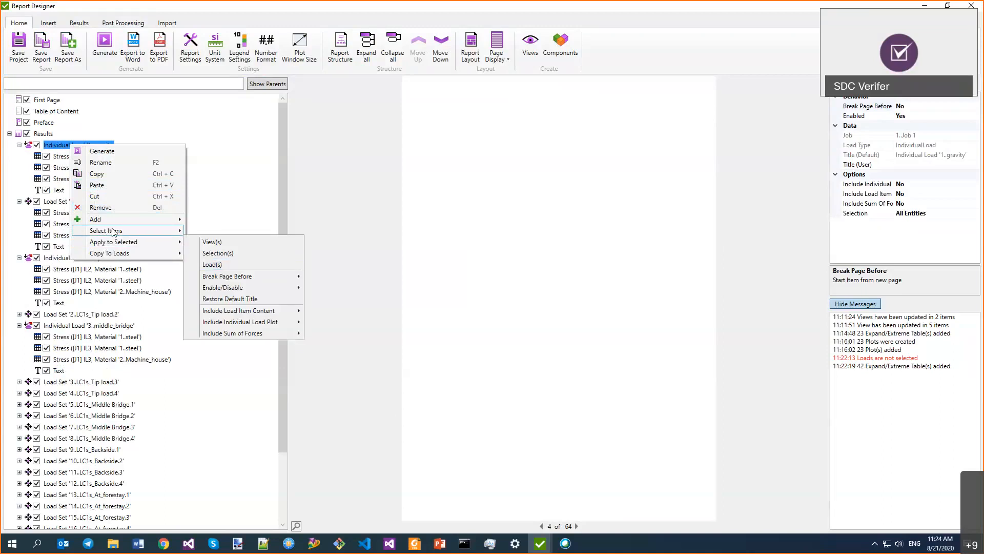
mouse_move(154, 219)
mouse_move(228, 267)
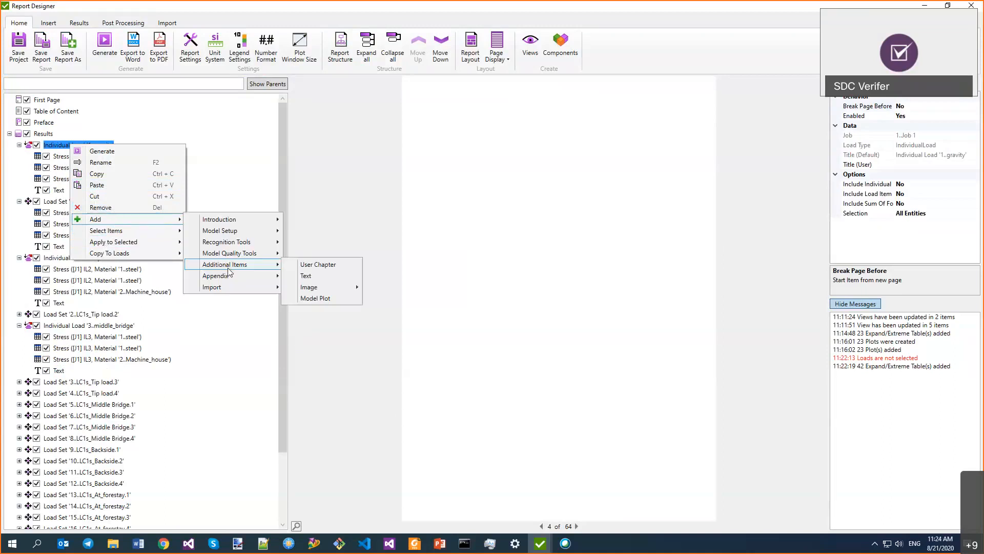
left_click(314, 264)
type("Summary")
key("Return")
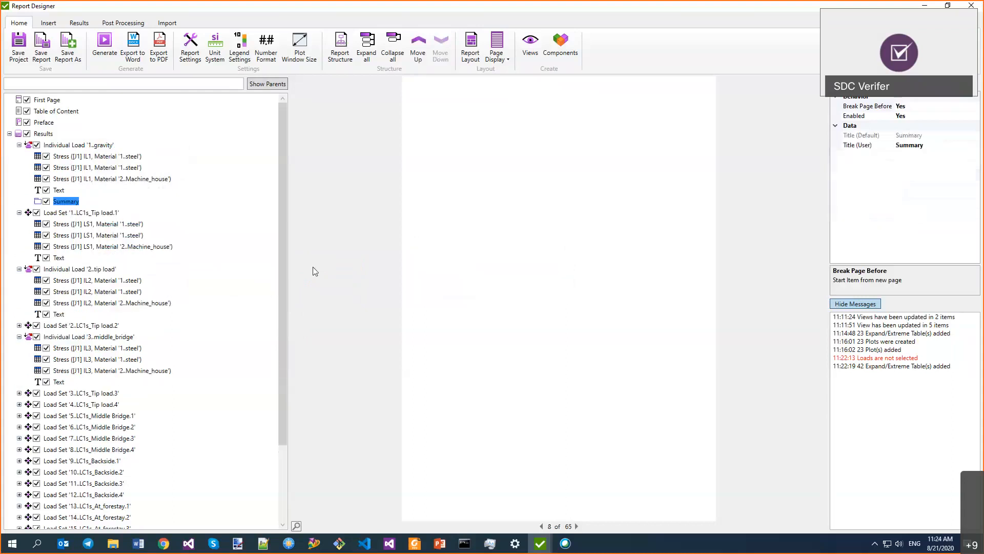
Step: Move the second steel Stress table and the Machine_house Stress table of Individual Load 1..gravity into its Summary chapter
left_click(60, 168)
left_click(61, 179, "shift")
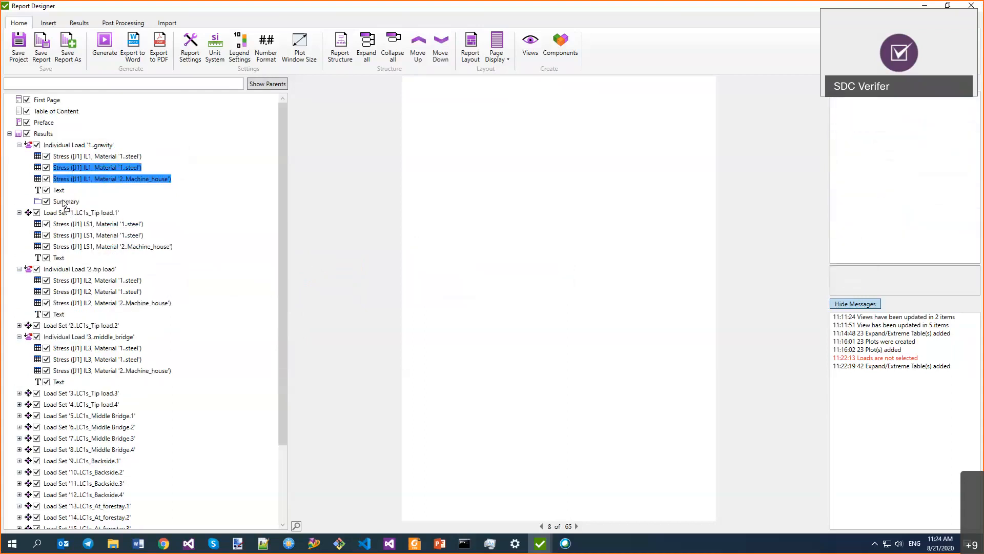
left_click_drag(65, 203, 65, 201)
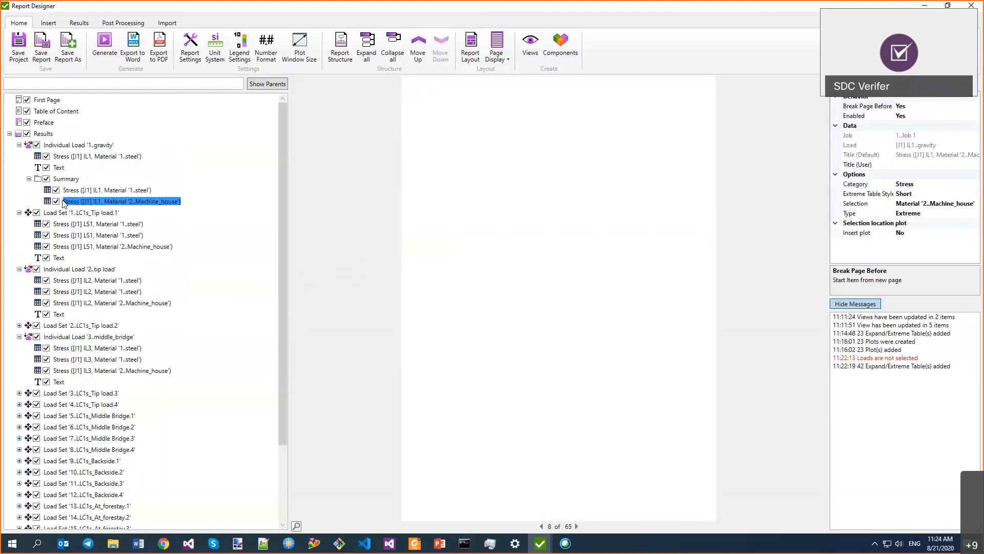
Step: Copy the full container of Individual Load 1..gravity to individual loads IL4 back side, IL5 At_forestay and IL6 at_hinge_point of Job 1
right_click(61, 145)
mouse_move(91, 252)
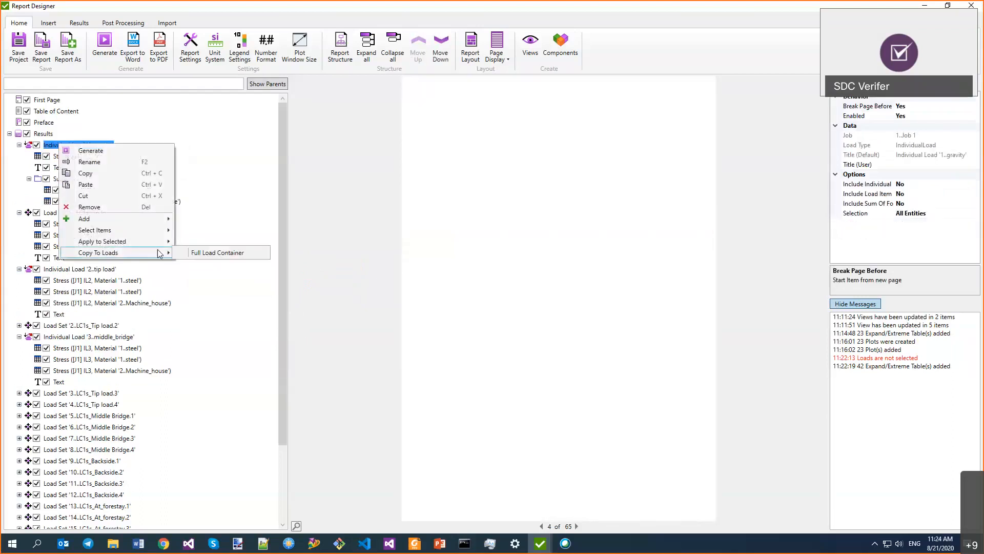
left_click(221, 252)
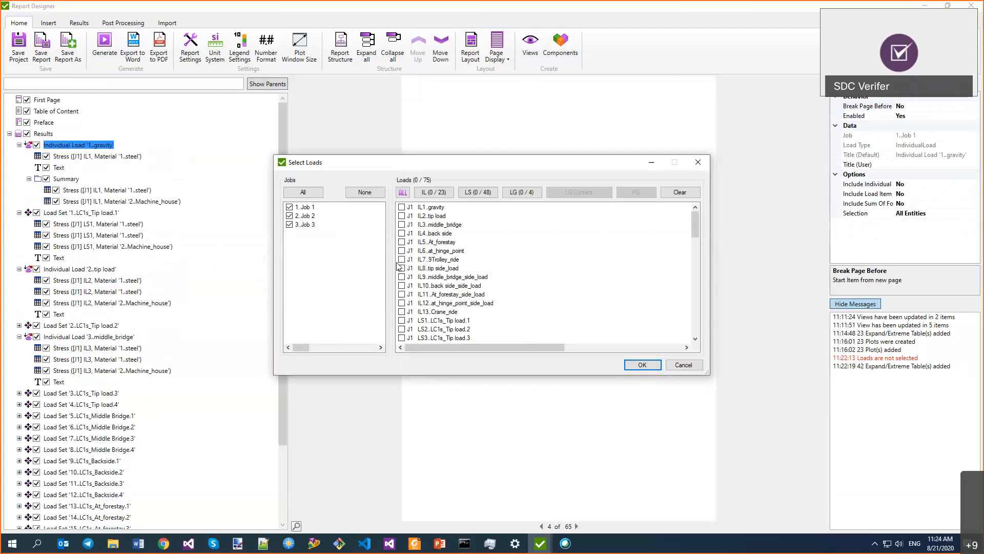
left_click(402, 233)
left_click(643, 365)
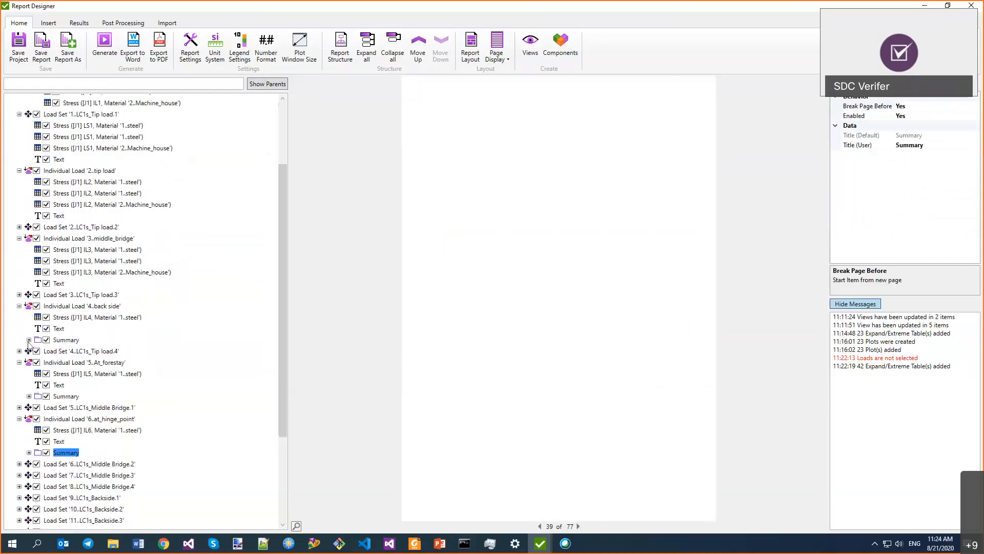
Step: Expand the Summary chapter under Individual Load 4..back side to check its copied Stress tables
left_click(29, 340)
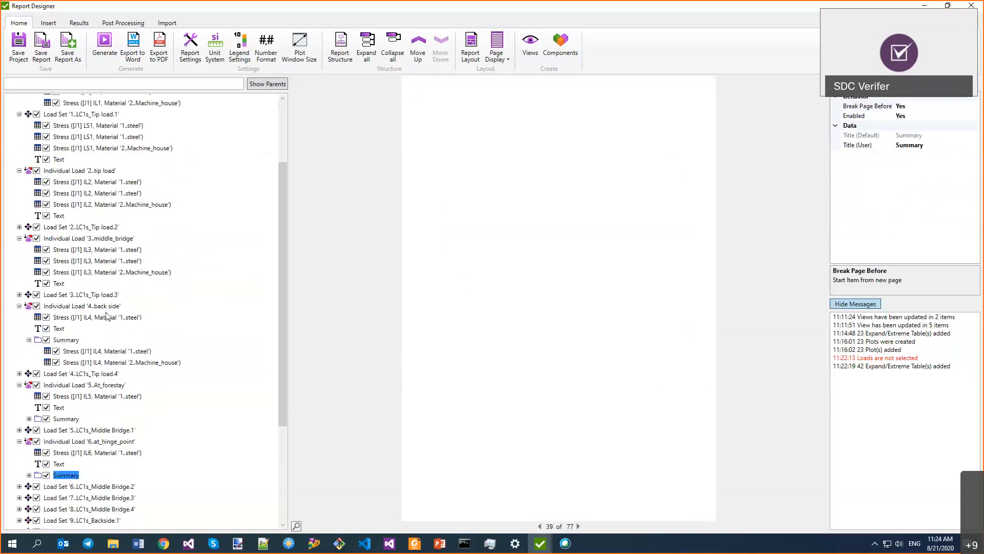
left_click(85, 308)
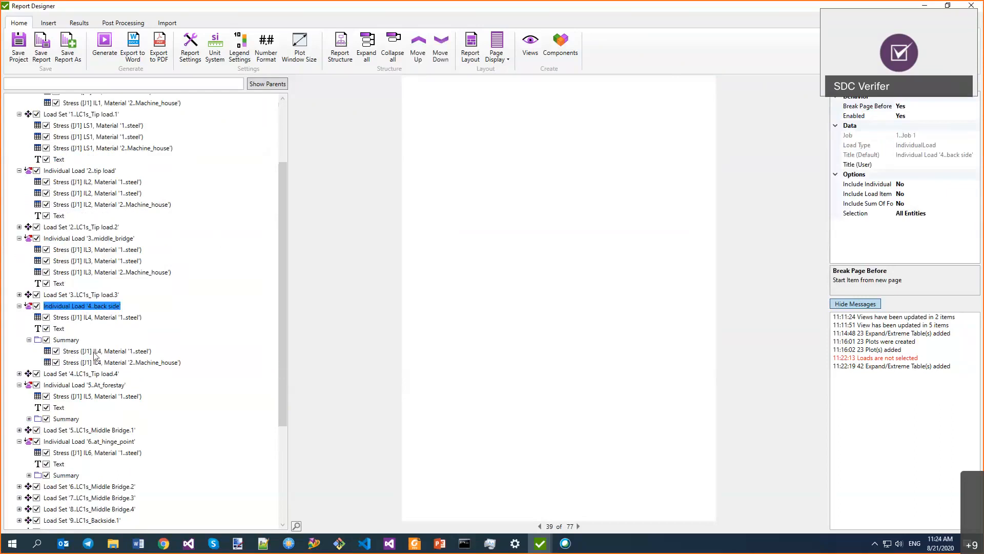
scroll(76, 256, "up", 3)
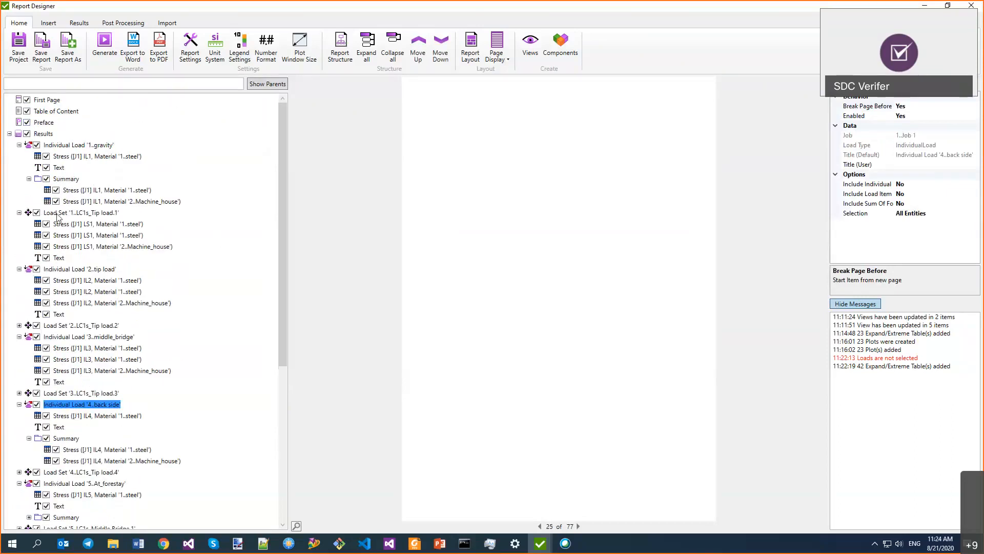
left_click(62, 146)
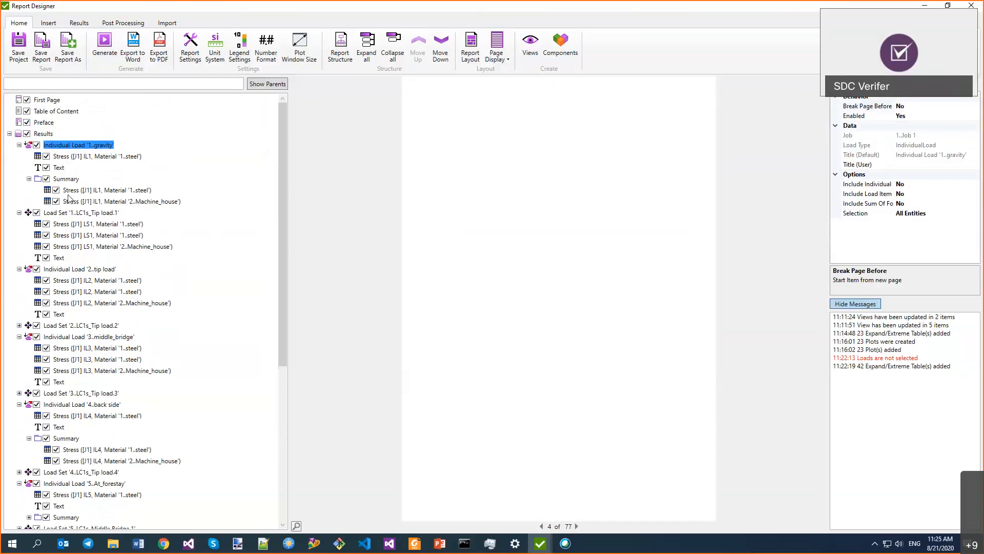
right_click(73, 149)
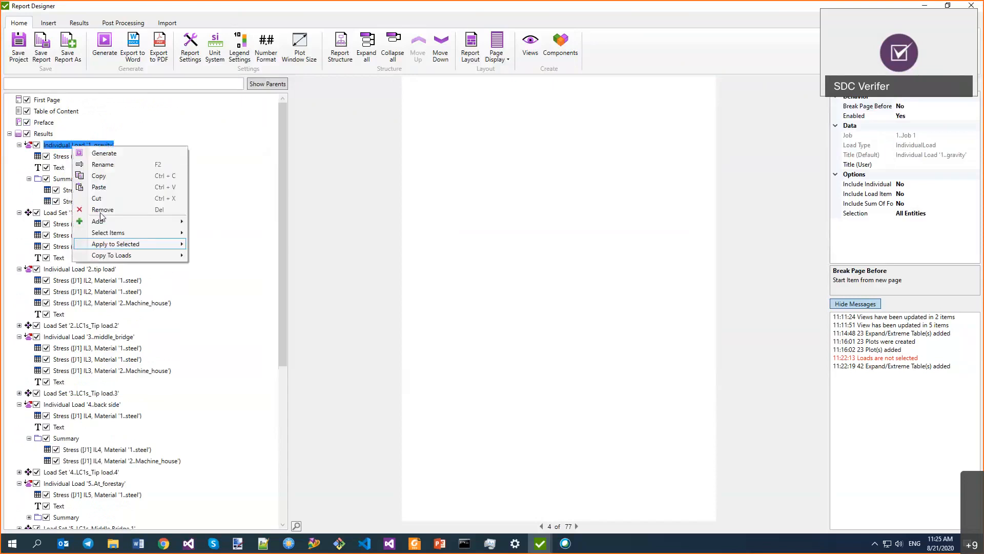
mouse_move(154, 255)
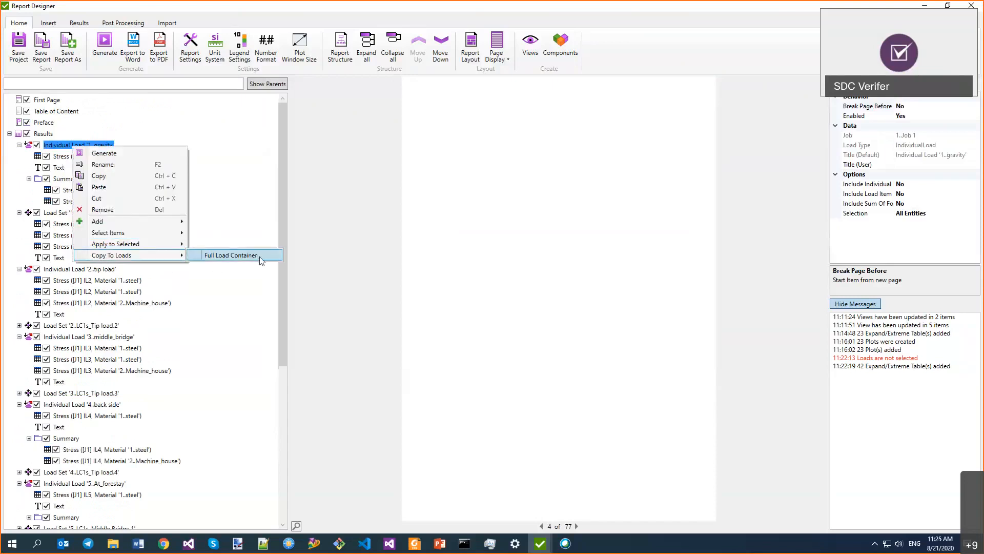
left_click(241, 255)
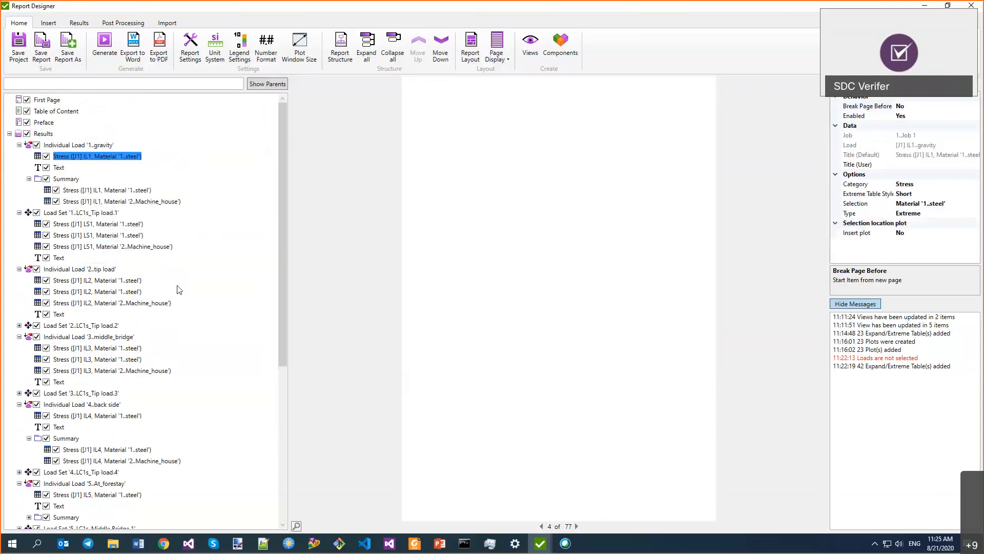
Step: Select the first steel Stress tables under both Individual Load 1..gravity and Load Set 1..LC1s_Tip load.1
left_click(105, 226, "ctrl")
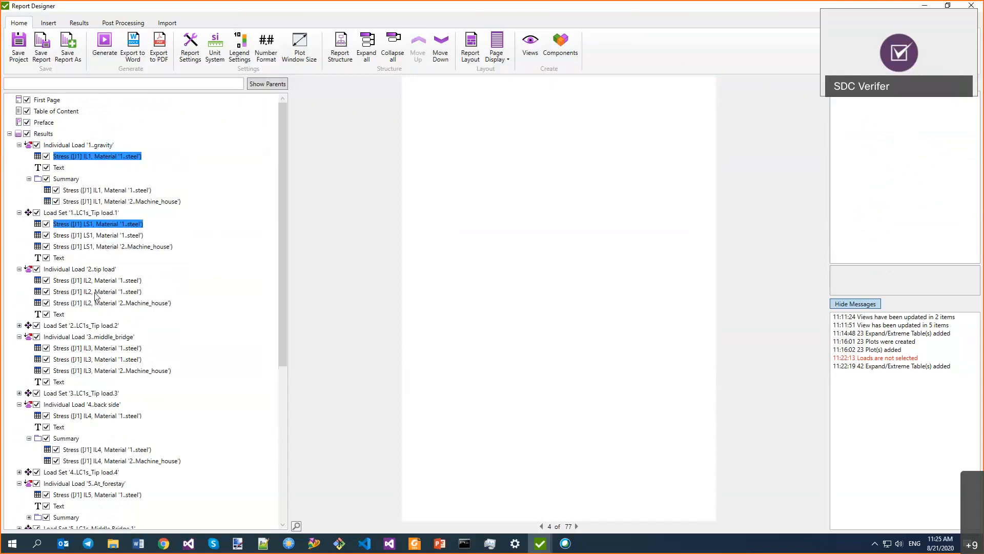
Step: Copy the four selected stress tables from IL1, LS1 and IL2 to Job 3's LS7..LC1s_Middle Bridge.3 and LG1..Overall loads
left_click(97, 234, "ctrl")
left_click(93, 291, "ctrl")
right_click(92, 291)
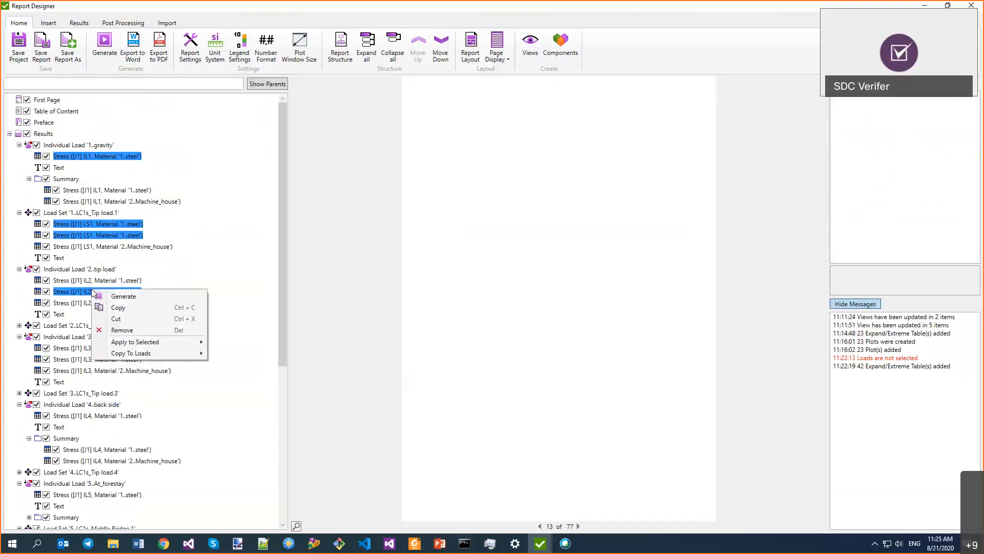
mouse_move(150, 357)
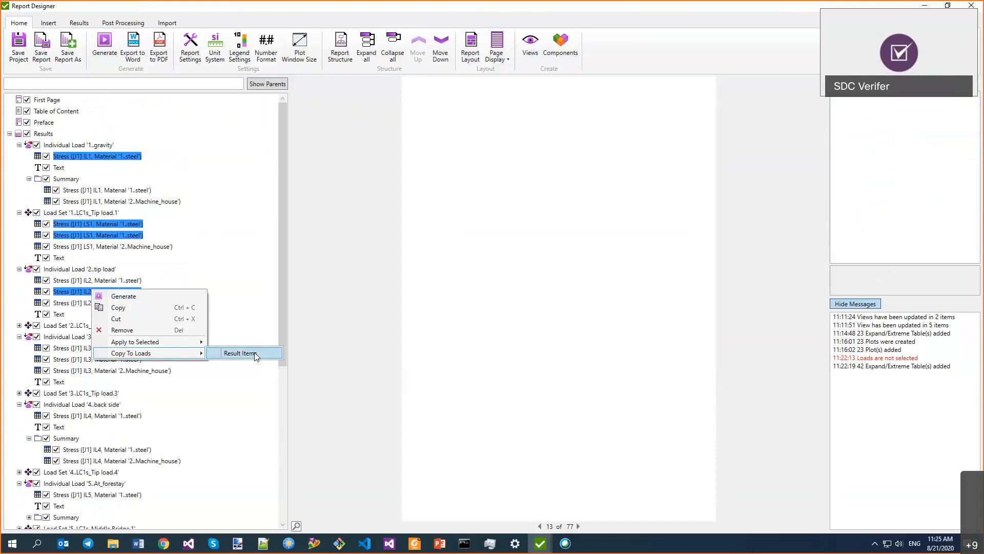
left_click(256, 355)
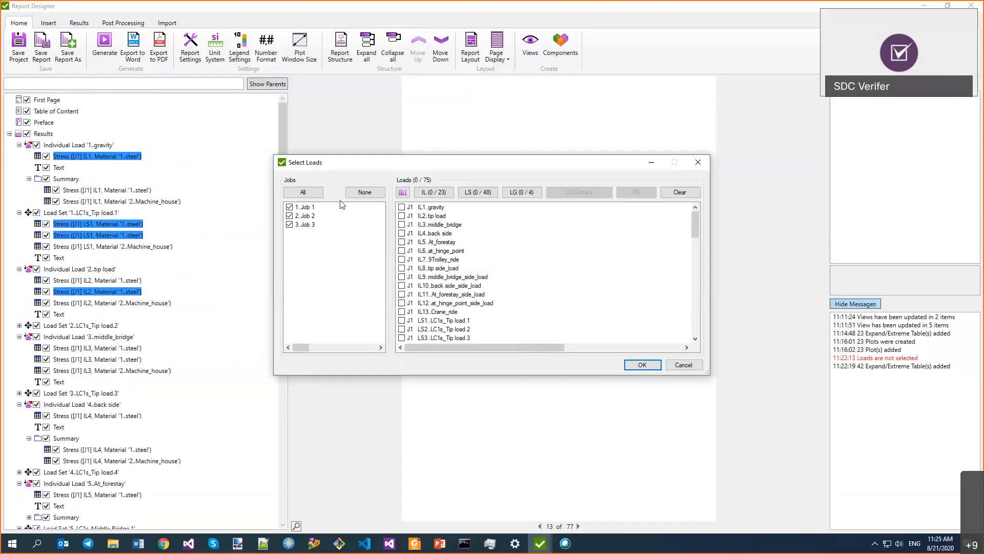
left_click(364, 193)
left_click(305, 225)
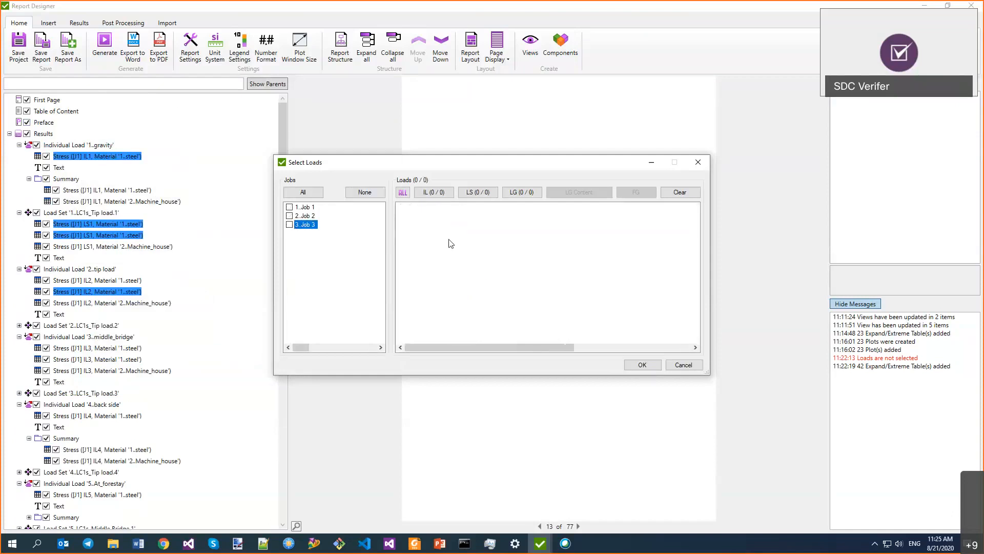
left_click(289, 225)
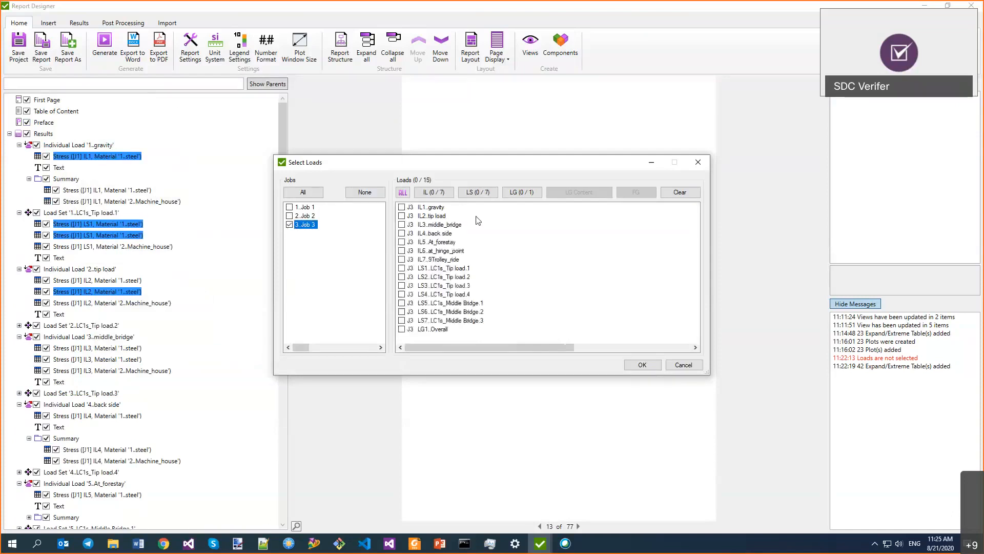
left_click(401, 329)
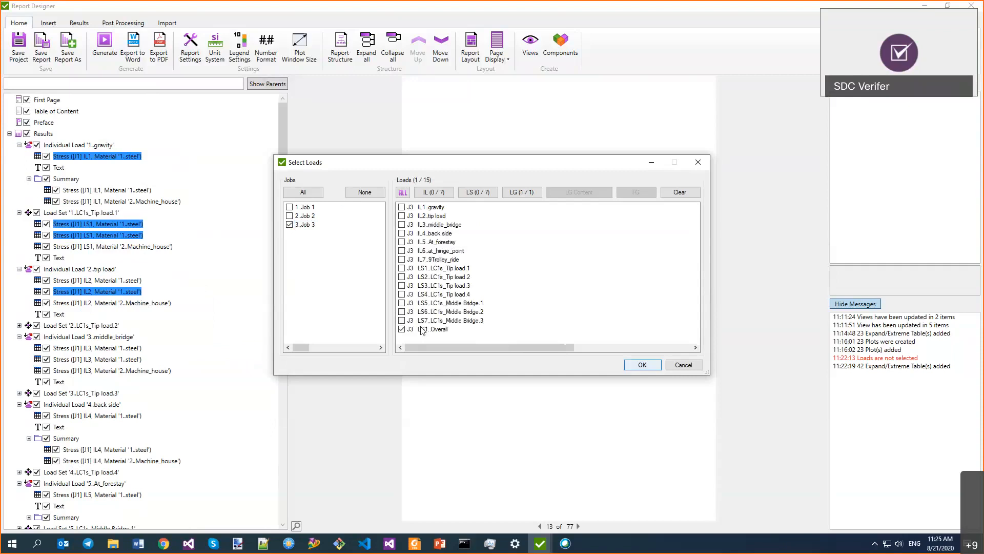
left_click(641, 365)
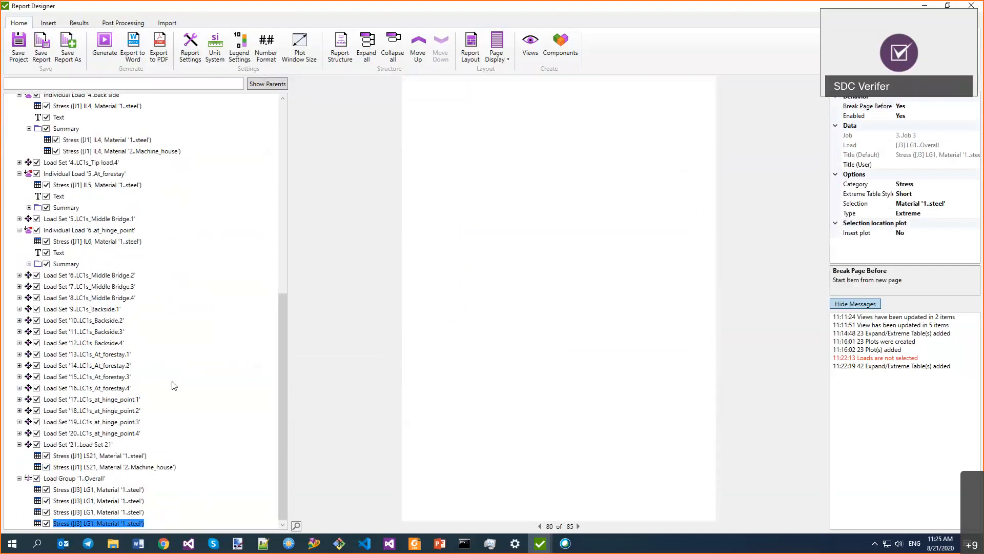
left_click_drag(281, 409, 281, 184)
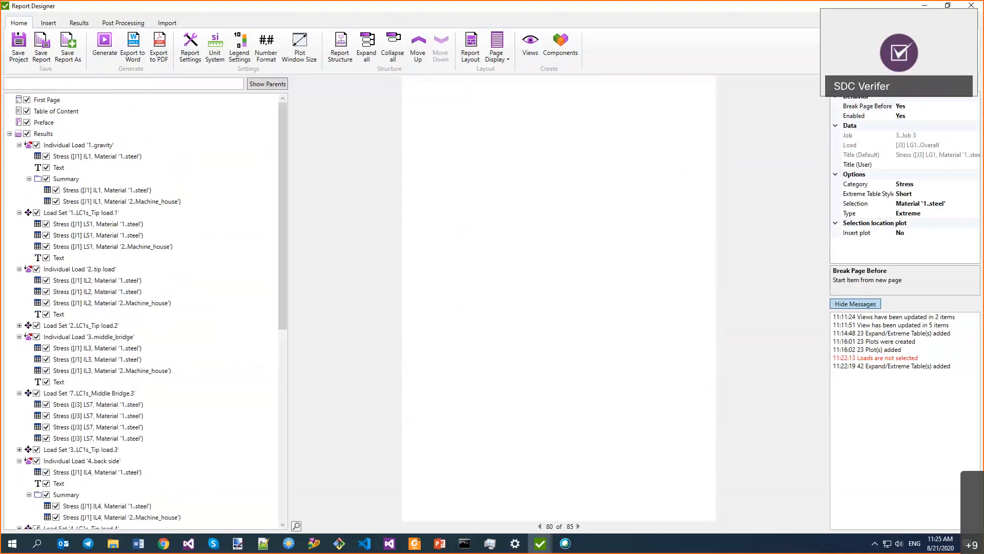
left_click(65, 147)
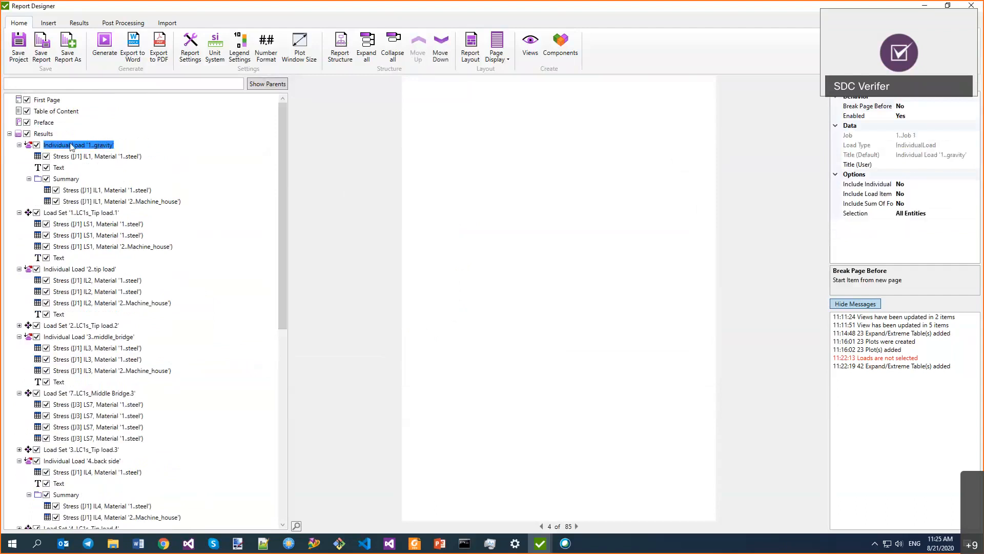
left_click(75, 191)
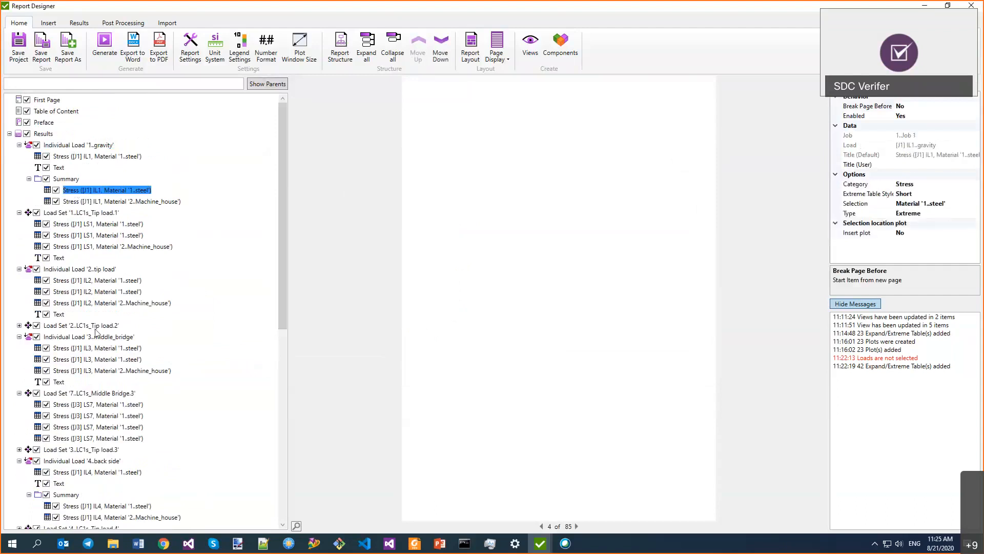
left_click(77, 348, "ctrl")
left_click(91, 371, "ctrl")
right_click(92, 371)
mouse_move(131, 437)
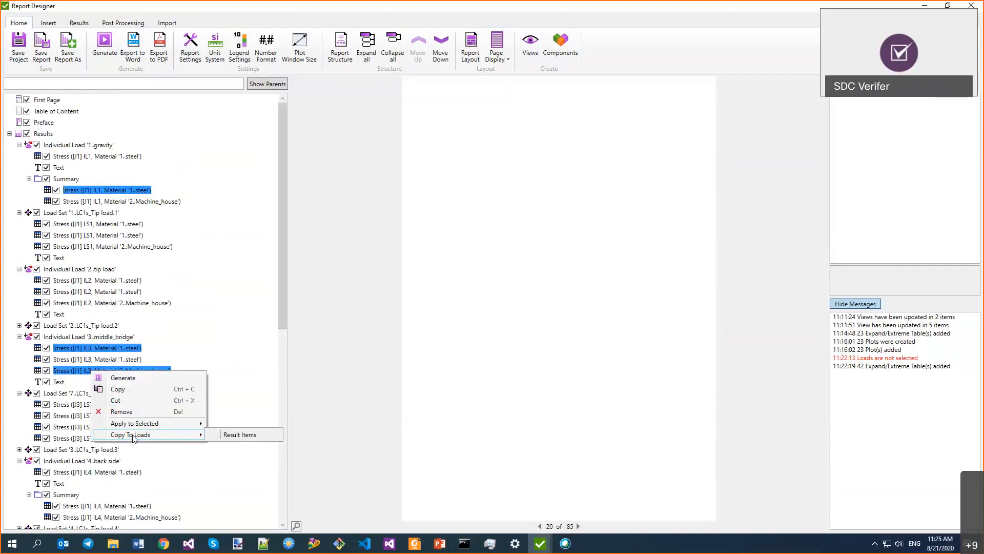
left_click(341, 193)
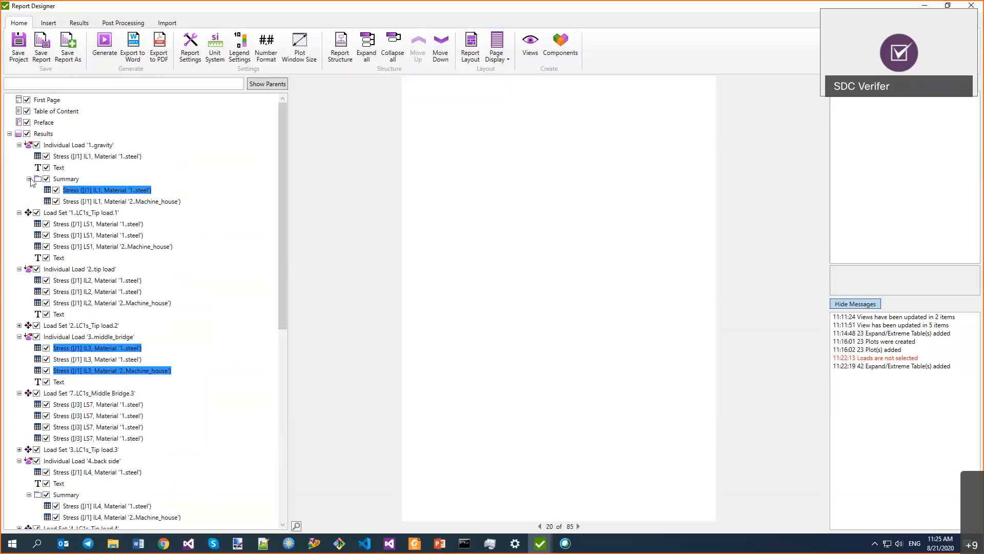
left_click(29, 179)
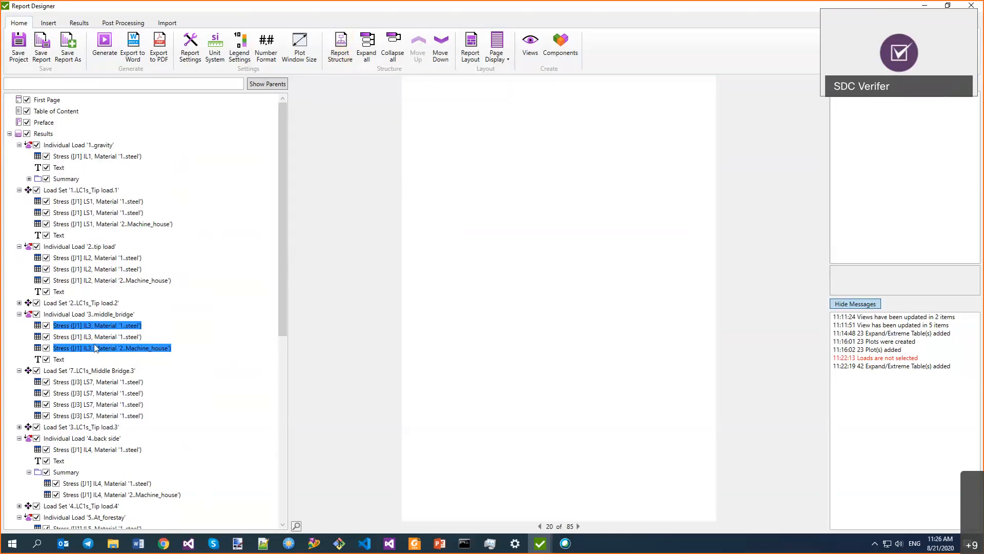
left_click(62, 145)
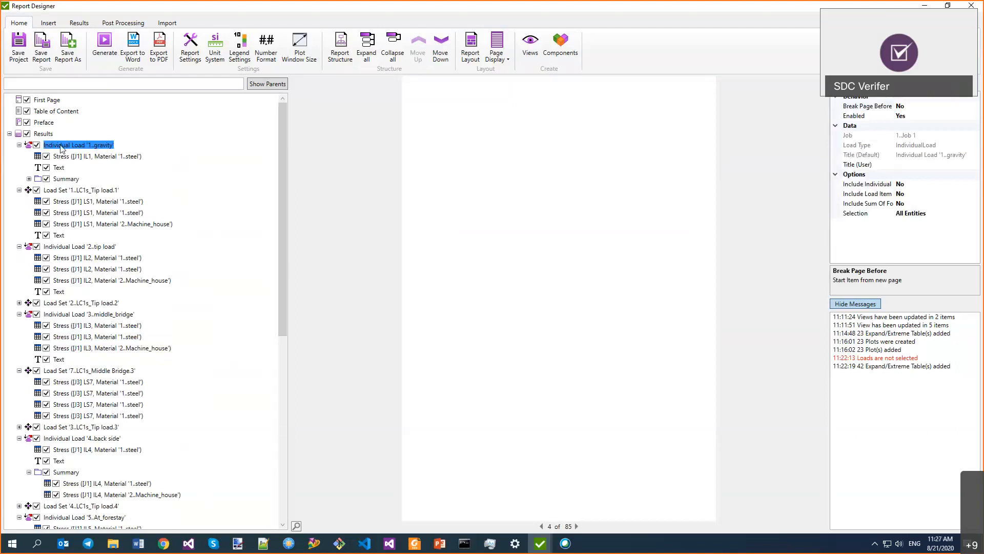
left_click(65, 182)
right_click(65, 182)
key("Escape")
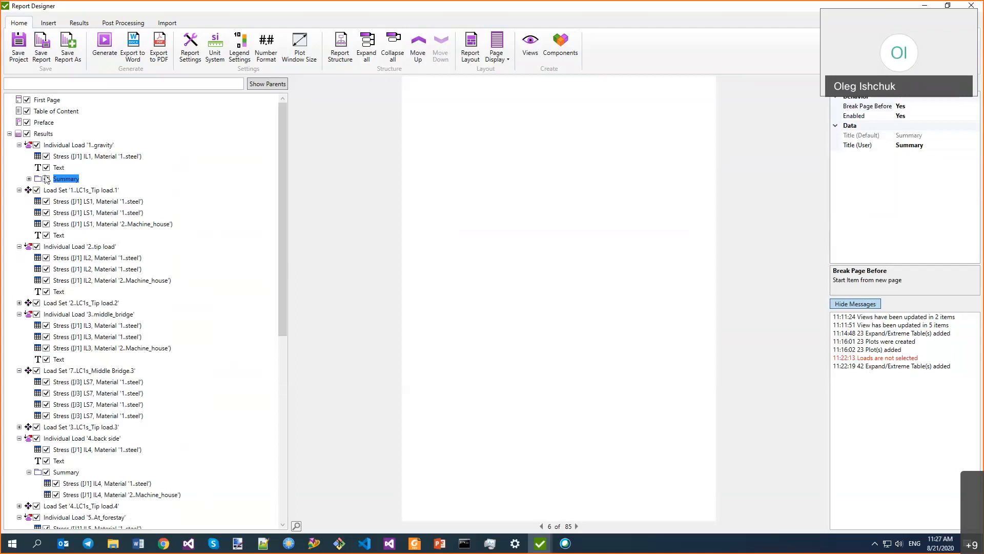
Step: Try to move the gravity load's Text item out to the top level of the report structure
left_click_drag(59, 168, 44, 129)
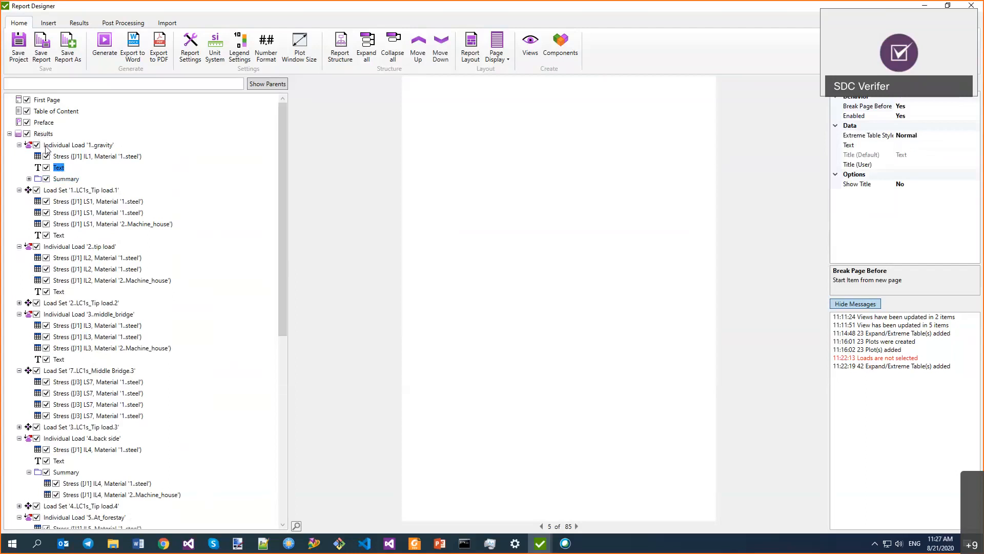
left_click_drag(56, 166, 38, 127)
left_click(10, 133)
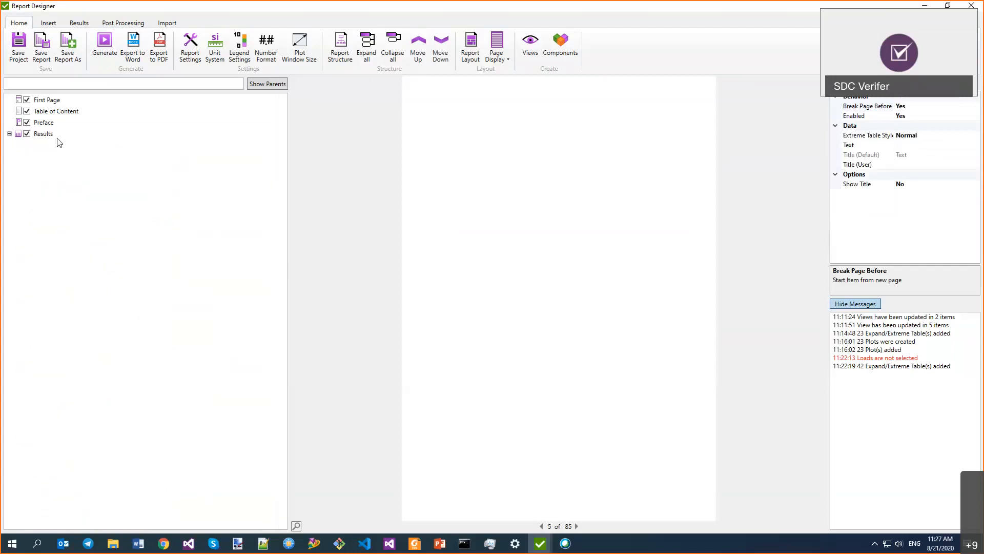
left_click(9, 134)
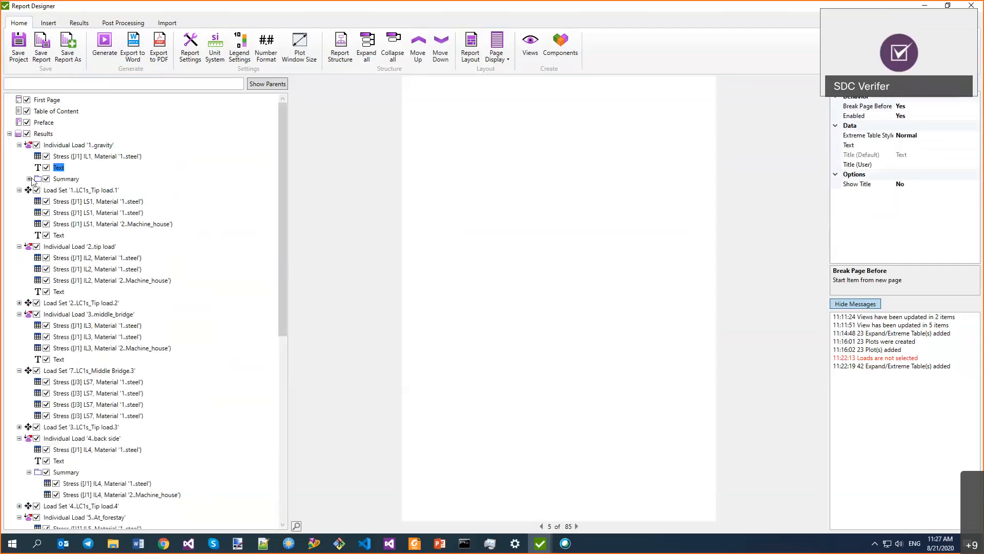
Step: In the gravity load's Summary, place the steel stress table below the Machine_house table and move Load Set 1's Text item in
double_click(56, 178)
left_click(75, 190)
left_click_drag(74, 188, 66, 179)
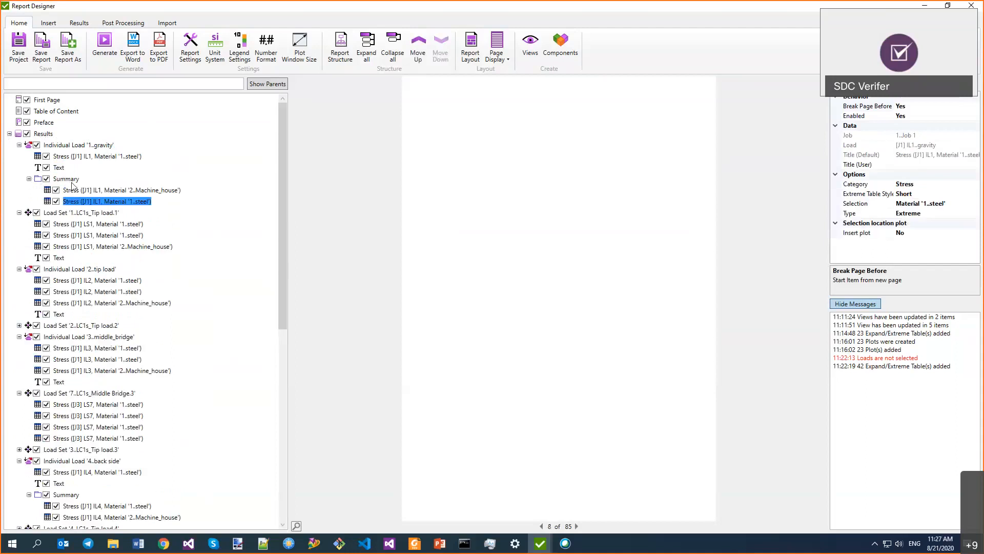
left_click(59, 257)
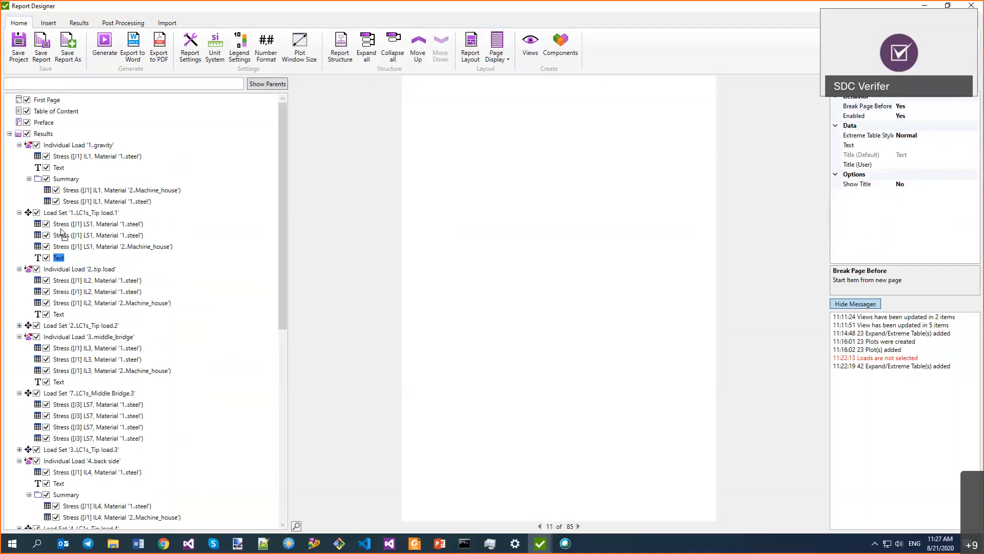
left_click_drag(66, 181, 66, 181)
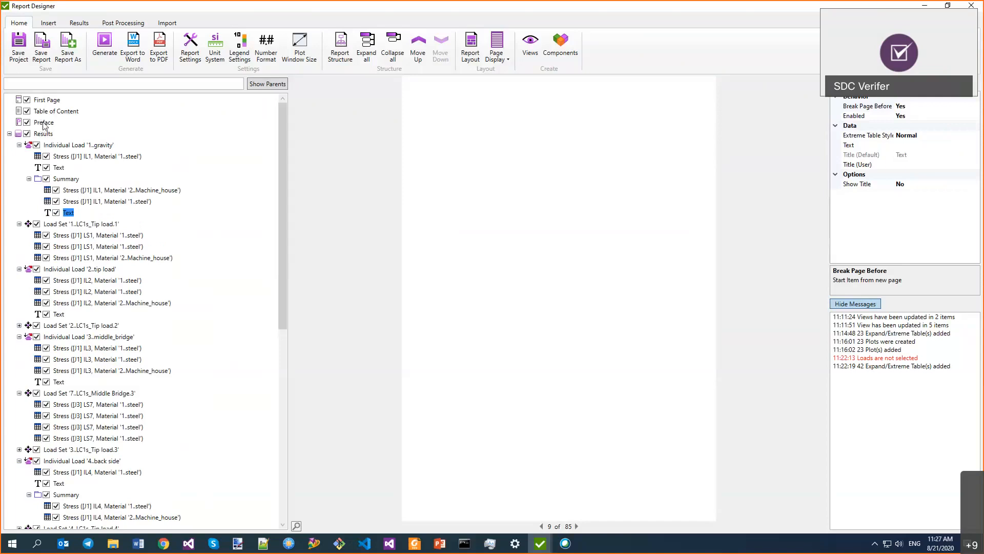
Step: Move the gravity load's Text item above Preface and paste a copy of its steel stress table below the collapsed Results
left_click(58, 168)
left_click_drag(53, 135, 56, 121)
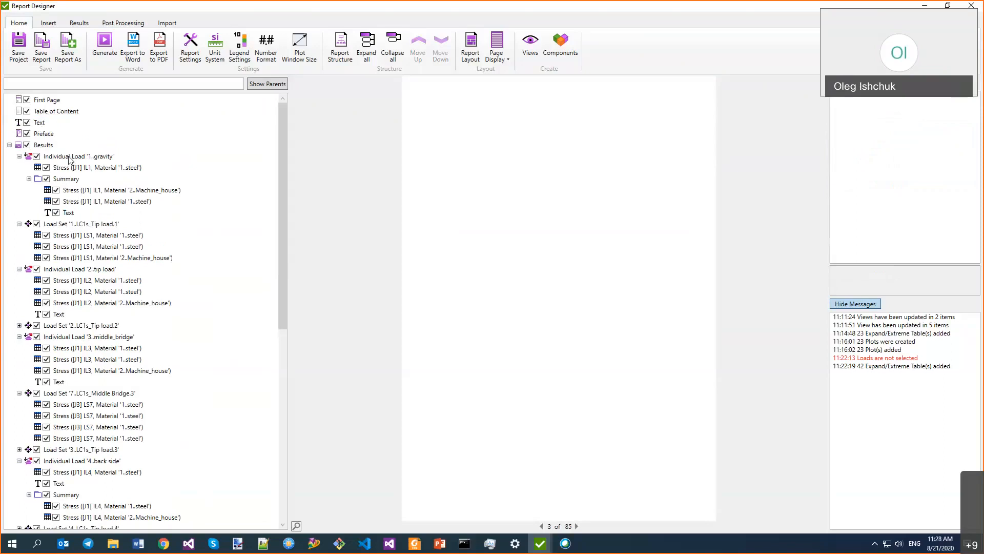
left_click(78, 170)
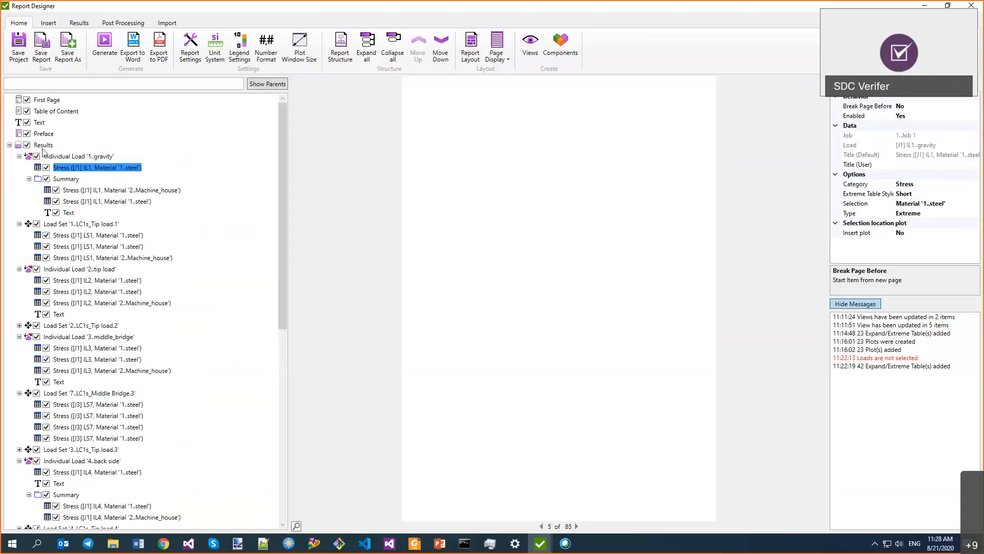
left_click(9, 144)
key("ctrl+v")
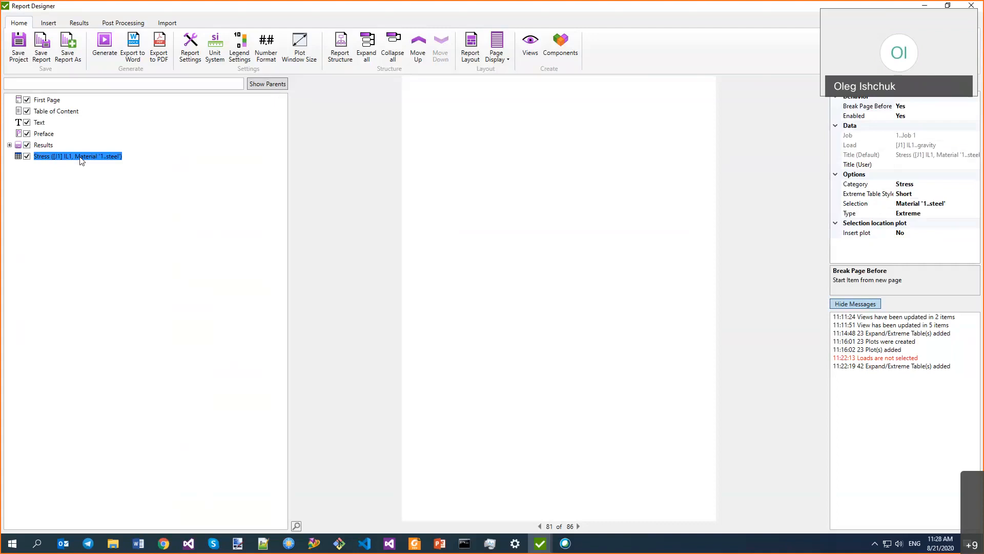
Step: Browse the post-processing commands and view the report structure options without applying changes
left_click(78, 22)
left_click(123, 23)
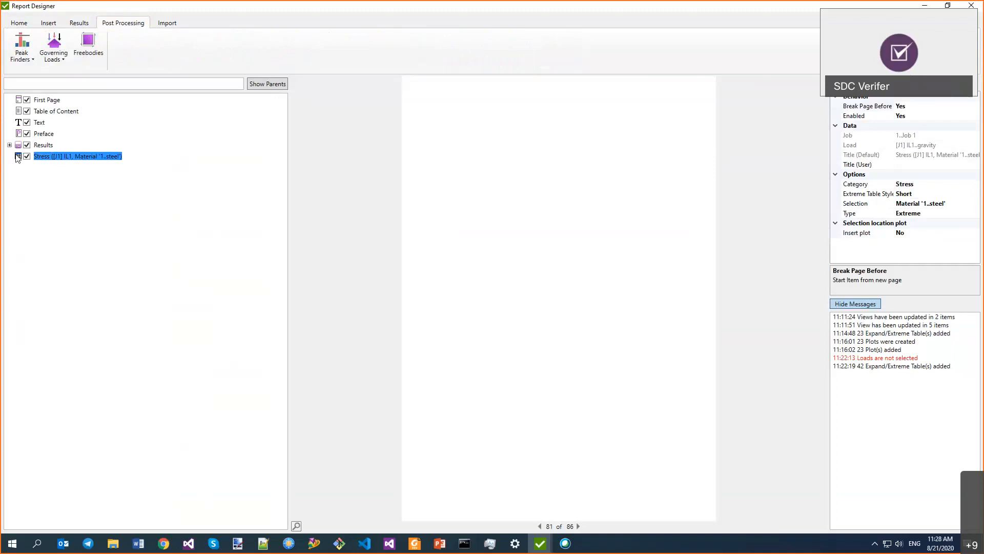
left_click(22, 24)
left_click(340, 49)
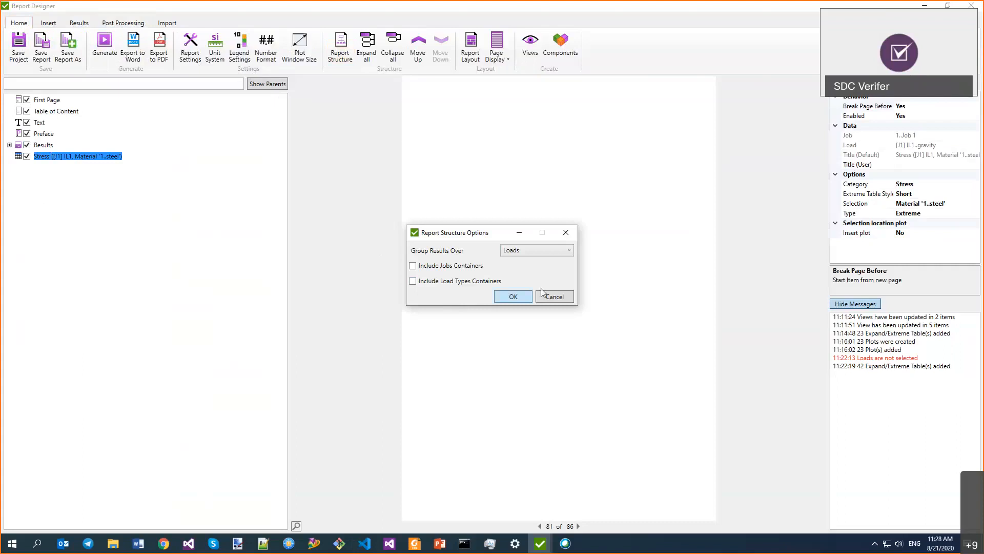
left_click(564, 295)
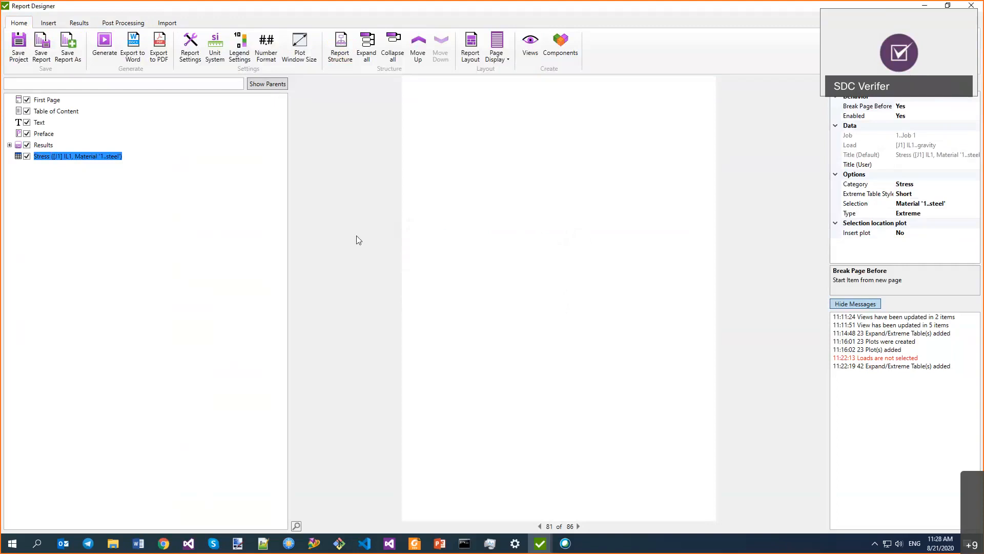
Step: View the 'Model and Standard results together' slide in PowerPoint and return to Report Designer
left_click(439, 544)
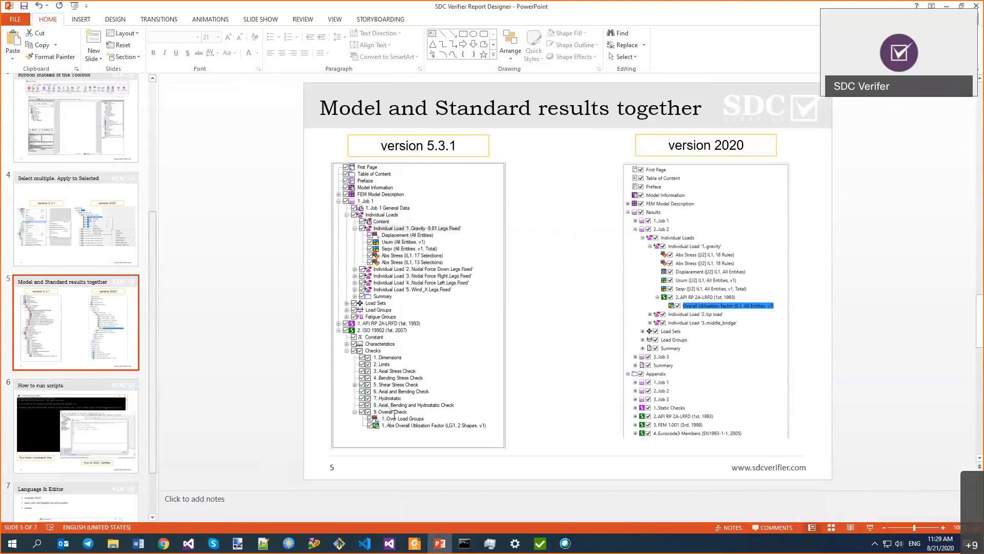
mouse_move(540, 543)
left_click(574, 507)
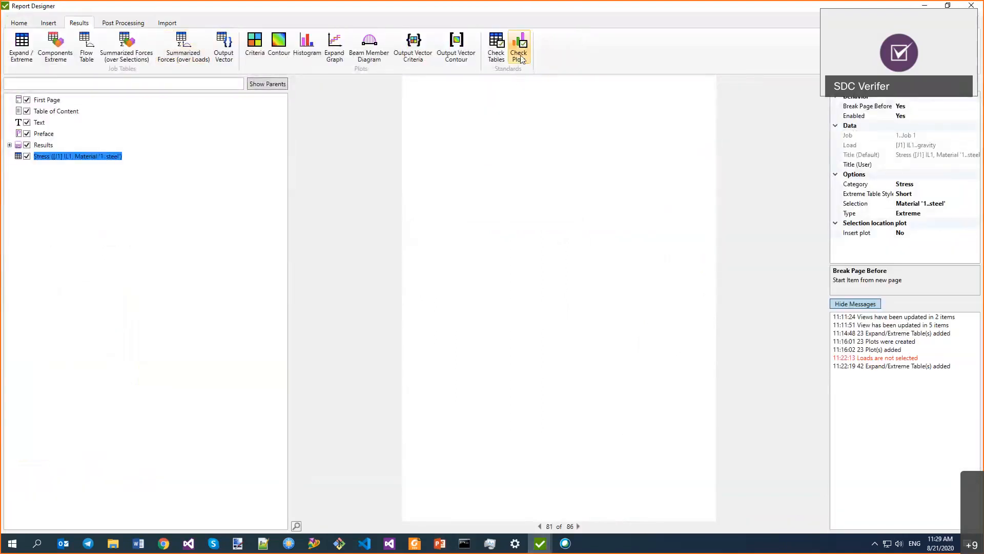
Step: Look through the check plots available for API RP 2A-LRFD, including Overall and Axial and Bending, without adding any
left_click(519, 51)
left_click(277, 98)
left_click(277, 118)
left_click(324, 191)
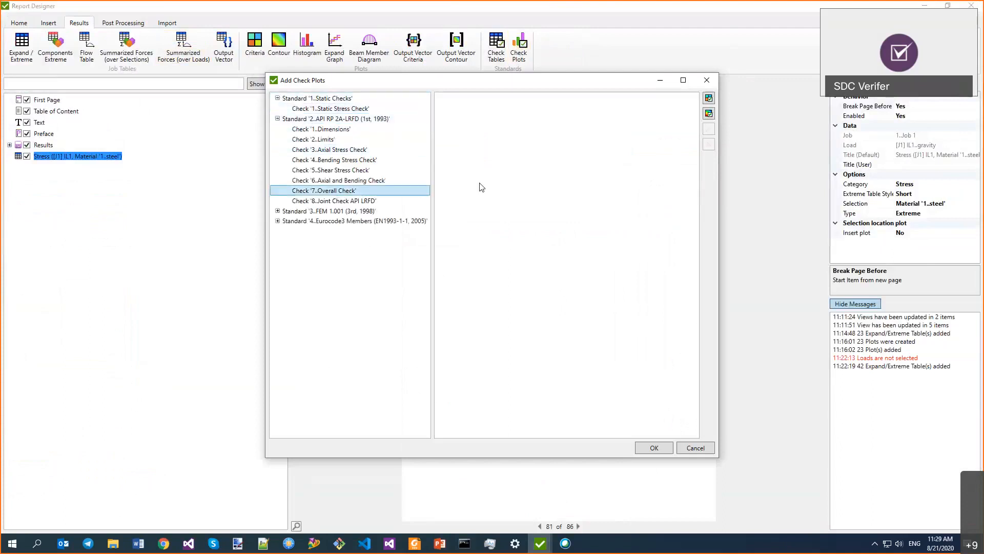
left_click(332, 180)
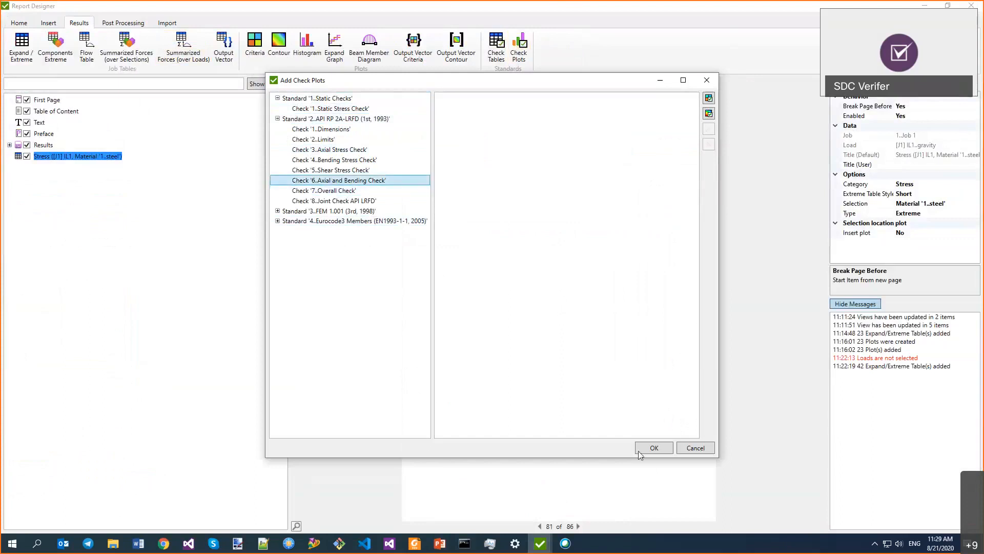
left_click(695, 448)
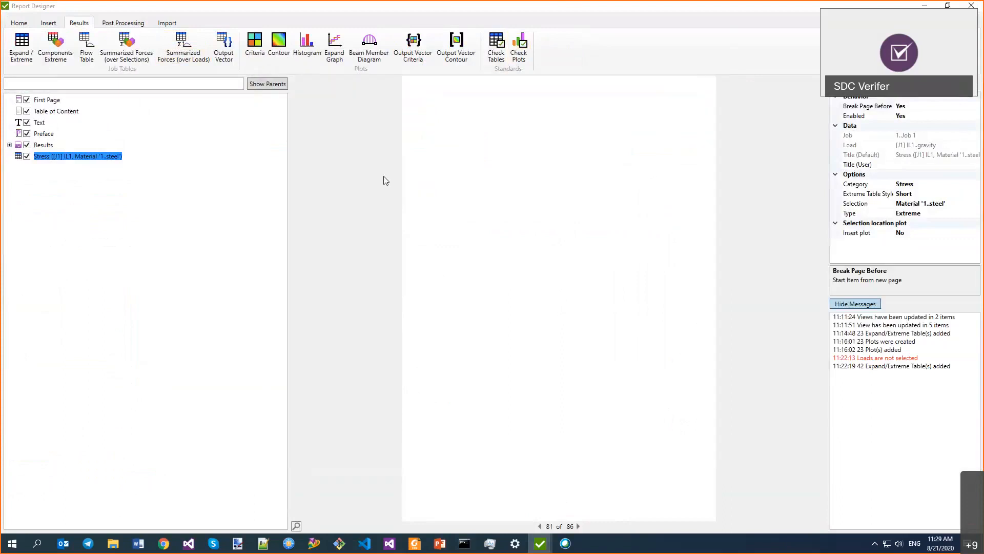
Step: View the check tables available for the FEM 1.001 Static Stress Check without adding any
left_click(497, 50)
double_click(323, 118)
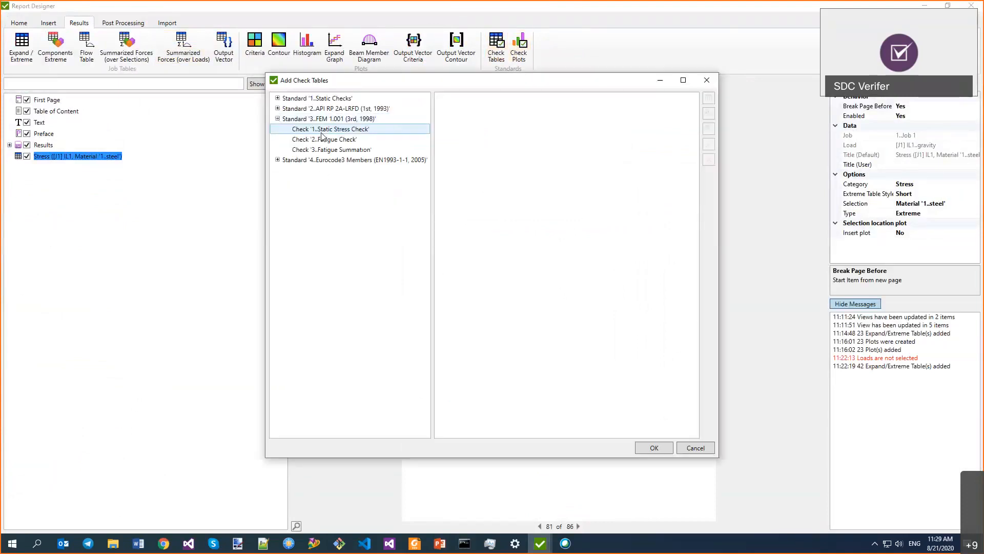
left_click(322, 130)
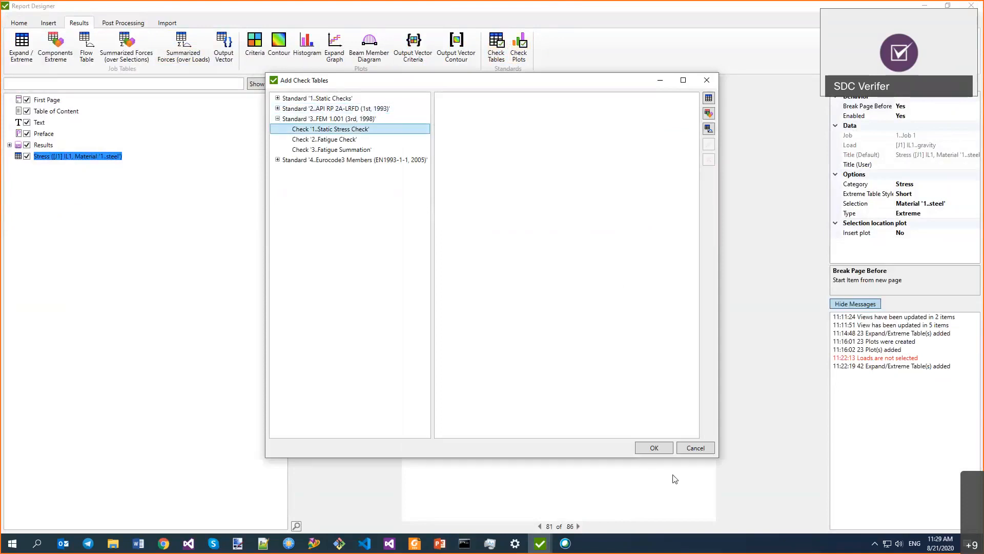
left_click(695, 449)
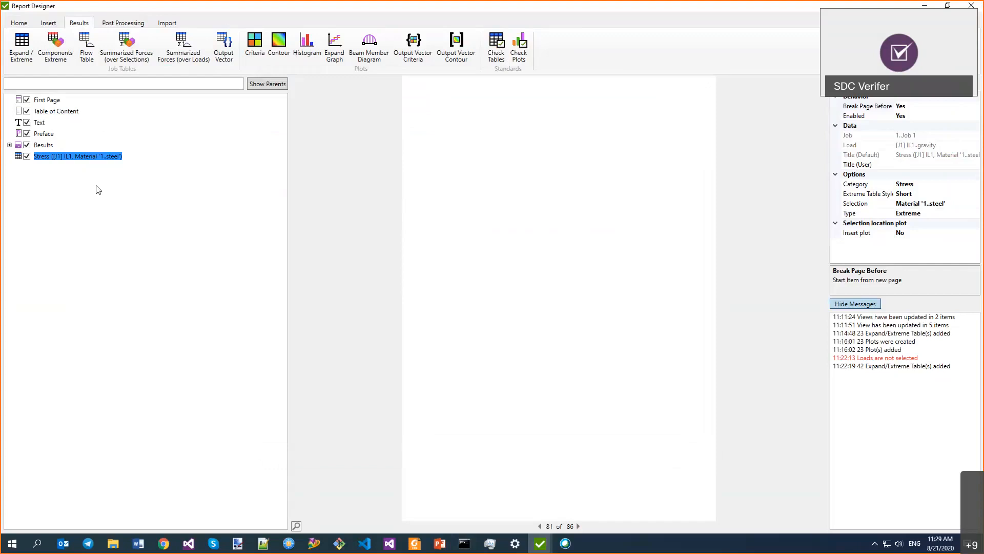
Step: Switch to PowerPoint to consult the 'Model and Standard results together' slide and return to Report Designer
left_click(433, 550)
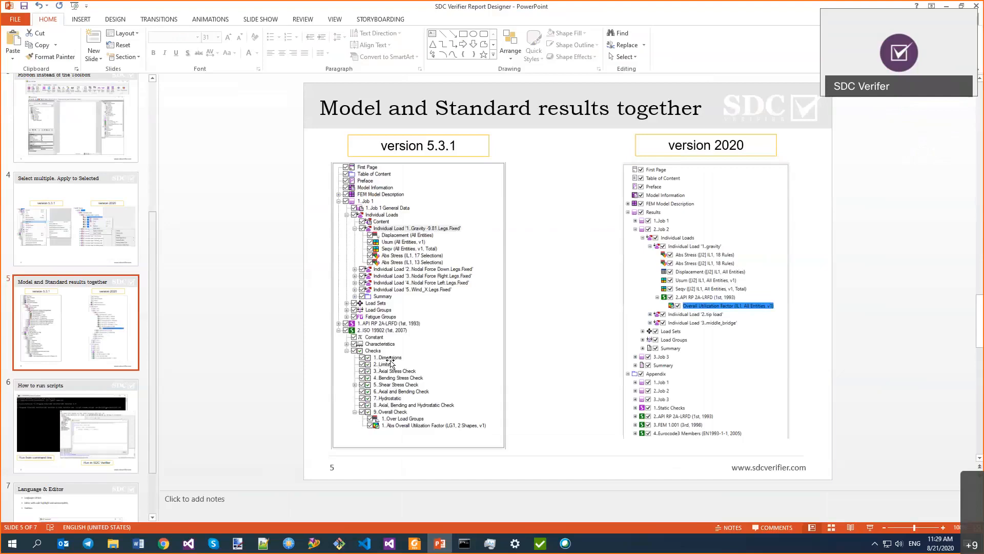
left_click(540, 543)
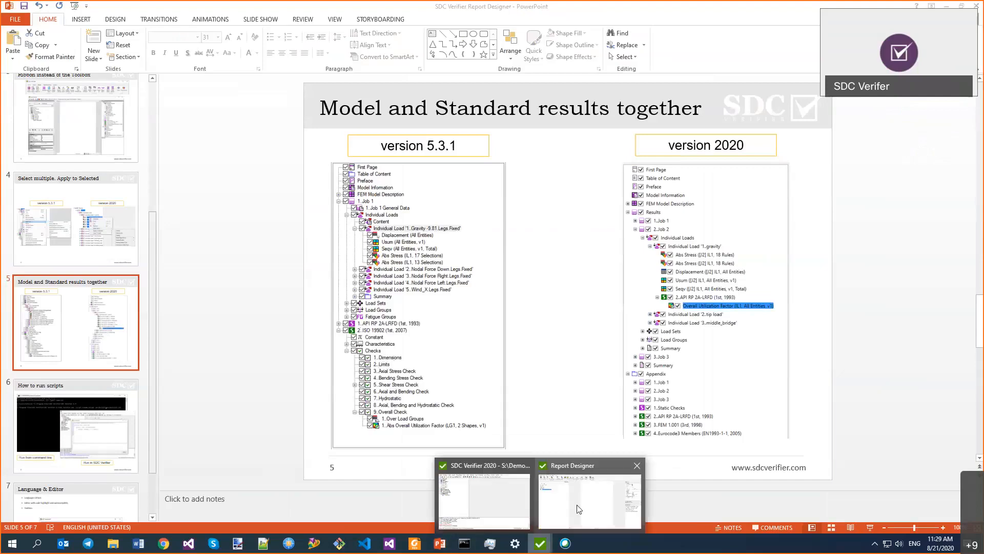
left_click(577, 505)
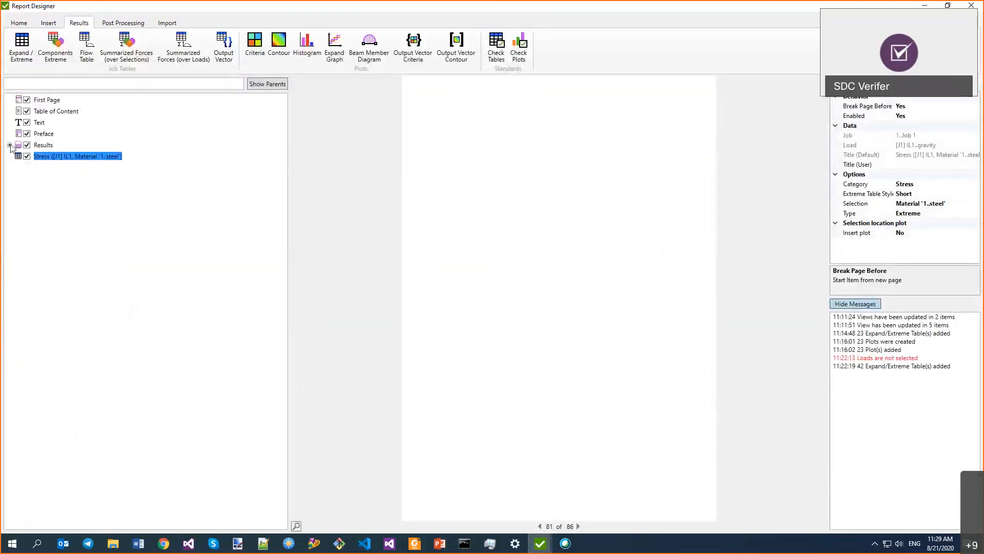
Step: Add short extreme Utilization Factor tables from Check '1..Static Stress Check' for every individual load, using all entities as the selection
left_click(9, 145)
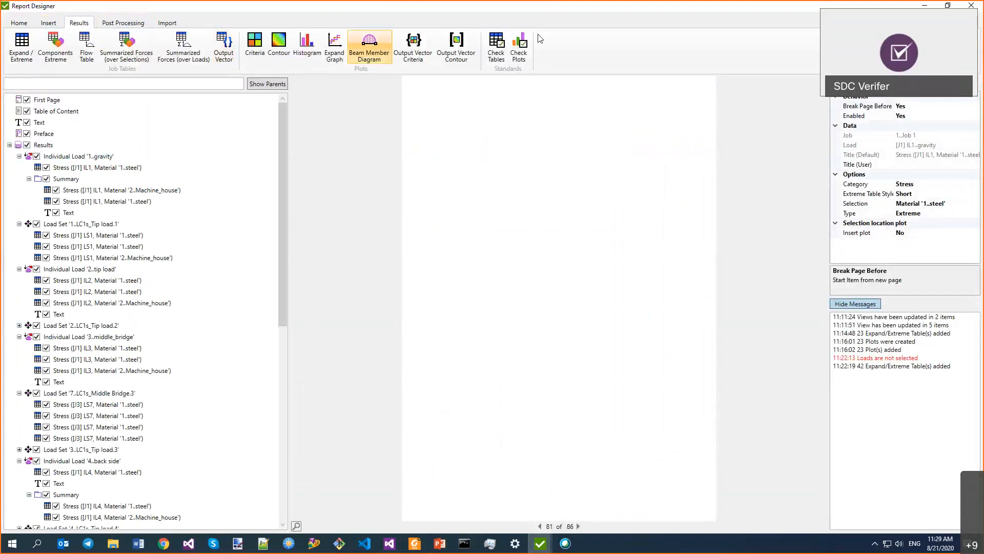
left_click(496, 41)
double_click(323, 98)
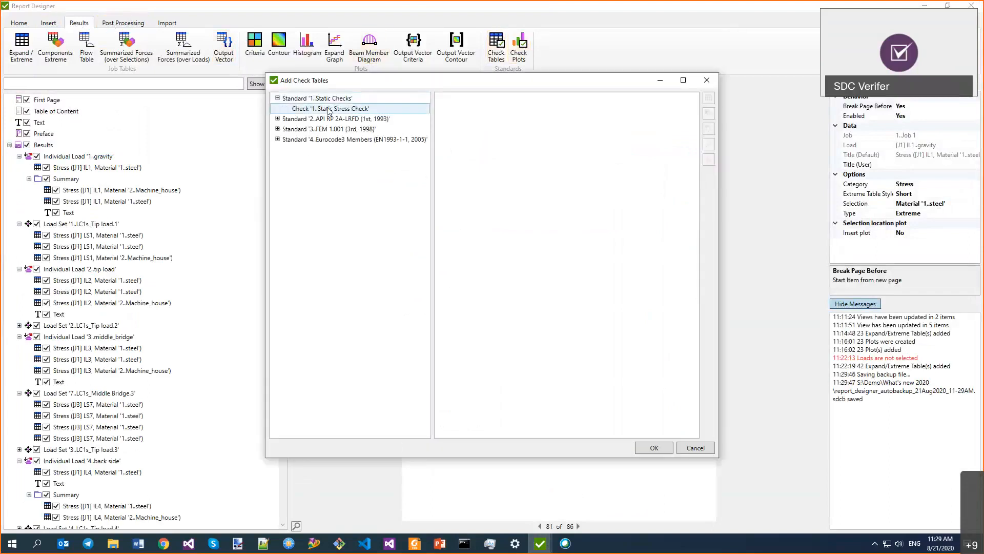
left_click(329, 109)
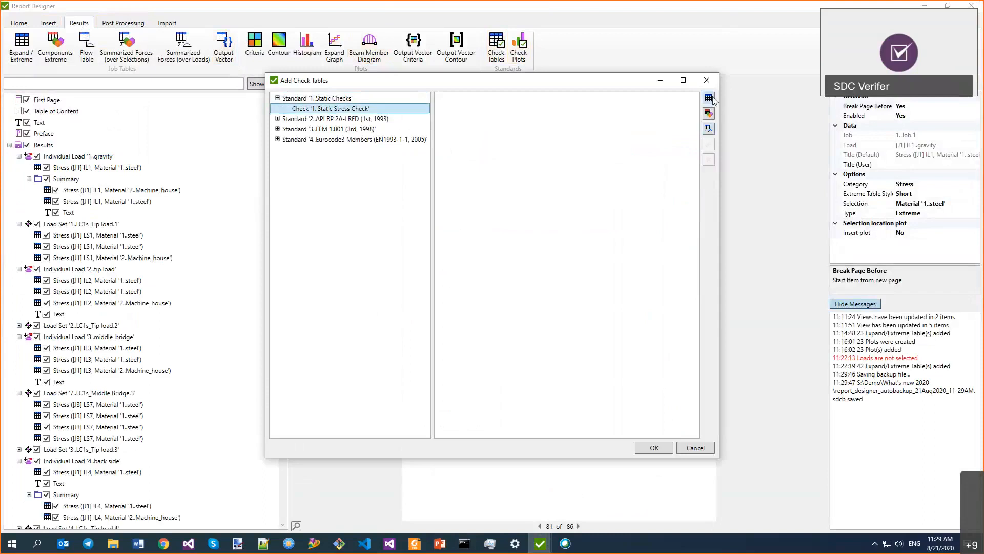
left_click(710, 99)
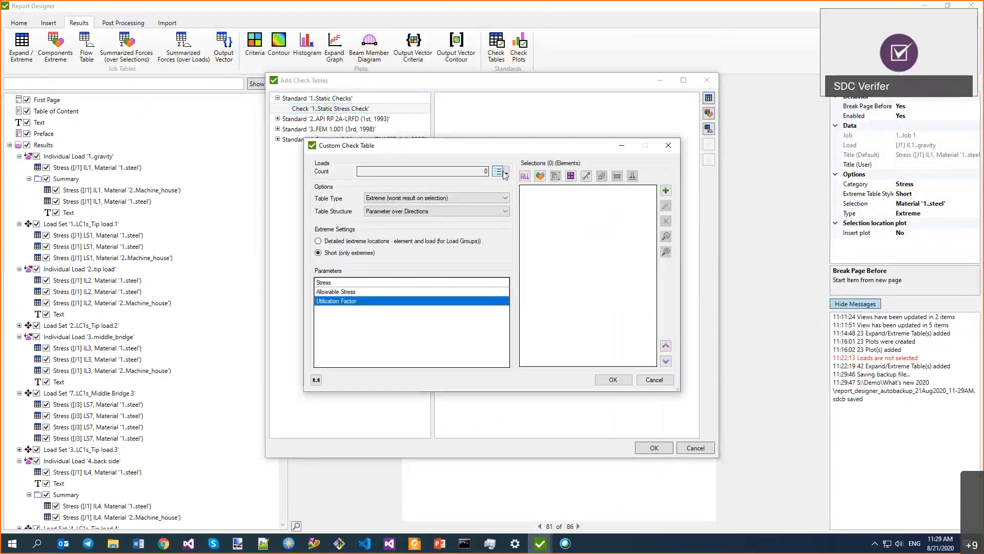
left_click(497, 171)
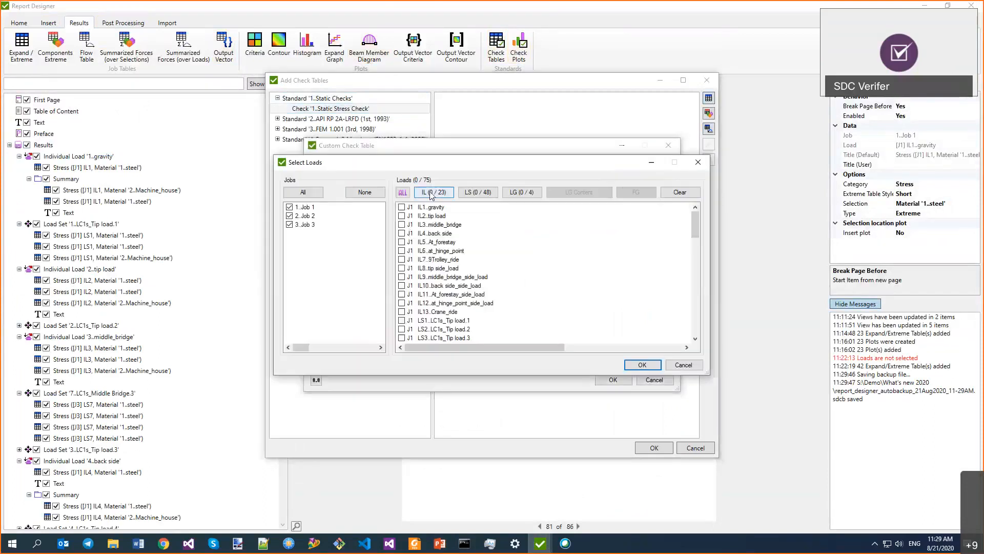
left_click(639, 365)
left_click(616, 381)
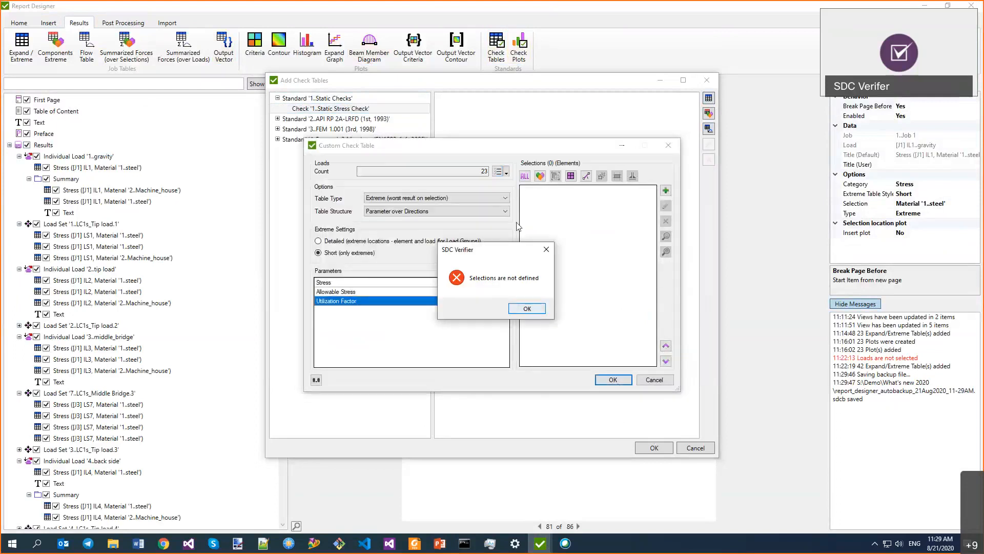
key("Return")
left_click(611, 377)
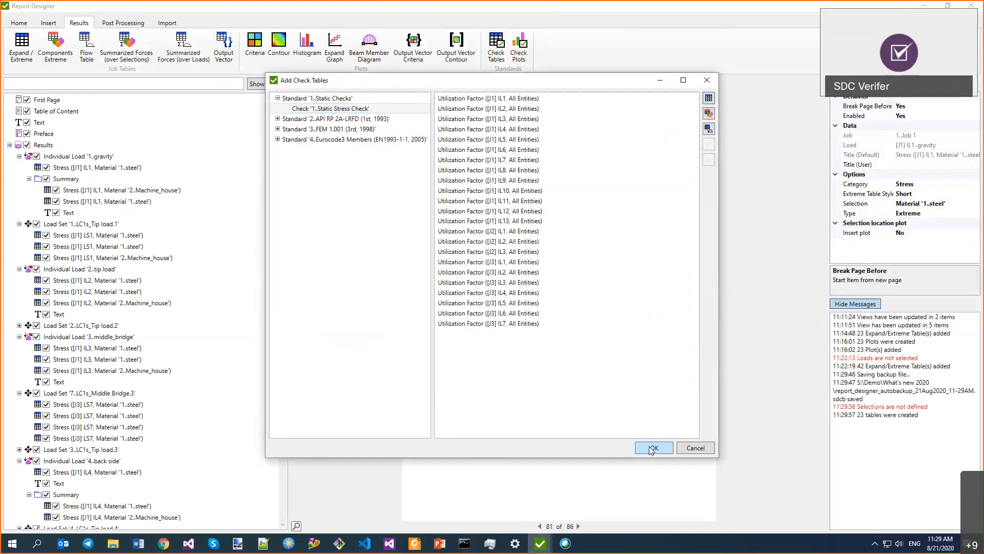
left_click(652, 448)
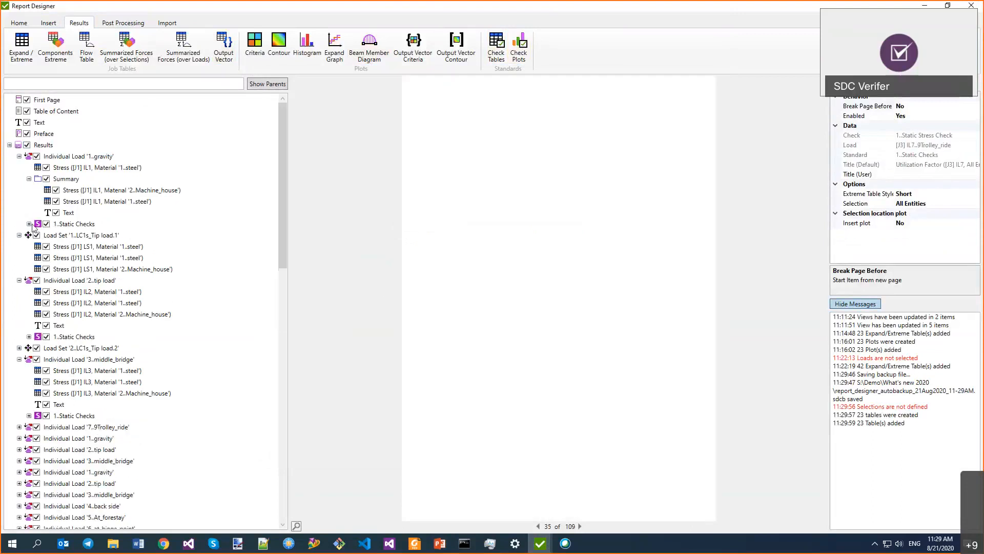
Step: Examine the '1..Static Checks' group and its check table under Individual Load '1..gravity'
left_click(29, 224)
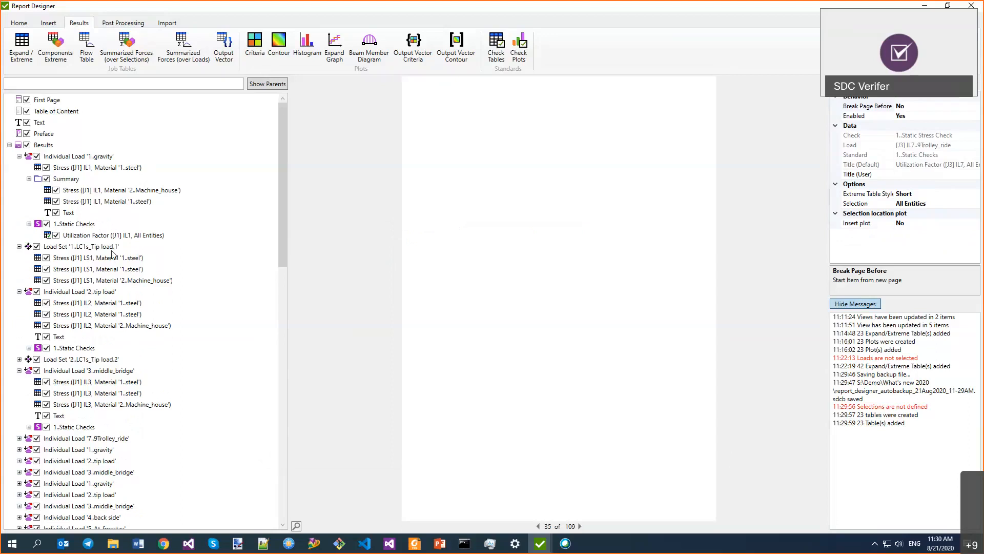
left_click(74, 224)
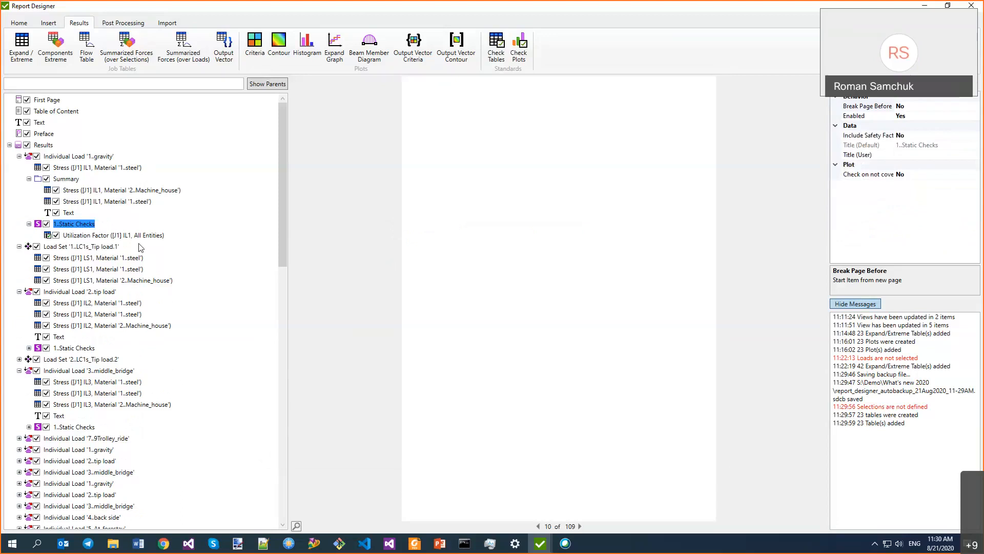
key("ctrl+Return")
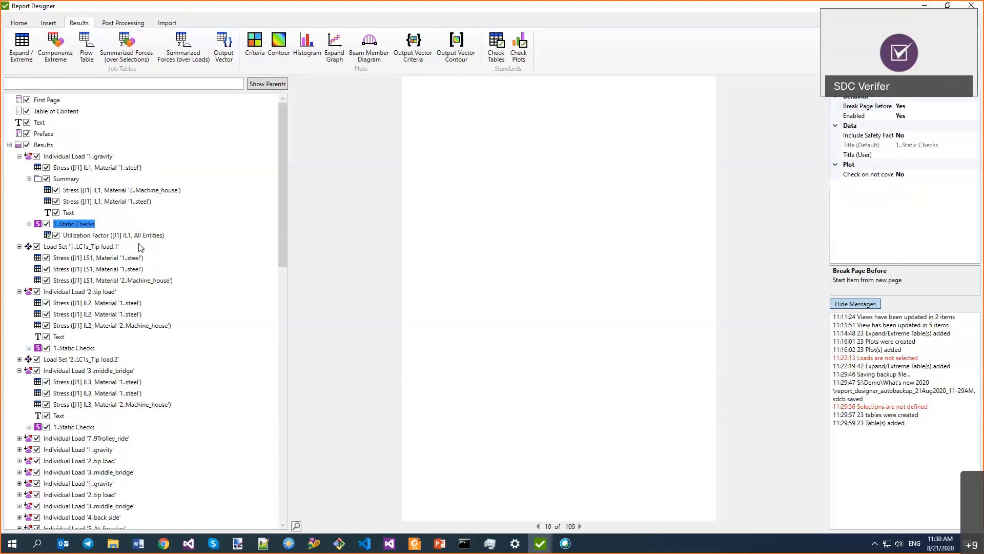
Step: Remove the whole Results chapter from the report
left_click(43, 145)
key("Delete")
left_click(199, 51)
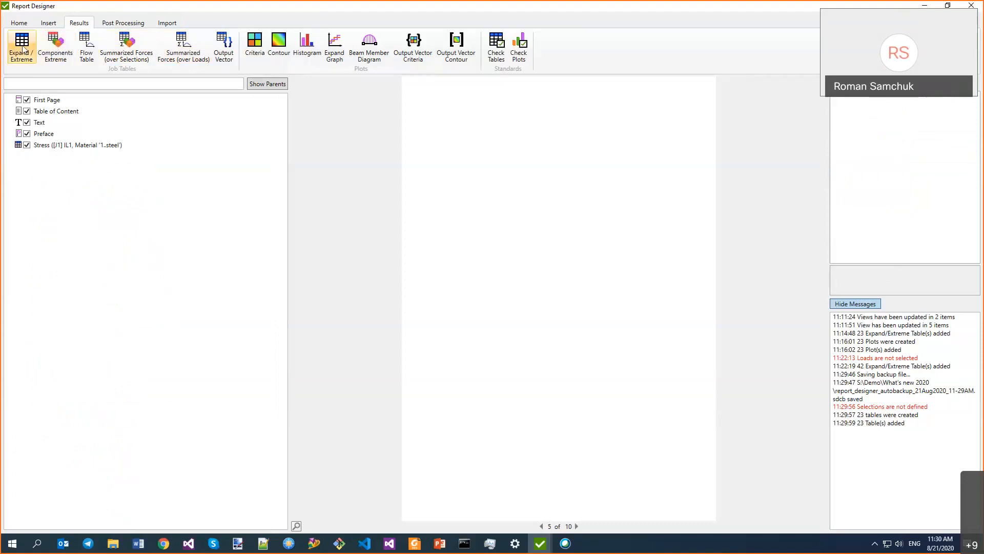
Step: Change the report structure to group results by selection, with jobs and individual loads nested inside each selection
left_click(20, 23)
left_click(341, 46)
left_click(512, 250)
left_click(515, 273)
left_click(452, 265)
left_click(505, 297)
Step: Start a new Expand/Extreme load table and add Material '1..steel' to its selections
left_click(80, 24)
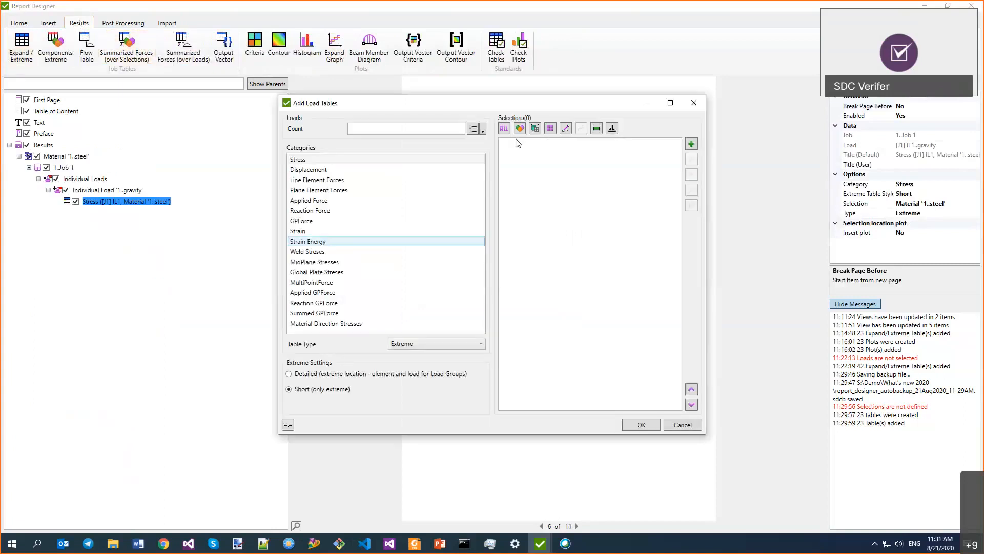
left_click(534, 129)
left_click(583, 147)
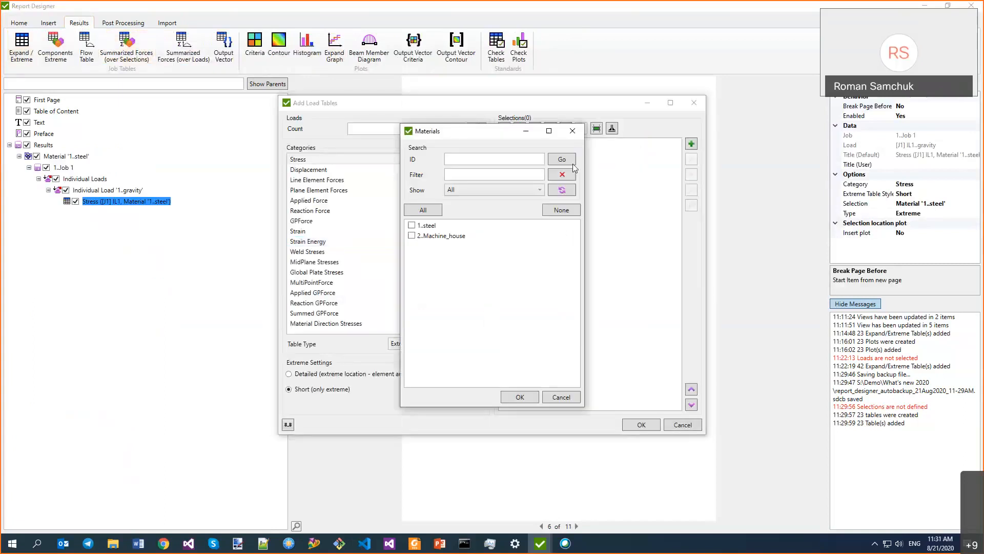
left_click(415, 225)
left_click(518, 400)
Step: Add the components '3..Bogie_connection_points' and '4..Eurocode3 Shapes' to the table selections from the component list
left_click(520, 128)
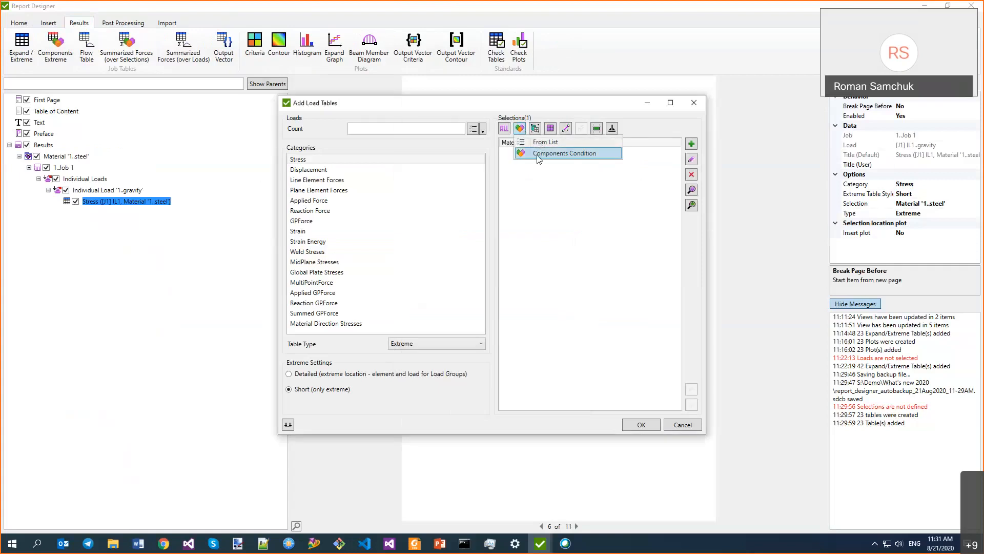
left_click(544, 142)
left_click(412, 246)
left_click(412, 256)
left_click(520, 397)
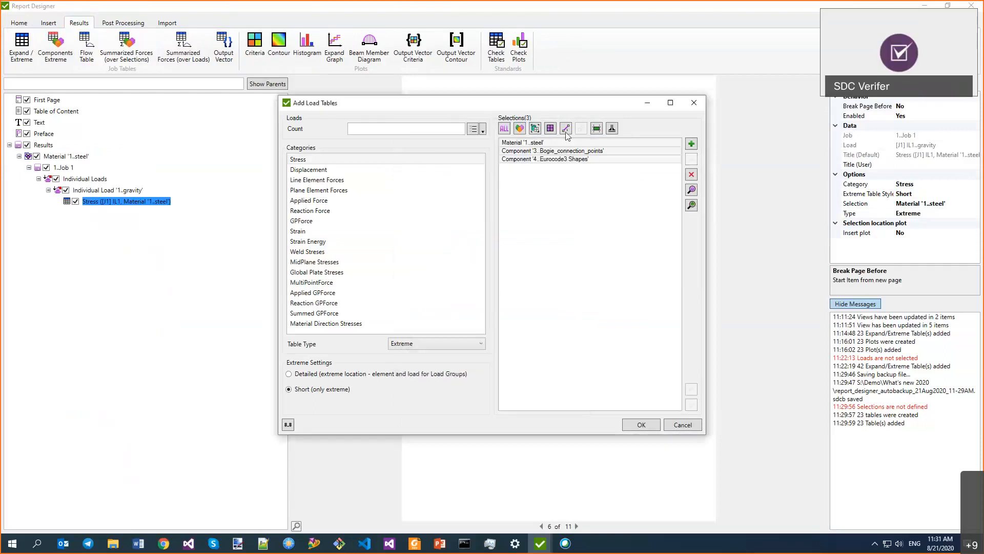
Step: Choose the Stress category and the load IL1..gravity of Job 1, and add the extreme tables to the report
left_click(311, 159)
left_click(482, 132)
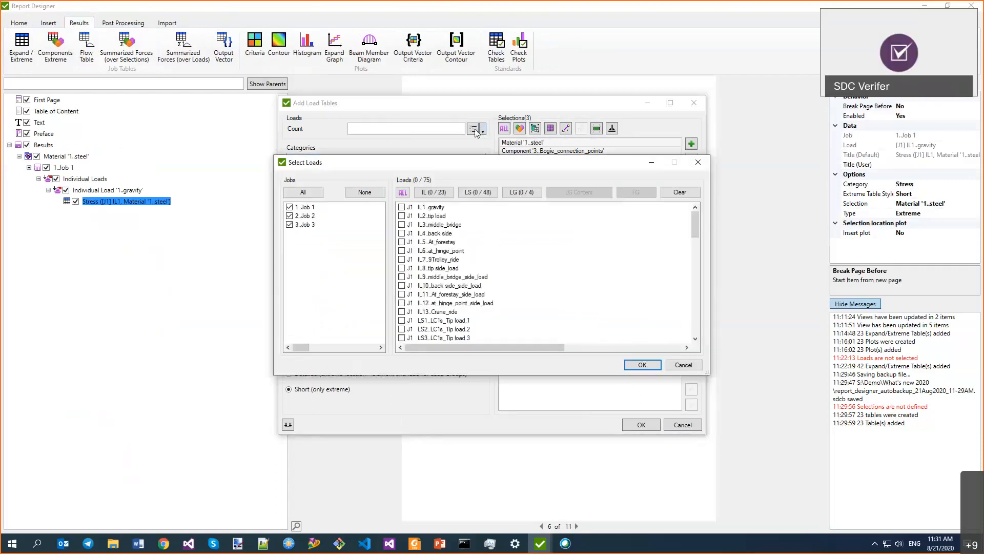
left_click(402, 207)
left_click(642, 364)
left_click(636, 425)
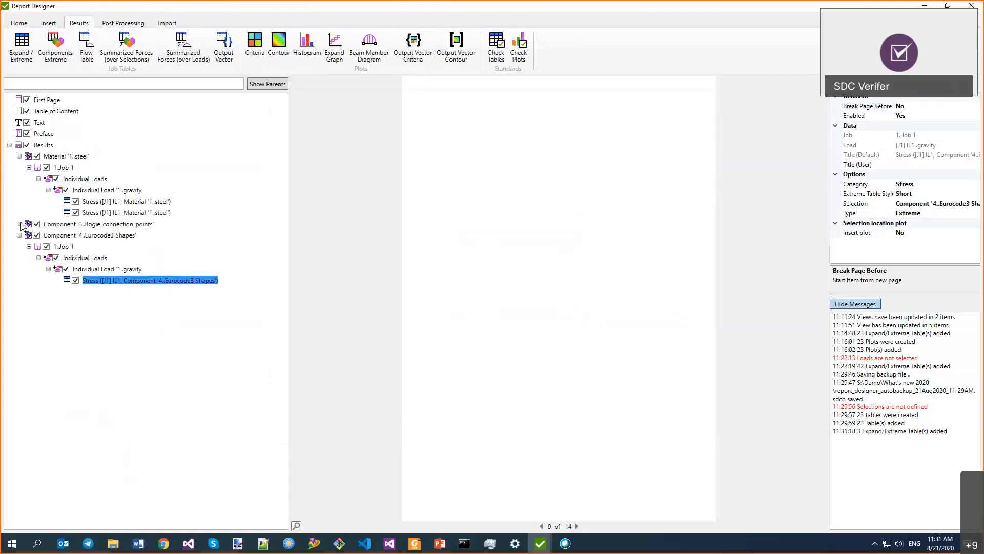
Step: Inspect how the Material '1..steel', Bogie_connection_points and Eurocode3 Shapes groups are arranged in the Results chapter
left_click(19, 224)
left_click(19, 246)
left_click(67, 157)
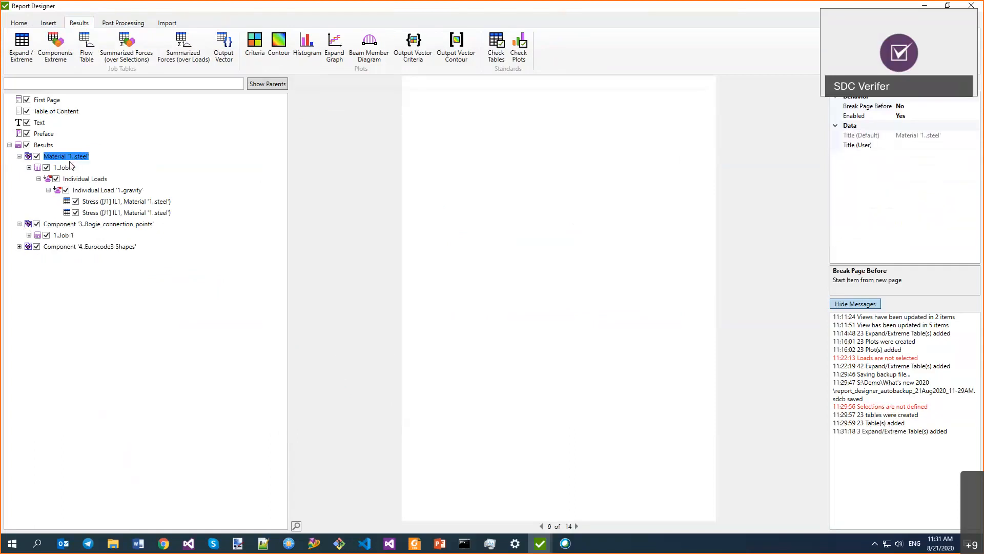
left_click(73, 246)
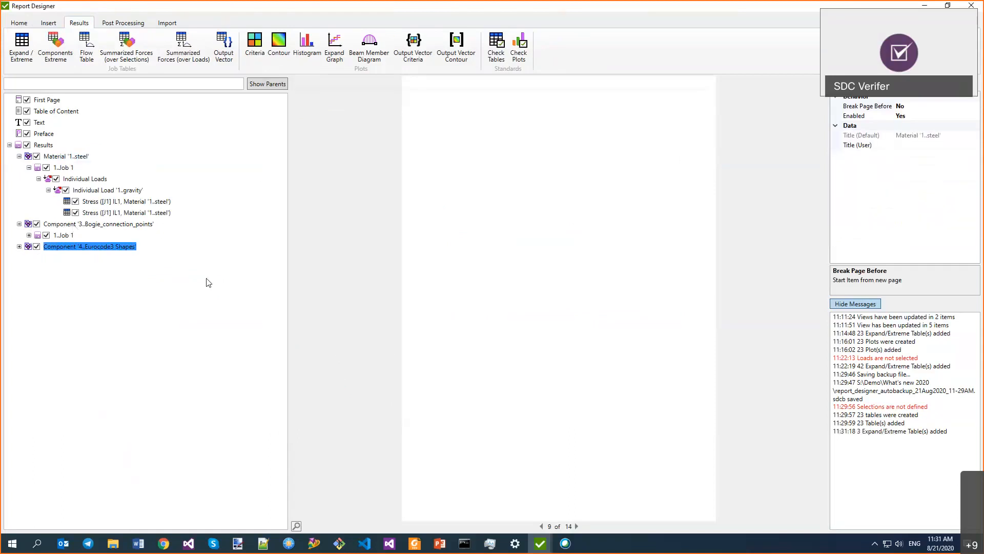
left_click(79, 224)
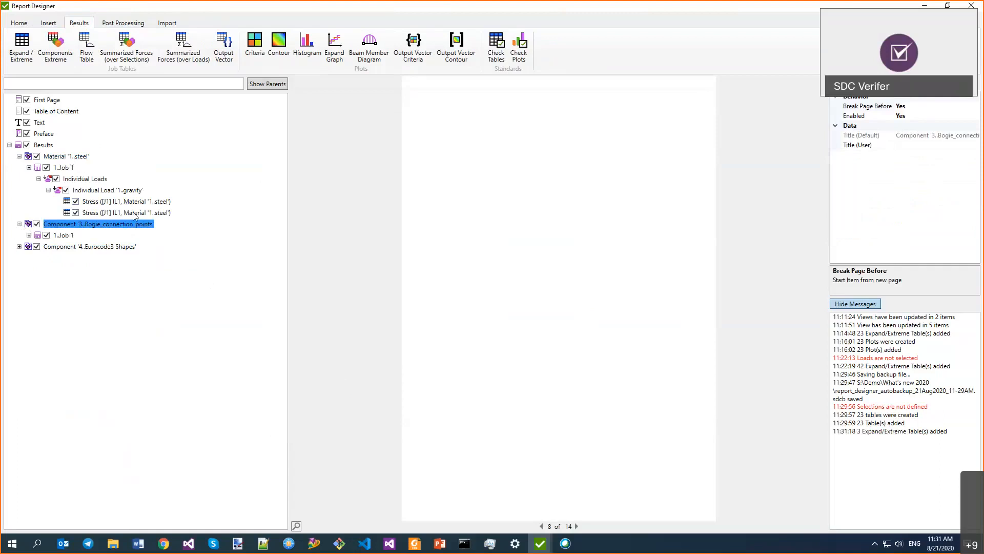
right_click(46, 148)
mouse_move(92, 221)
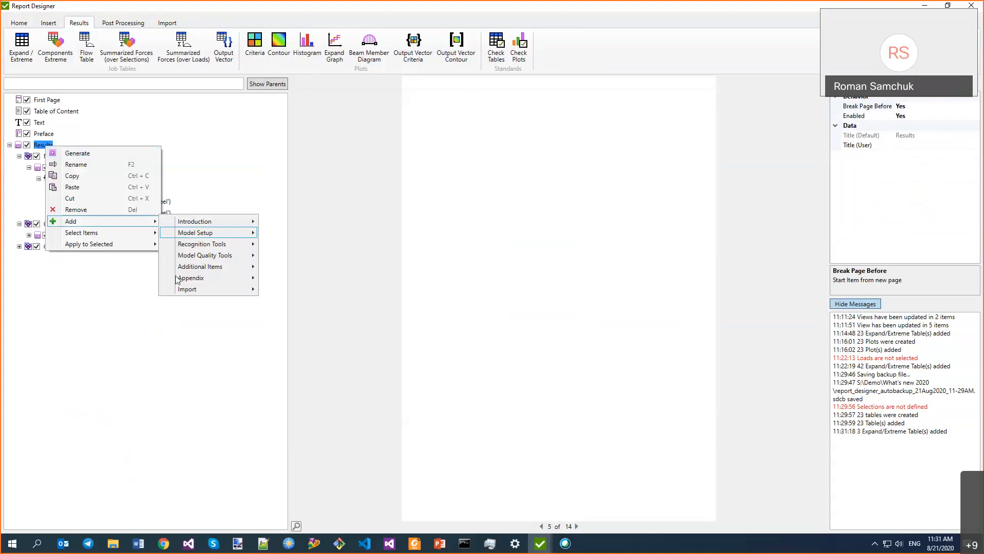
left_click(45, 148)
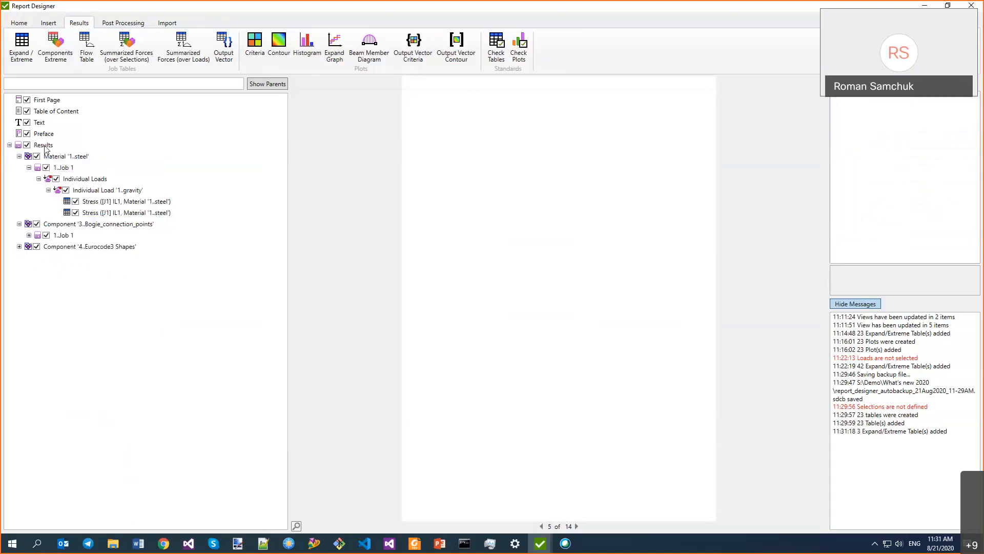
right_click(47, 148)
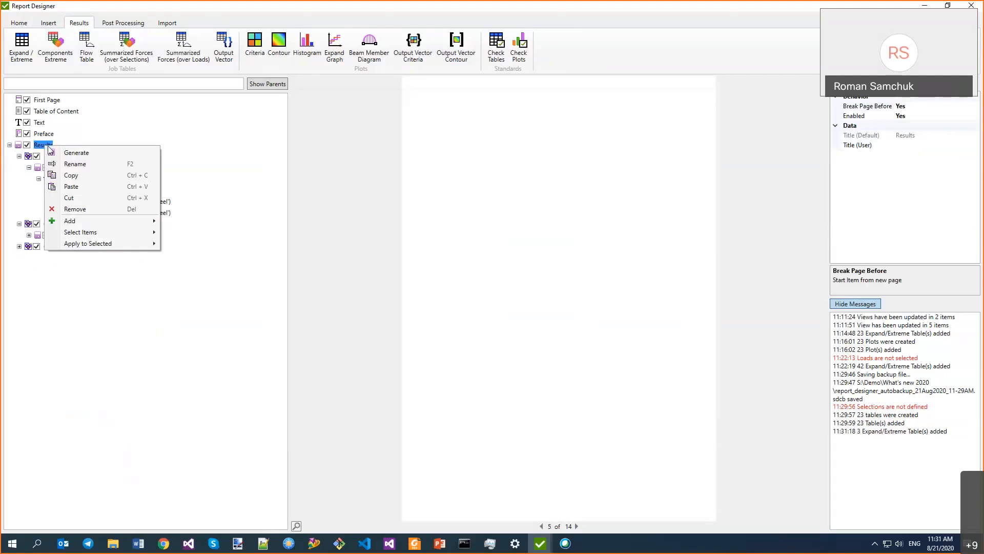
left_click(115, 338)
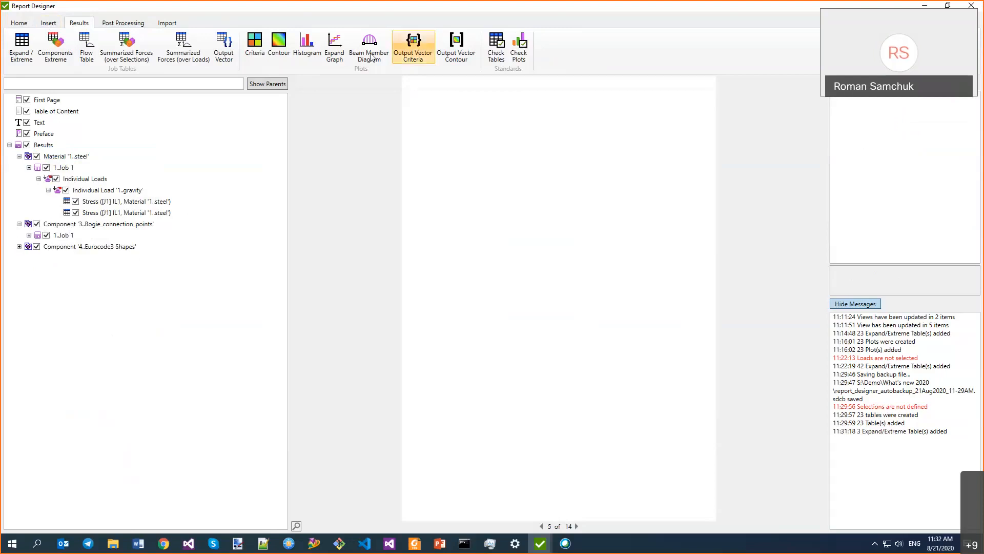
Step: Change the report structure to group results by job and individual load, without separate selection groups
left_click(17, 23)
left_click(339, 48)
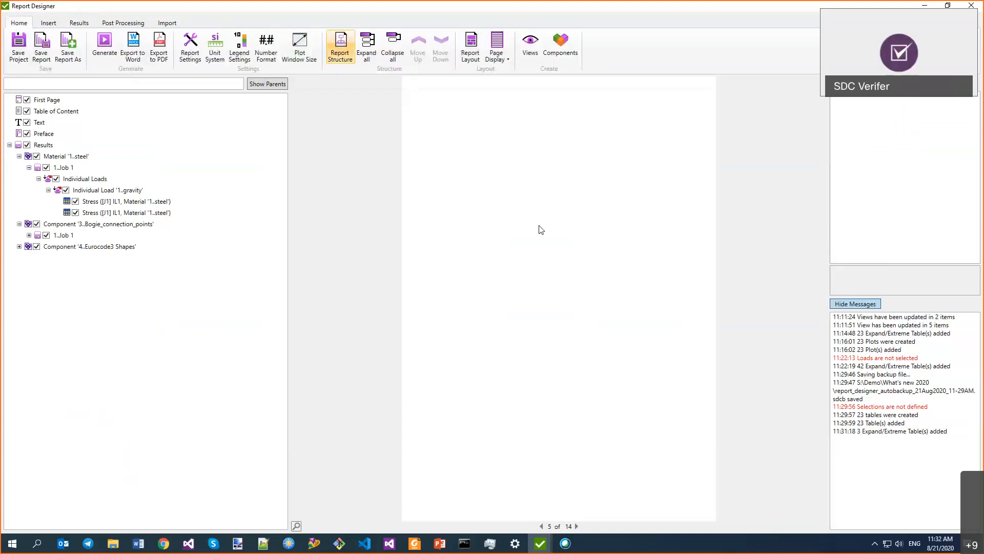
left_click(539, 251)
left_click(526, 263)
left_click(513, 296)
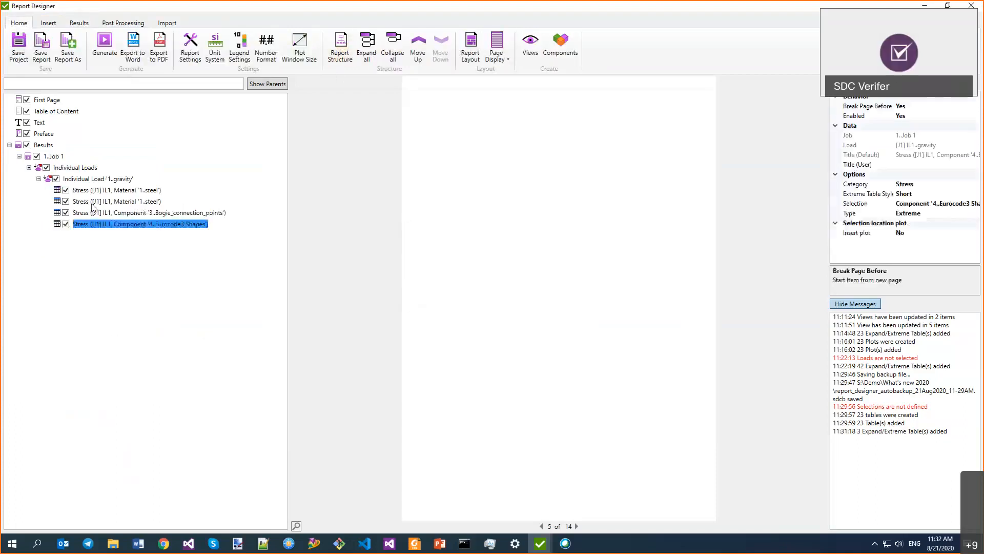
Step: Add a user chapter titled 'MainComponent' to Individual Load '1..gravity'
right_click(81, 179)
mouse_move(114, 253)
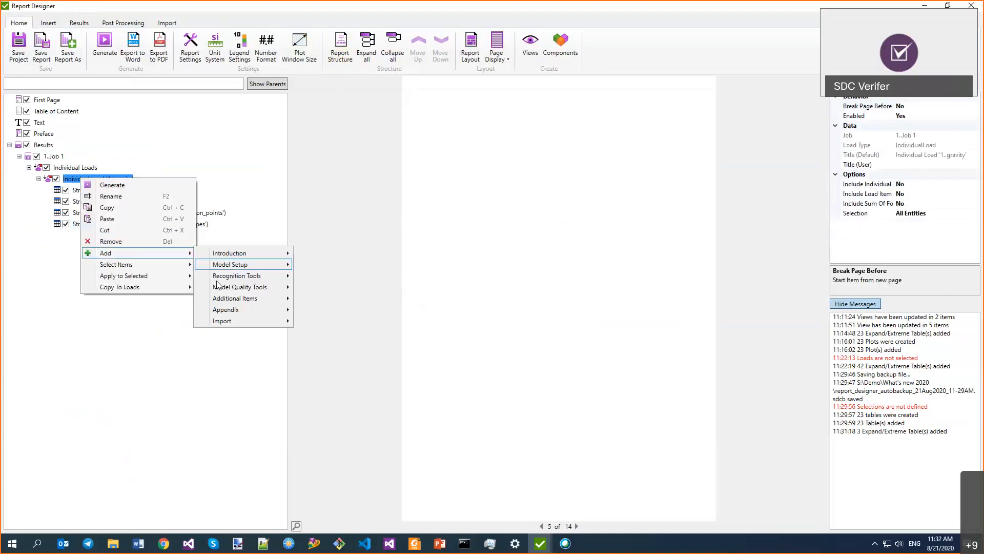
mouse_move(225, 300)
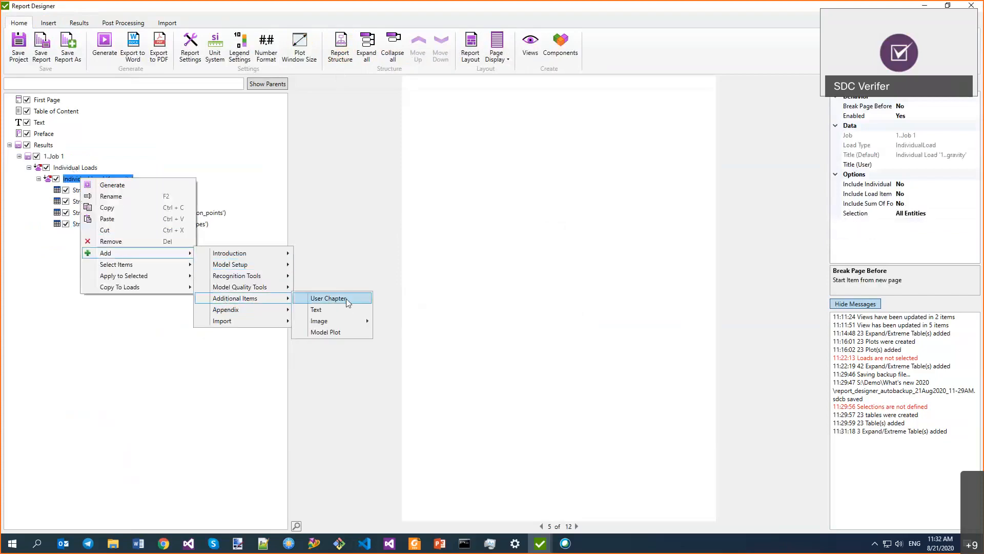
left_click(344, 299)
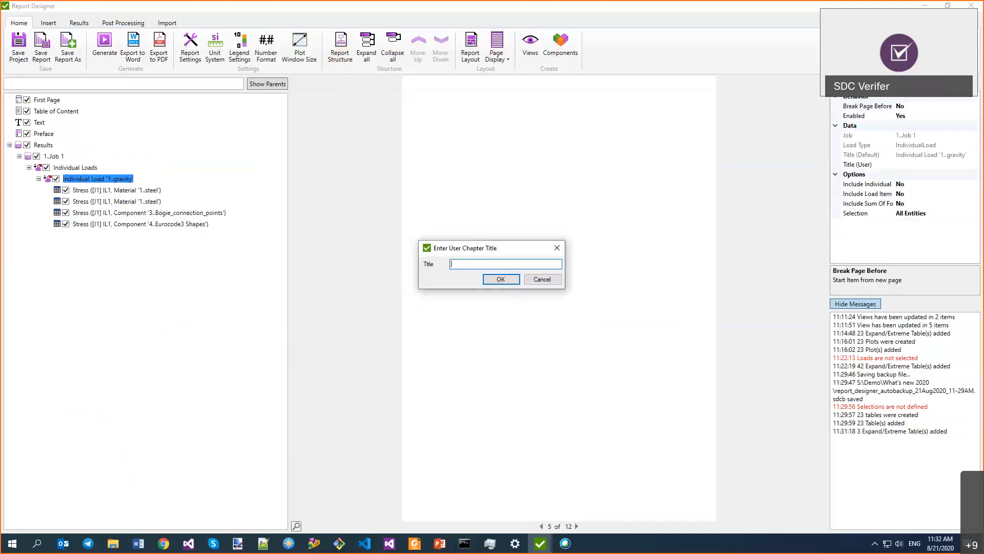
key("Return")
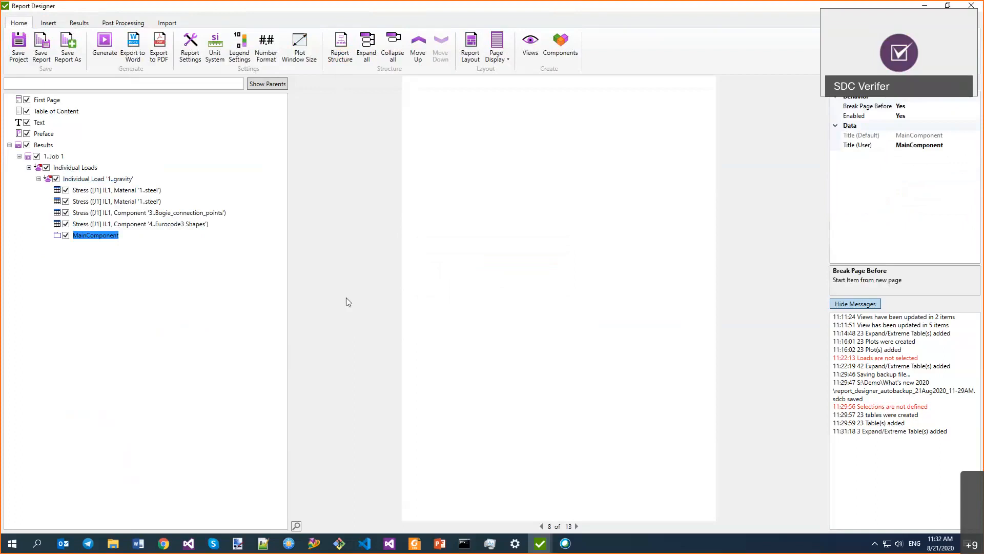
Step: Add a nested user chapter titled 'Material1' inside the MainComponent chapter
left_click(132, 191)
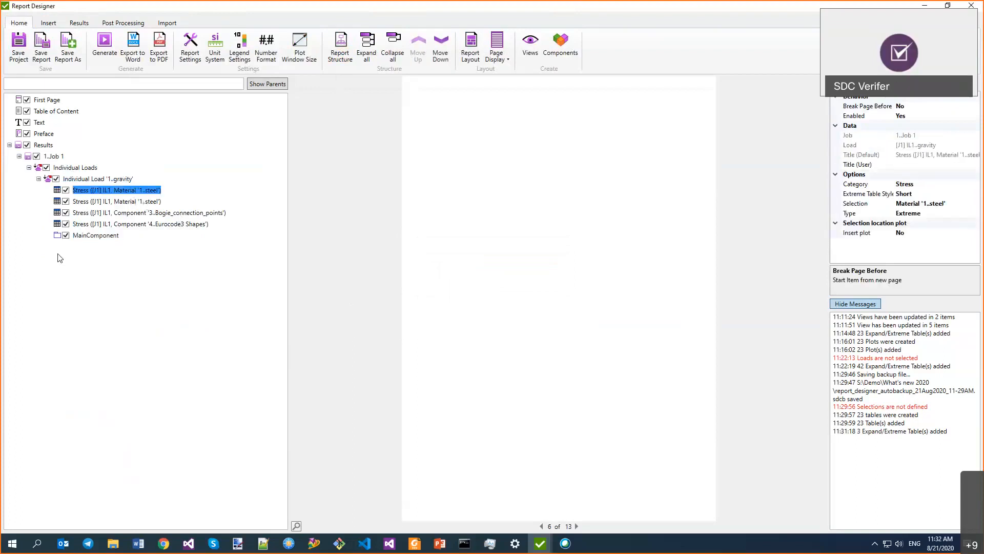
left_click(92, 236)
right_click(89, 236)
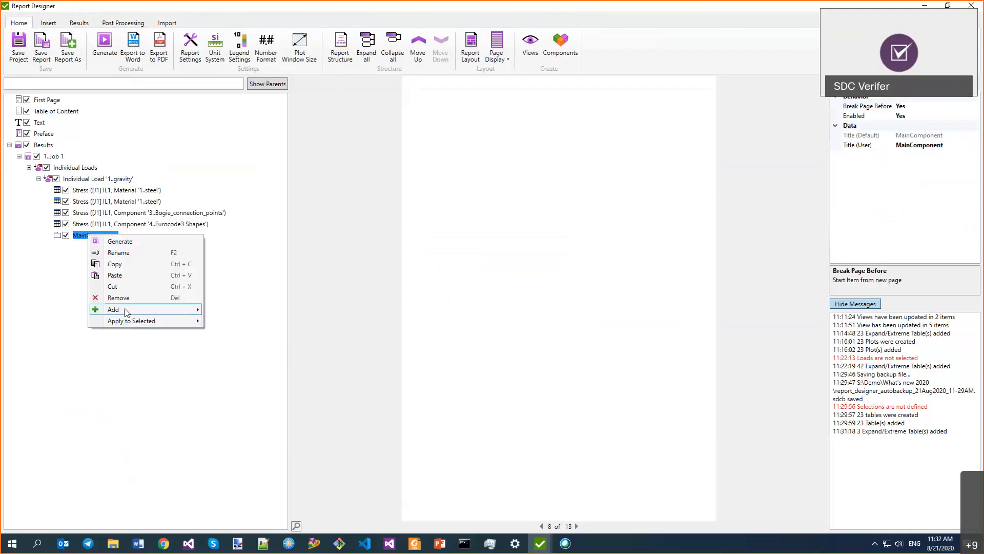
mouse_move(124, 310)
mouse_move(256, 363)
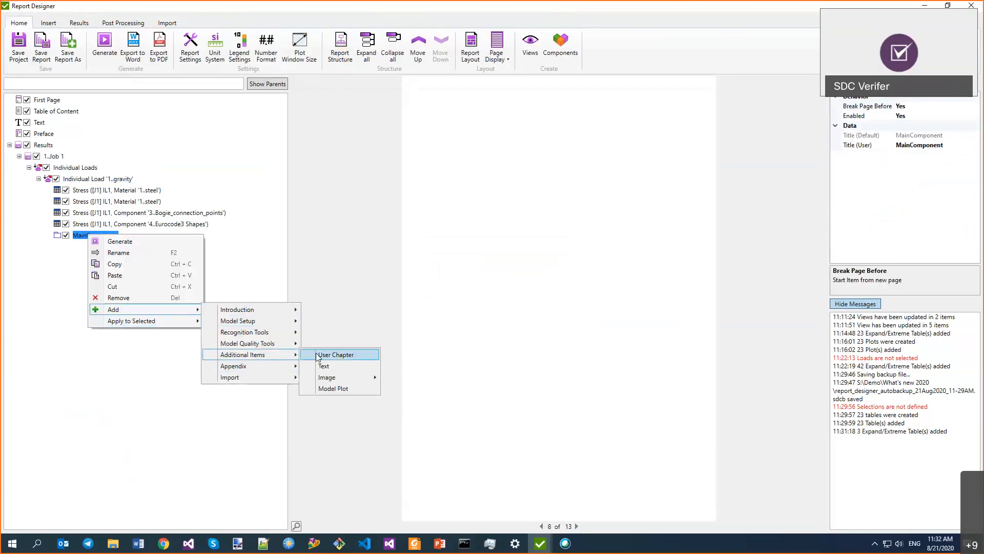
left_click(314, 355)
type("Material1")
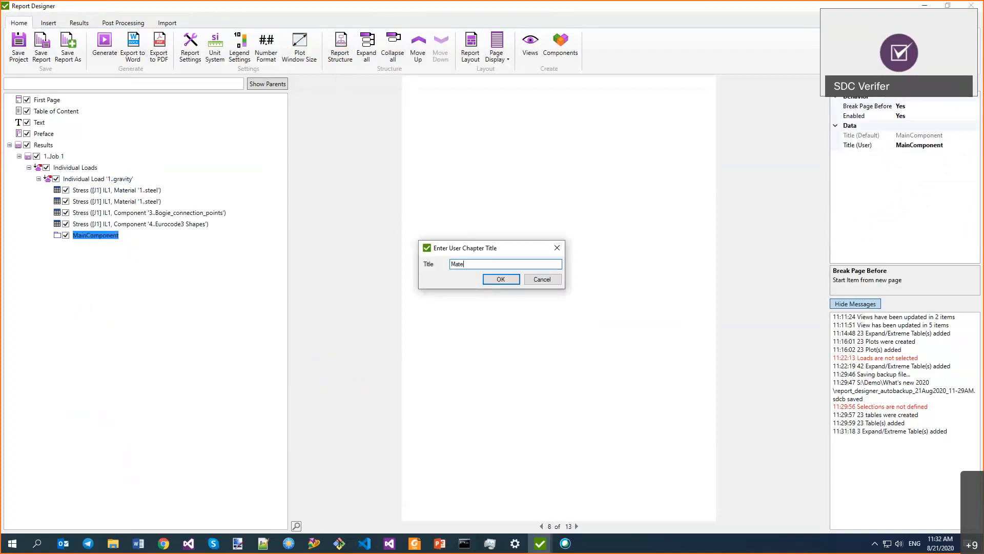
key("Return")
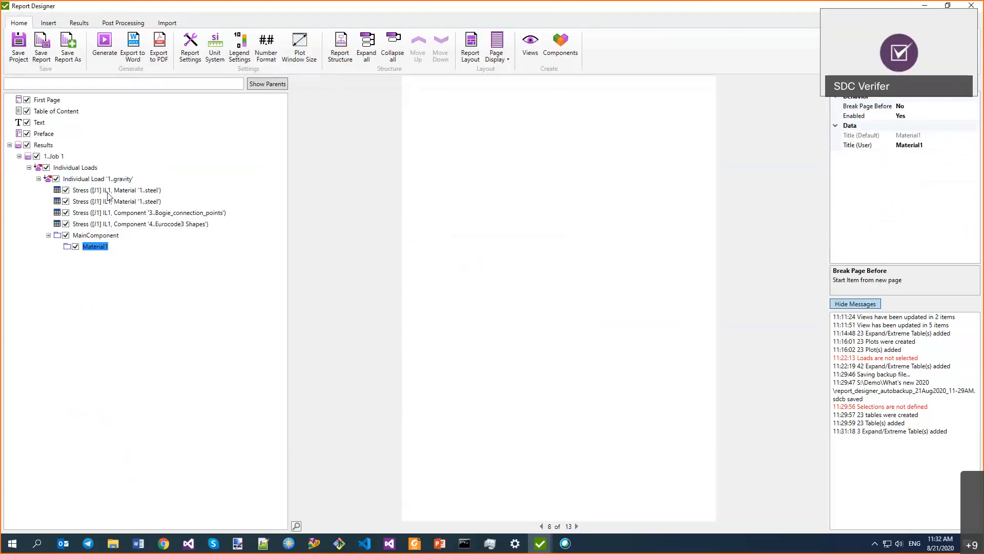
Step: Move both Stress tables for Material '1..steel' under Individual Load '1..gravity' into the Material1 chapter
left_click(105, 192)
key("shift+Down")
left_click_drag(96, 247, 96, 247)
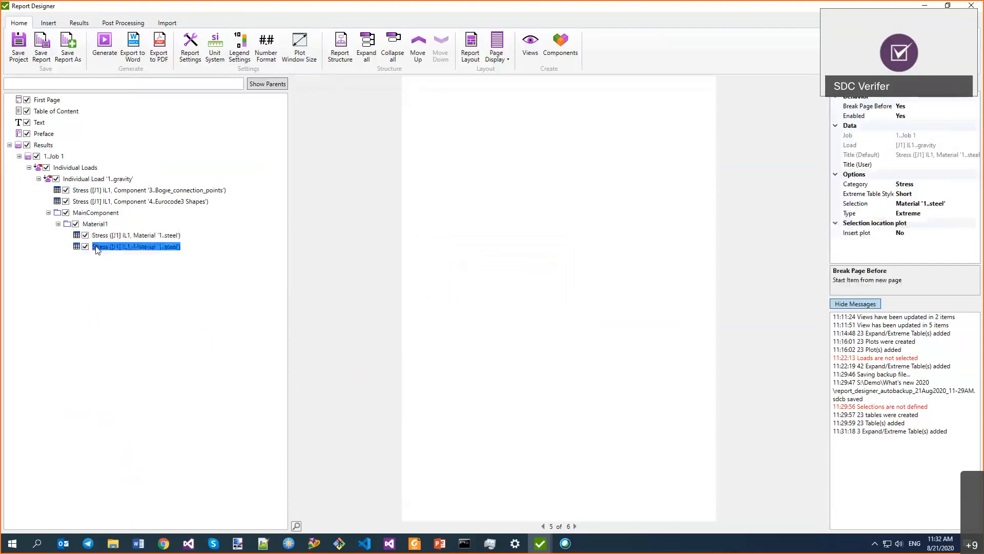
left_click(108, 212)
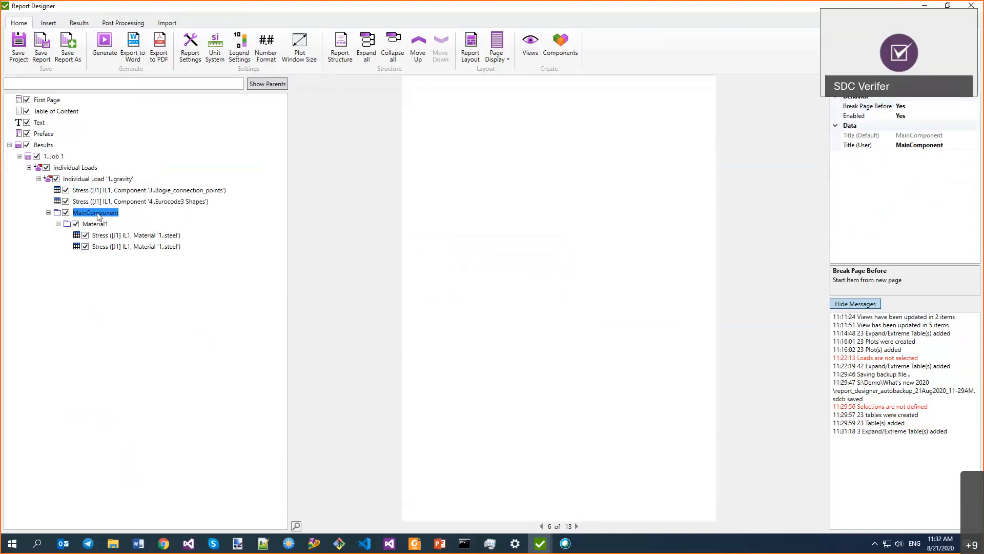
left_click(95, 225)
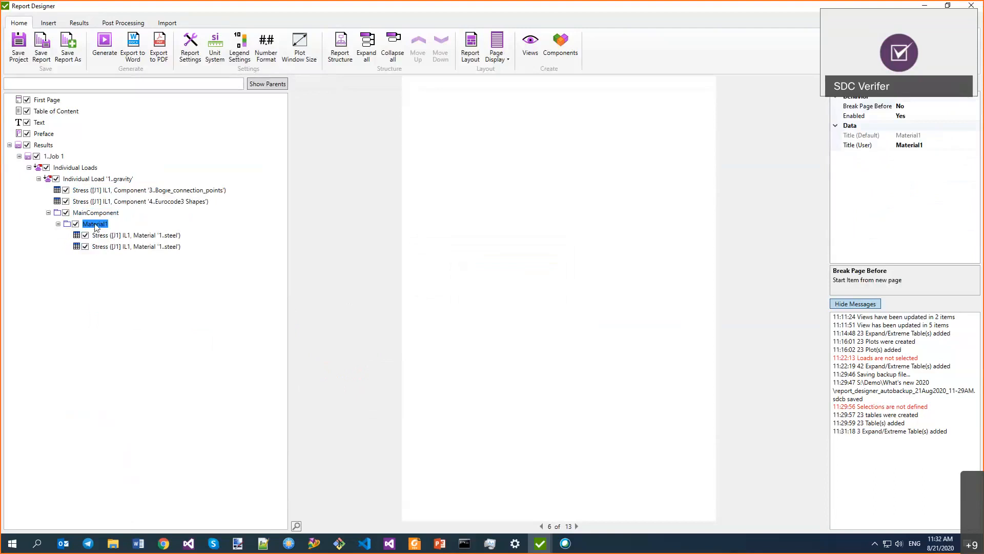
left_click(92, 215)
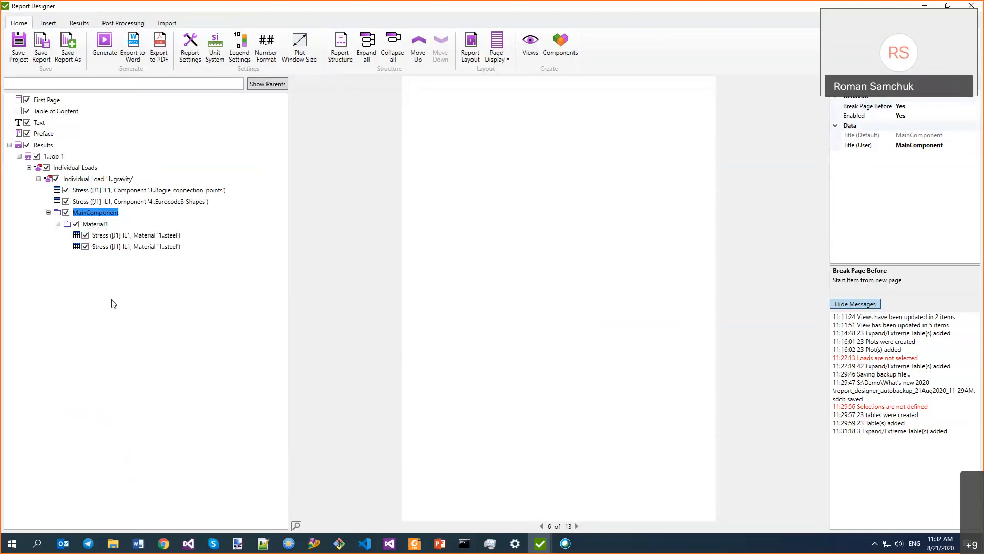
left_click(98, 223)
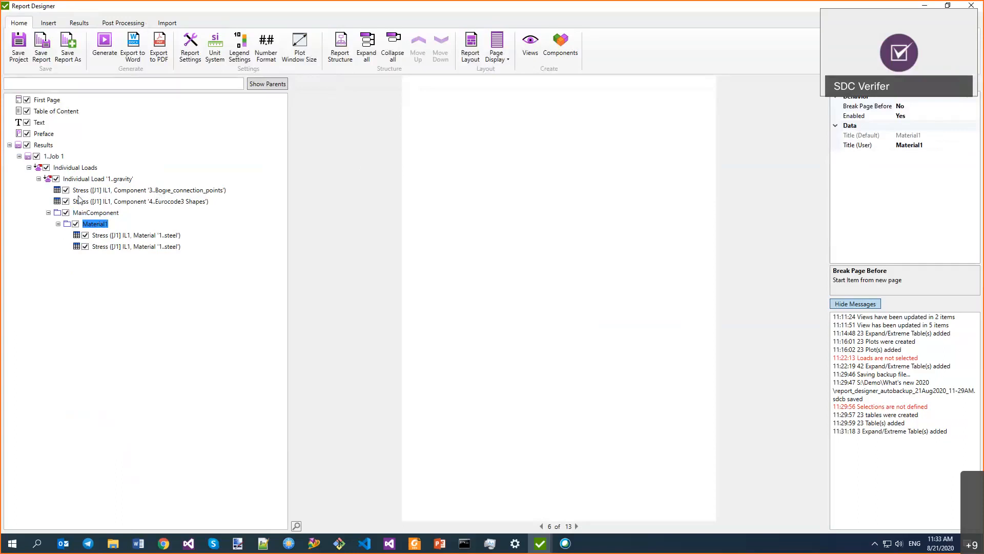
Step: Add an extreme Flow Table of absolute stress on all entities, covering all individual loads of Job 1
left_click(79, 24)
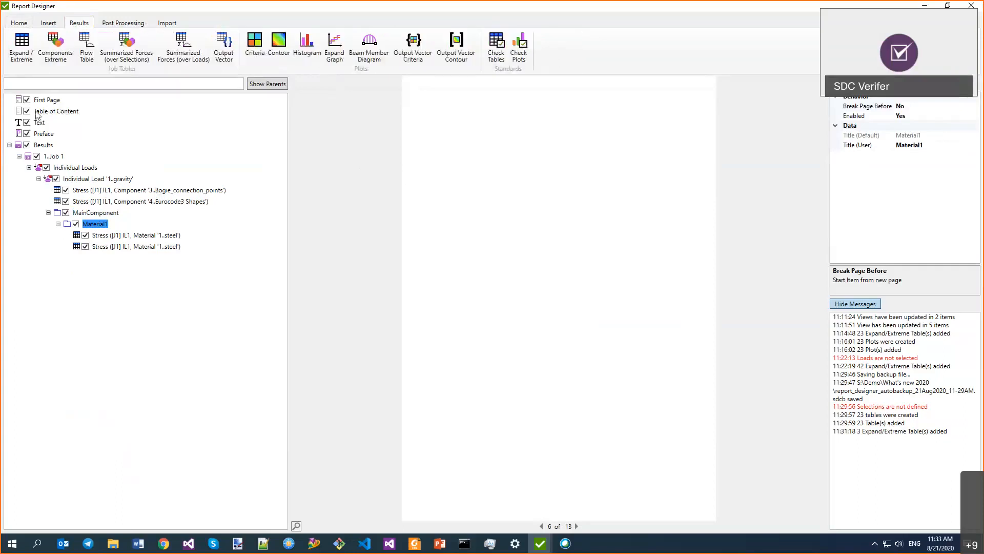
left_click(53, 44)
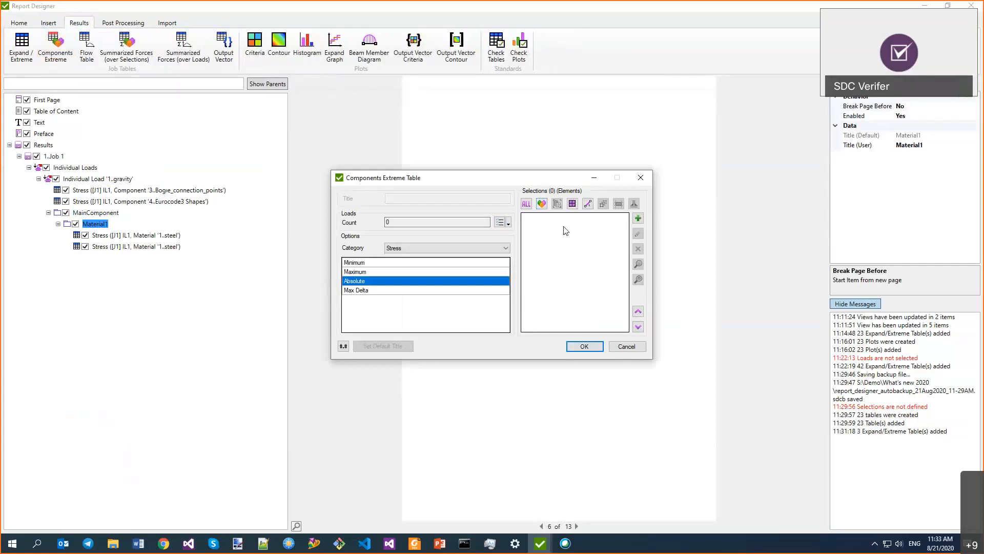
key("Escape")
left_click(86, 46)
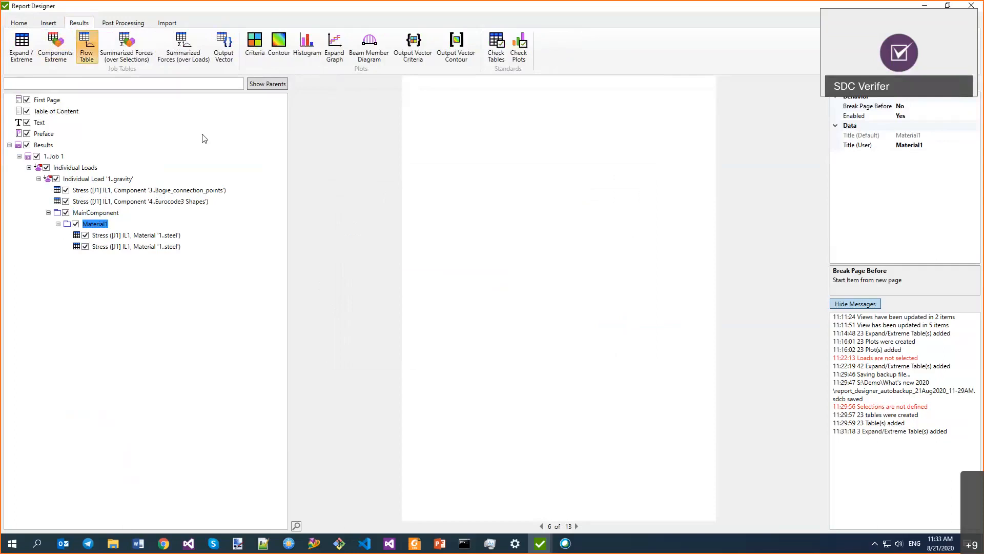
left_click(498, 226)
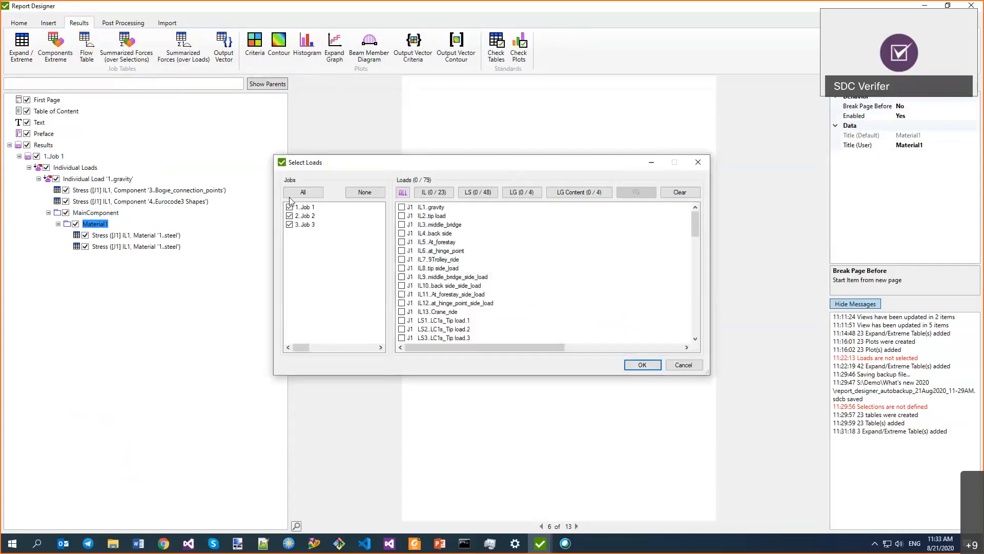
left_click(301, 208)
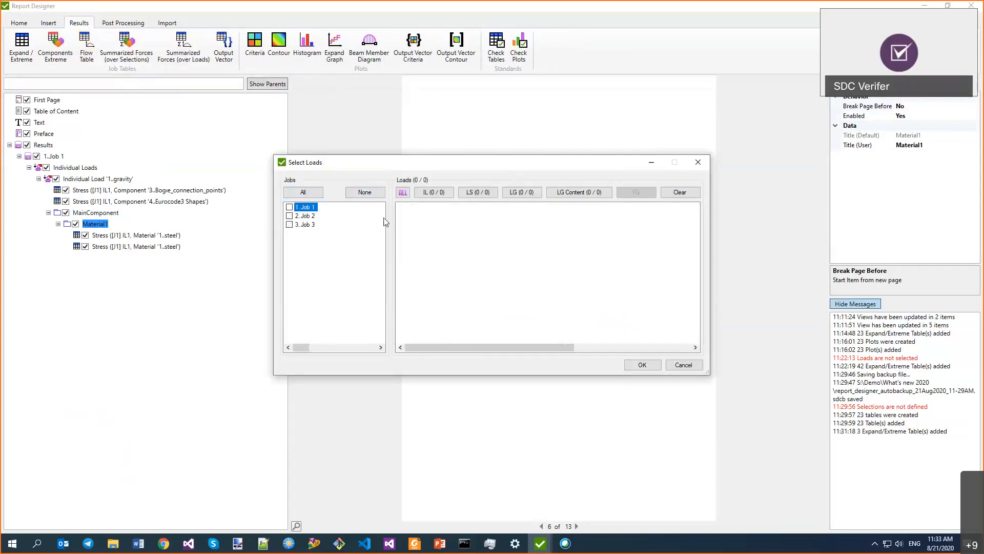
left_click(434, 191)
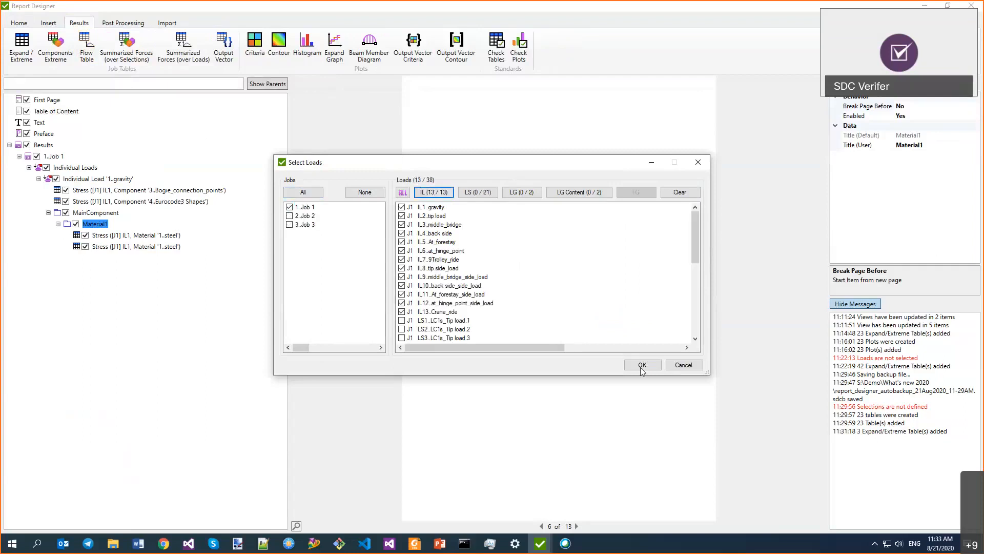
left_click(642, 365)
left_click(597, 351)
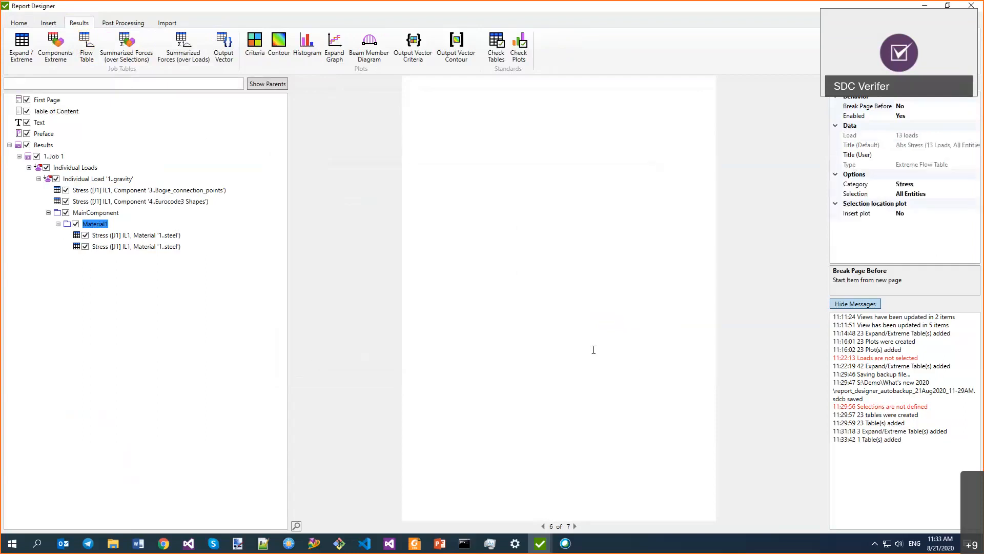
Step: Edit the Abs Stress flow table in Summary to cover the individual loads of all three jobs
left_click(66, 258)
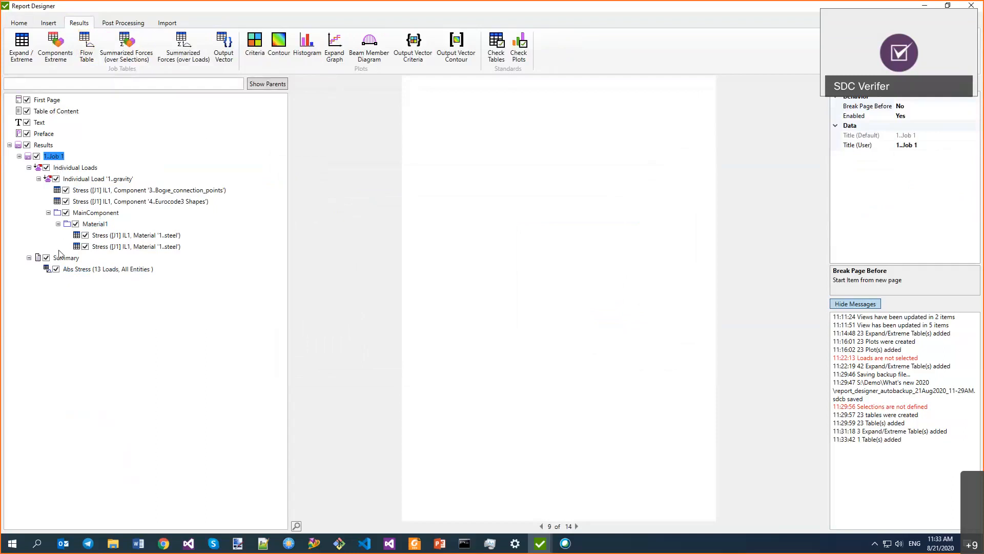
right_click(76, 266)
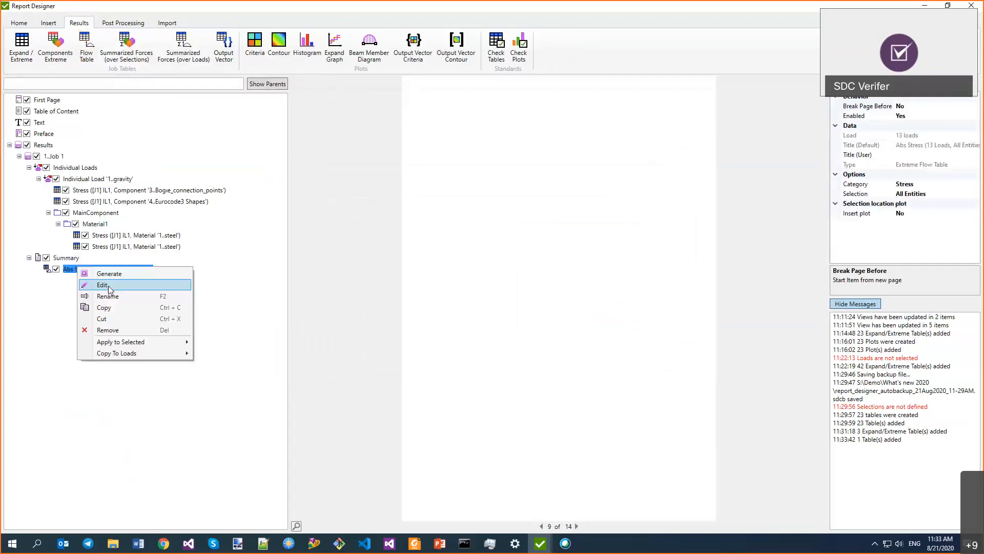
left_click(109, 285)
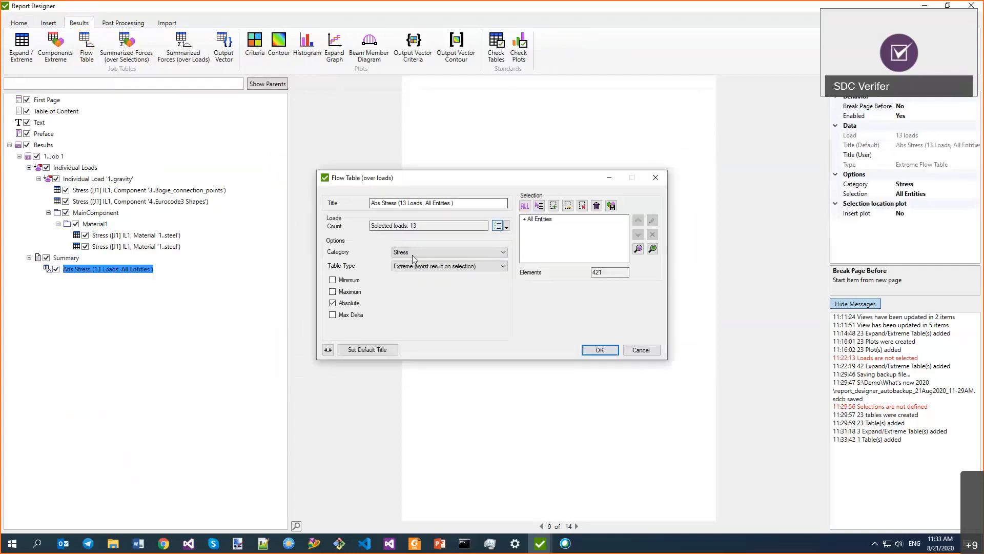
left_click(498, 225)
left_click(436, 193)
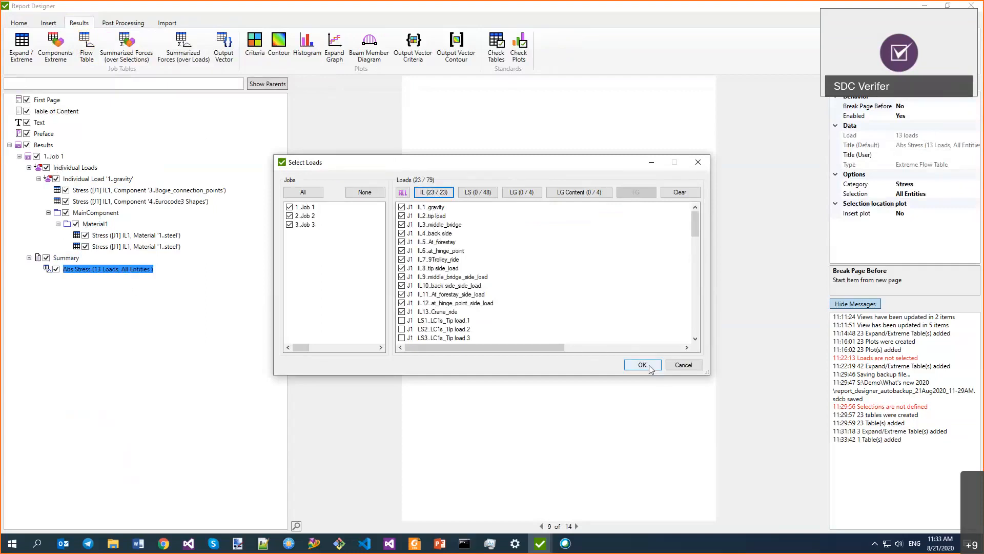
left_click(628, 364)
left_click(597, 350)
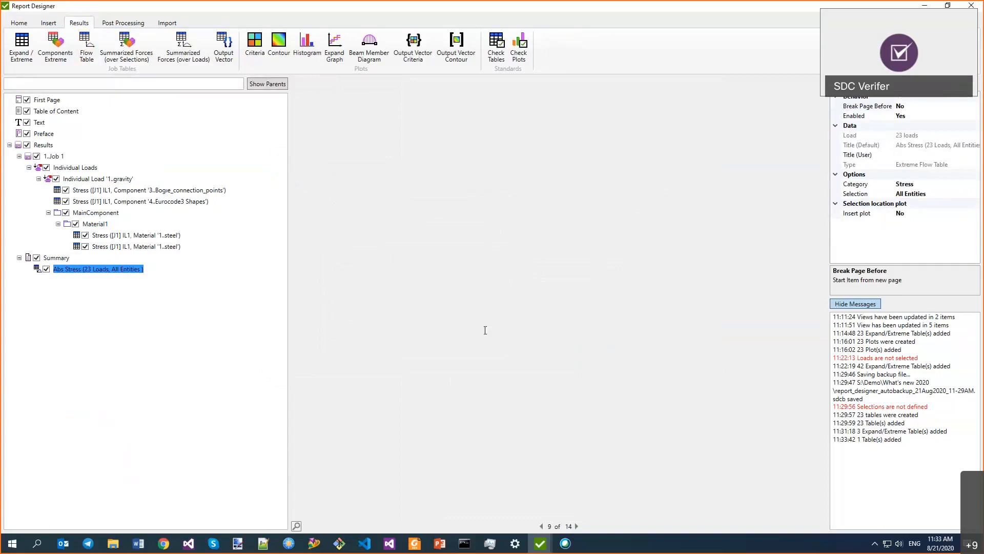
left_click(20, 156)
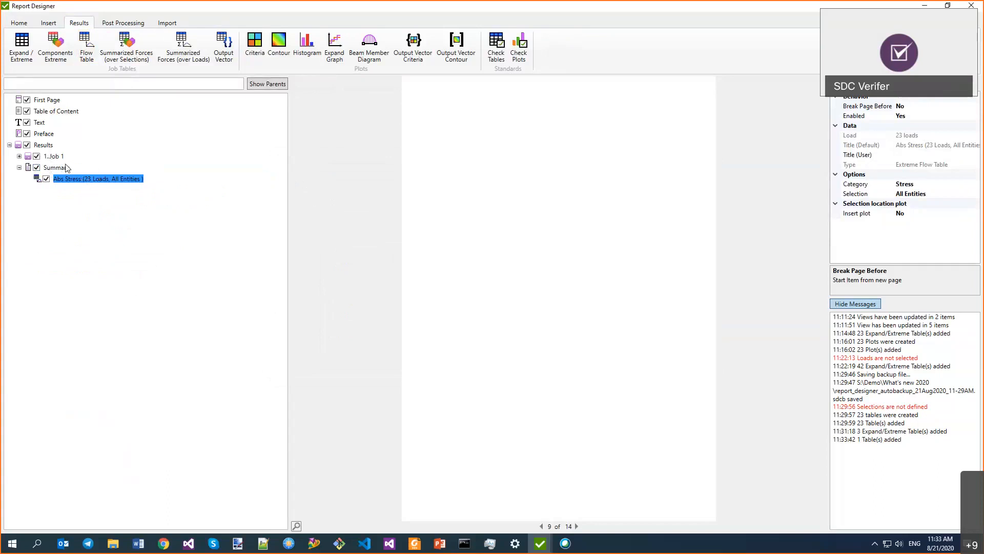
right_click(75, 179)
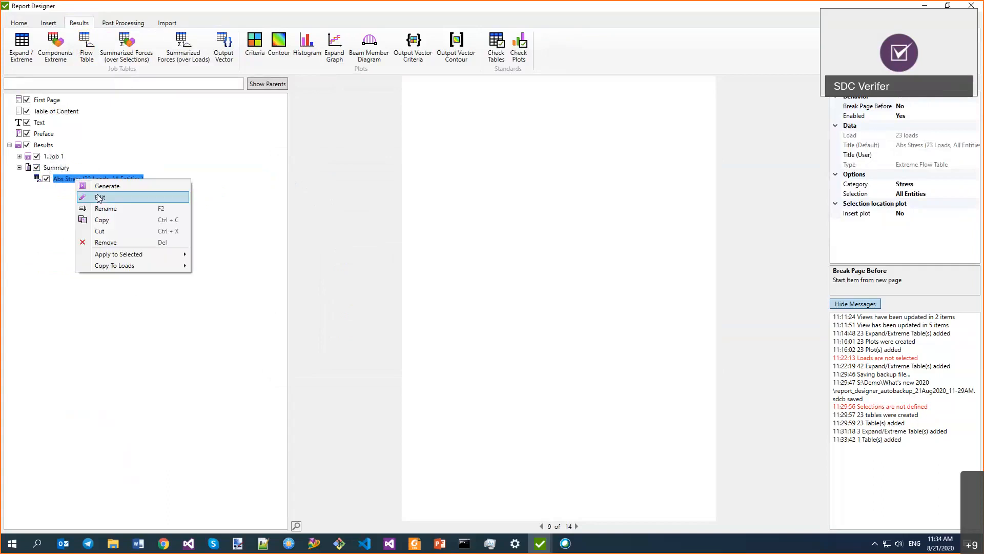
left_click(118, 197)
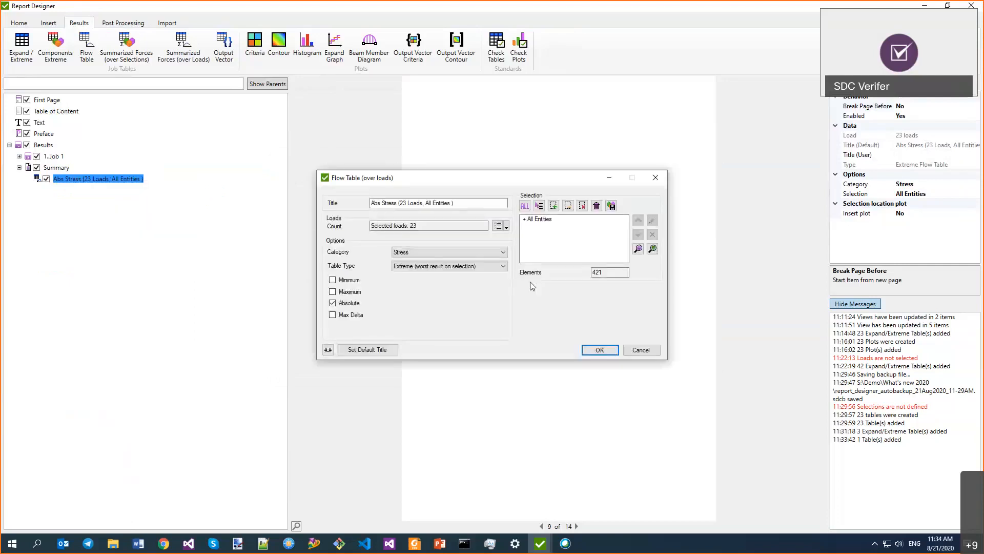
left_click(645, 347)
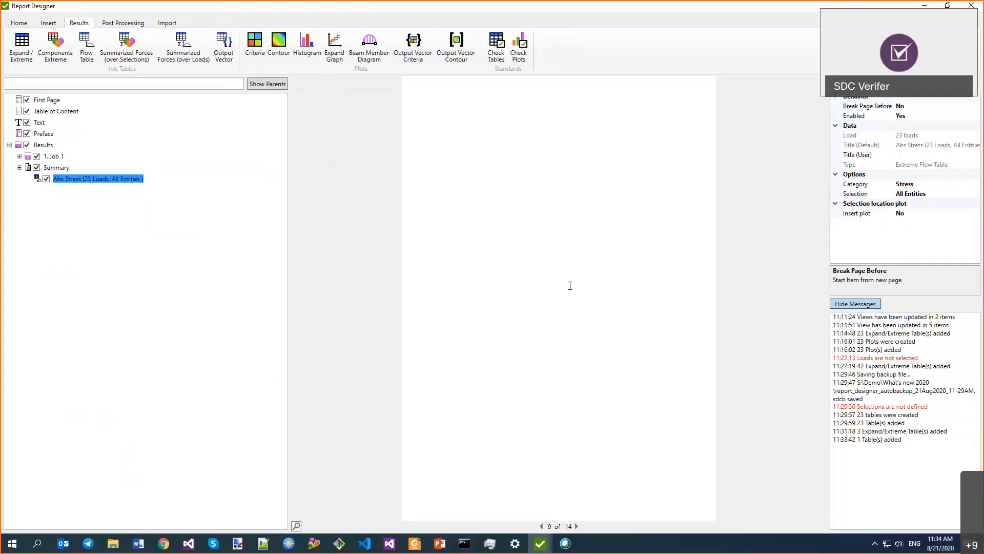
Step: Add short extreme Stress tables on all entities for Job 1 loads IL2..tip load, IL3..middle_bridge and IL4..back side
left_click(19, 157)
left_click(38, 178)
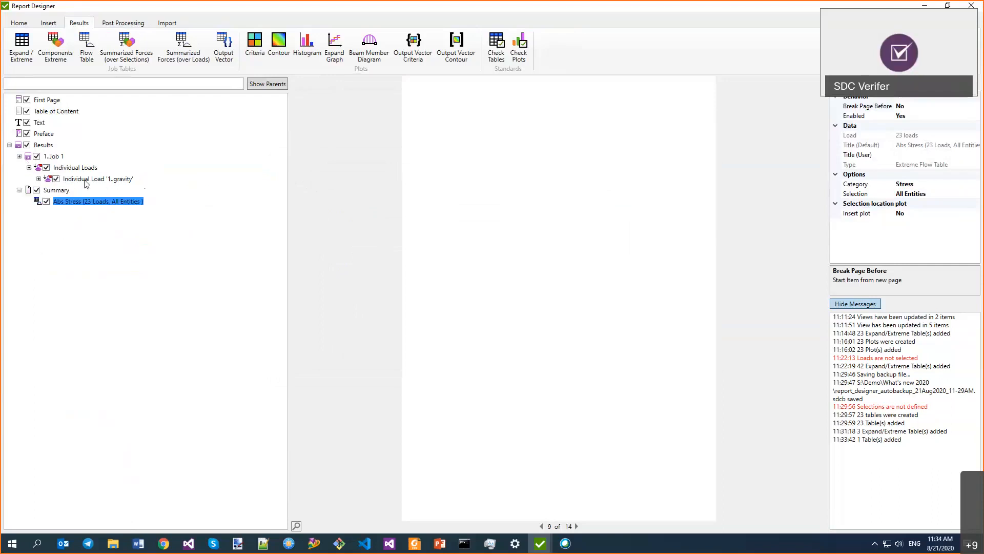
left_click(21, 50)
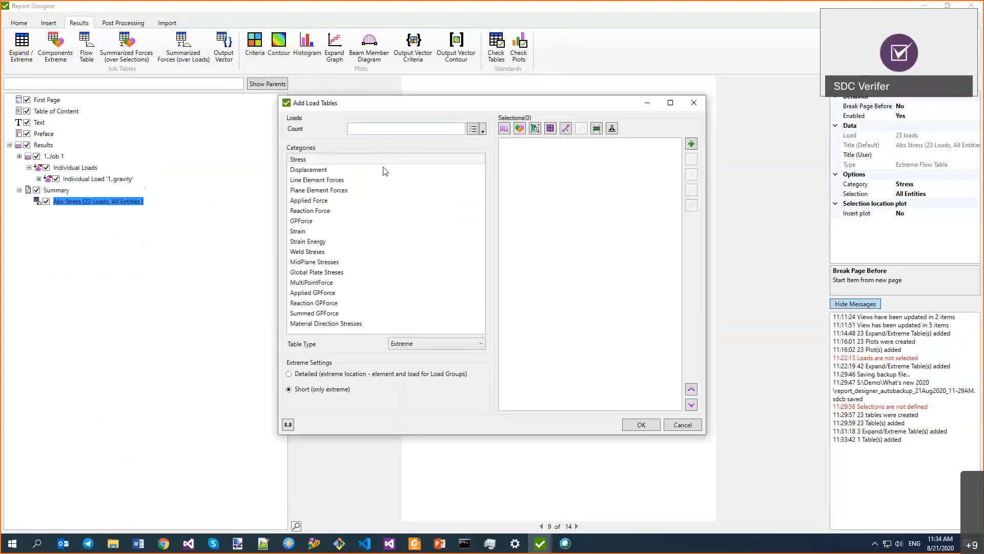
left_click(473, 129)
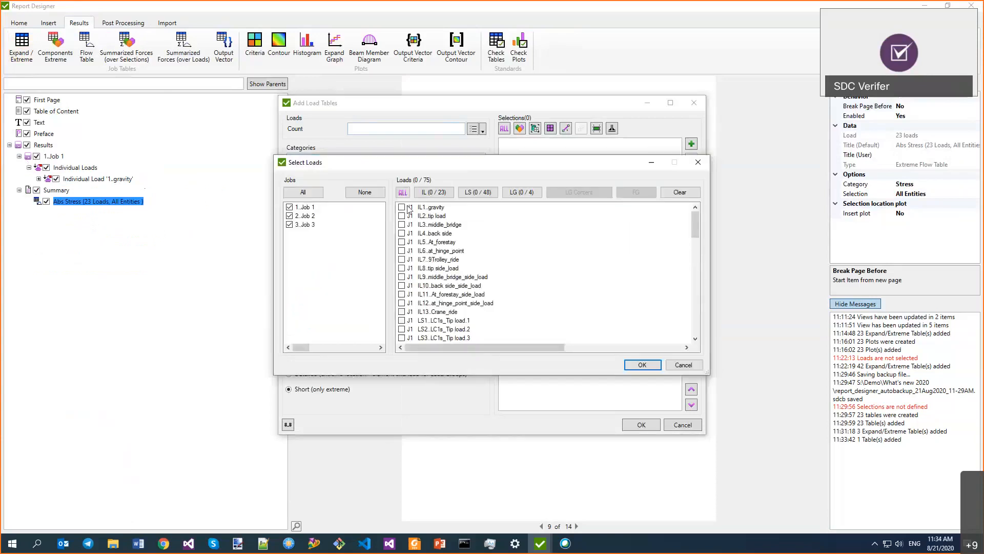
left_click(643, 365)
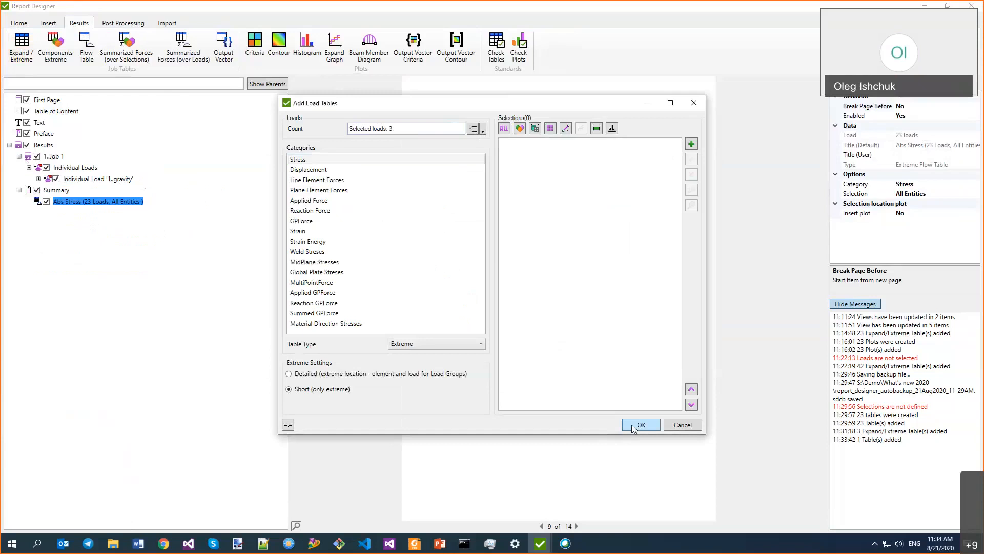
left_click(633, 425)
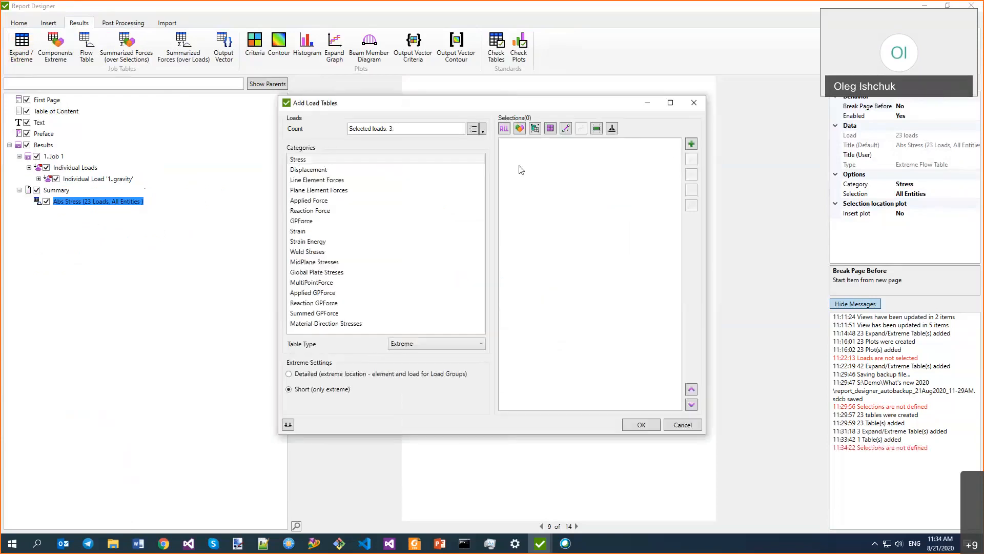
left_click(504, 128)
left_click(641, 424)
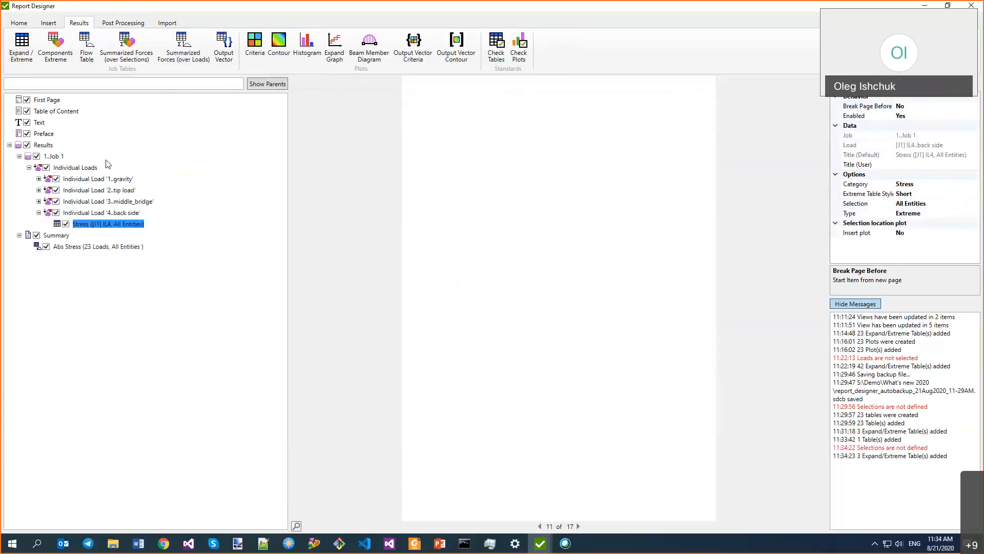
left_click(86, 249)
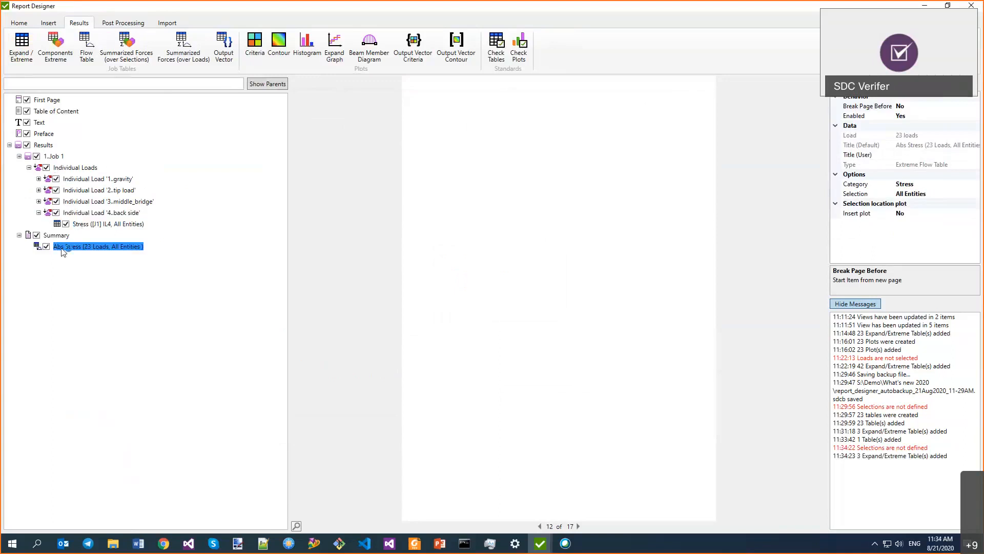
left_click(38, 178)
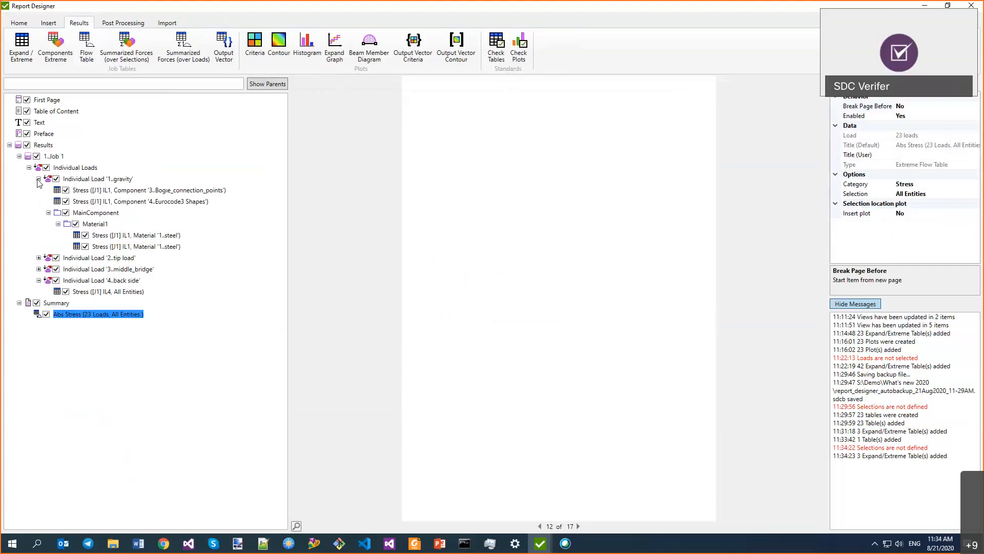
left_click(39, 179)
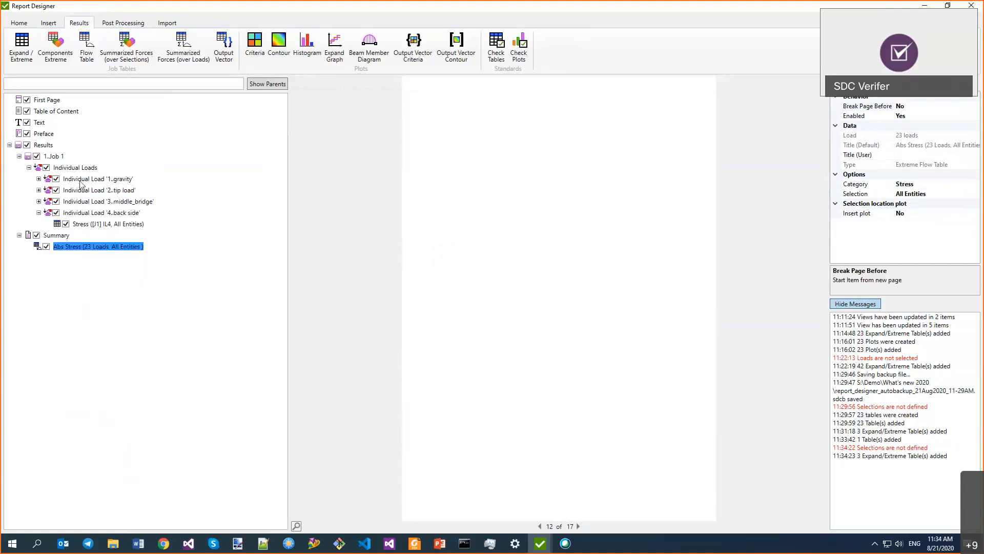
Step: Check which loads a new Expand/Extreme table takes when Individual Loads 1 to 4 of Job 1 are selected
left_click(84, 179)
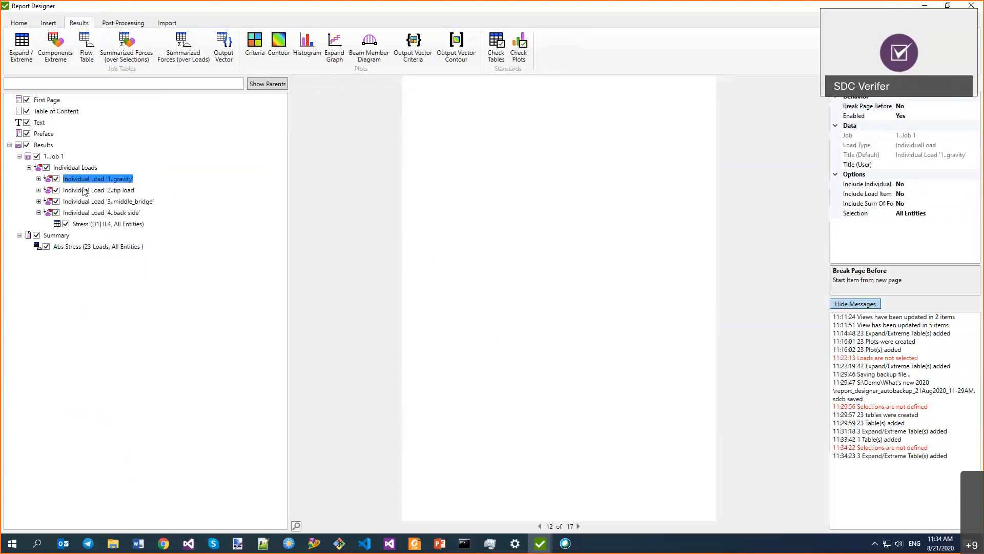
left_click(85, 190, "shift")
left_click(86, 212, "shift")
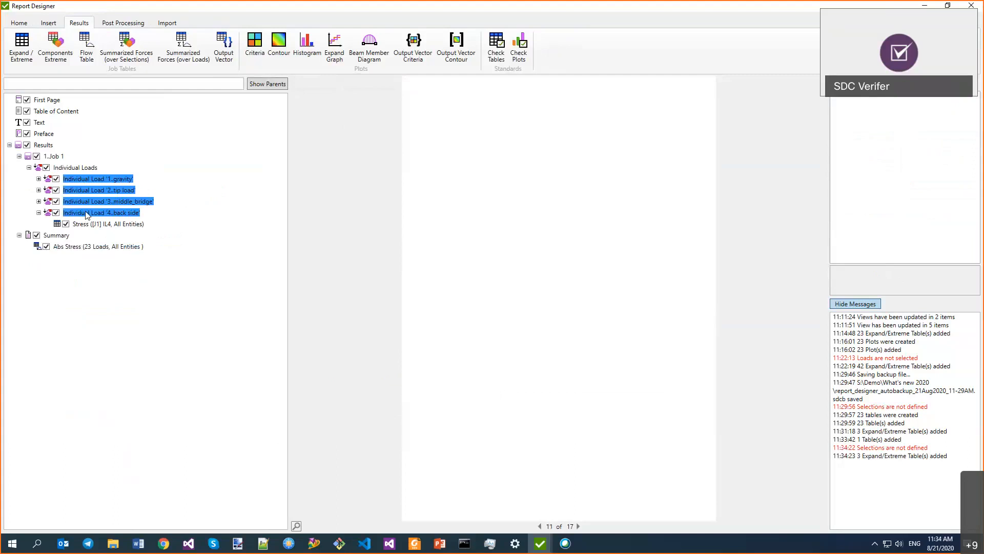
right_click(86, 211)
left_click(60, 24)
left_click(22, 48)
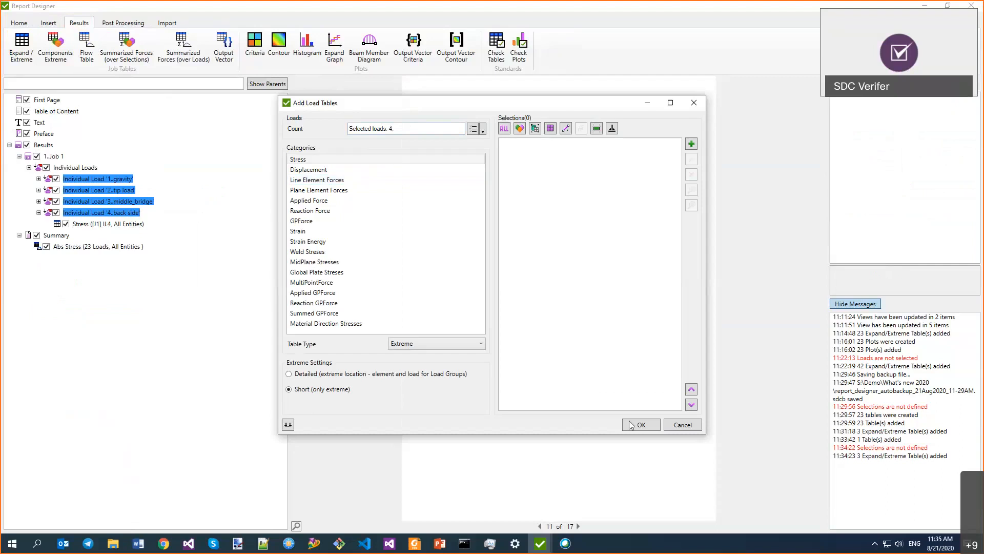
left_click(683, 425)
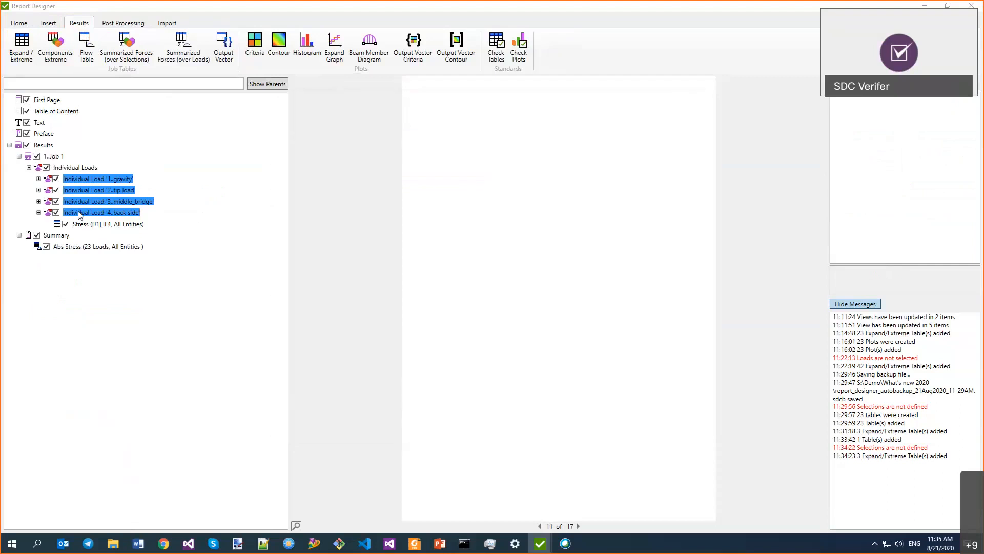
Step: Check the load selection that a new Expand/Extreme table takes from the 1..Job 1 chapter
left_click(53, 157)
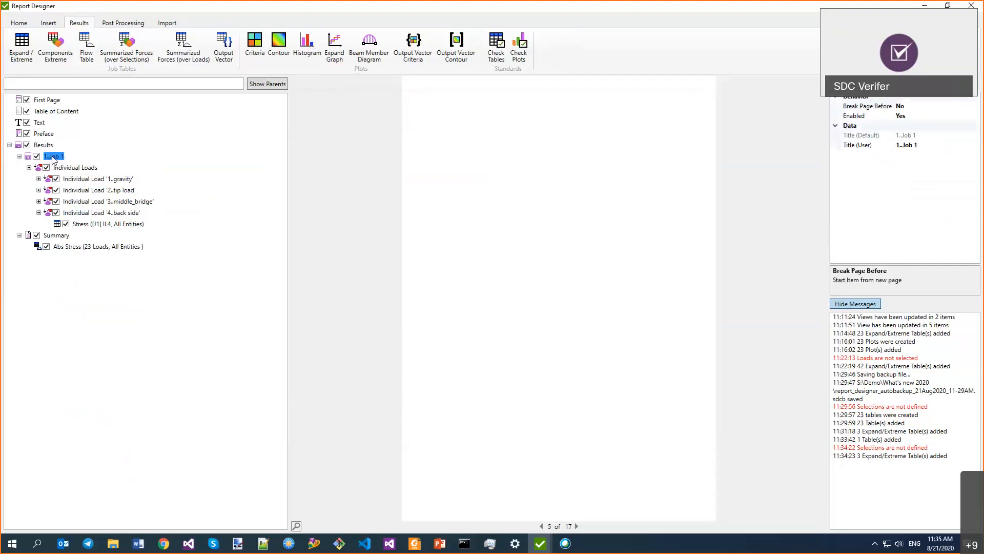
right_click(50, 159)
left_click(49, 159)
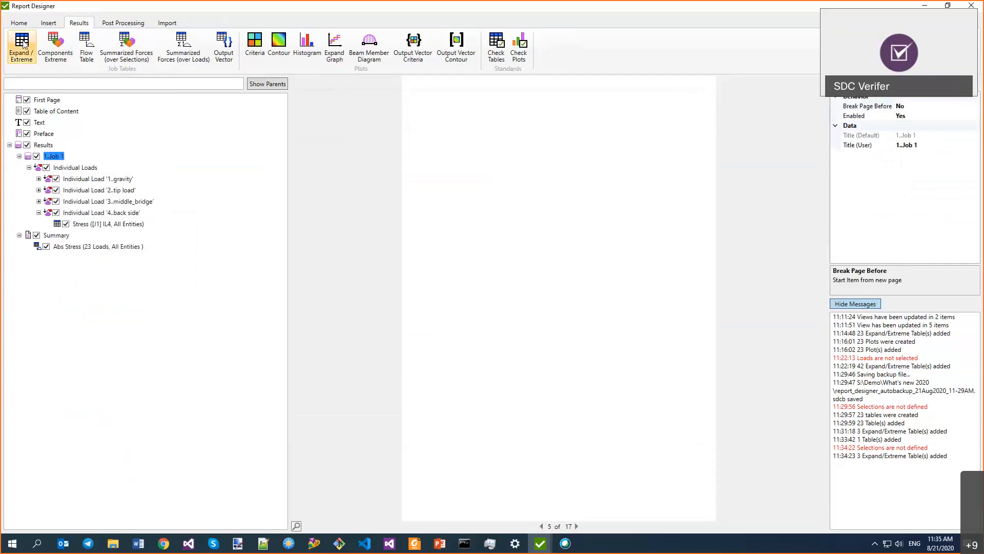
left_click(23, 46)
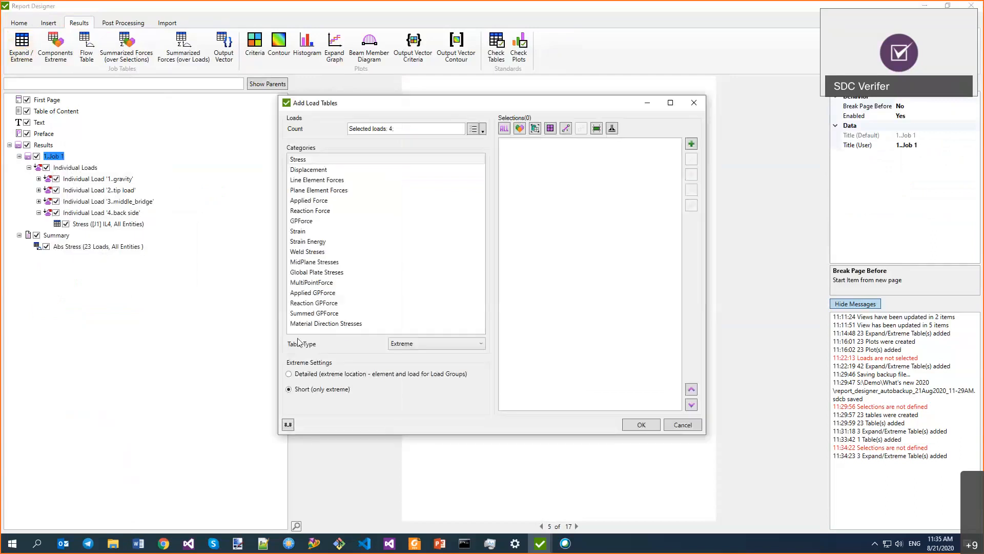
left_click(473, 130)
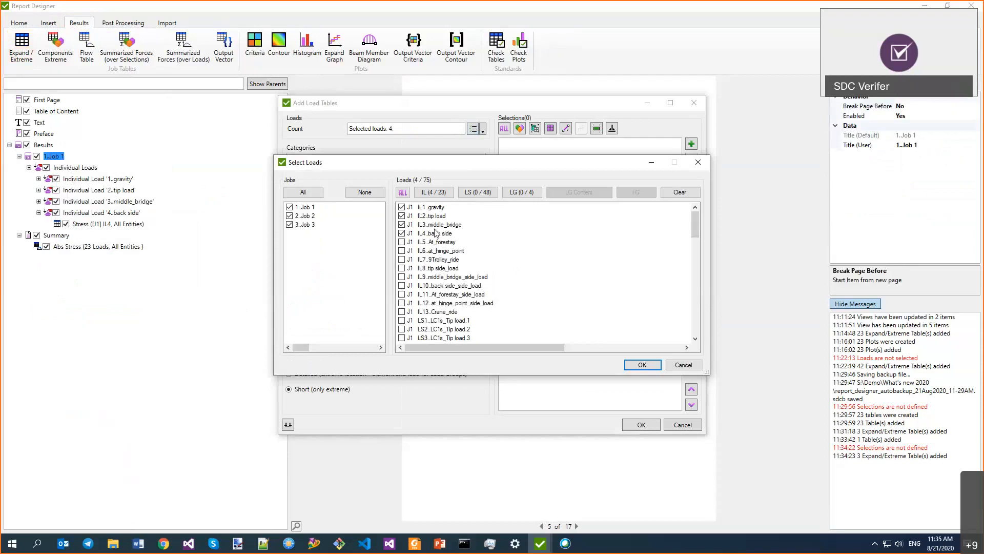
left_click(669, 367)
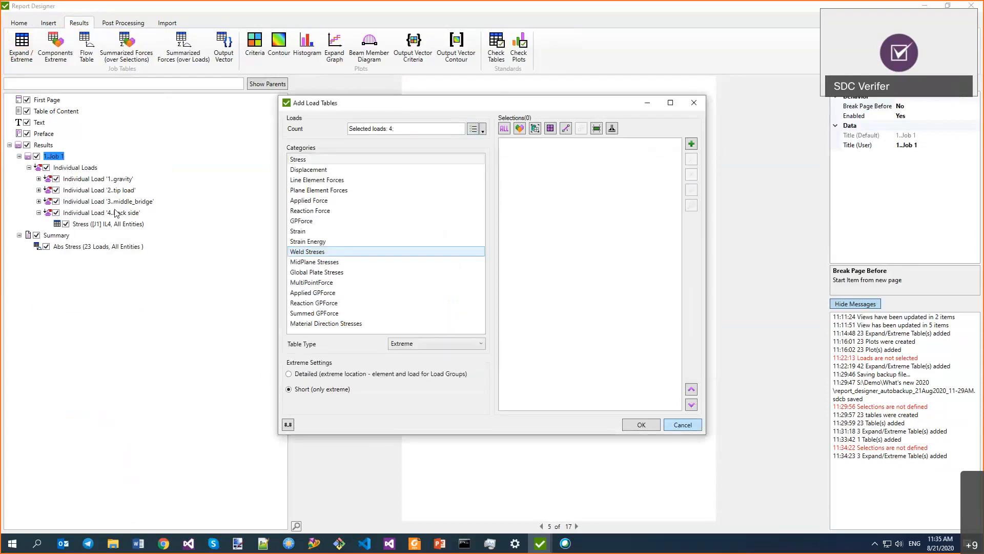
key("Escape")
left_click(75, 168)
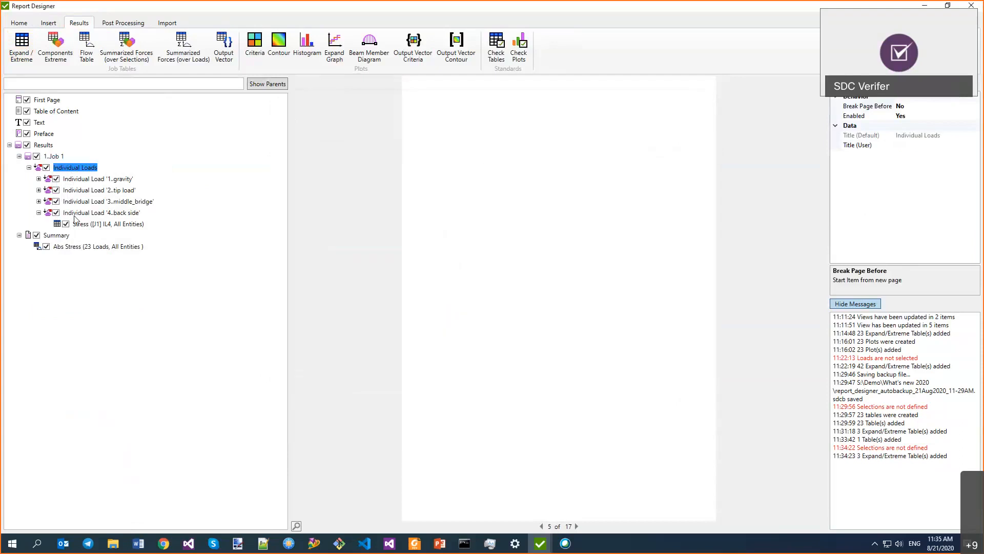
Step: Add short extreme Stress tables on all entities for 52 loads: Job 1's four individual loads and the load sets of all jobs
left_click(54, 157)
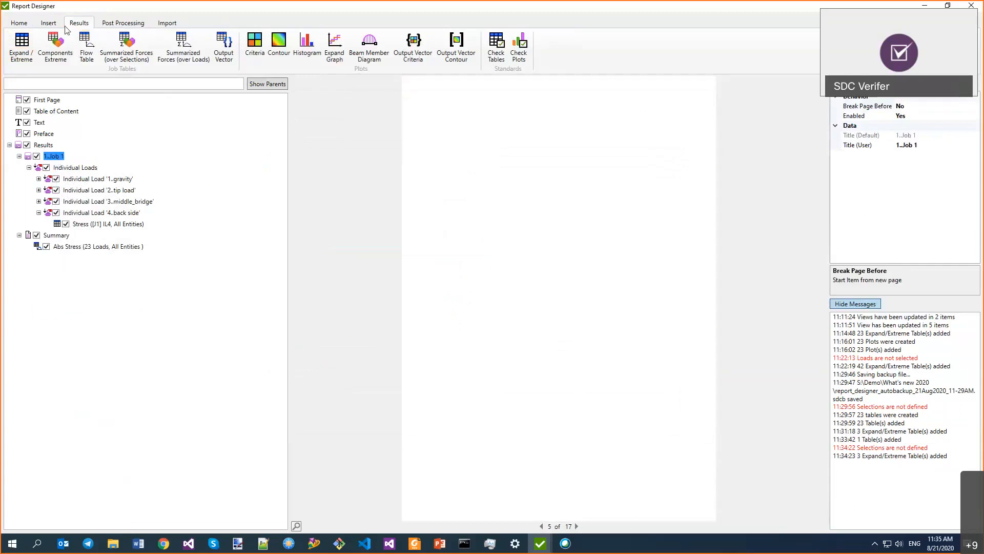
left_click(35, 44)
left_click(474, 128)
left_click(641, 362)
left_click(641, 424)
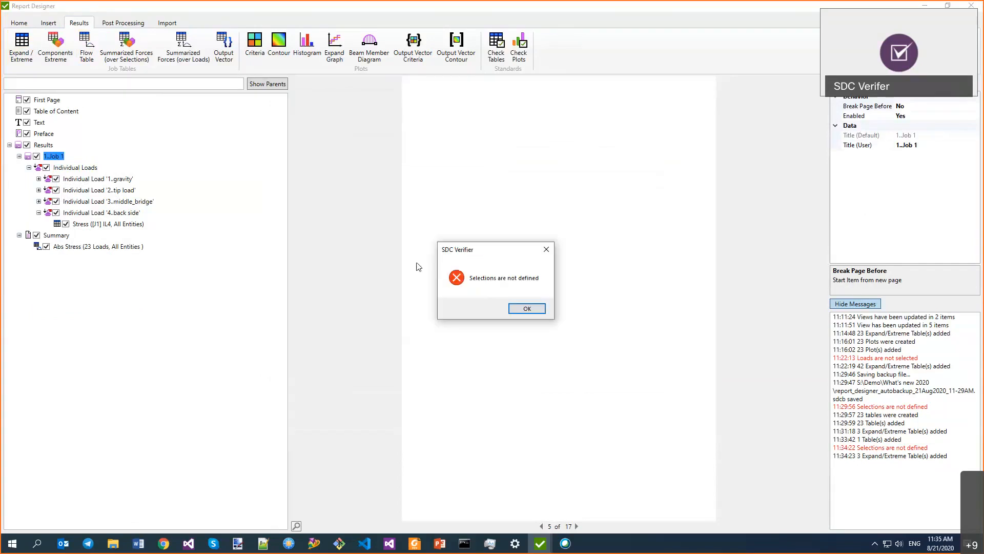
key("Return")
left_click(504, 128)
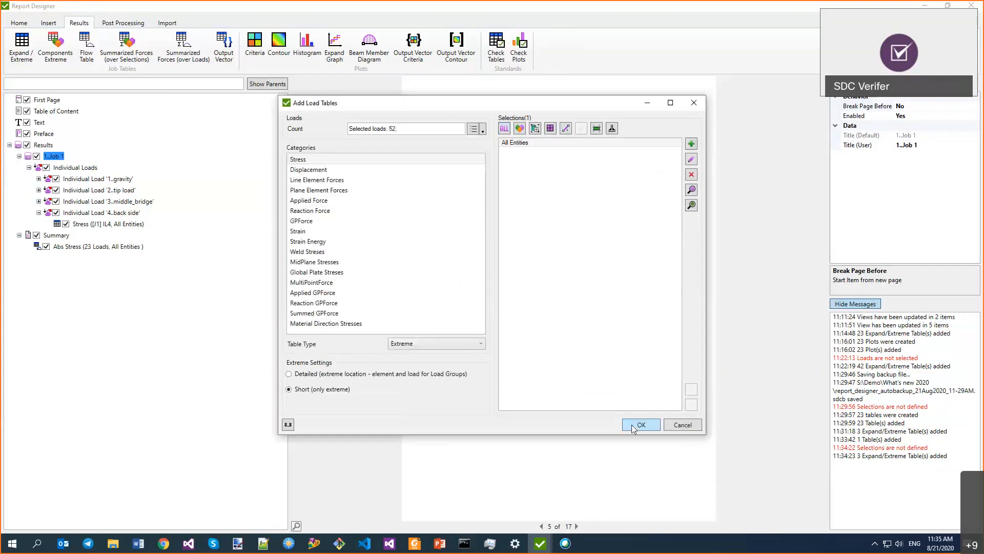
left_click(641, 424)
Step: Check which loads a new Expand/Extreme table takes from Job 1's Load Sets chapter
left_click(29, 246)
left_click(65, 246)
right_click(67, 247)
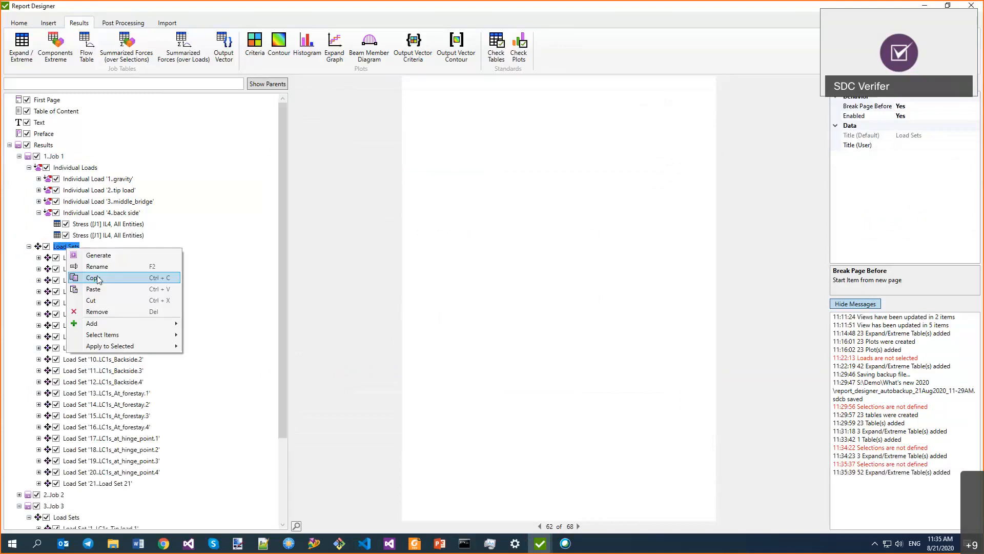
left_click(23, 43)
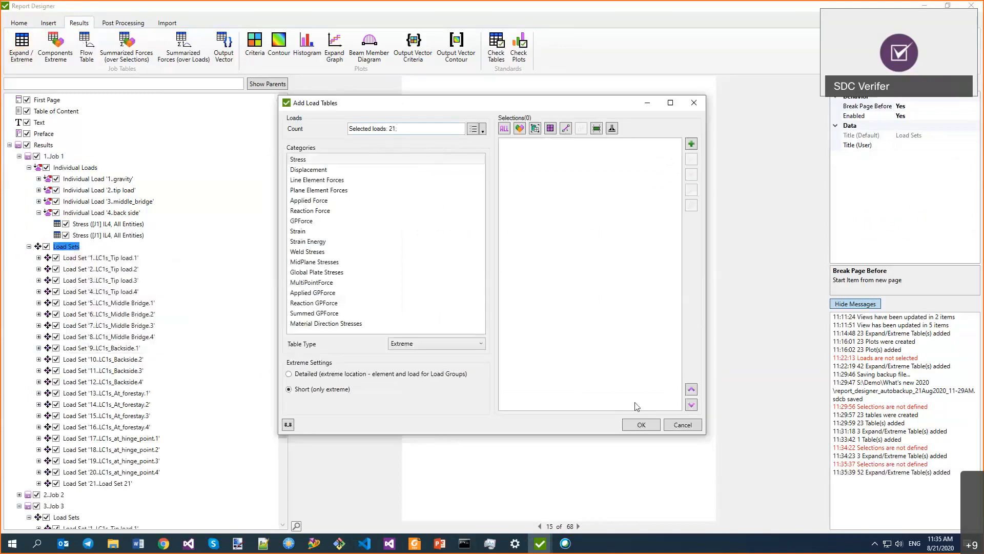
left_click(675, 425)
Step: Check the loads taken by a new Expand/Extreme table and a Contour plot for Job 1's Load Sets 5, 6 and 8
left_click(93, 306)
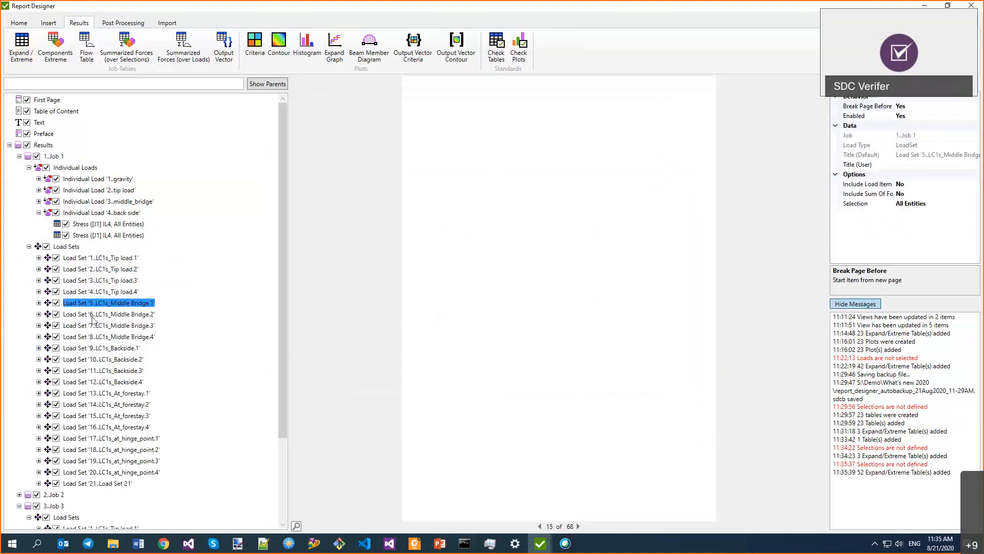
left_click(92, 315, "ctrl")
left_click(119, 337, "ctrl")
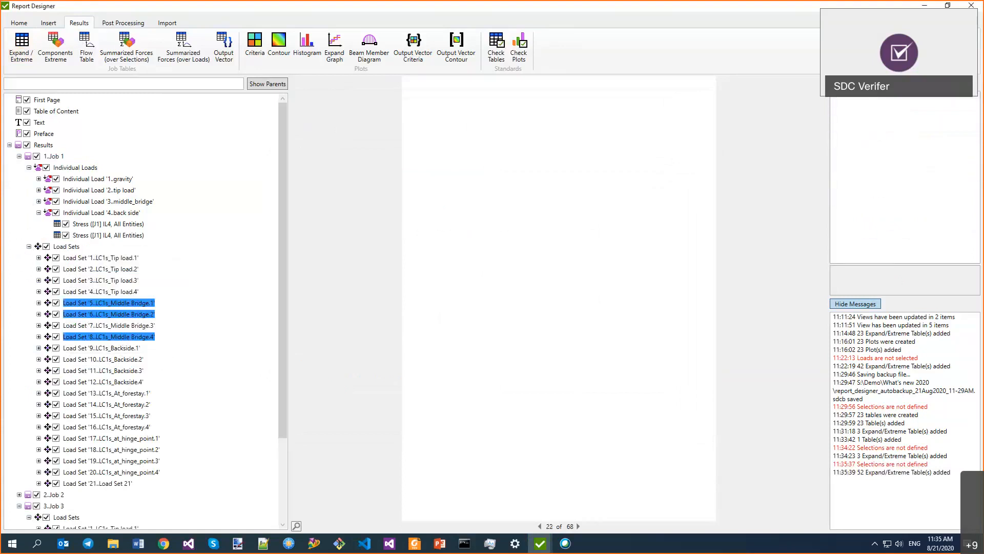
left_click(22, 46)
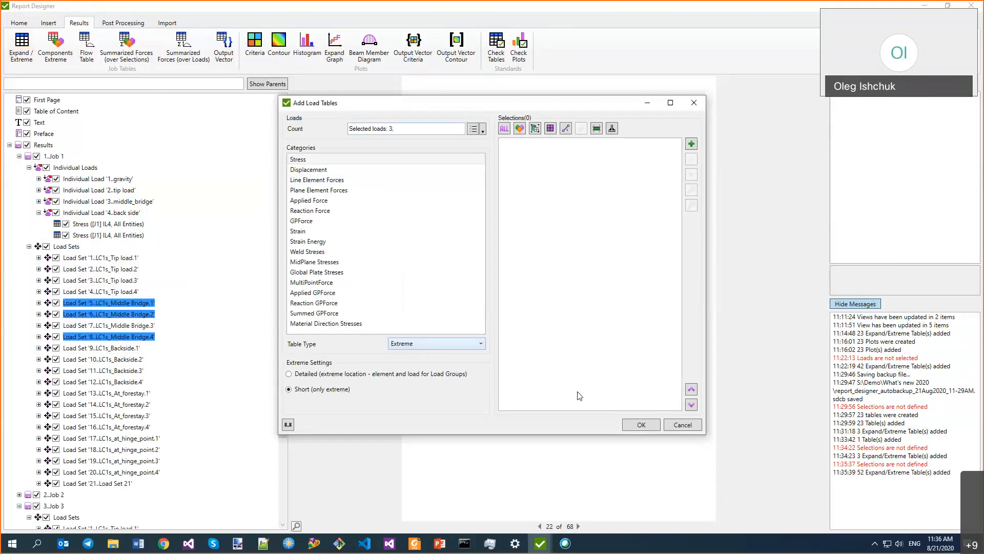
left_click(682, 425)
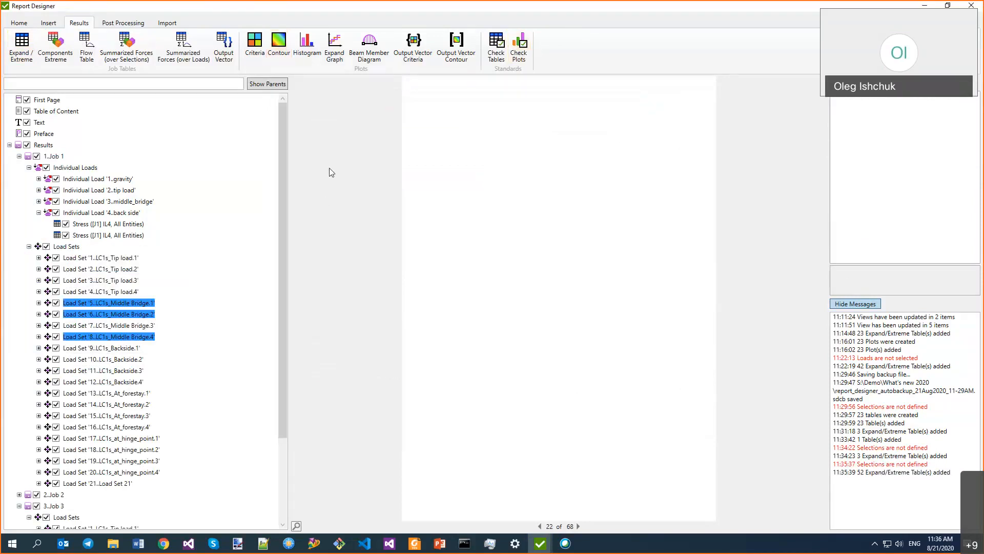
left_click(279, 46)
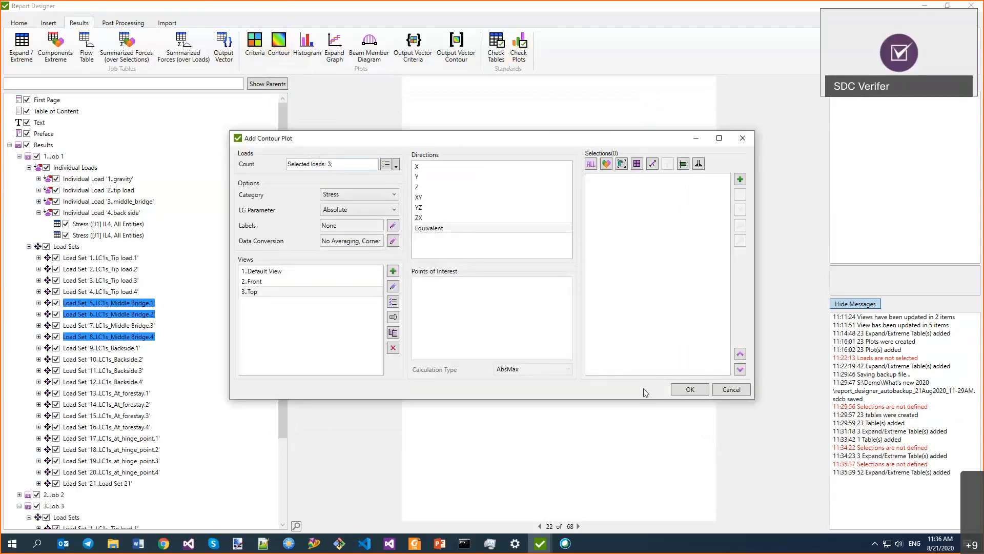
left_click(722, 389)
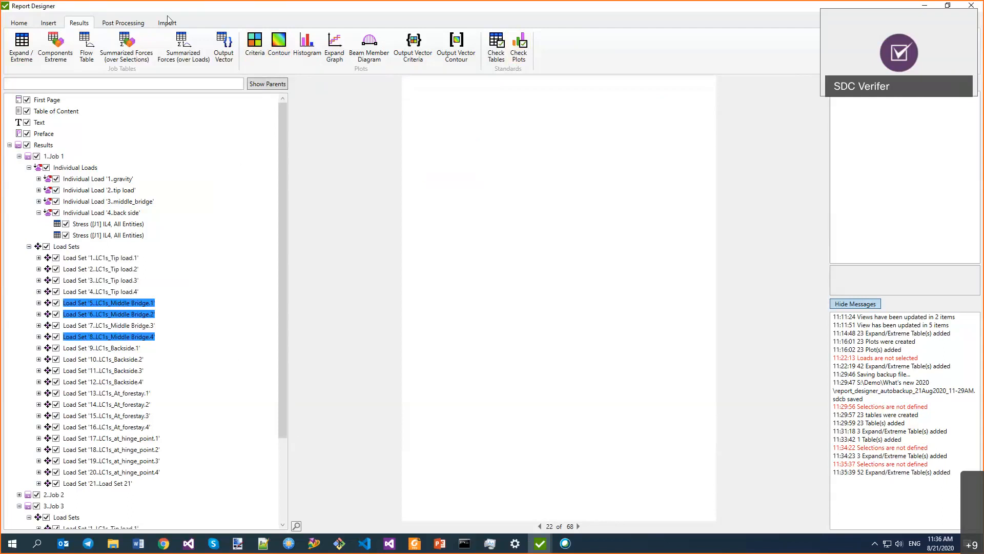
Step: Start importing job results and mark 1..Job 1 among the available items, leaving its Extreme Stress table unmarked
left_click(29, 167)
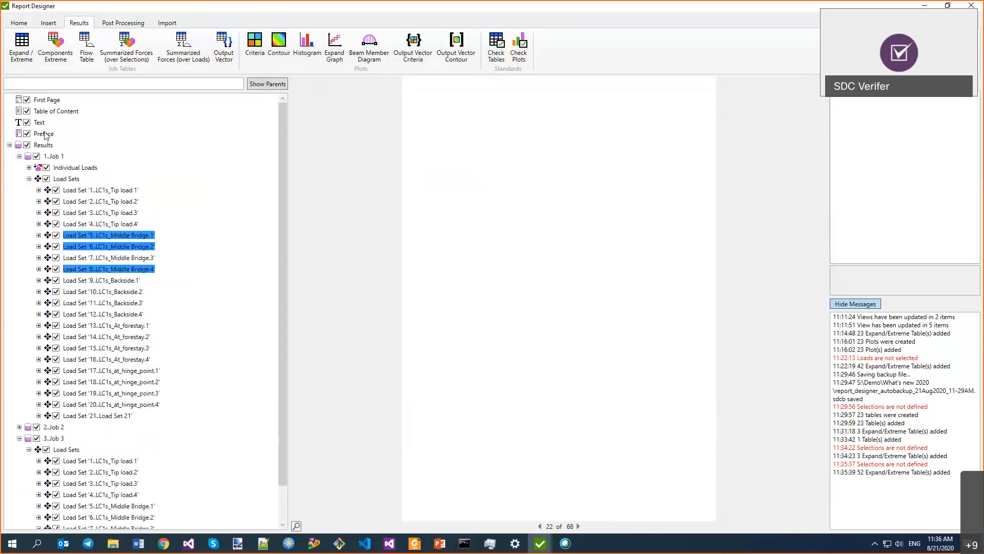
left_click(29, 179)
left_click(177, 26)
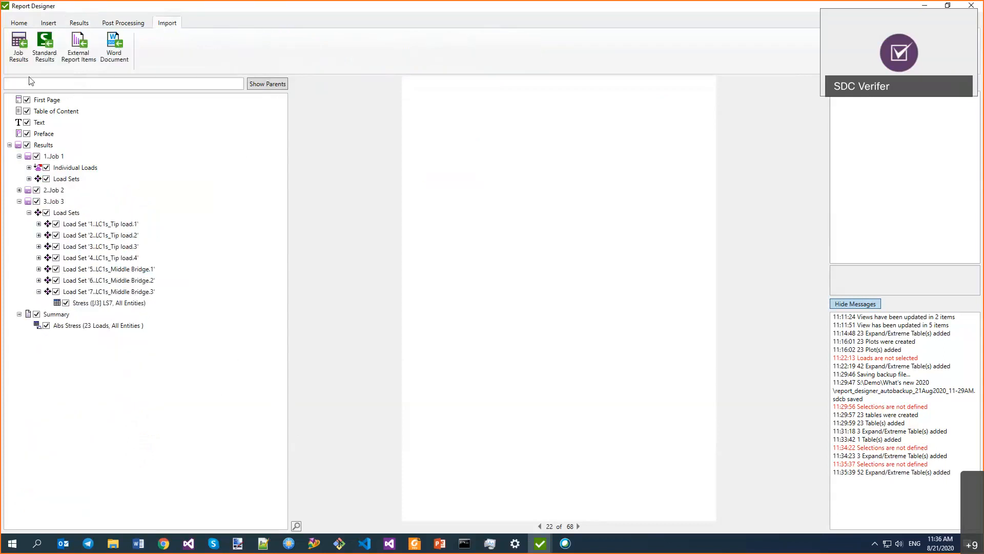
left_click(19, 42)
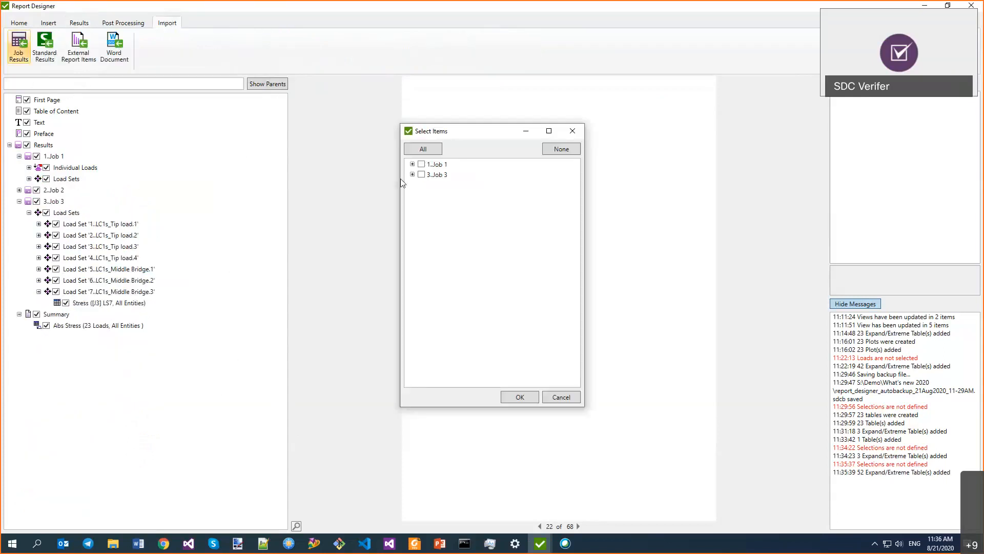
left_click(412, 164)
left_click(423, 176)
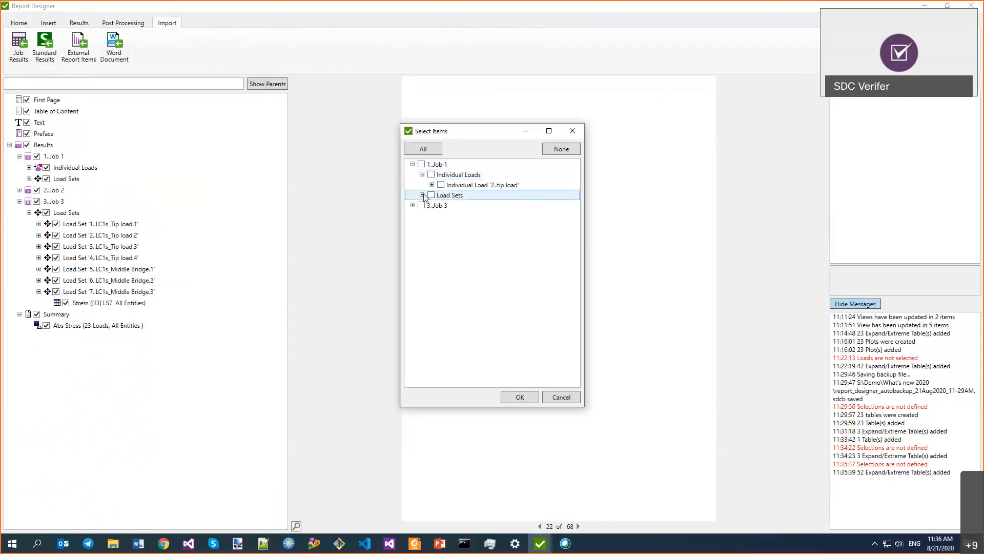
left_click(432, 184)
left_click(482, 198)
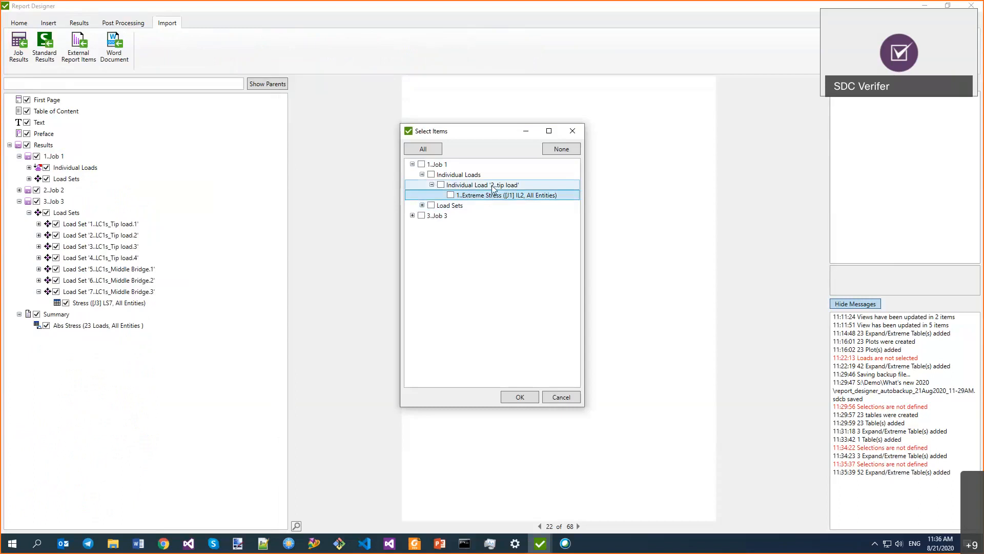
left_click(451, 196)
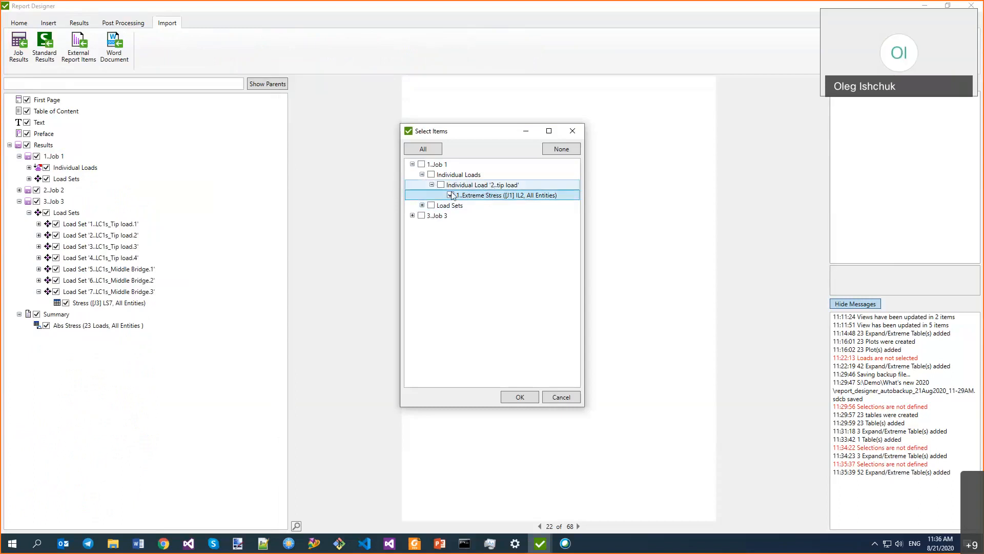
left_click(422, 165)
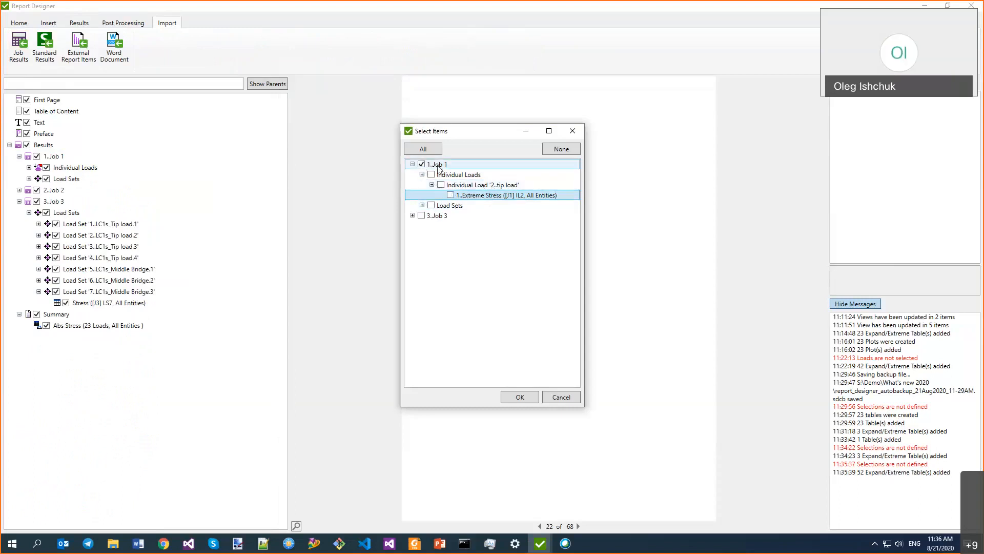
Step: Import the '1..Reaction Force Summation' table from the Table Profiles of 3..Job 3 into the report
left_click(412, 215)
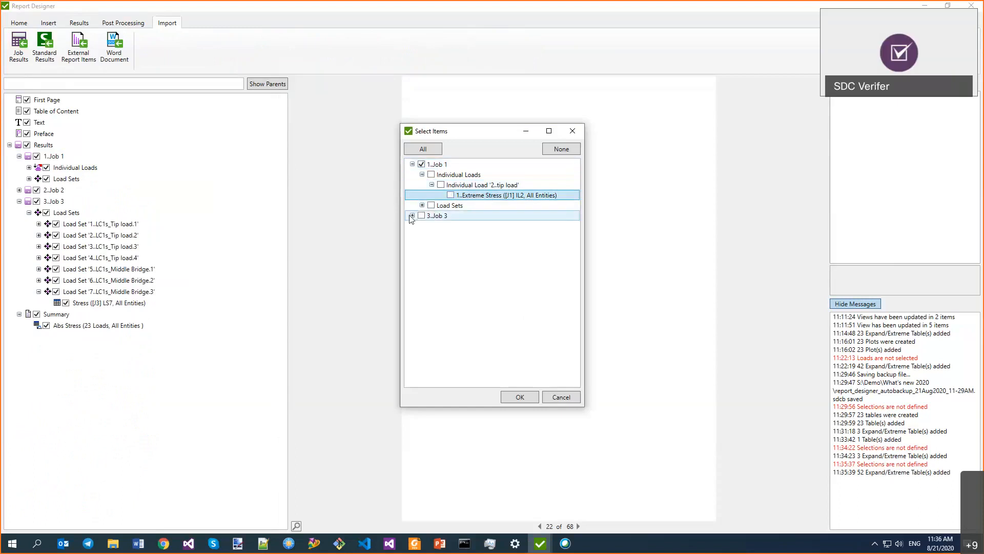
left_click(422, 236)
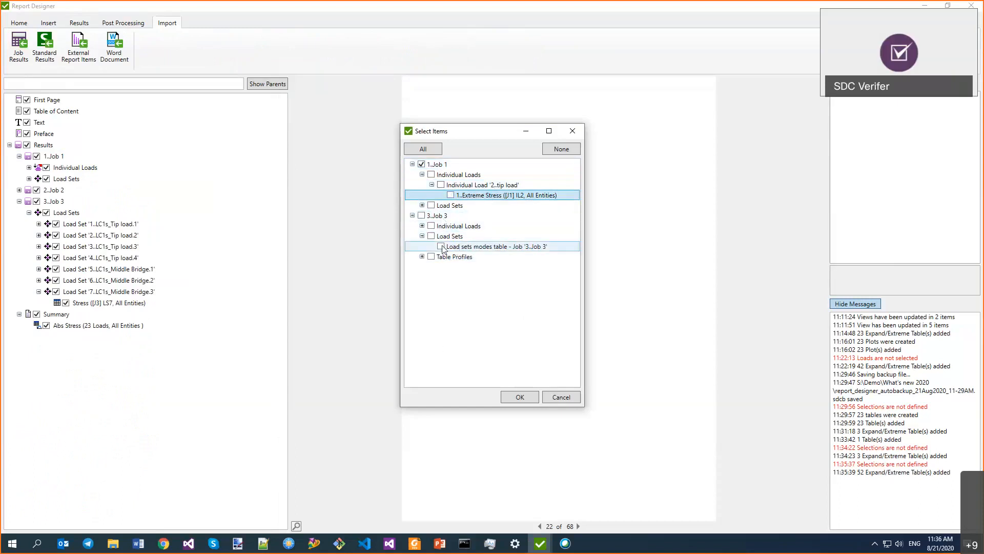
left_click(422, 256)
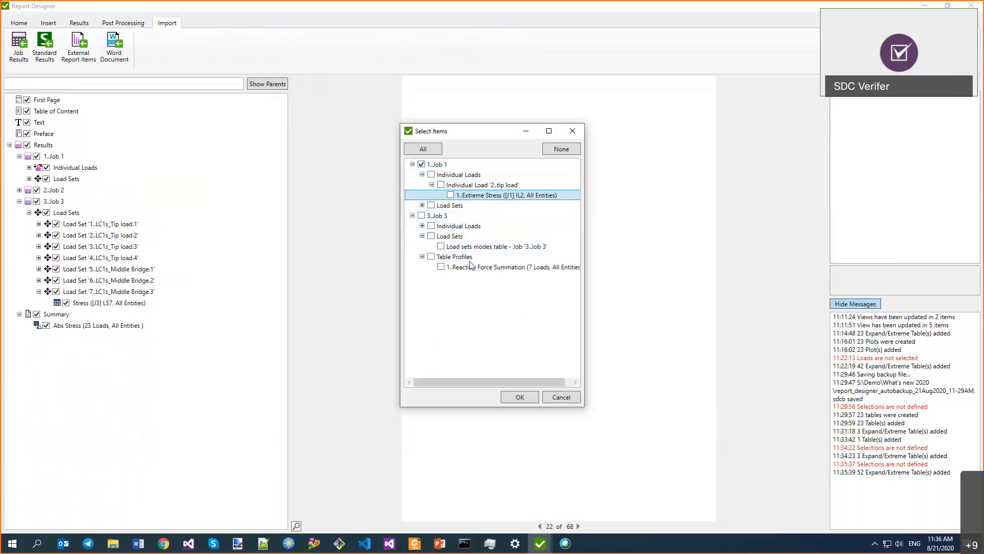
left_click(441, 267)
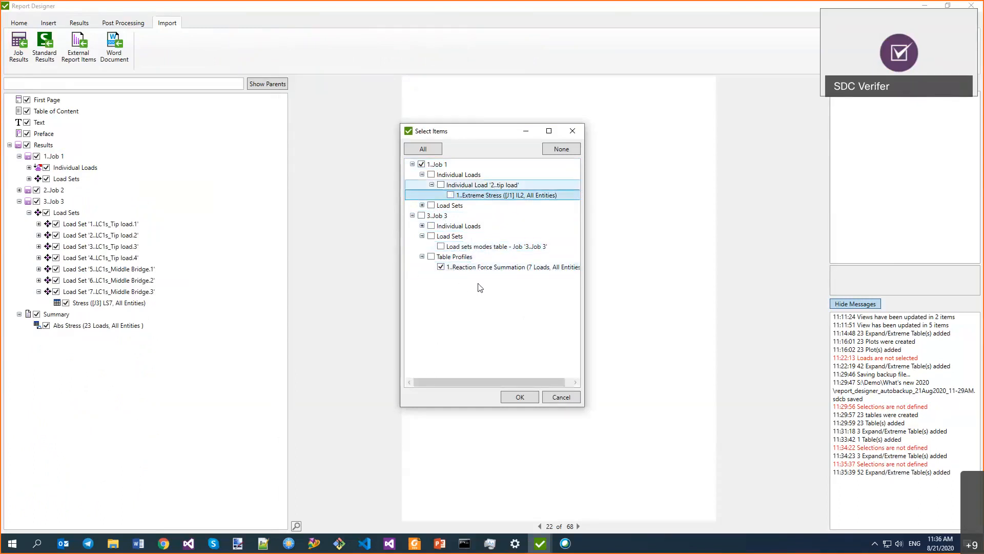
left_click(520, 397)
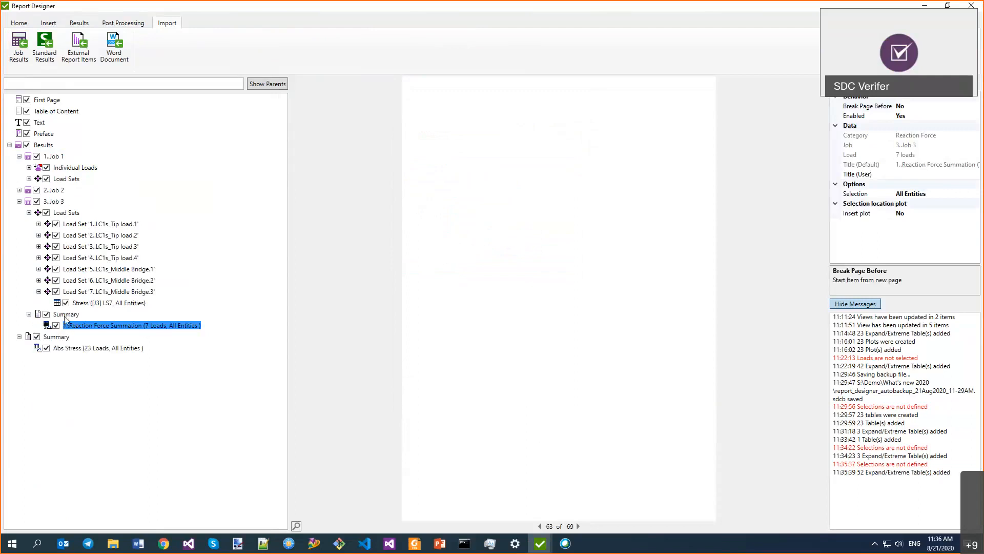
Step: Make the All Entities stress table under Individual Load '1..gravity' of 1..Job 1 start on a new page
left_click(29, 168)
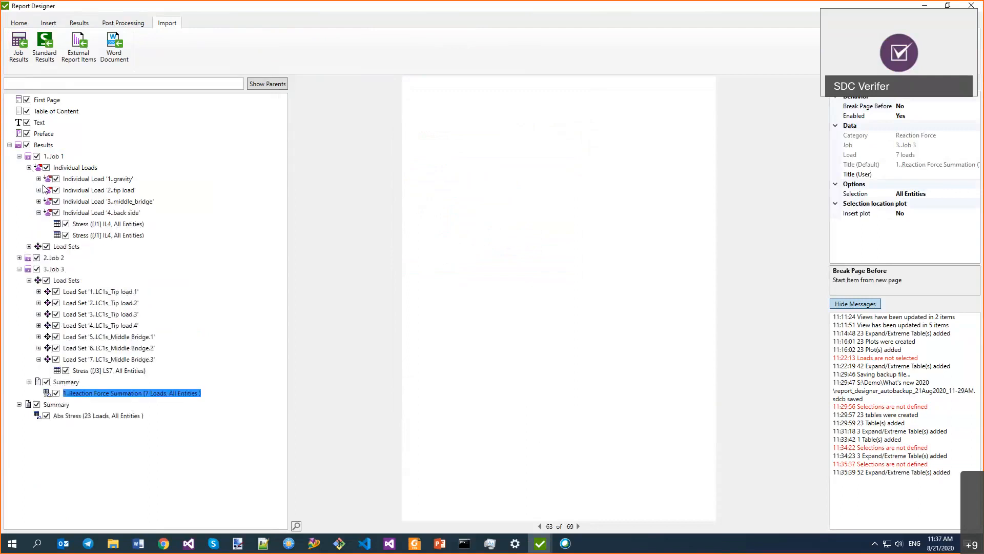
left_click(39, 178)
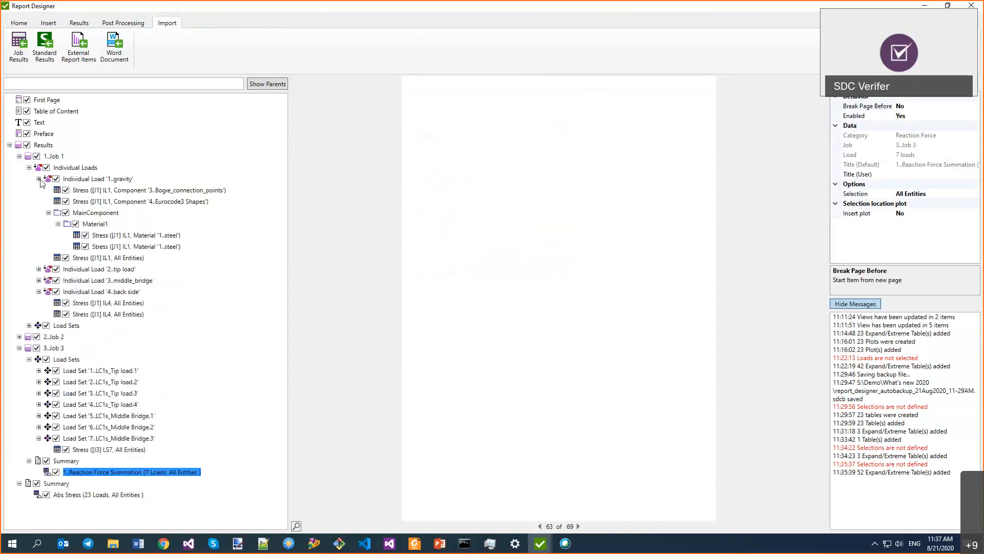
left_click(108, 257)
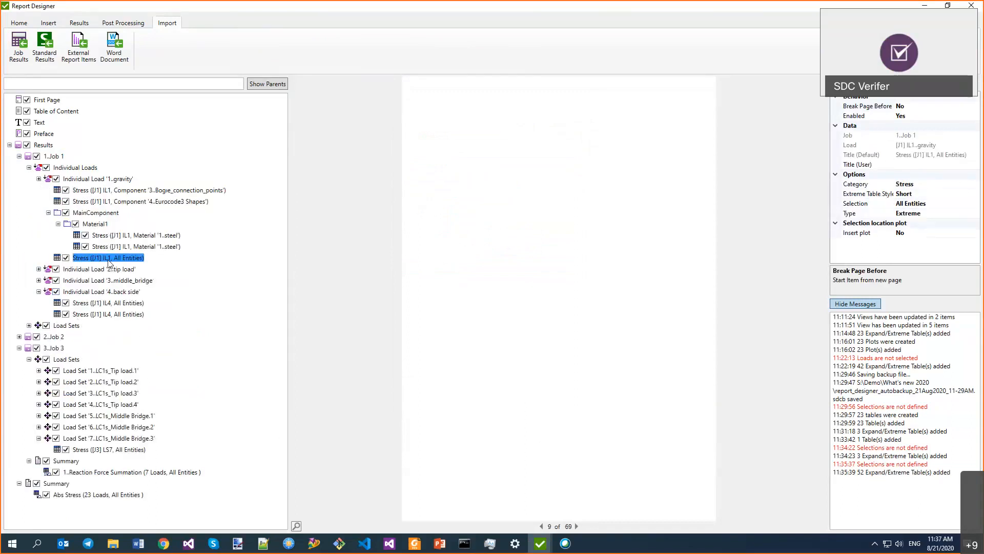
key("ctrl+Return")
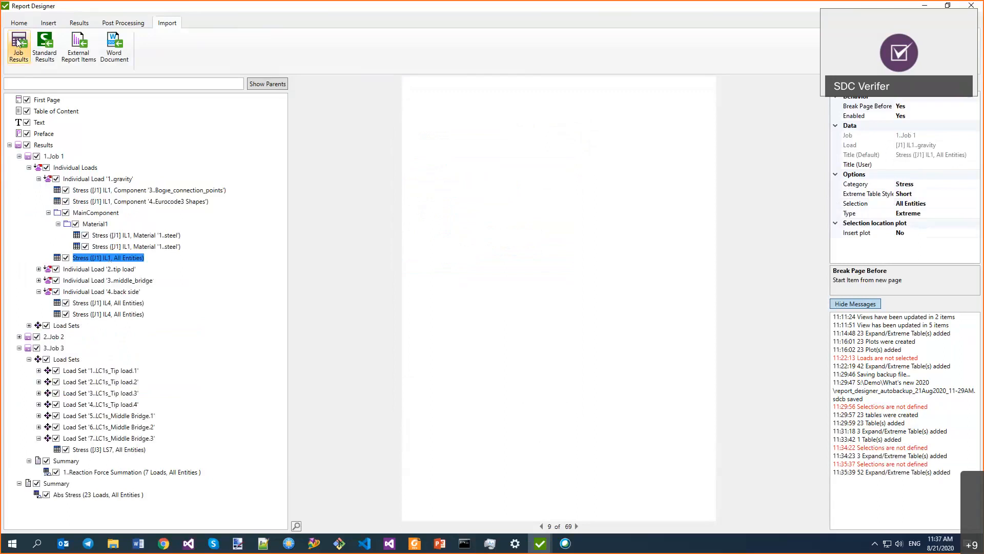
Step: Start importing standard results and mark Standard '4..Eurocode3 Members (EN1993-1-1, 2005)', leaving '2..API RP 2A-LRFD (1st, 1993)' unmarked
left_click(47, 49)
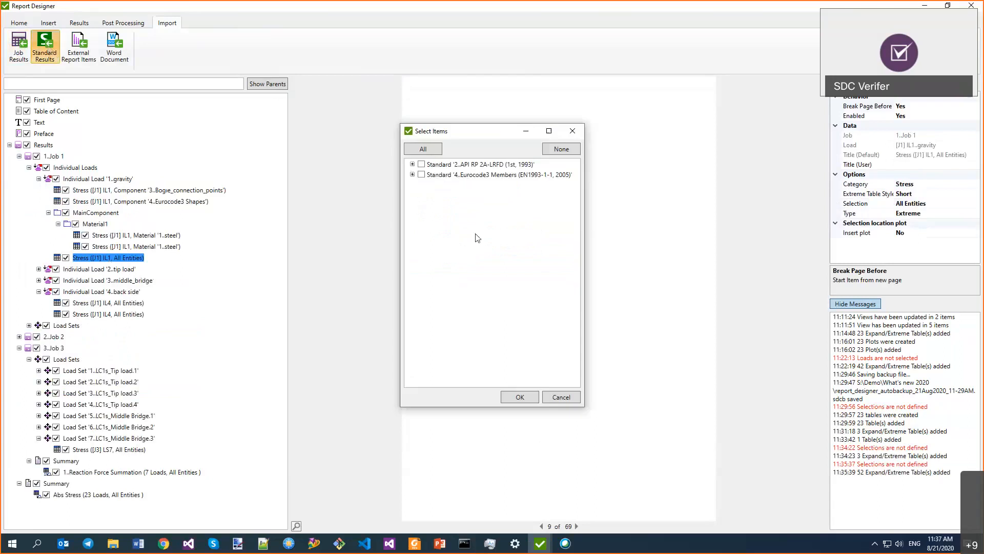
left_click(412, 165)
left_click(422, 175)
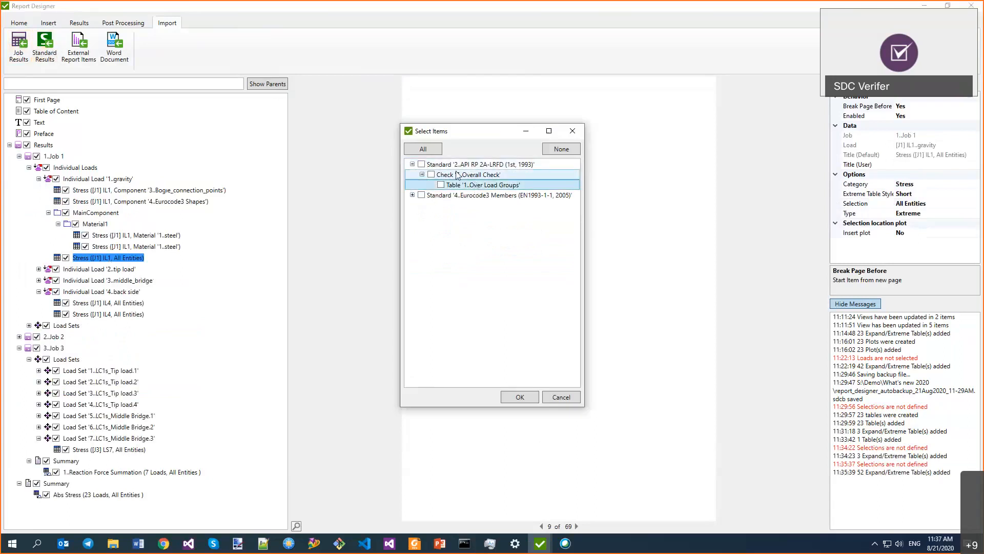
left_click(412, 195)
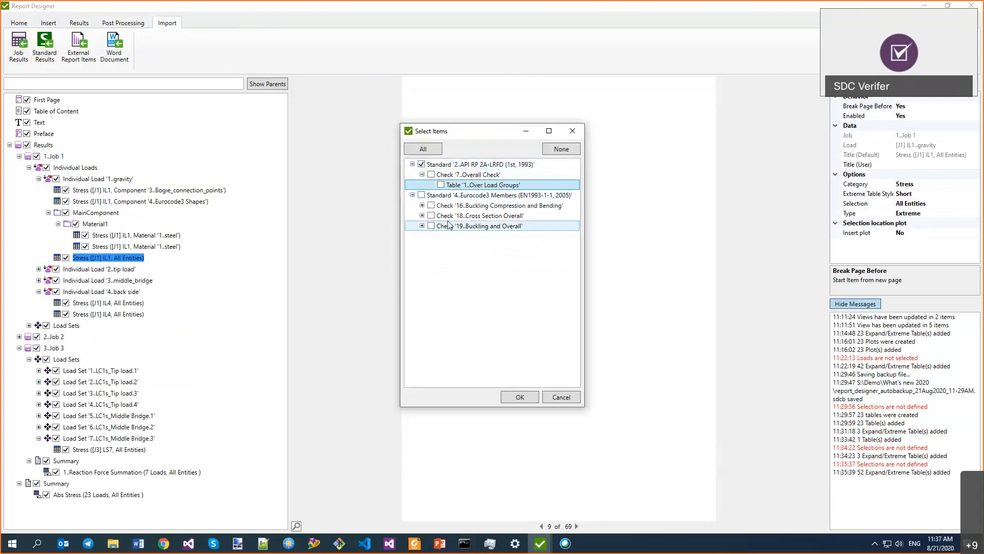
left_click(421, 195)
left_click(421, 164)
left_click(421, 164)
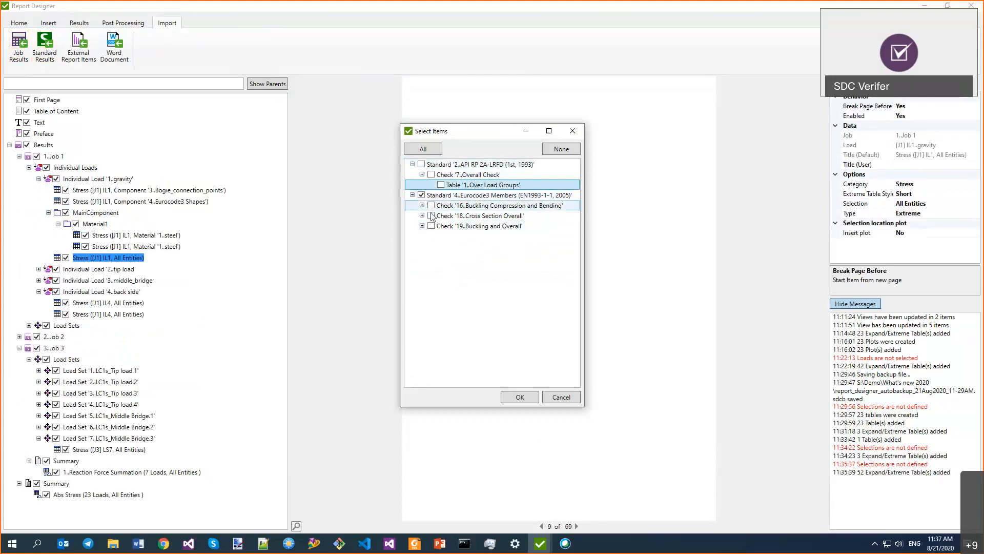
Step: Expand the Eurocode3 Members checks and import their '1..Over Load Groups' tables into the report
left_click(422, 215)
left_click(421, 215)
left_click(421, 215)
left_click(422, 236)
left_click(422, 215)
left_click(422, 226)
left_click(524, 392)
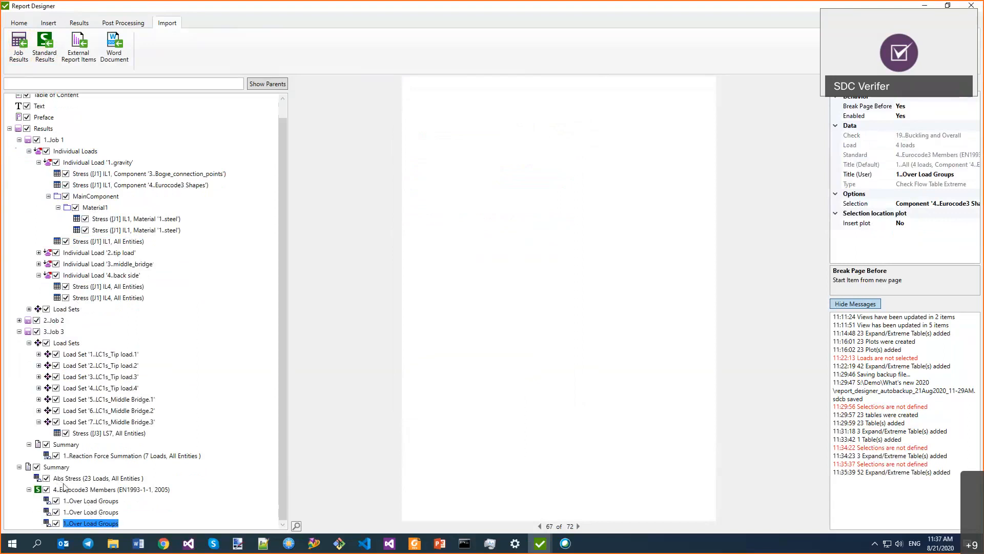
Step: Import the Table of Content and Model Information items of Model Setup from the external report items
left_click(10, 129)
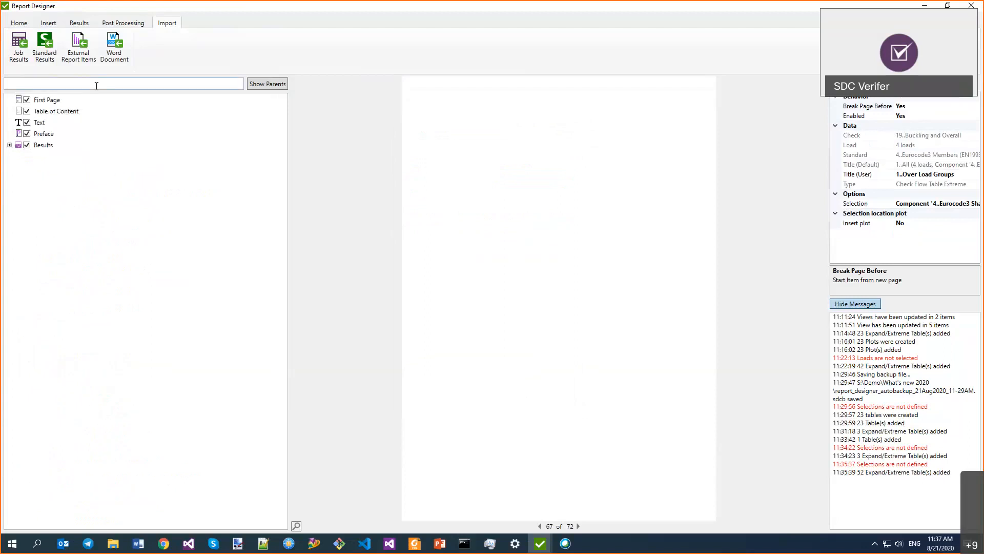
left_click(78, 56)
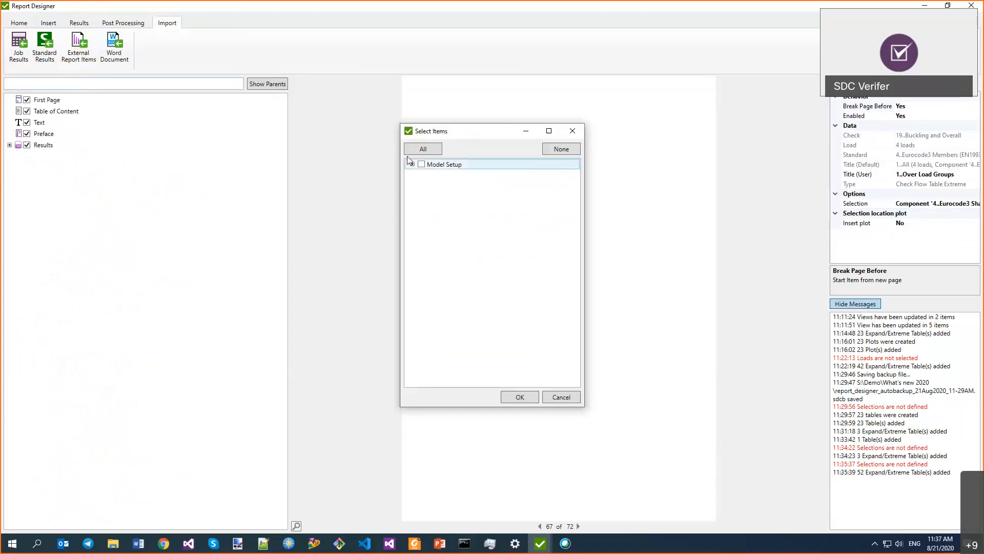
left_click(413, 164)
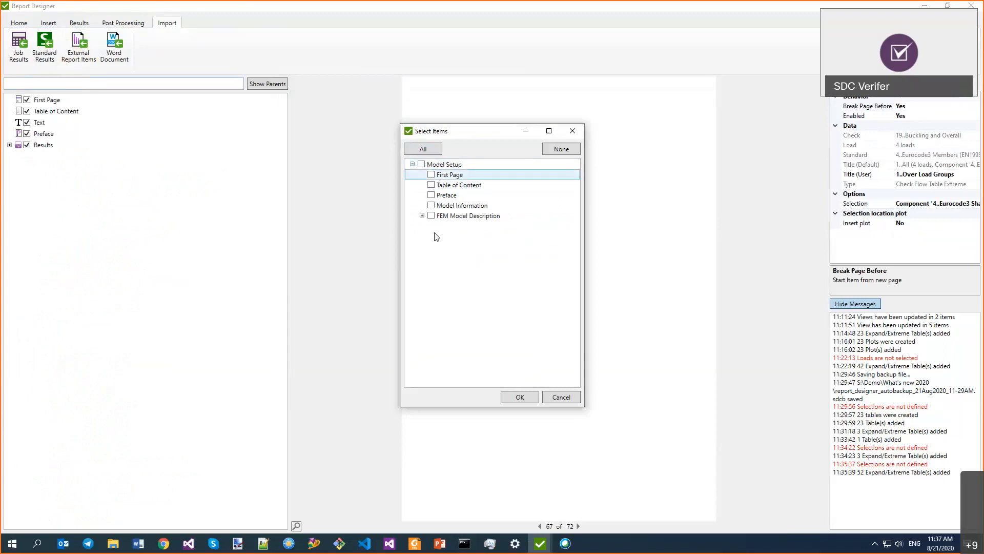
left_click(431, 205)
left_click(431, 185)
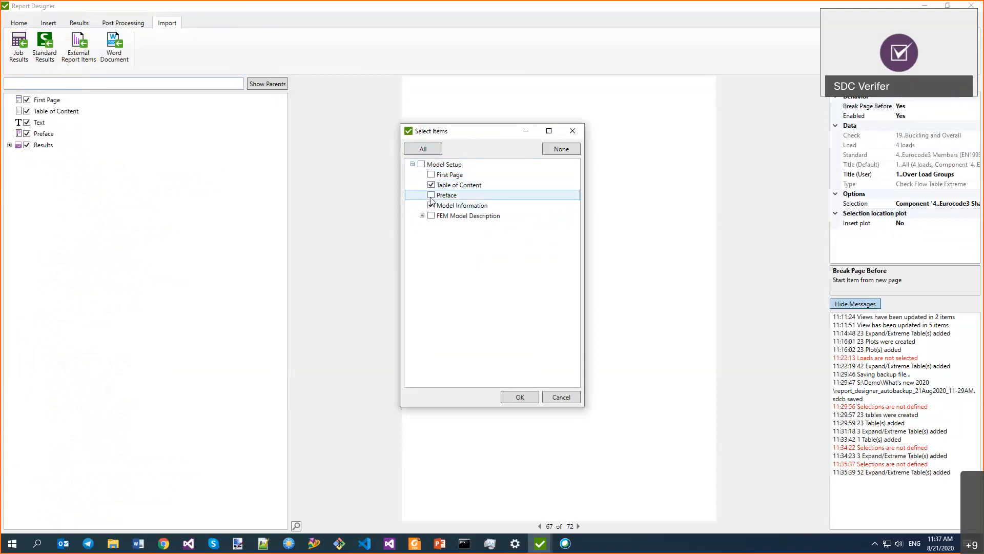
left_click(519, 397)
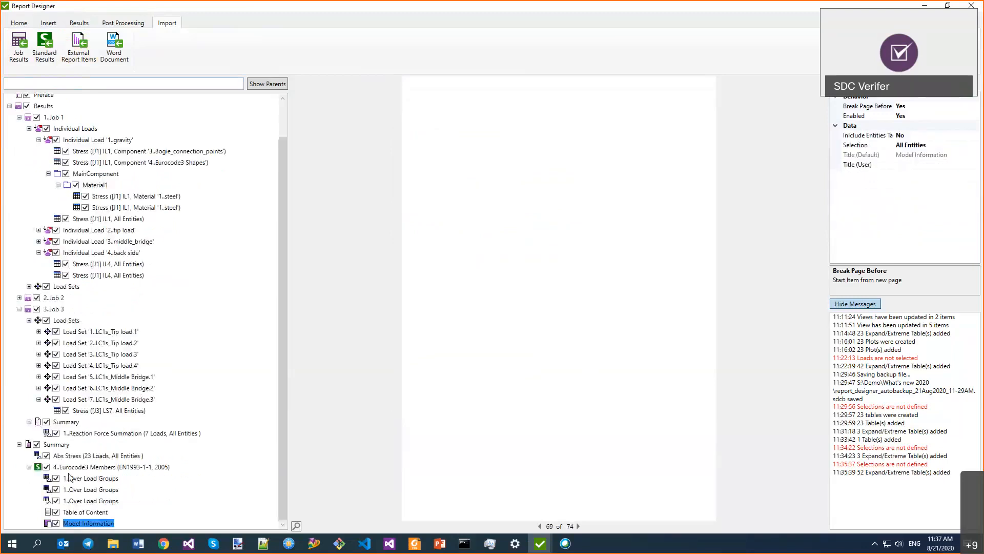
Step: Collapse the Results chapter and add a user chapter titled 'test' at the top level of the report
scroll(46, 318, "up", 2)
left_click(9, 145)
right_click(39, 146)
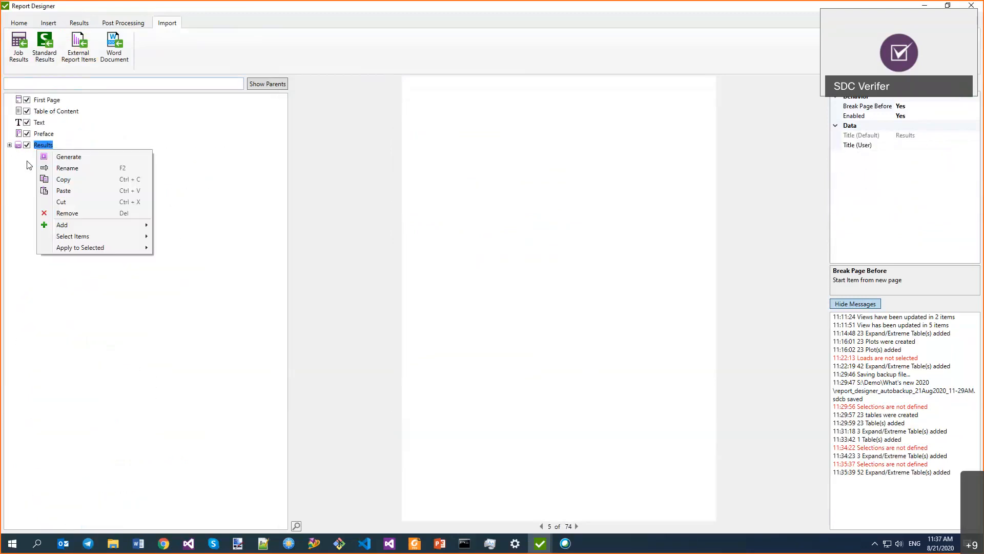
right_click(28, 163)
mouse_move(100, 179)
mouse_move(154, 224)
left_click(243, 224)
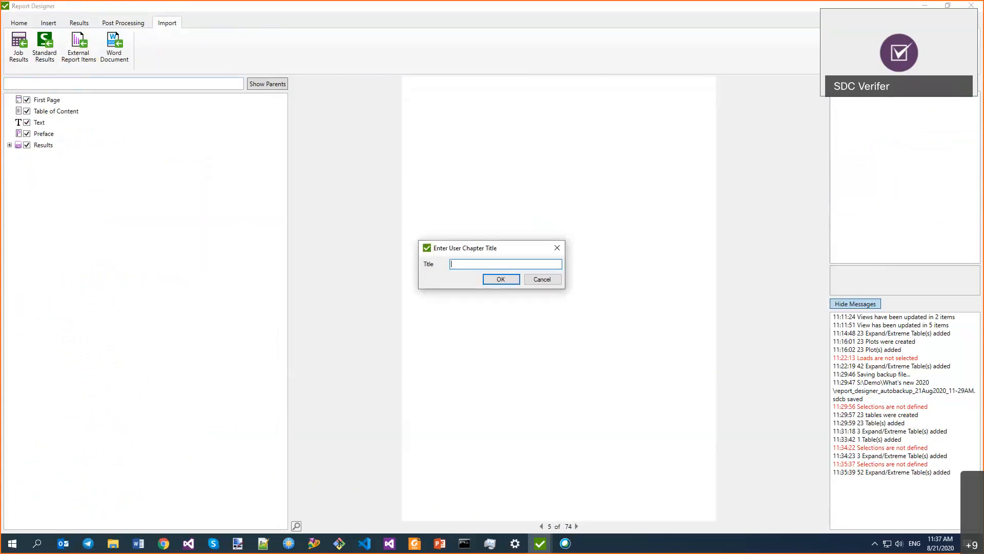
type("test")
key("Return")
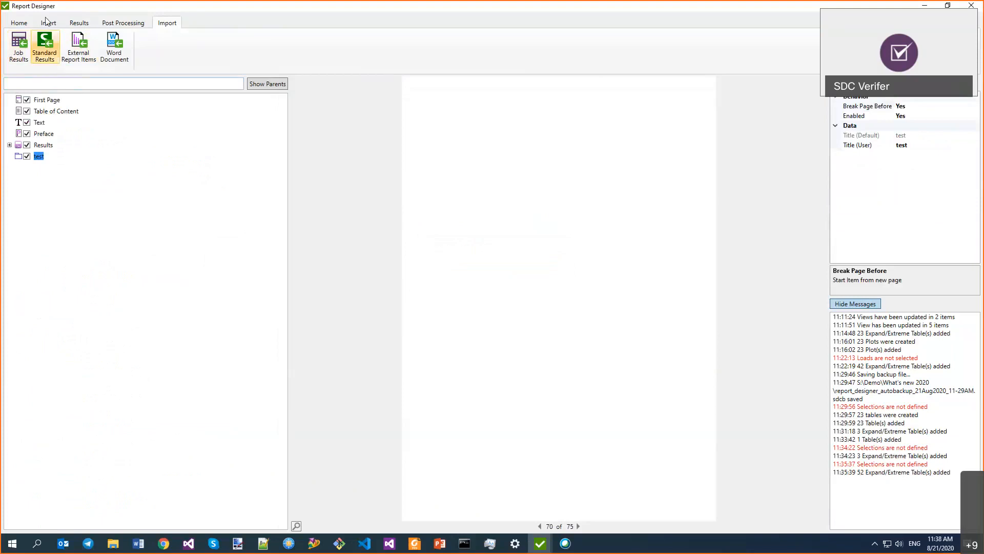
Step: Add a Model Quality Tools chapter inside the 'test' chapter
left_click(48, 22)
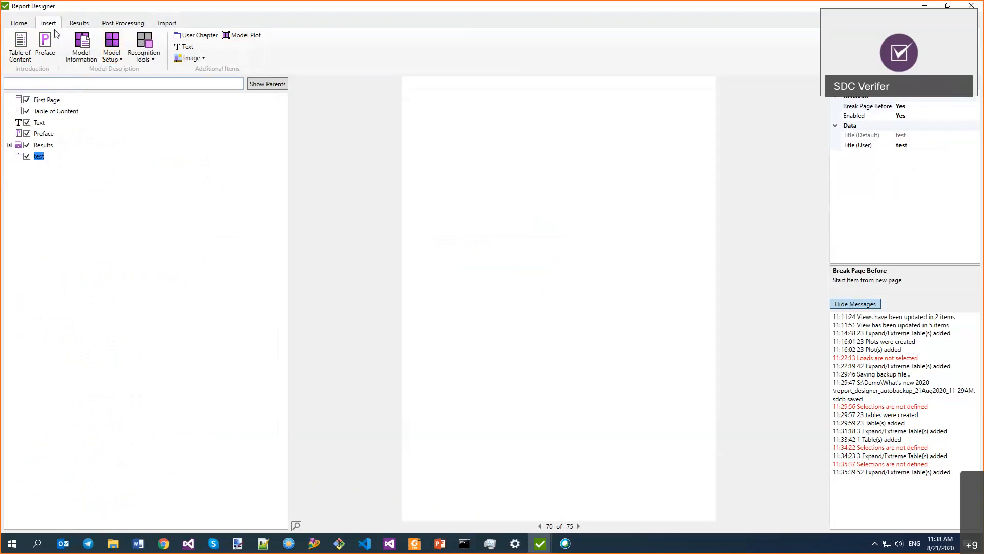
right_click(38, 156)
mouse_move(78, 236)
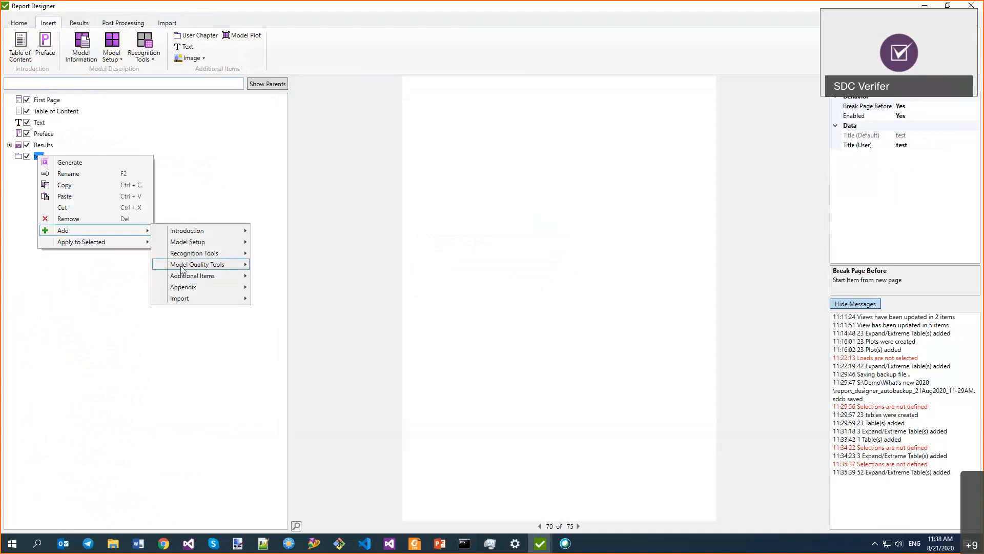
mouse_move(182, 269)
left_click(270, 265)
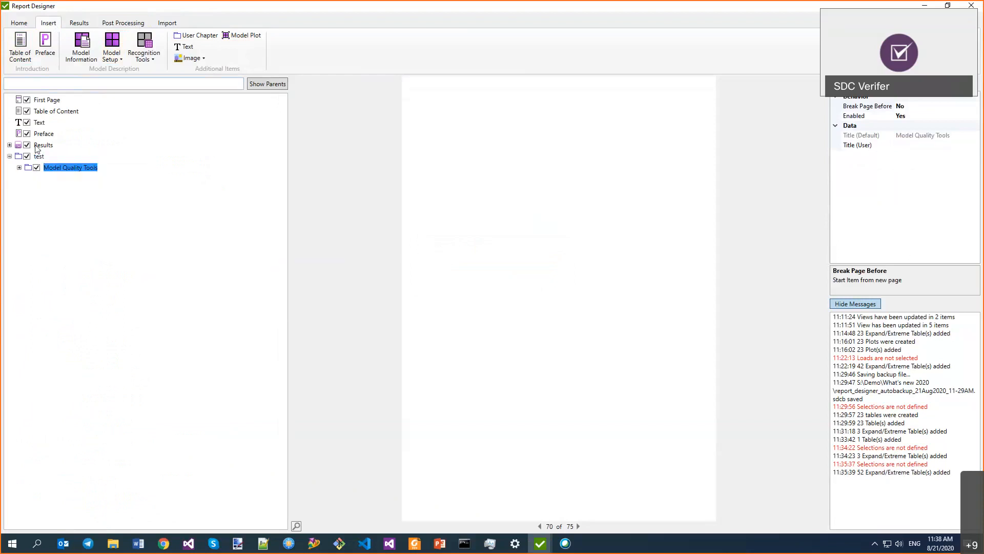
left_click(39, 156)
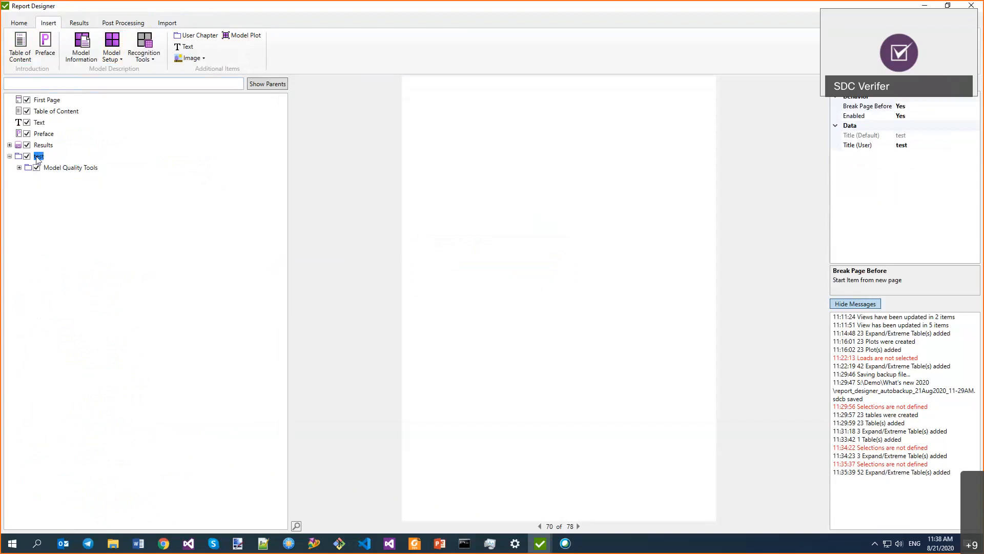
right_click(38, 157)
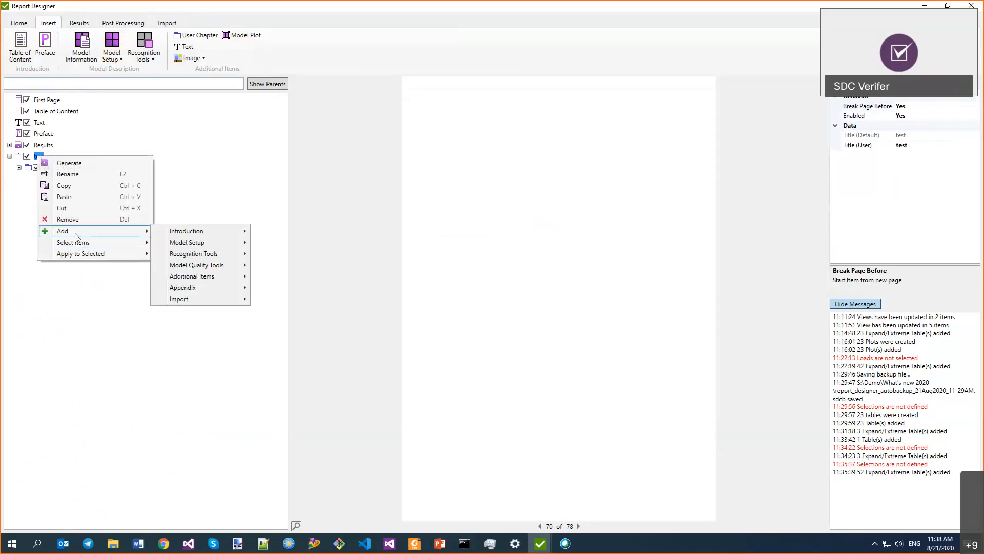
left_click(9, 223)
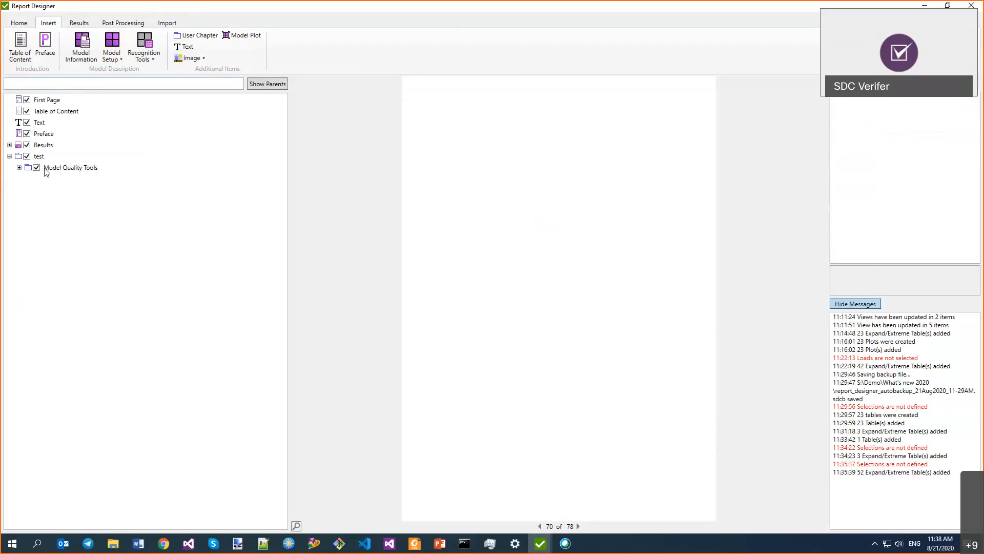
left_click(79, 25)
left_click(126, 23)
left_click(85, 22)
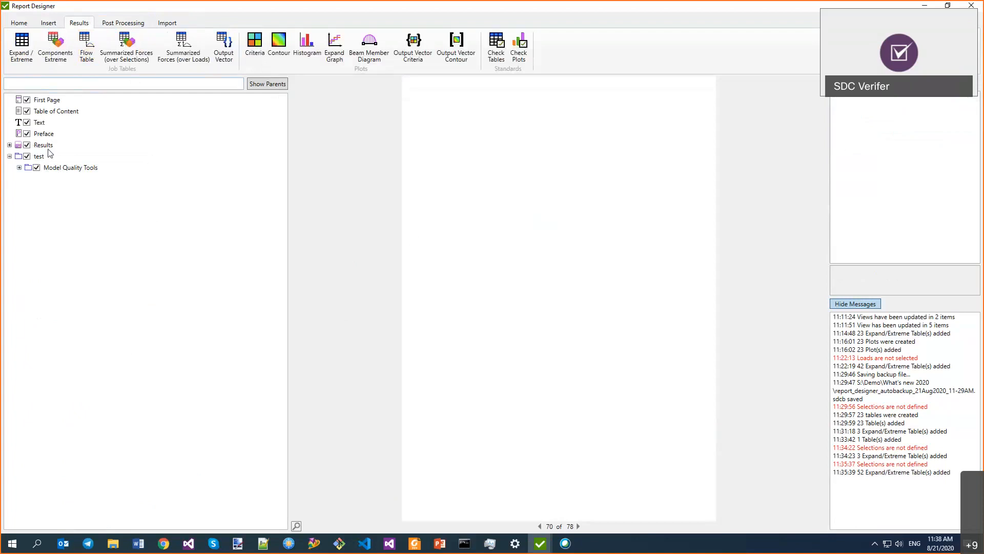
Step: Import the whole Model Setup chapter from the external report items into 'test' and check its FEM Model Description contents
left_click(38, 157)
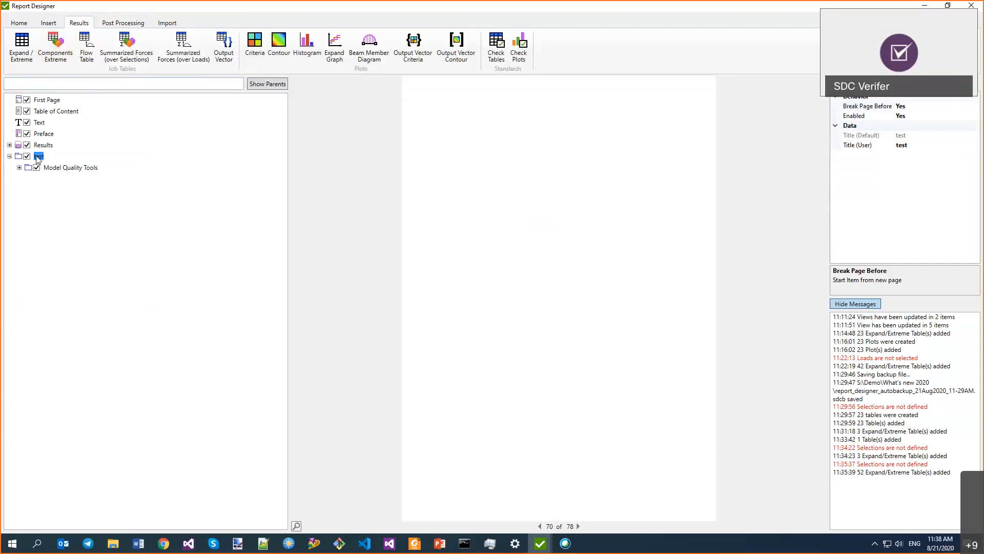
left_click(167, 23)
left_click(80, 49)
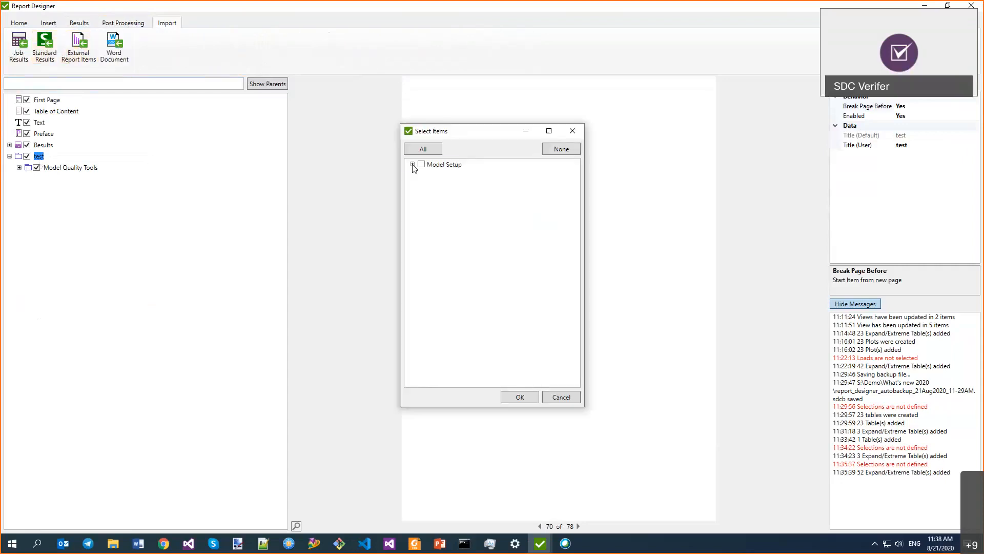
left_click(412, 164)
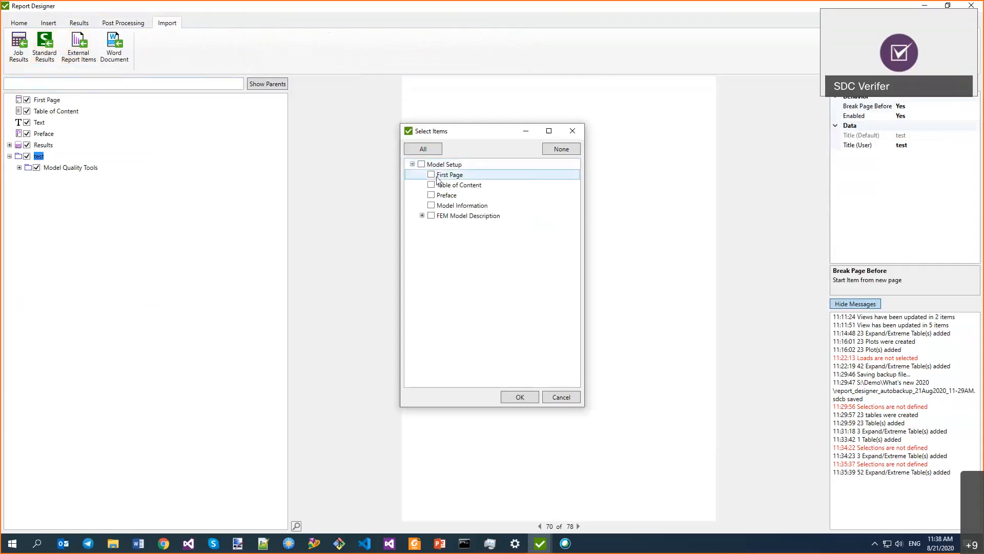
left_click(422, 164)
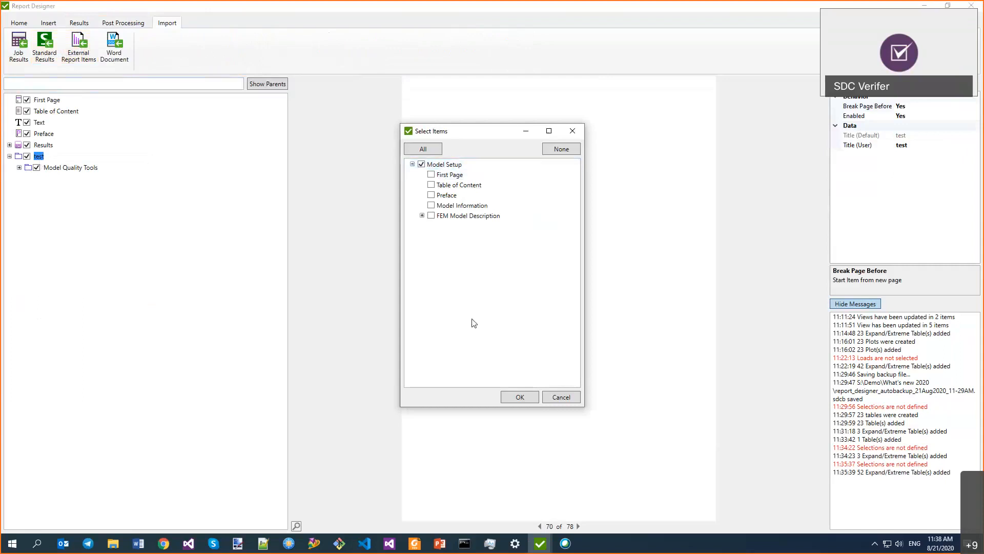
left_click(518, 397)
left_click(20, 179)
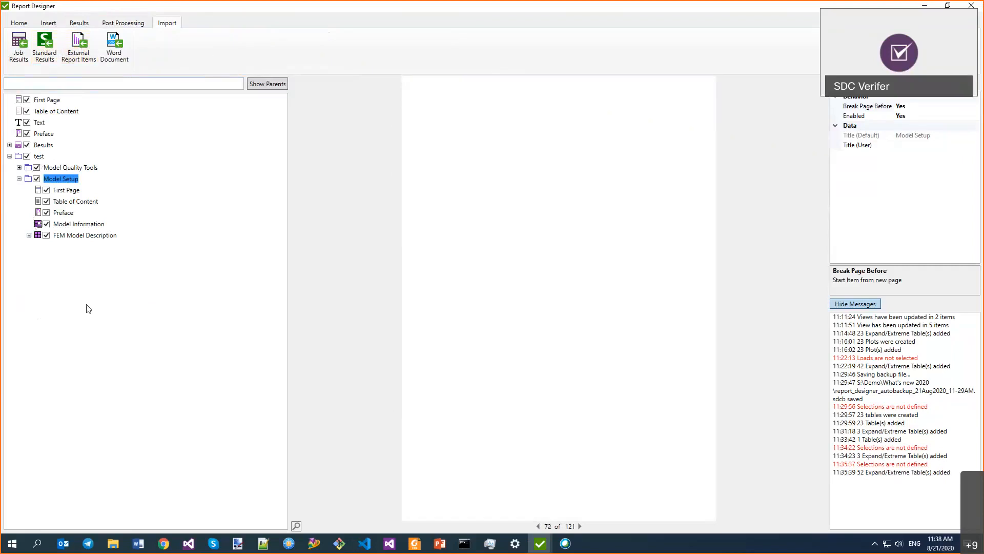
left_click(29, 235)
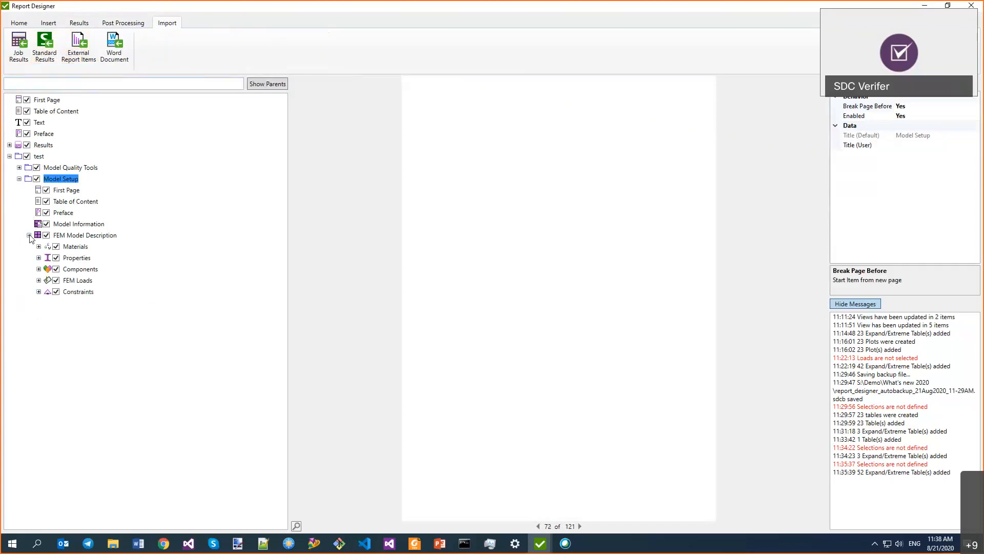
left_click(28, 235)
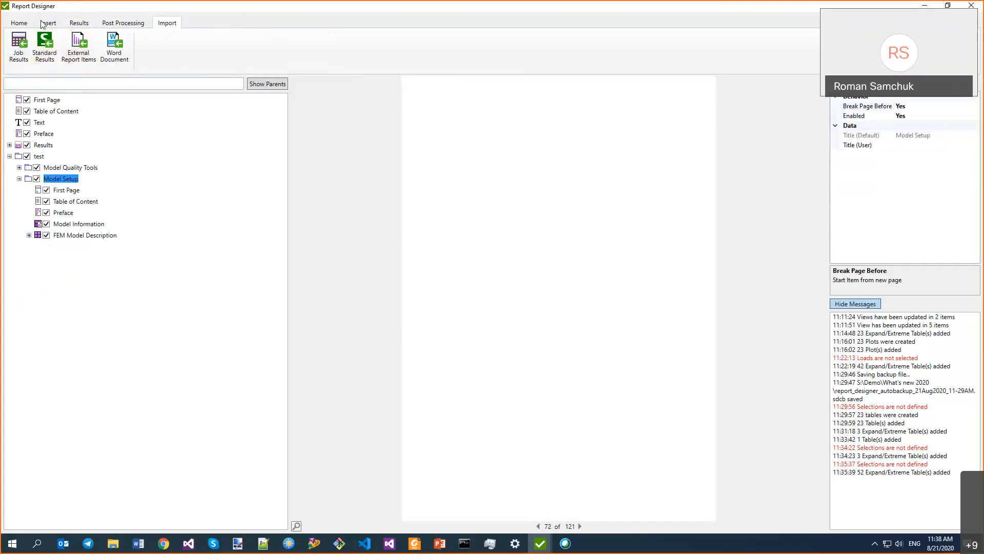
Step: Import only the '1..portside legs' property from the external FEM Model Description into the Model Setup chapter
left_click(79, 46)
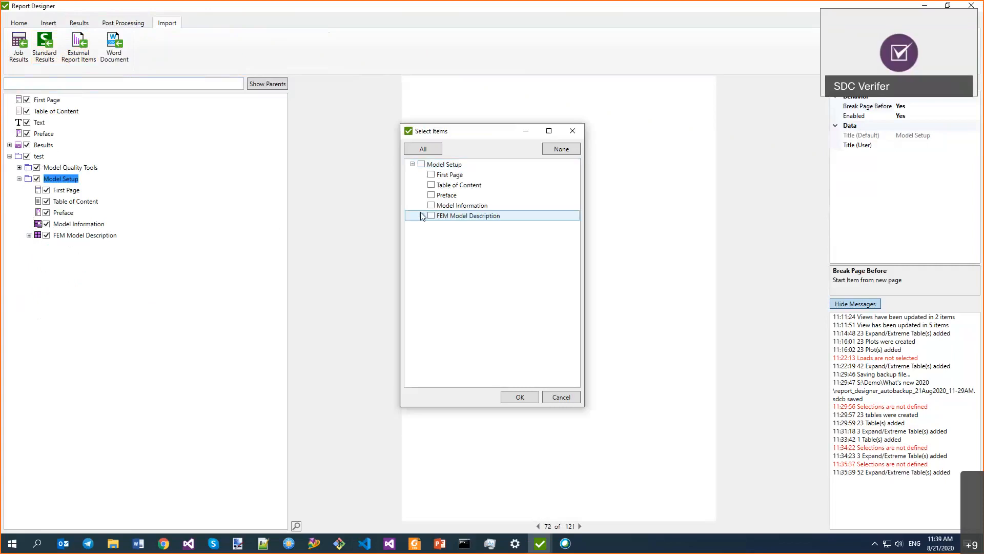
left_click(422, 215)
left_click(432, 236)
left_click(451, 256)
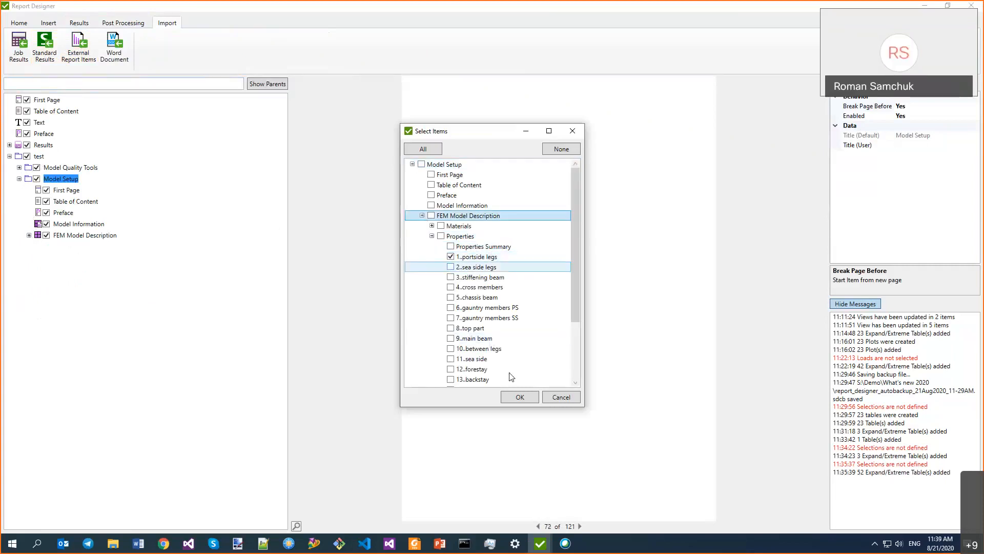
left_click(519, 397)
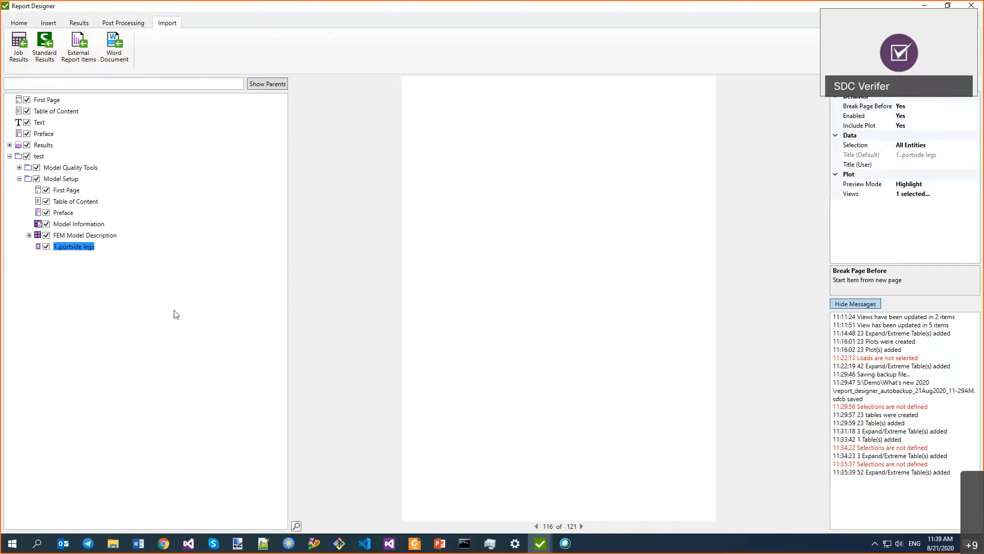
left_click(19, 178)
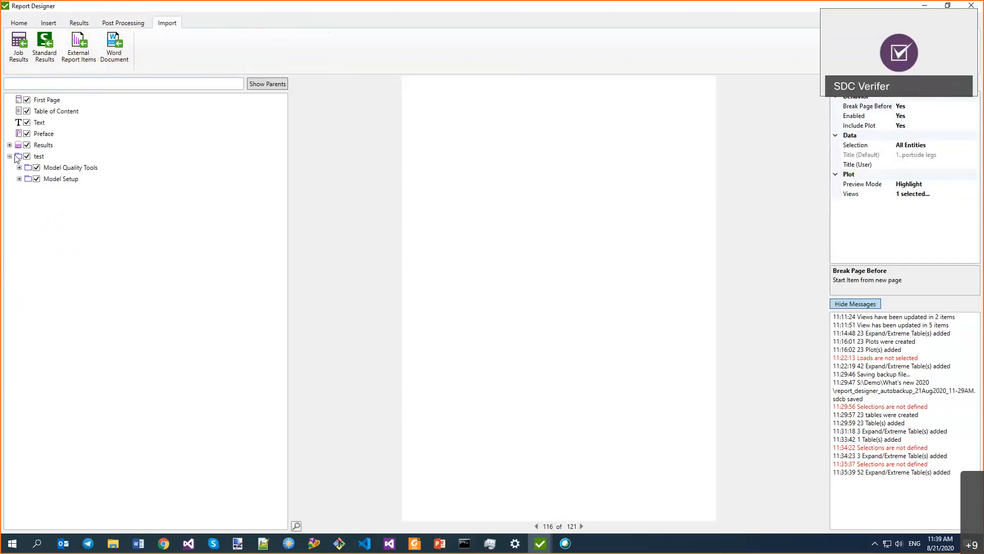
Step: Collapse the 'test' chapter and move Individual Loads '2..tip load' and '3..middle_bridge' above '1..gravity' in Job 1
left_click(9, 155)
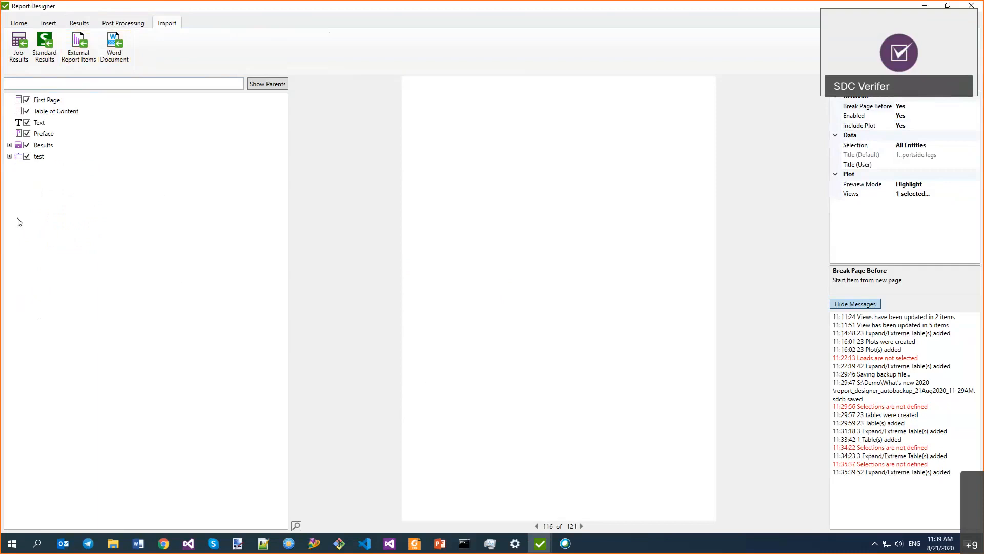
left_click(123, 23)
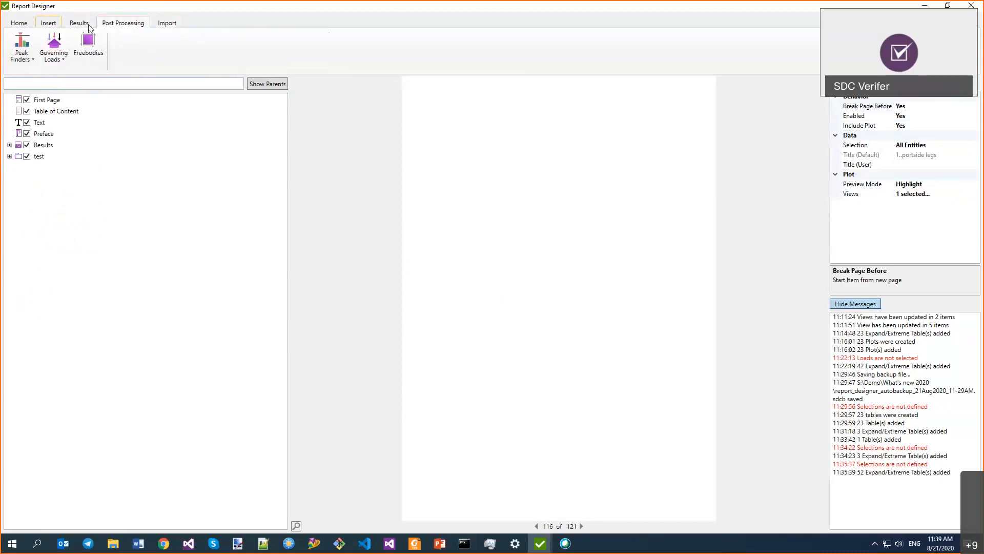
left_click(49, 23)
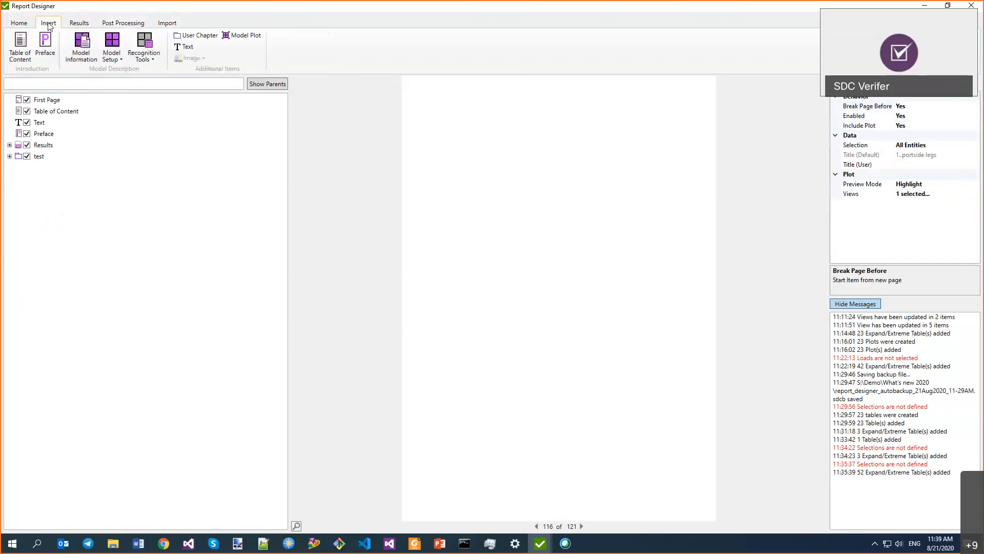
left_click(19, 23)
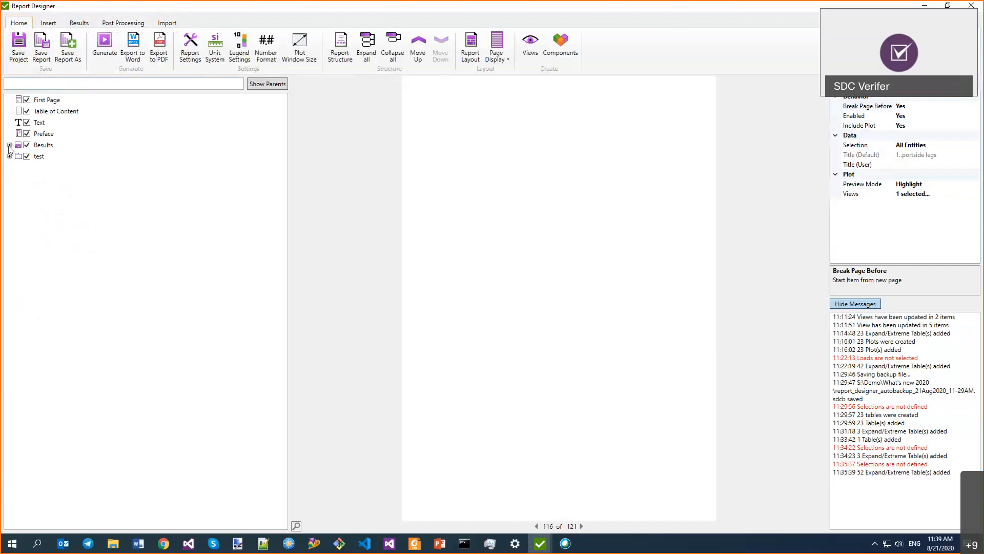
left_click(9, 145)
left_click(38, 190)
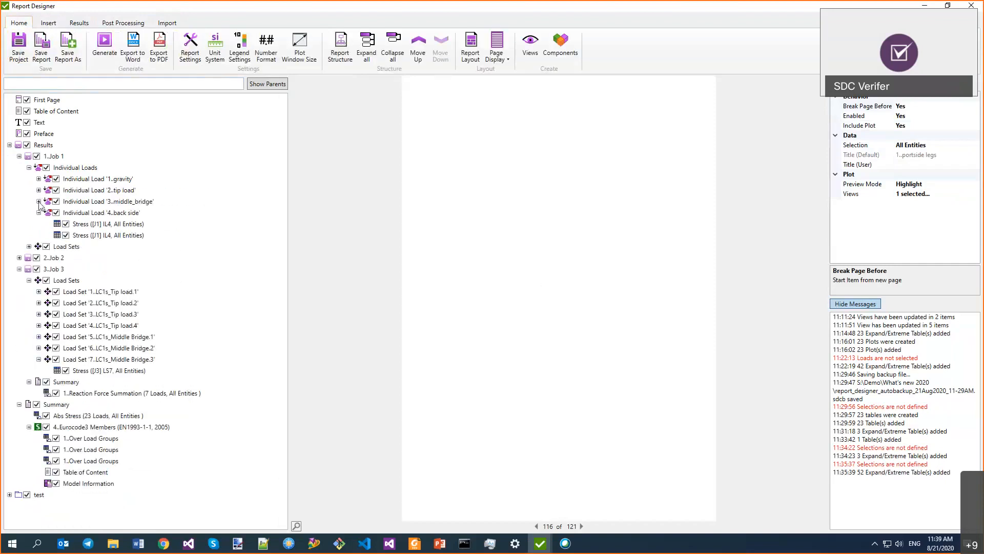
left_click(38, 212)
left_click_drag(78, 195, 229, 200)
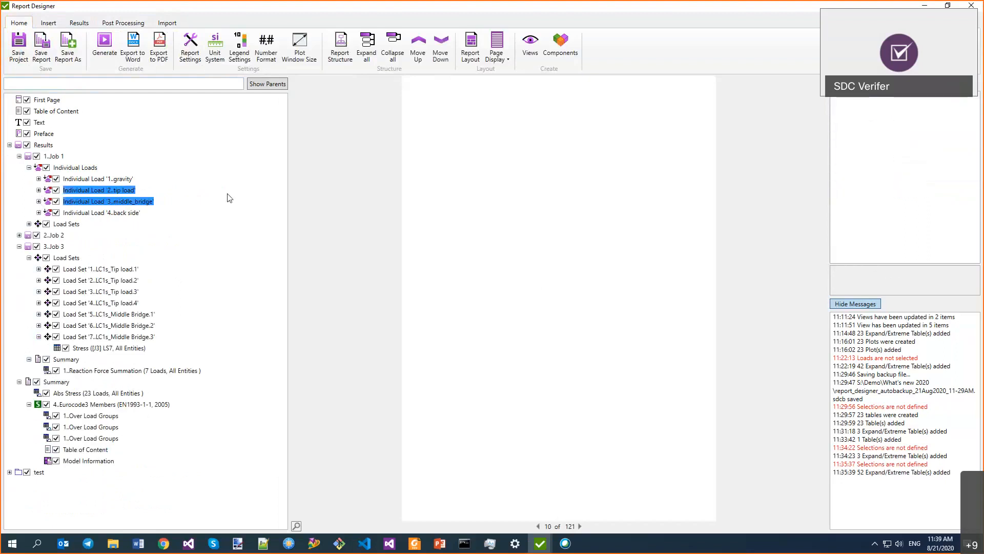
left_click(418, 49)
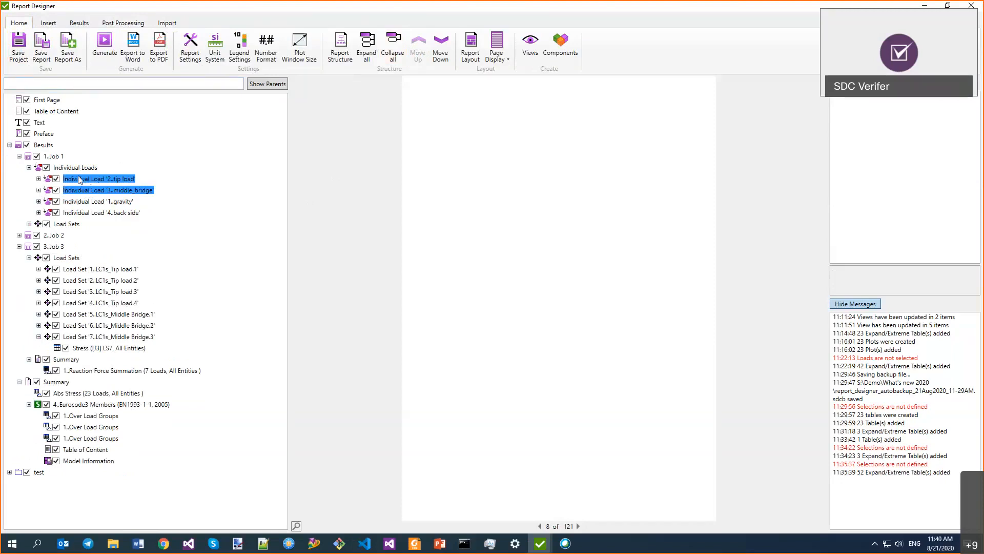
Step: Check which move options are offered when Job 2 and Individual Load '3..middle_bridge' are selected together
left_click(51, 235)
left_click(108, 190, "ctrl")
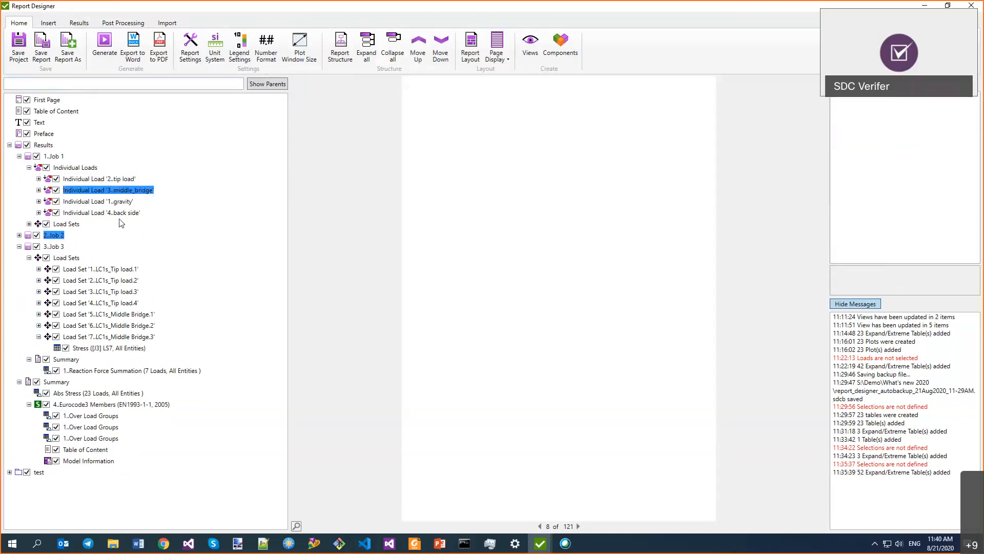
left_click(78, 179)
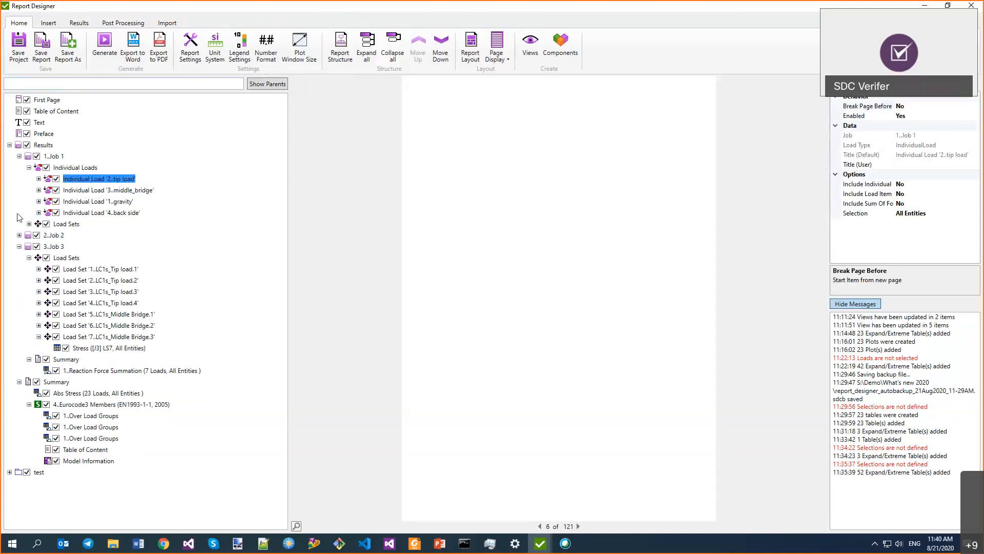
Step: Collapse the report tree to the first level of the Results chapter and move Job 2 below Summary
left_click(19, 247)
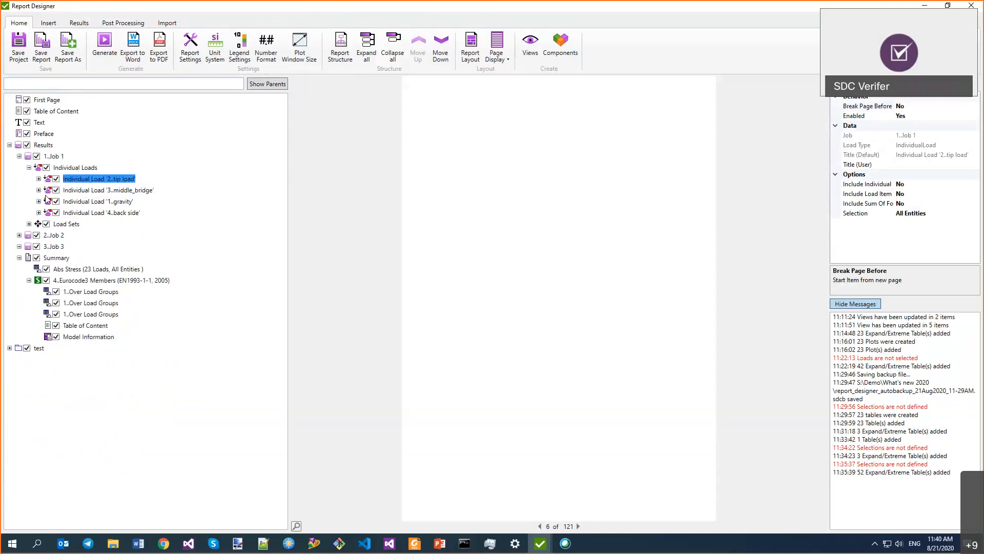
left_click(53, 156)
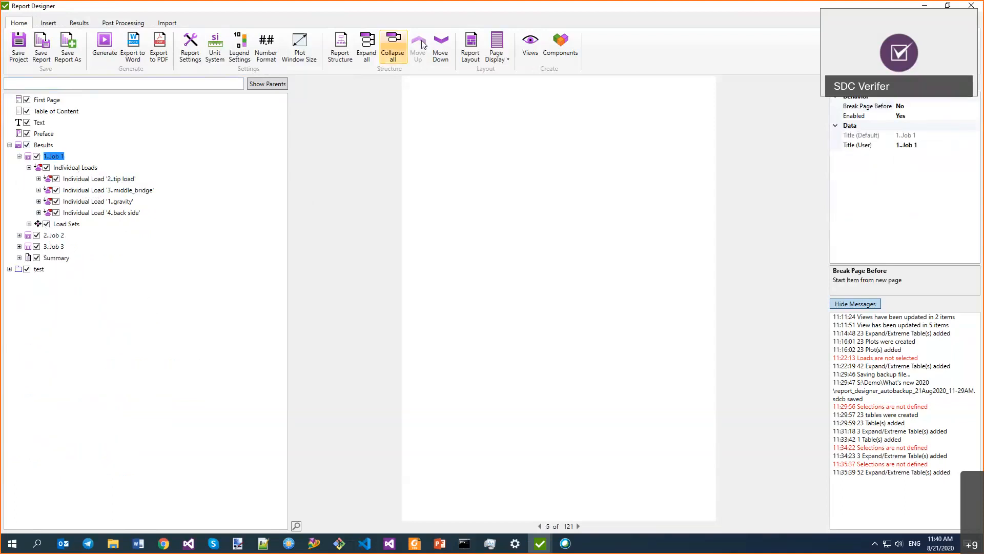
left_click(19, 156)
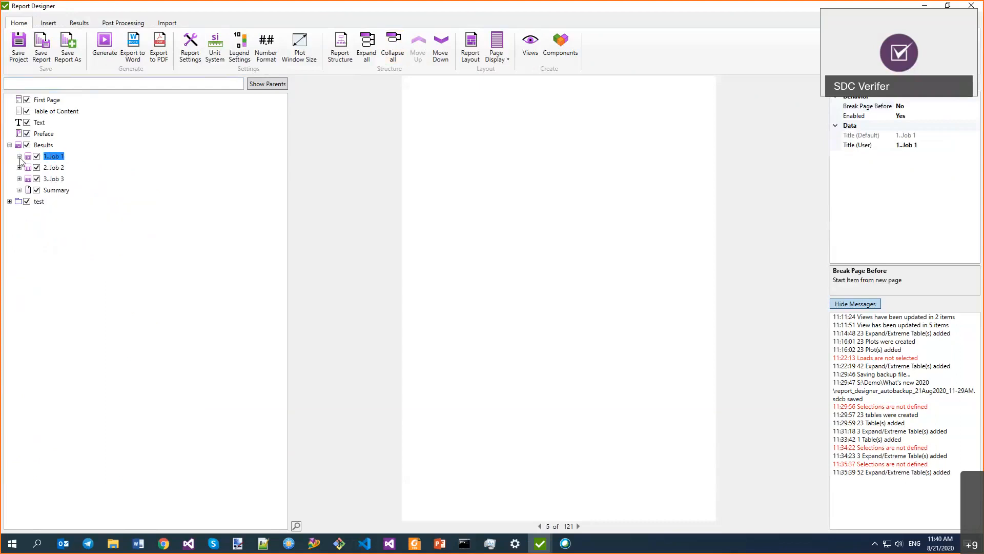
left_click(55, 168)
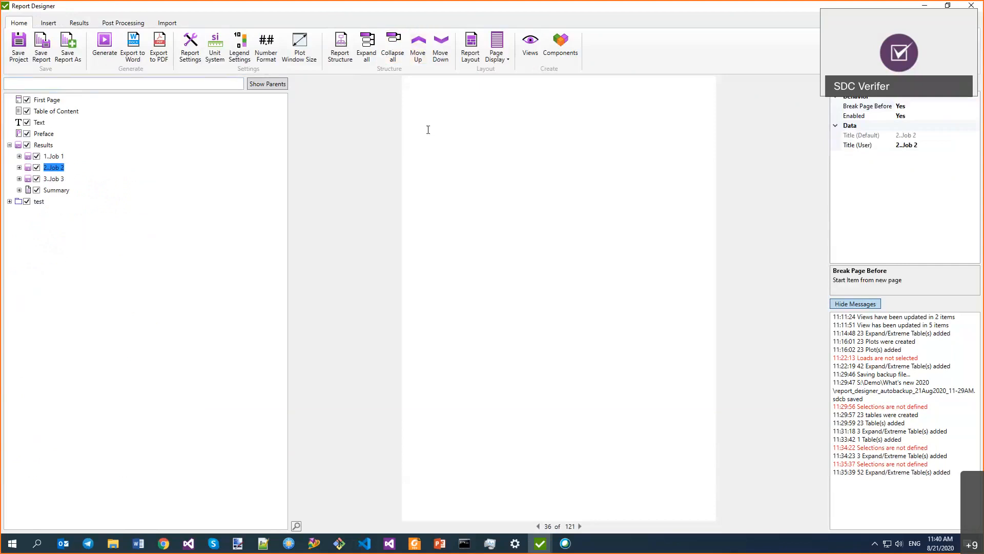
left_click(395, 46)
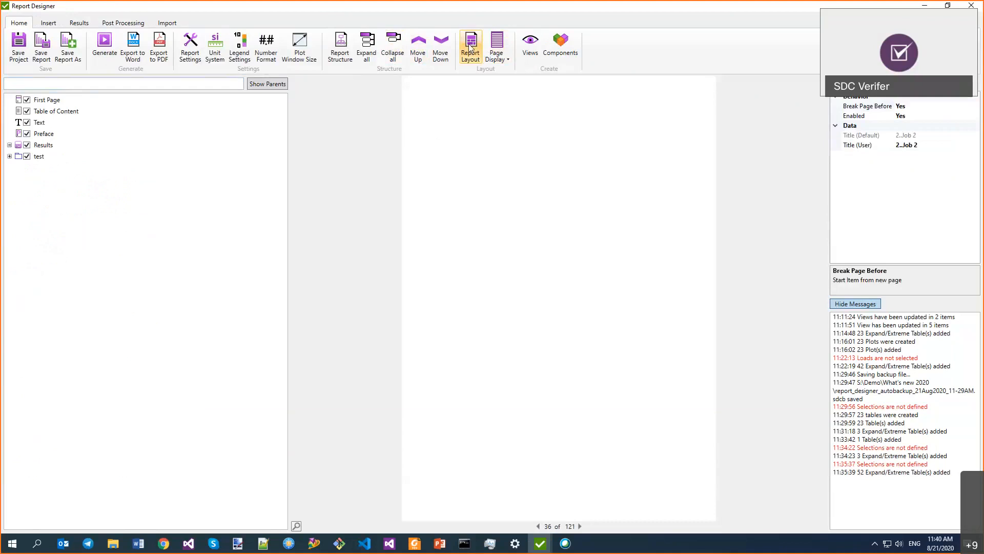
left_click(9, 145)
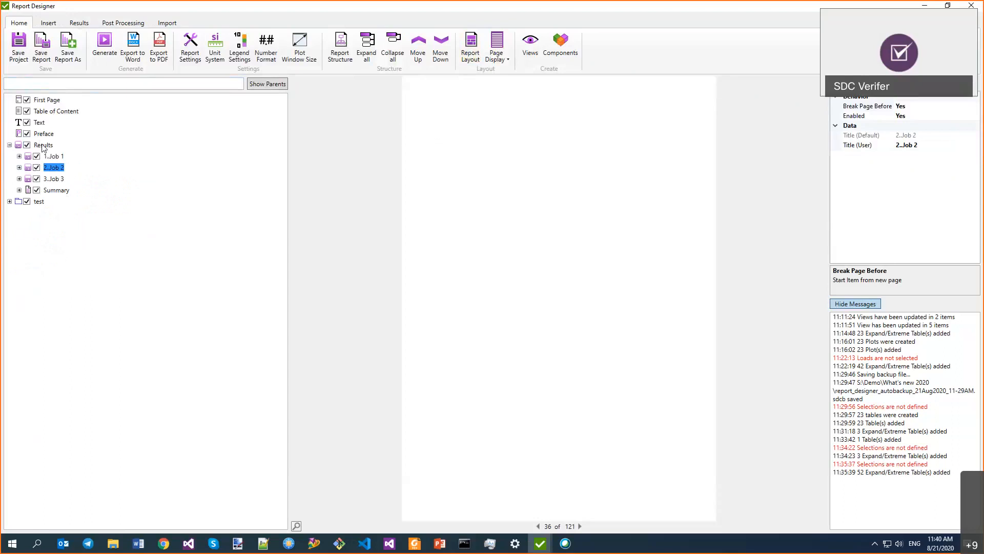
left_click_drag(43, 144, 42, 192)
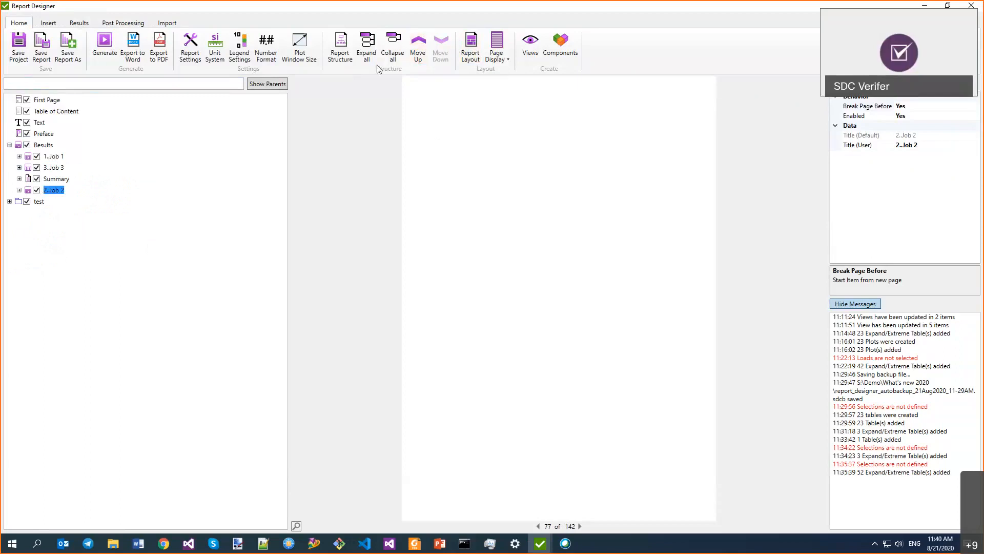
Step: In Summary, move '4..Eurocode3 Members (EN1993-1-1, 2005)' above Abs Stress and back below it
left_click(19, 179)
left_click(68, 201)
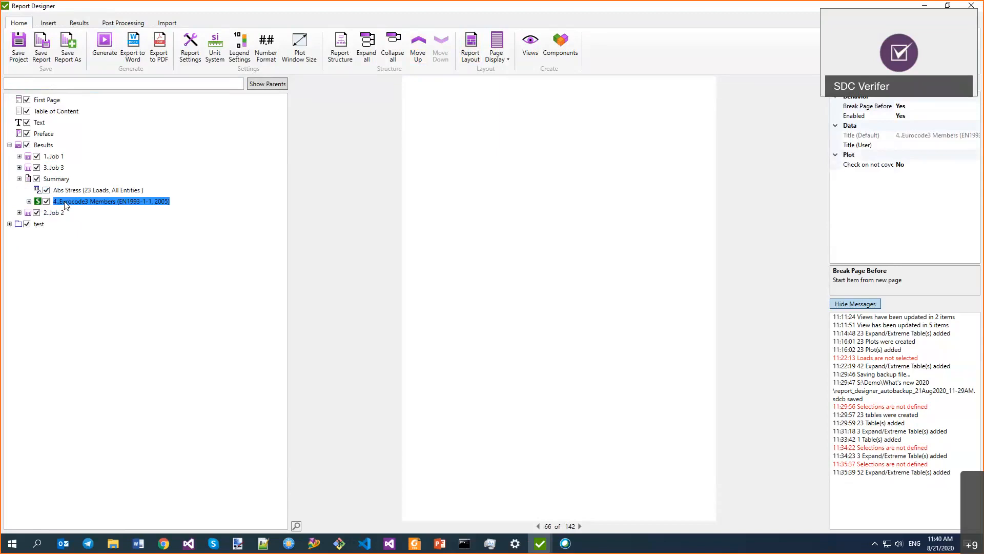
left_click(419, 50)
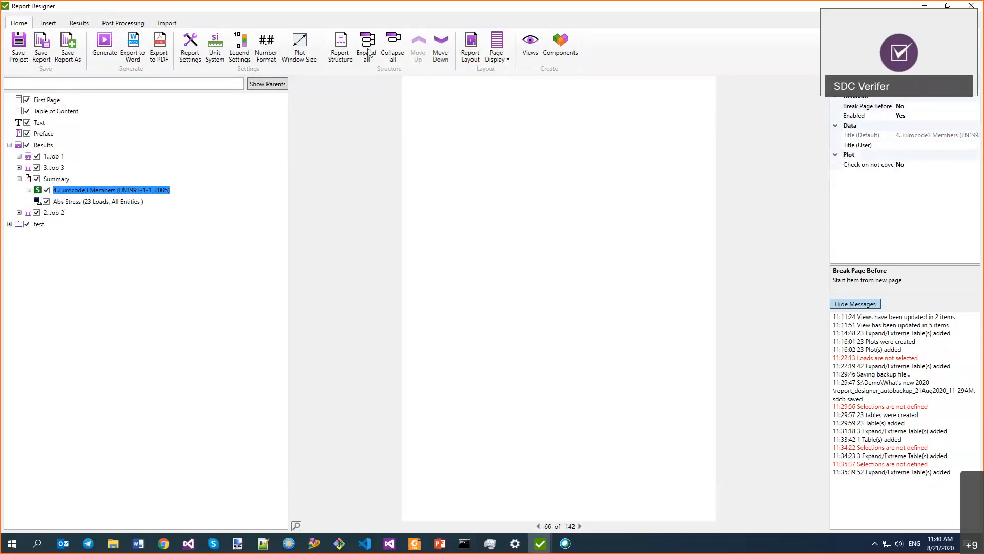
left_click(440, 49)
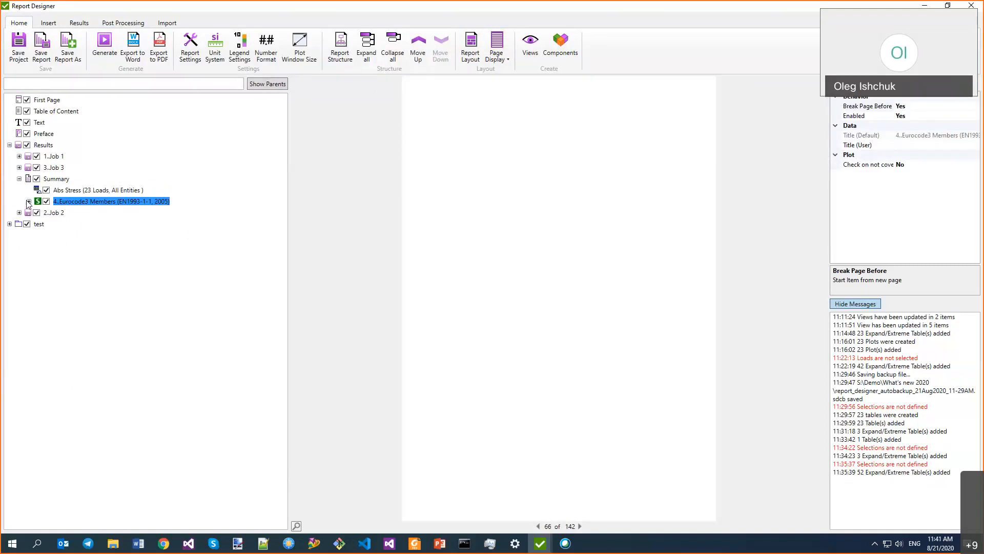
Step: Move '4..Eurocode3 Members (EN1993-1-1, 2005)' from Summary into the 'test' chapter and from there into Job 2
left_click_drag(97, 204, 36, 235)
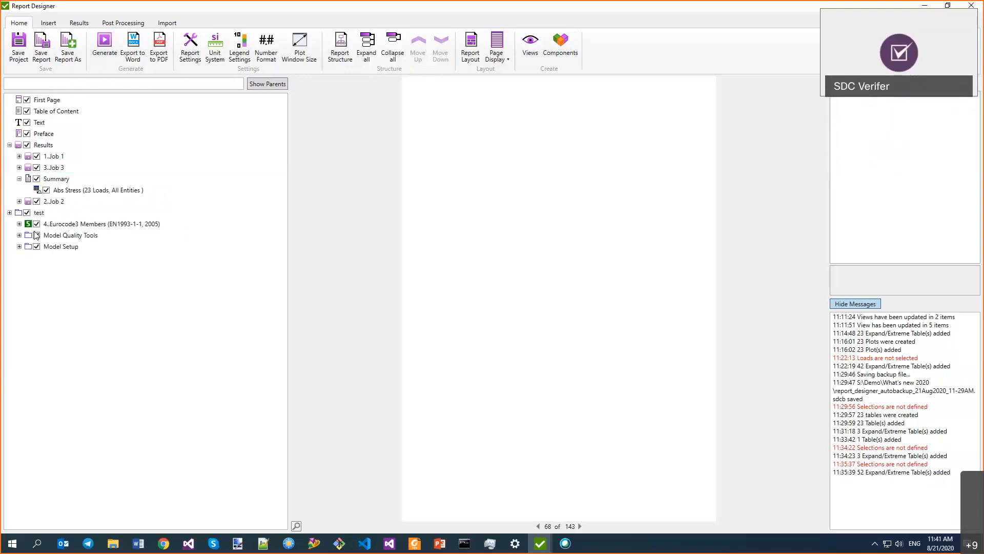
left_click(57, 224)
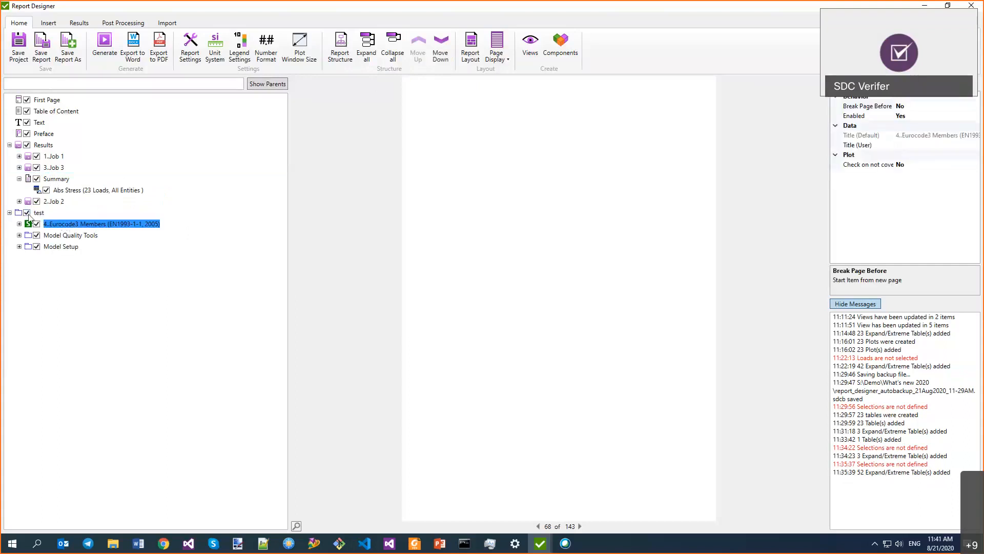
left_click_drag(55, 228, 18, 210)
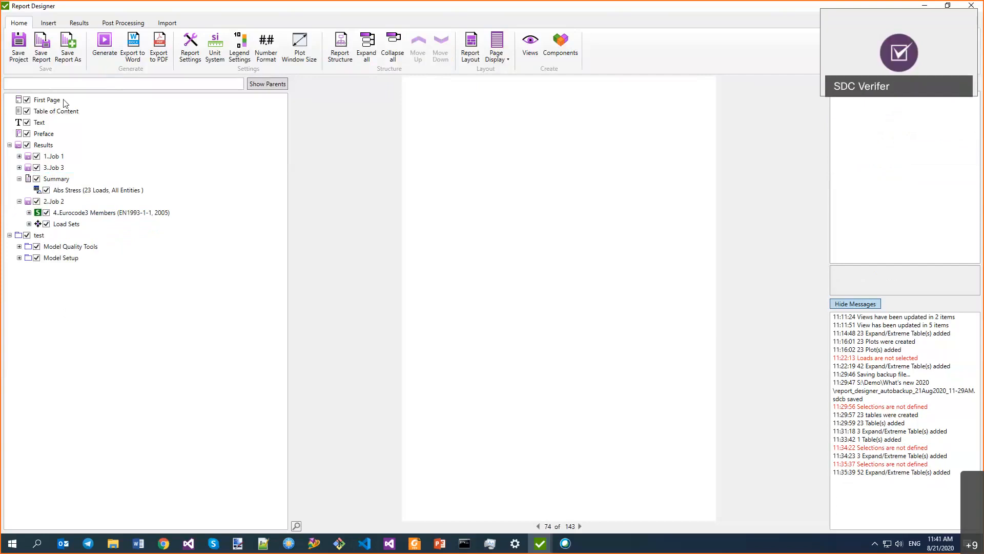
left_click(61, 240)
left_click(38, 237)
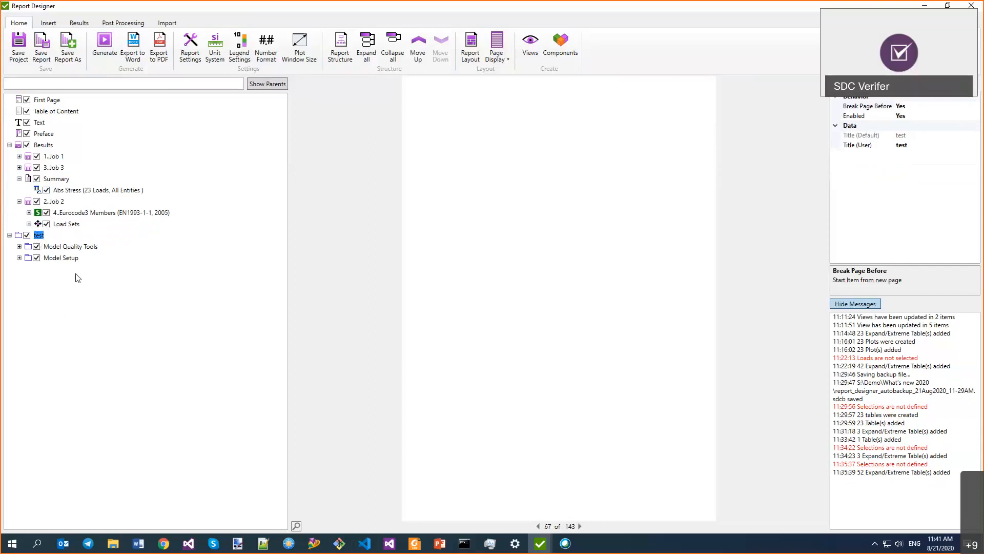
Step: Try the Two Pages and Scroll page displays and return to One Page
left_click(506, 61)
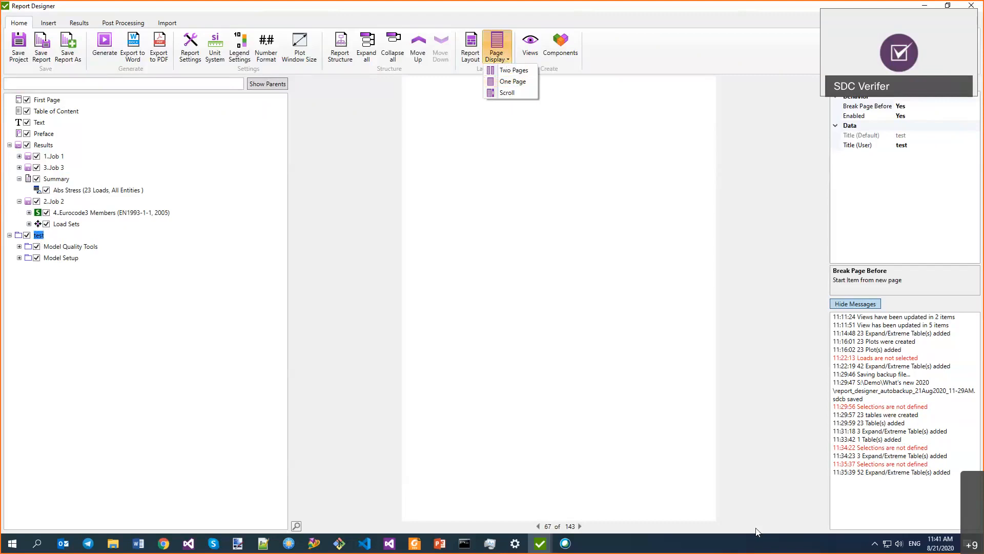
left_click(511, 72)
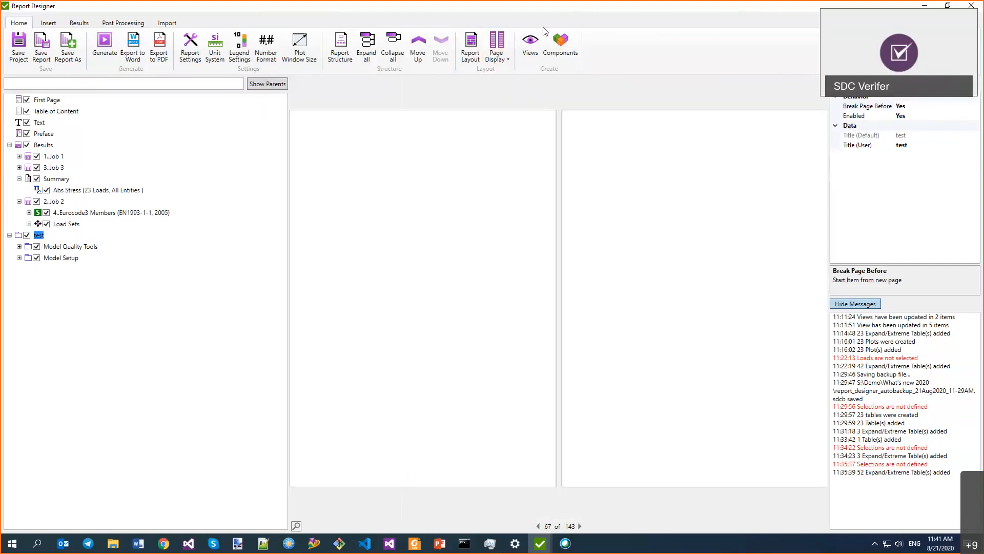
left_click(502, 62)
left_click(503, 93)
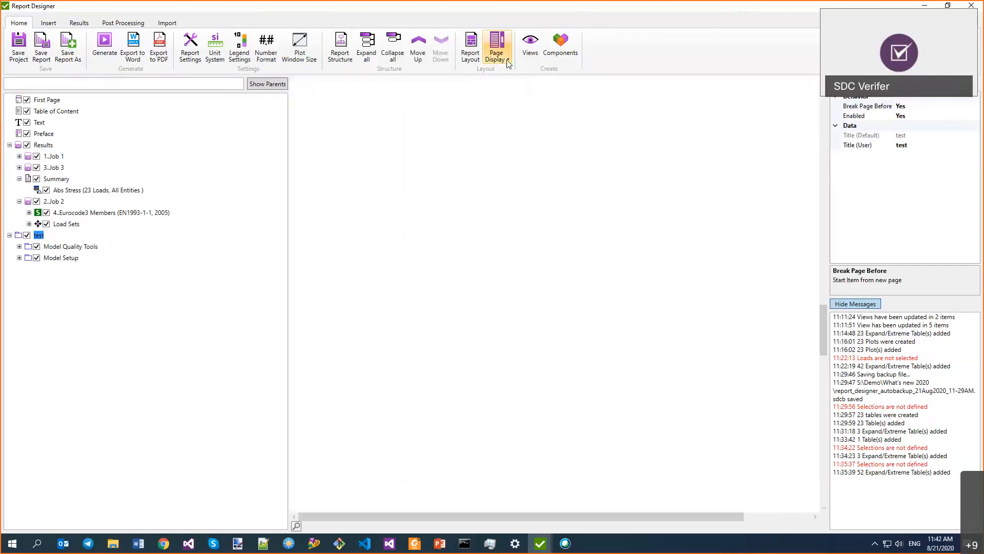
left_click(504, 60)
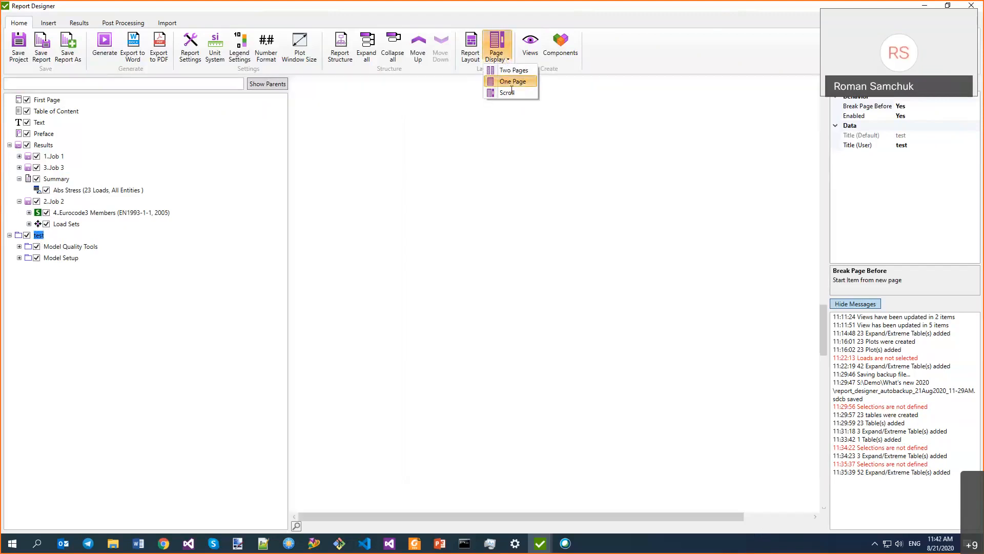
left_click(507, 83)
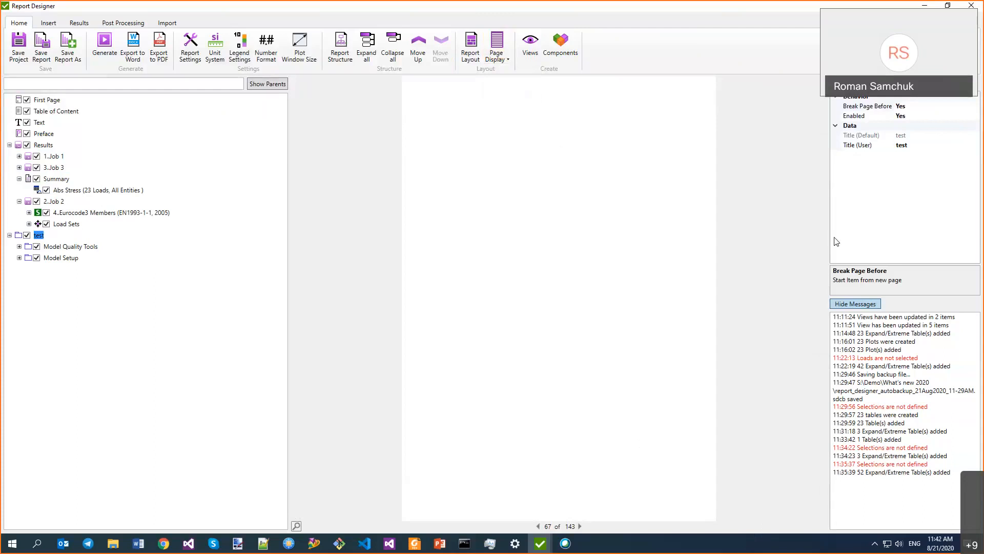
Step: Widen and heighten the item properties area, and toggle the message log off and on again
left_click_drag(824, 237, 660, 238)
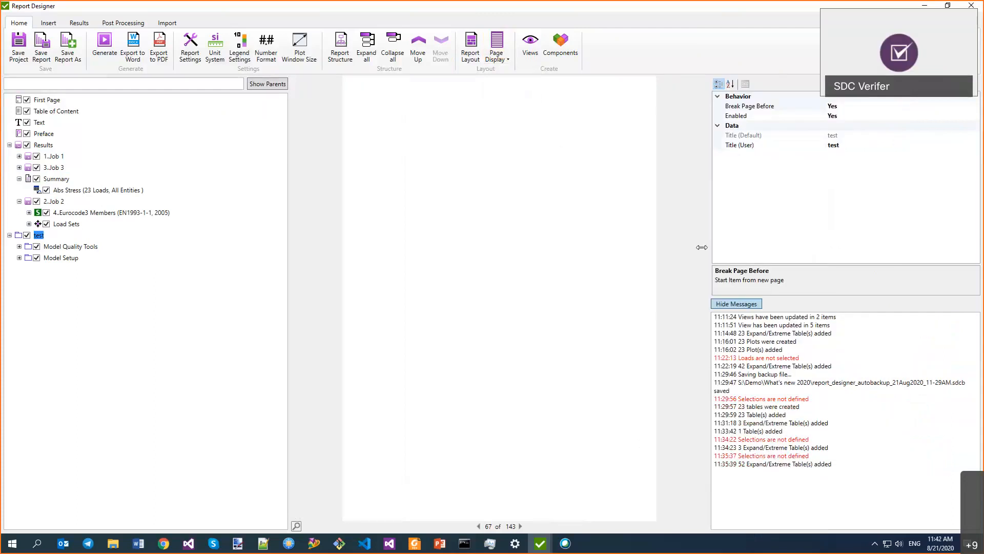
left_click_drag(777, 299, 771, 356)
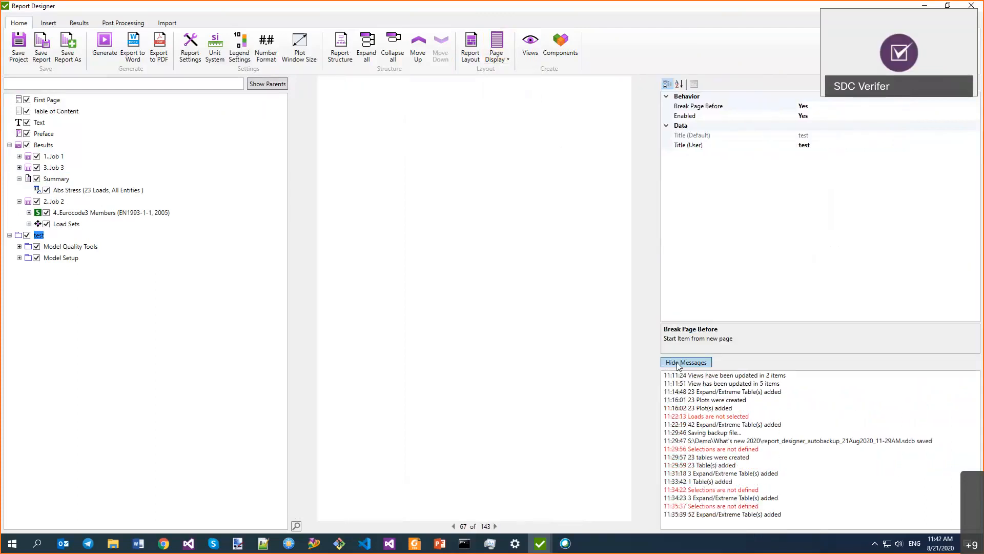
left_click(677, 363)
left_click(686, 527)
Step: Select the Results chapter and review its Report Structure grouping options without changing them
left_click(52, 157)
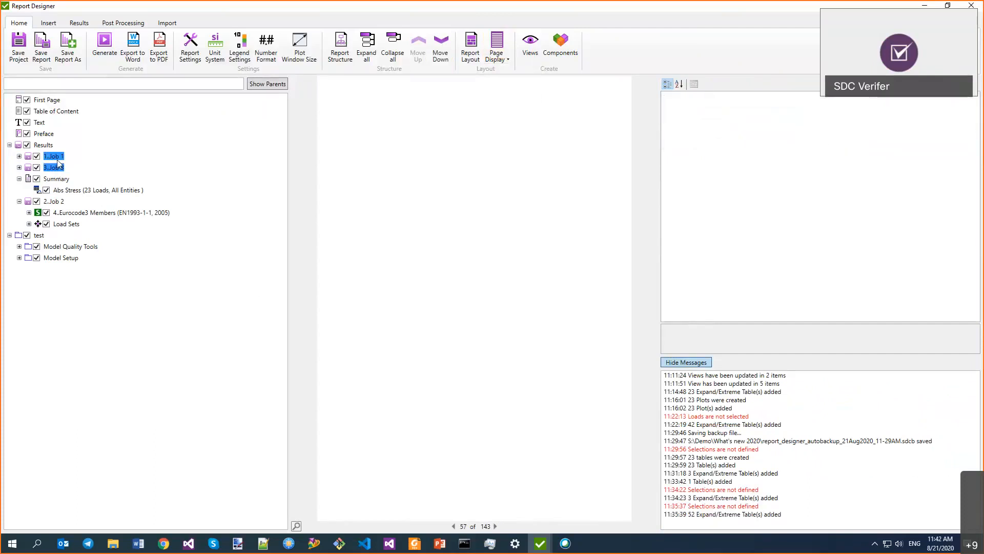
left_click(43, 145)
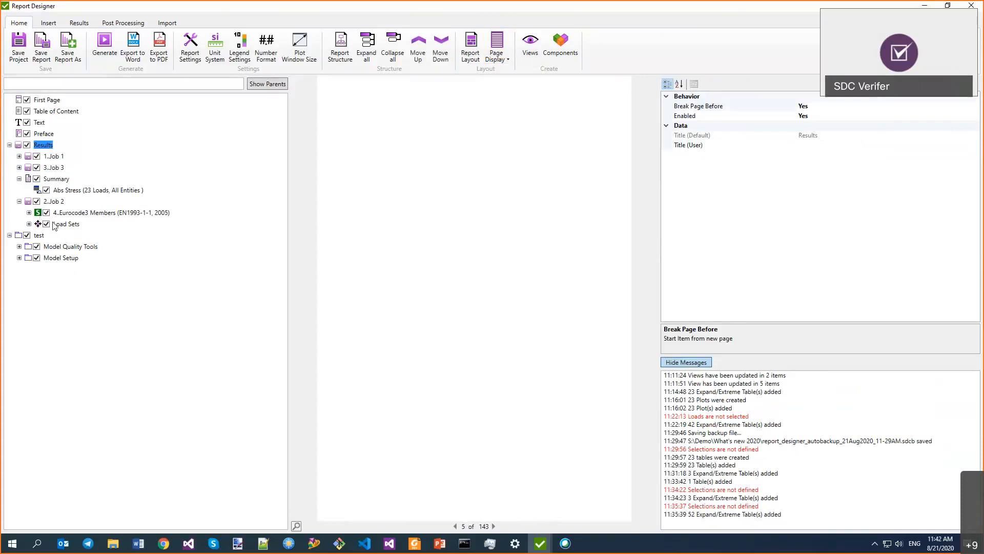
left_click(79, 23)
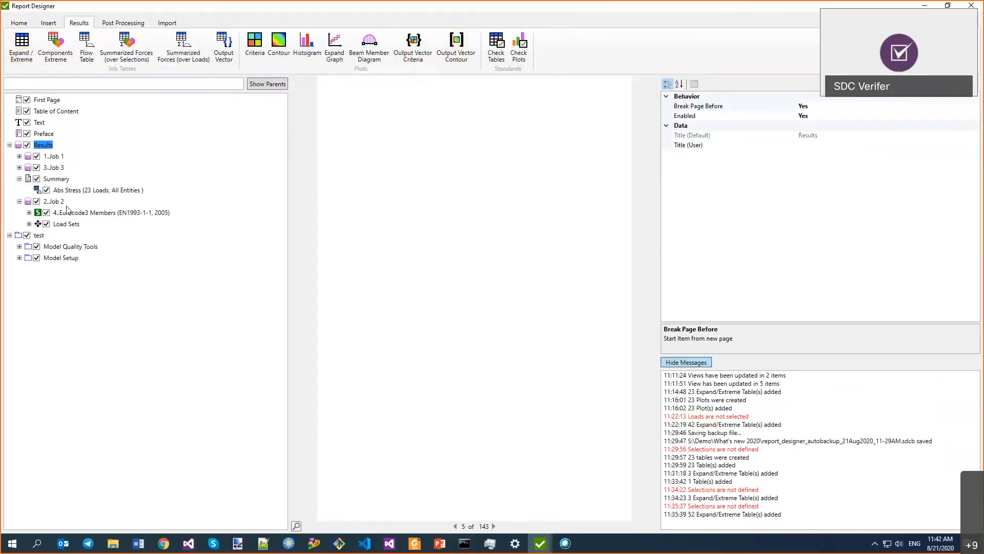
left_click(18, 23)
left_click(340, 49)
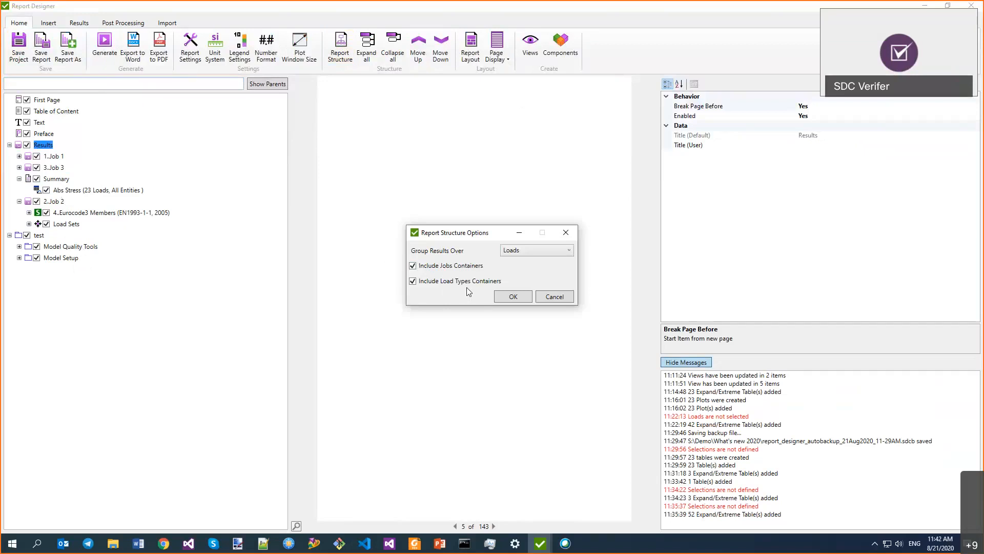
left_click(553, 297)
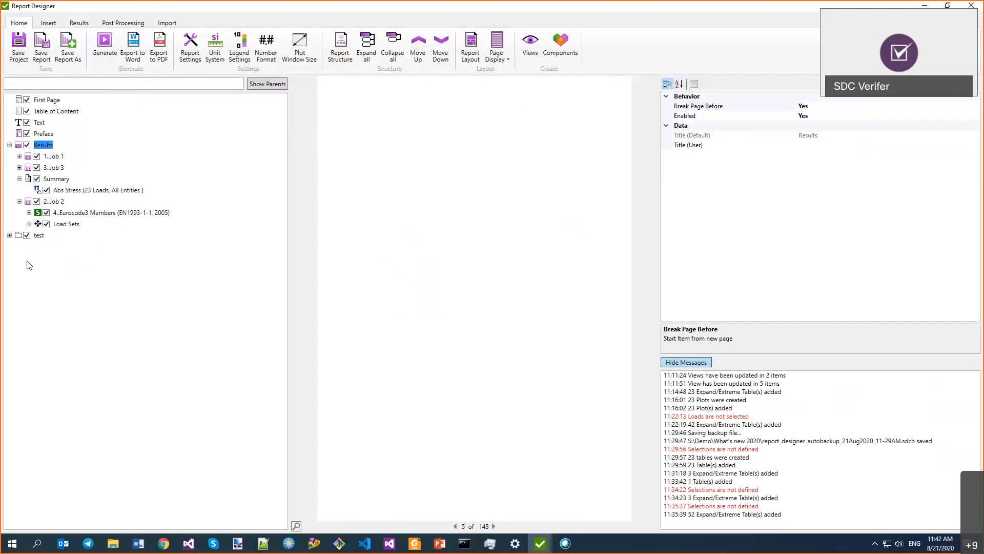
Step: Add the full Appendix chapter at the end of the report and inspect its API RP 2A-LRFD and FEM 1.001 contents
right_click(27, 257)
mouse_move(66, 272)
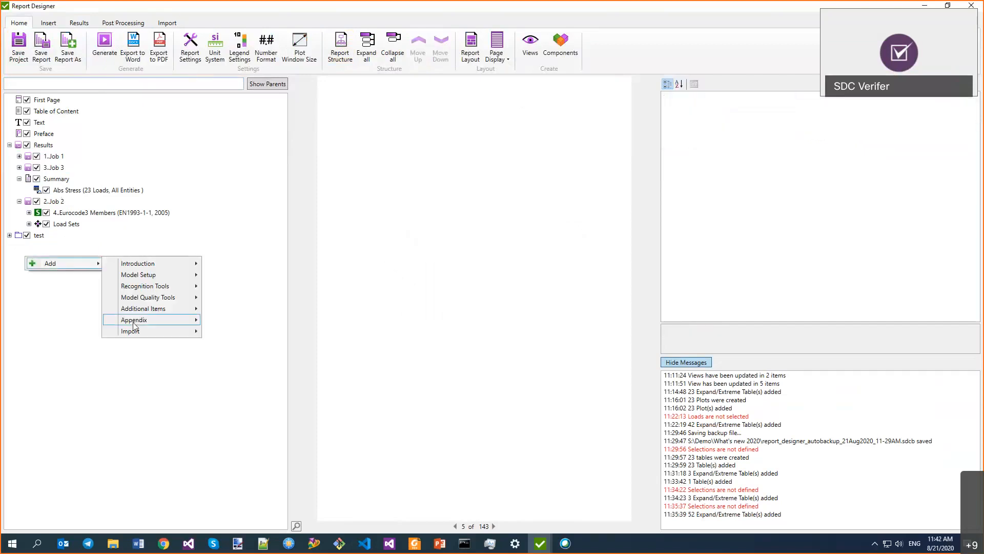
mouse_move(135, 324)
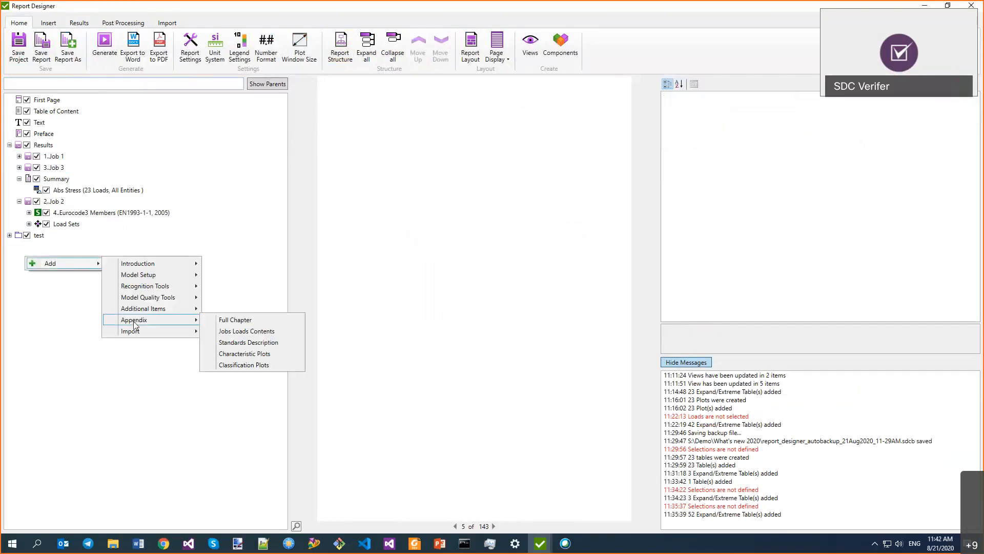
left_click(215, 318)
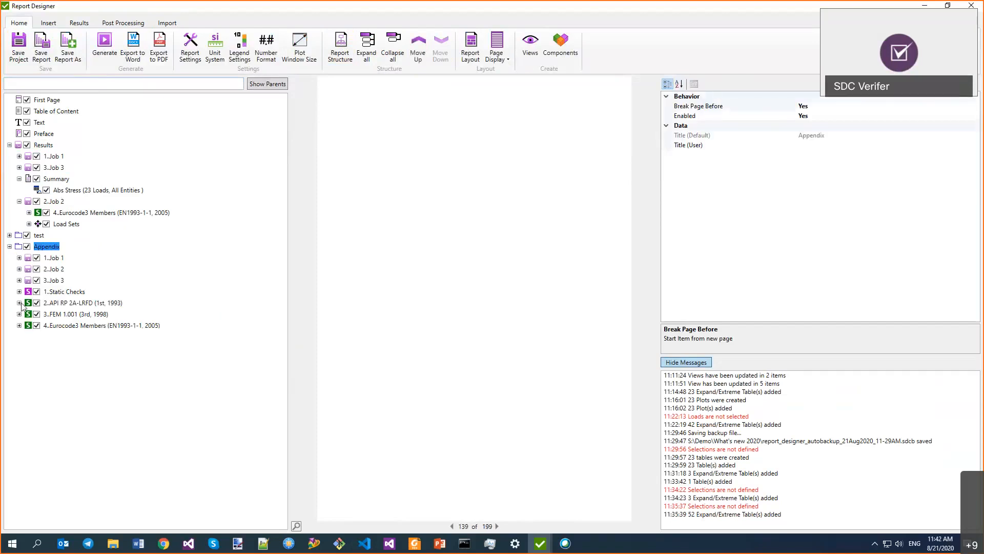
left_click(20, 303)
left_click(19, 337)
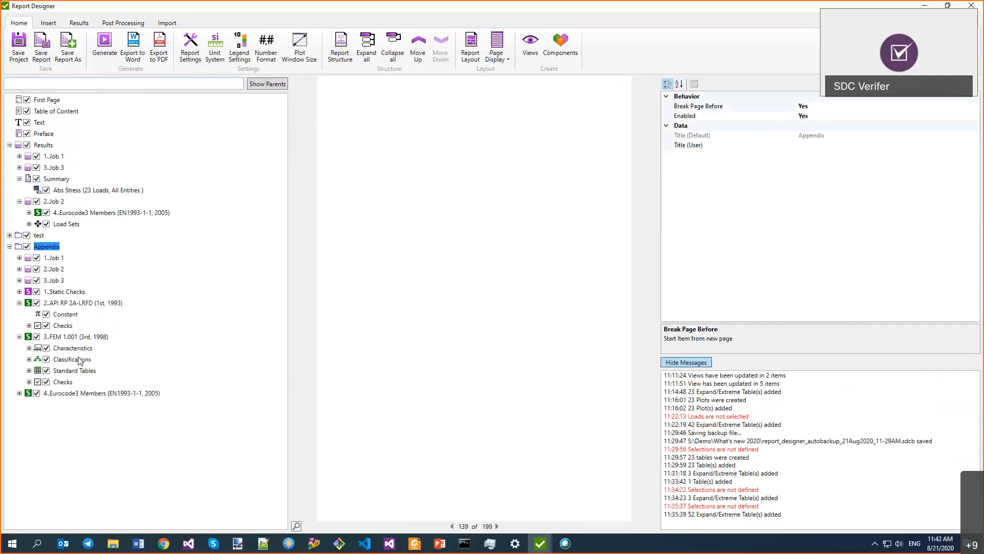
left_click(10, 246)
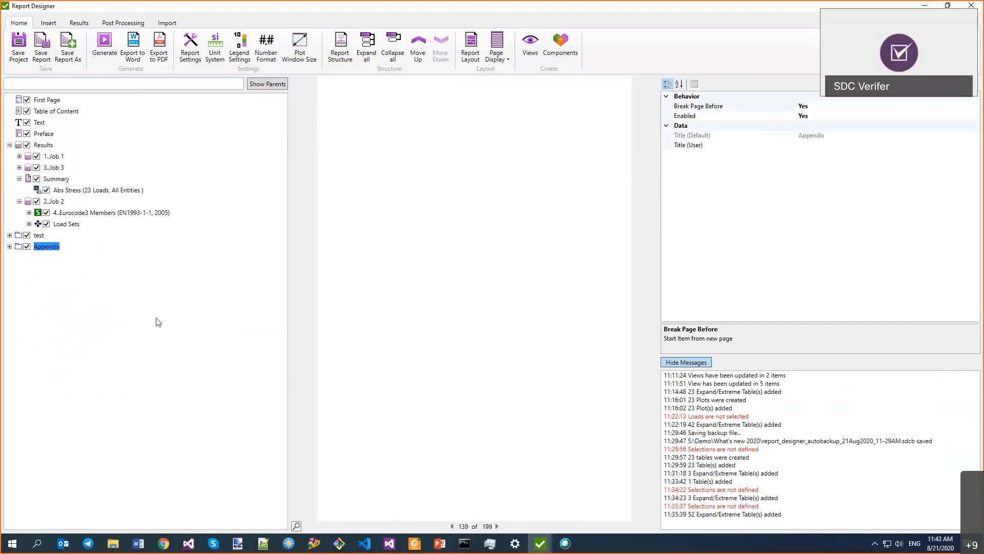
Step: Review the item categories that can be added to the report and to the Appendix chapter, including Model Quality Tools and Appendix, without adding anything
right_click(34, 273)
mouse_move(64, 279)
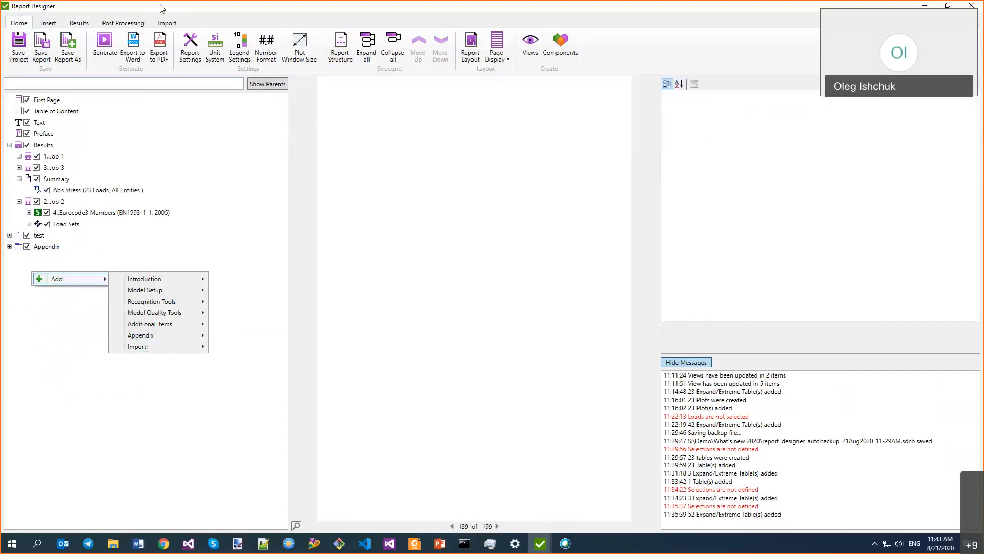
left_click(48, 23)
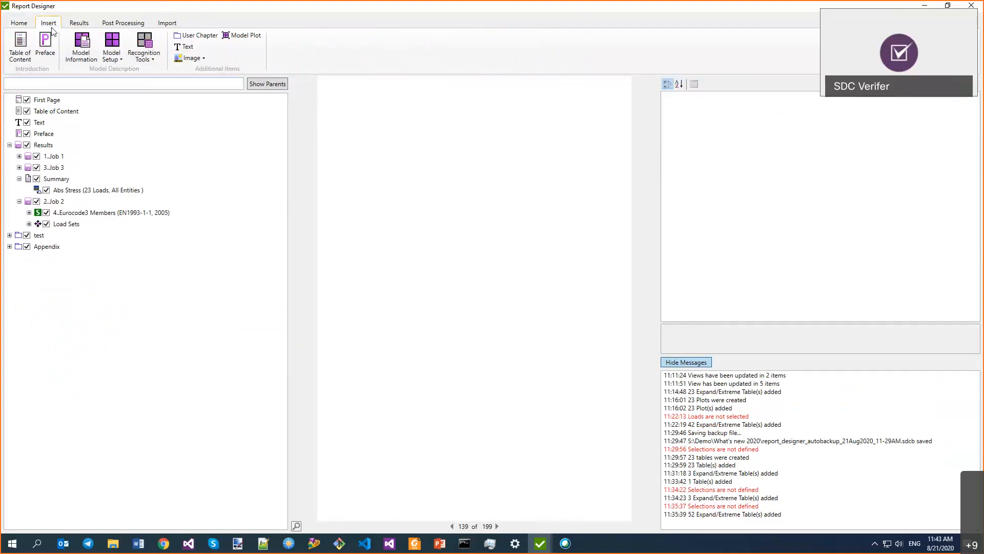
right_click(60, 268)
mouse_move(103, 274)
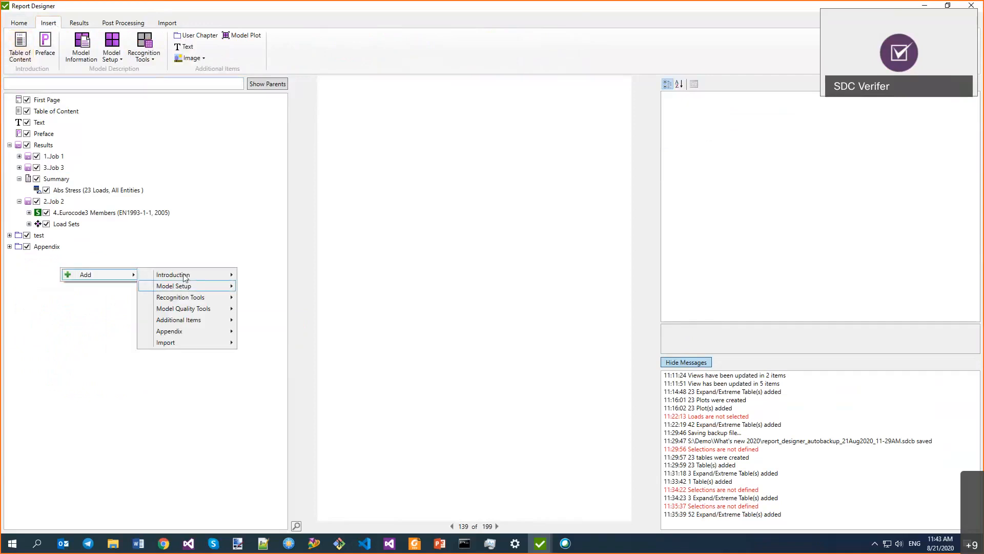
mouse_move(186, 278)
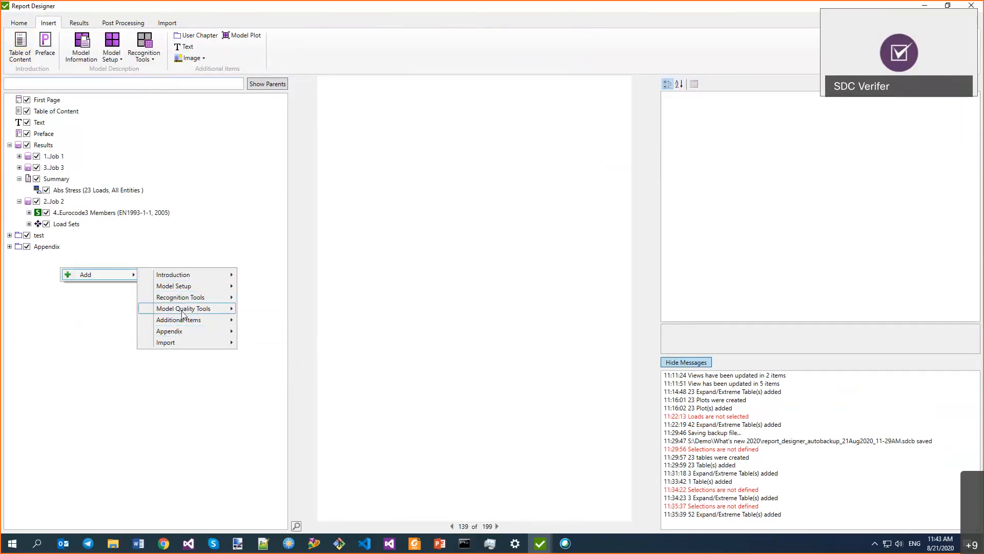
mouse_move(182, 310)
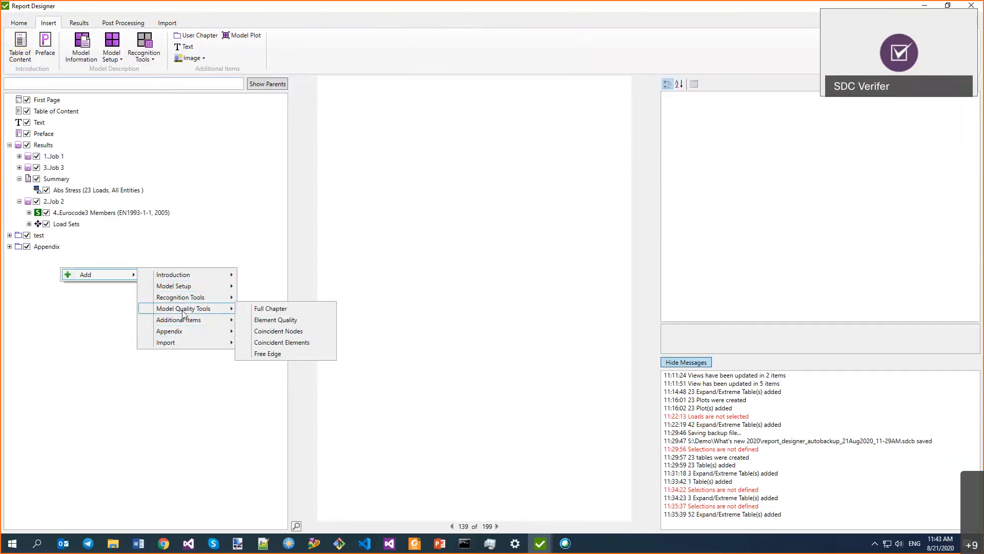
mouse_move(176, 334)
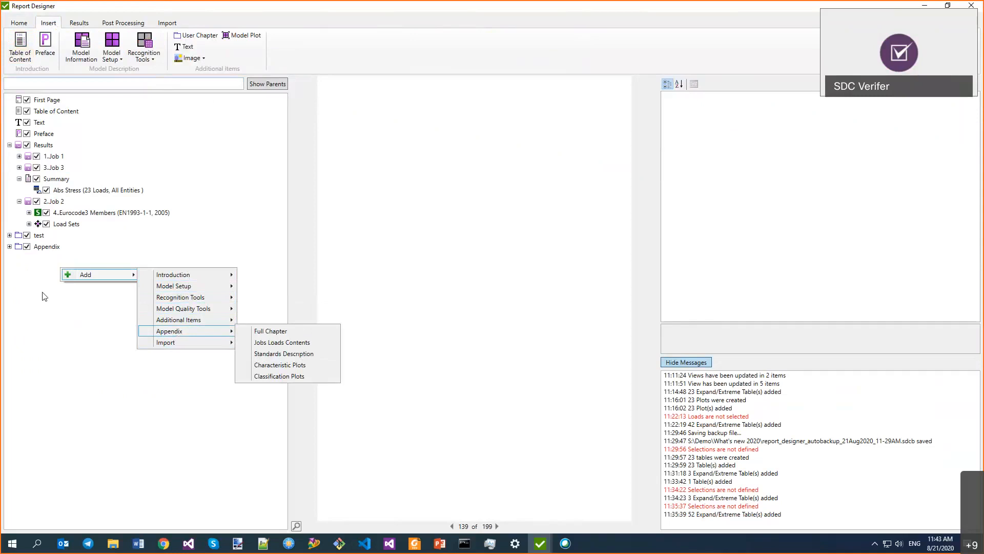
right_click(46, 248)
mouse_move(75, 314)
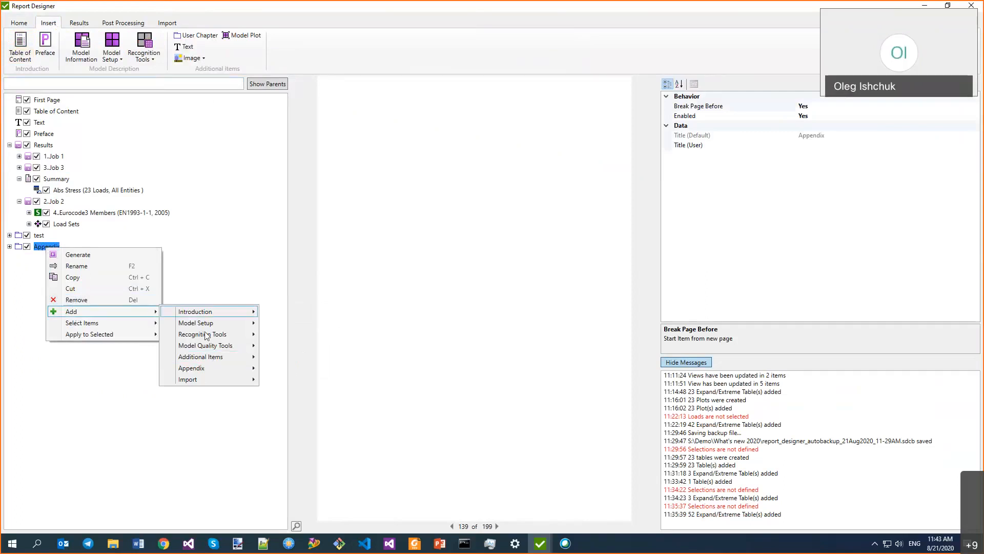
left_click(94, 432)
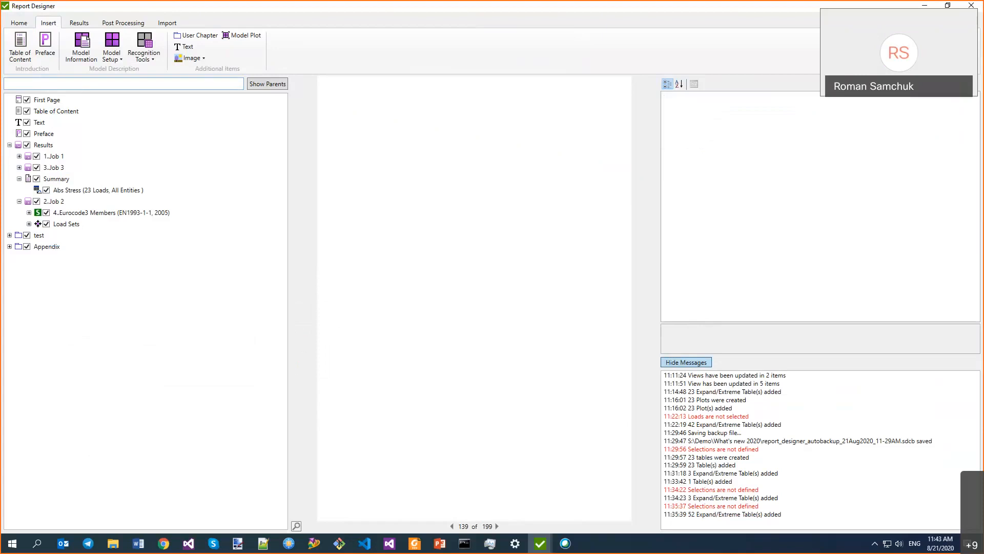
Step: Search the report items for 'test' and look through the filtered tree
type("t")
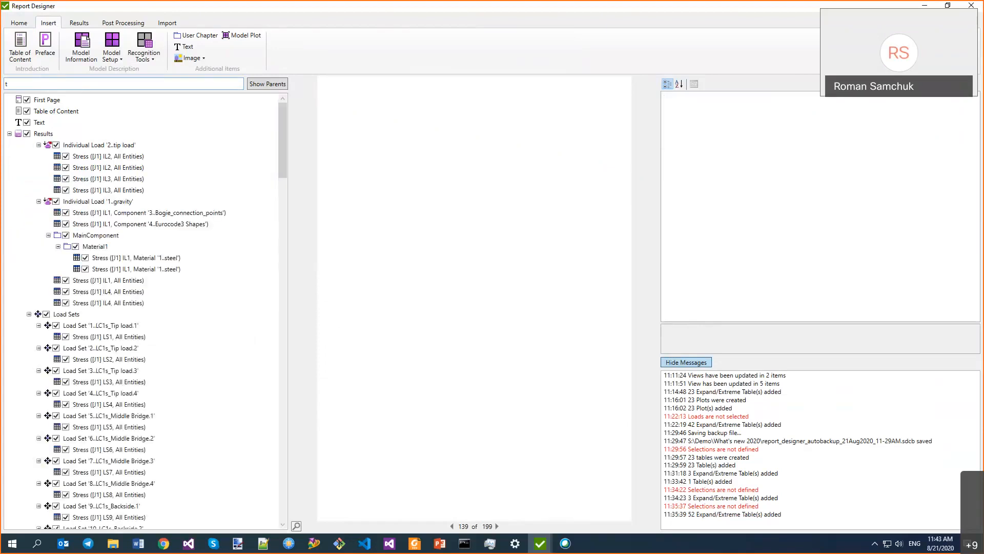
type("est")
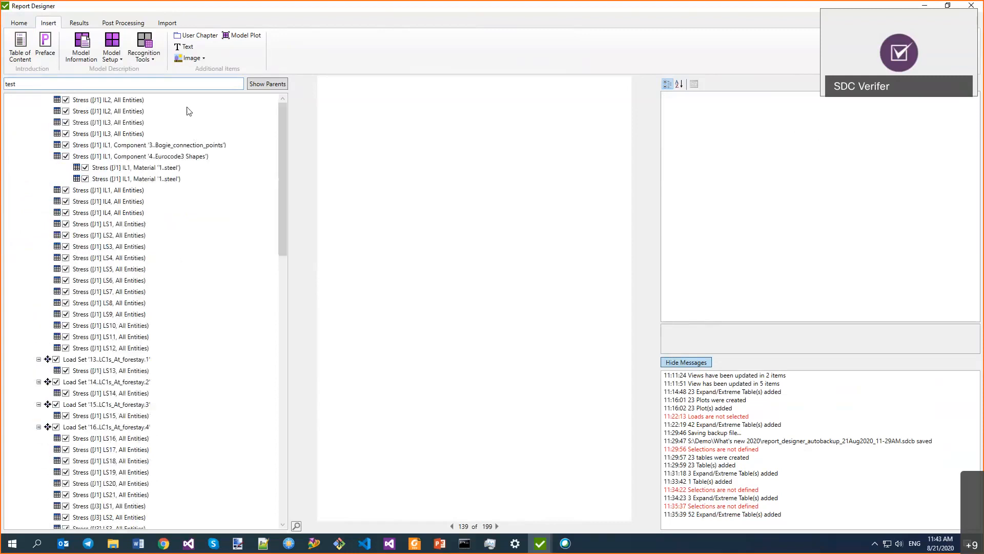
left_click_drag(287, 213, 280, 280)
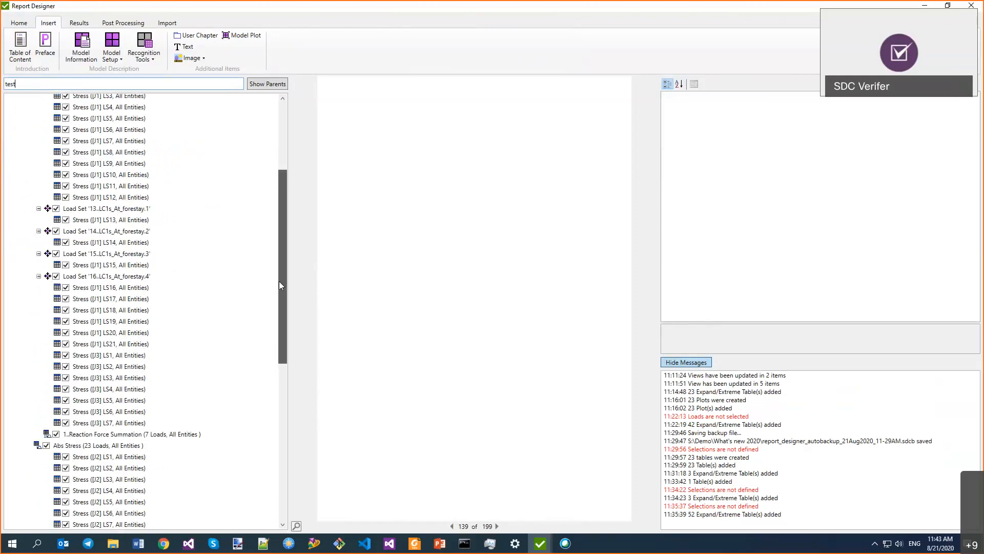
left_click_drag(281, 286, 280, 137)
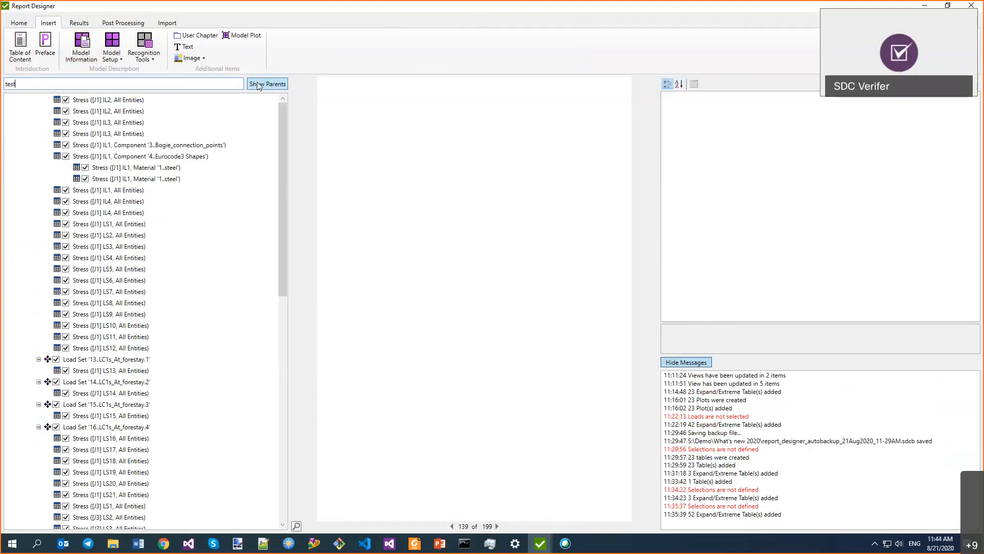
Step: Replace the report item search with 'f pa' and show the parents of the matching items
key("BackSpace")
key("BackSpace")
key("BackSpace")
key("BackSpace")
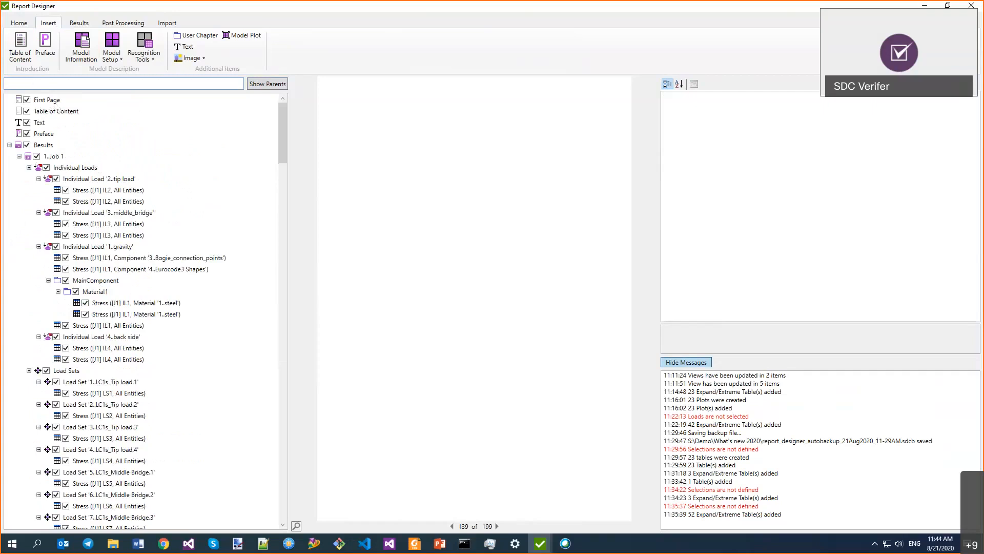
type("f")
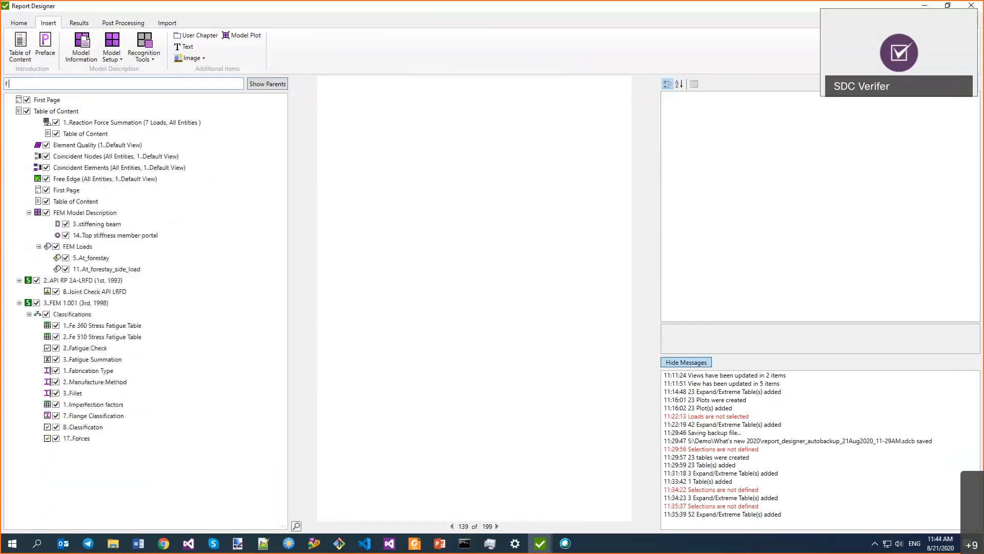
type(" p")
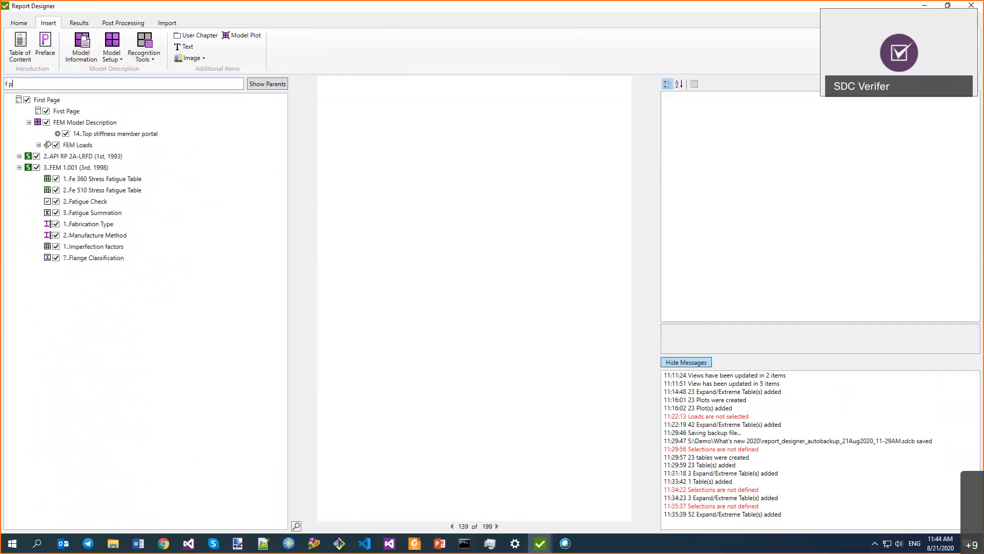
type("a")
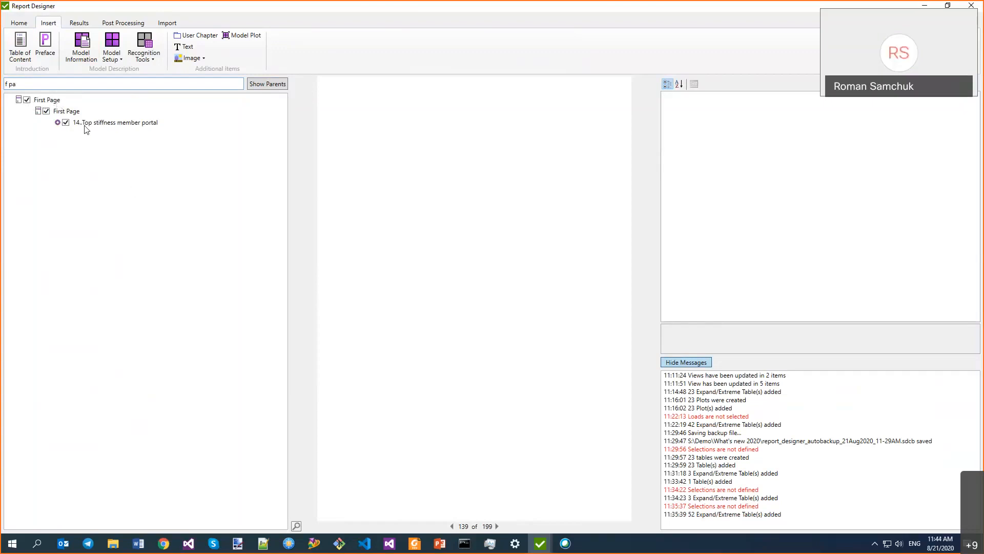
left_click(272, 86)
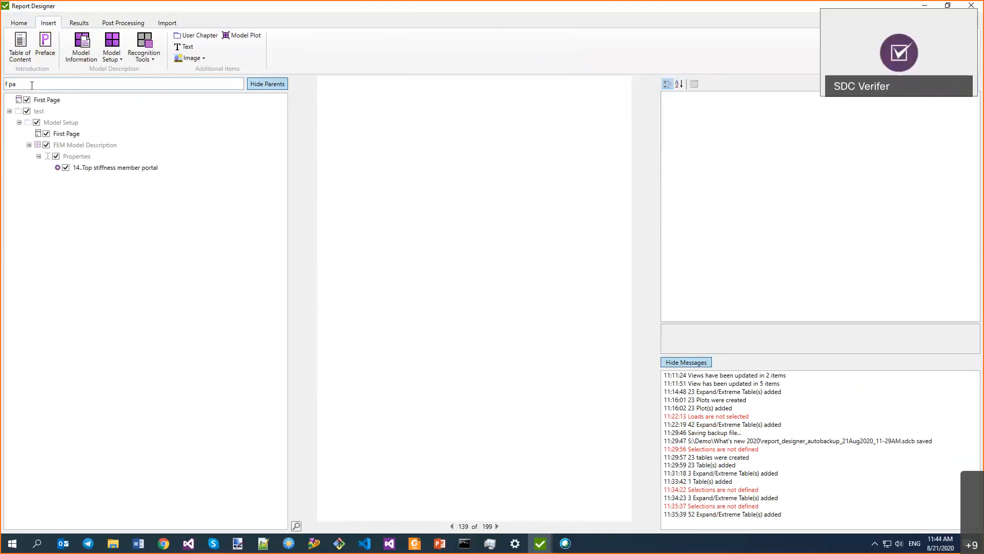
Step: Search the report items for 'fp' with their parents shown
left_click_drag(23, 86, 5, 84)
type("f")
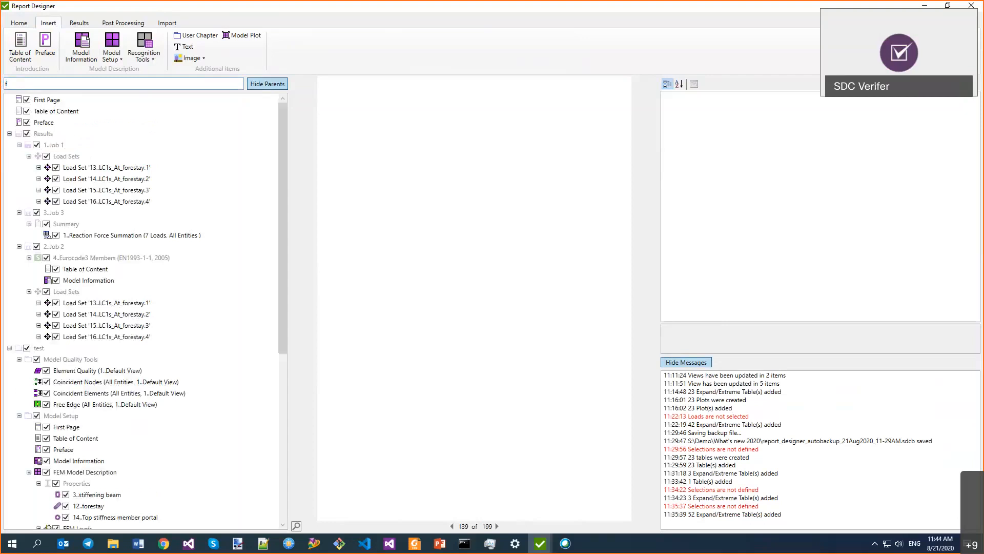
type("p")
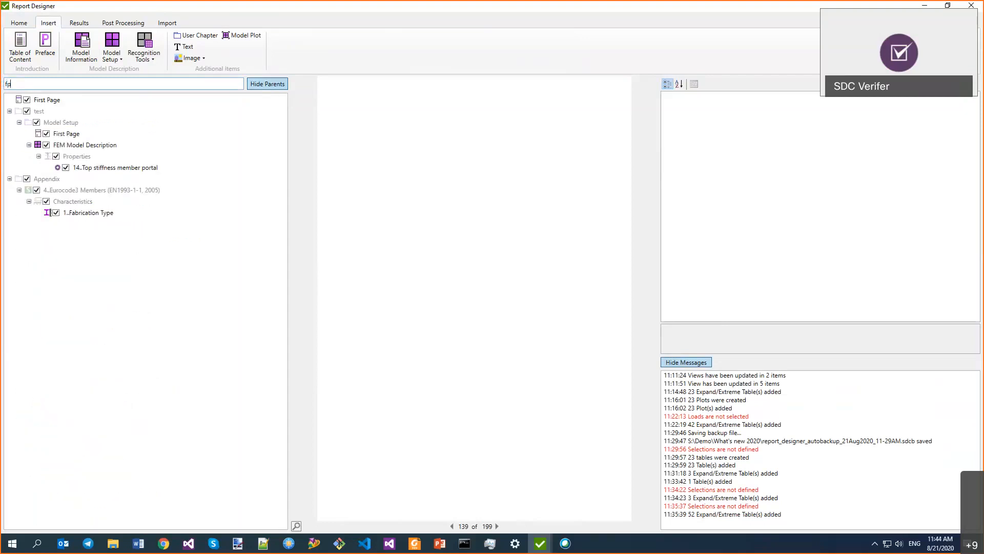